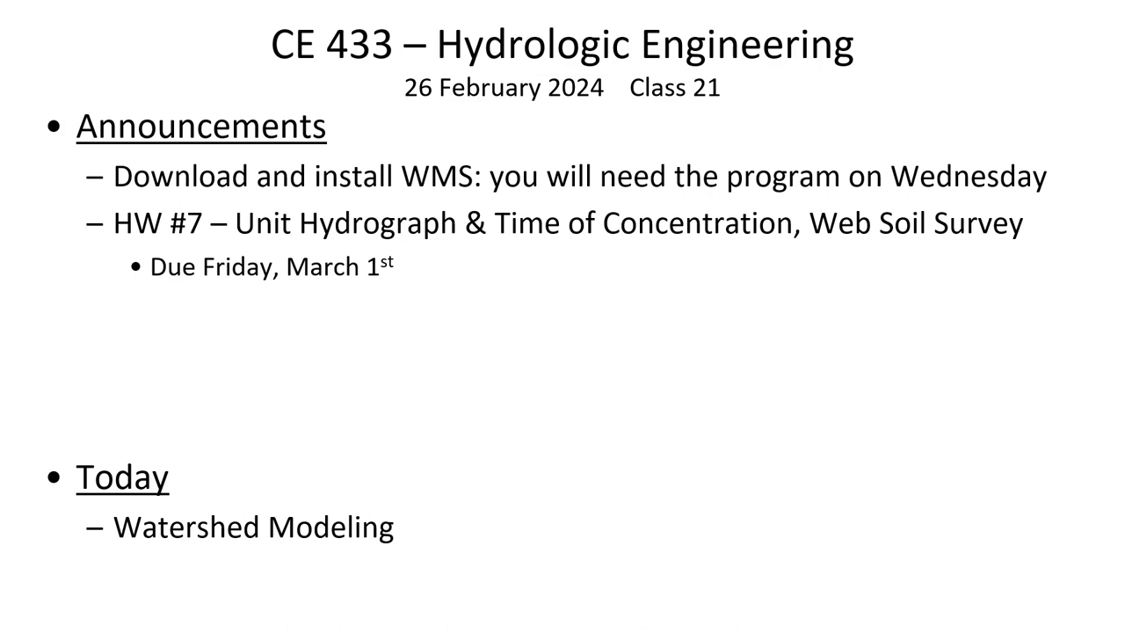
Advance to the geospatial data demo slide, end the slide show and switch to Google Earth Pro
{"action": "key", "text": "Right"}
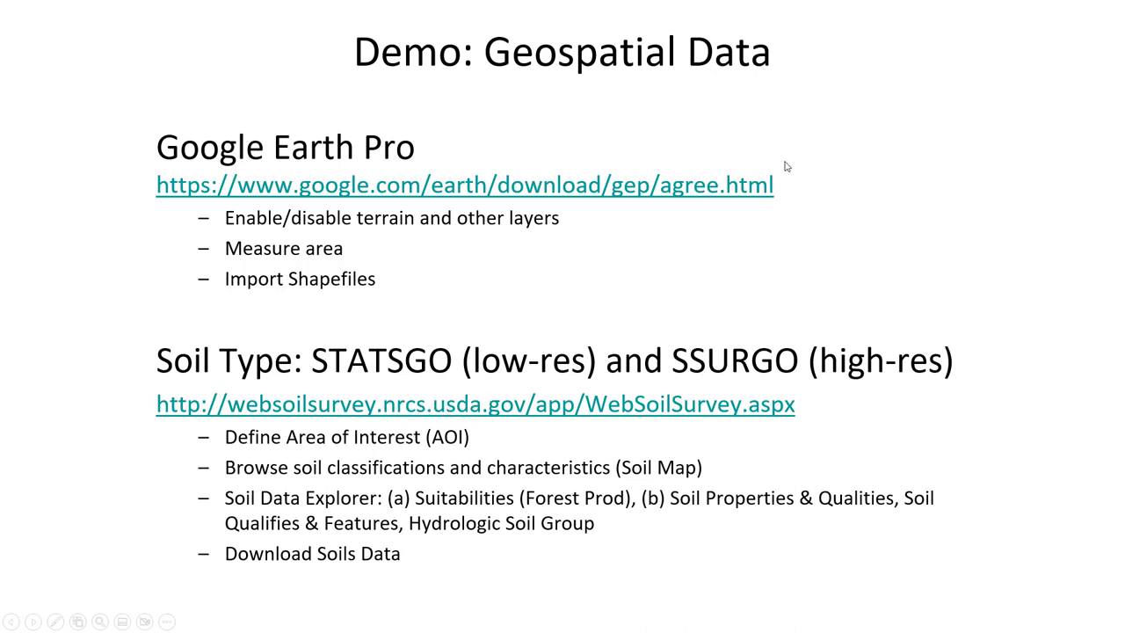
{"action": "key", "text": "Escape"}
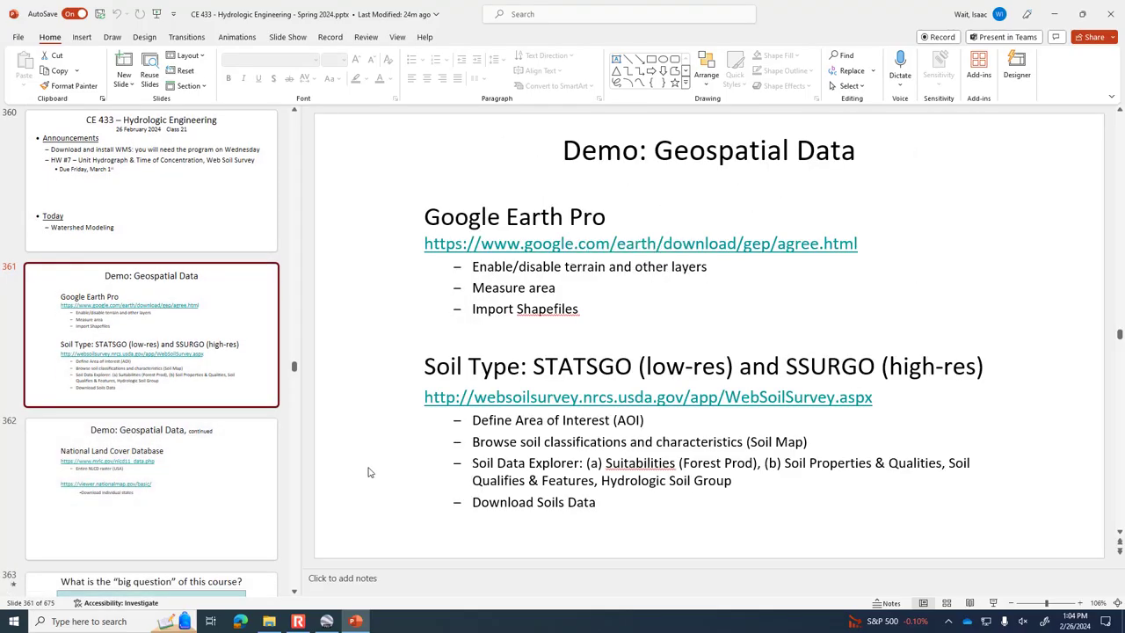
{"action": "left_click", "coordinate": [327, 621]}
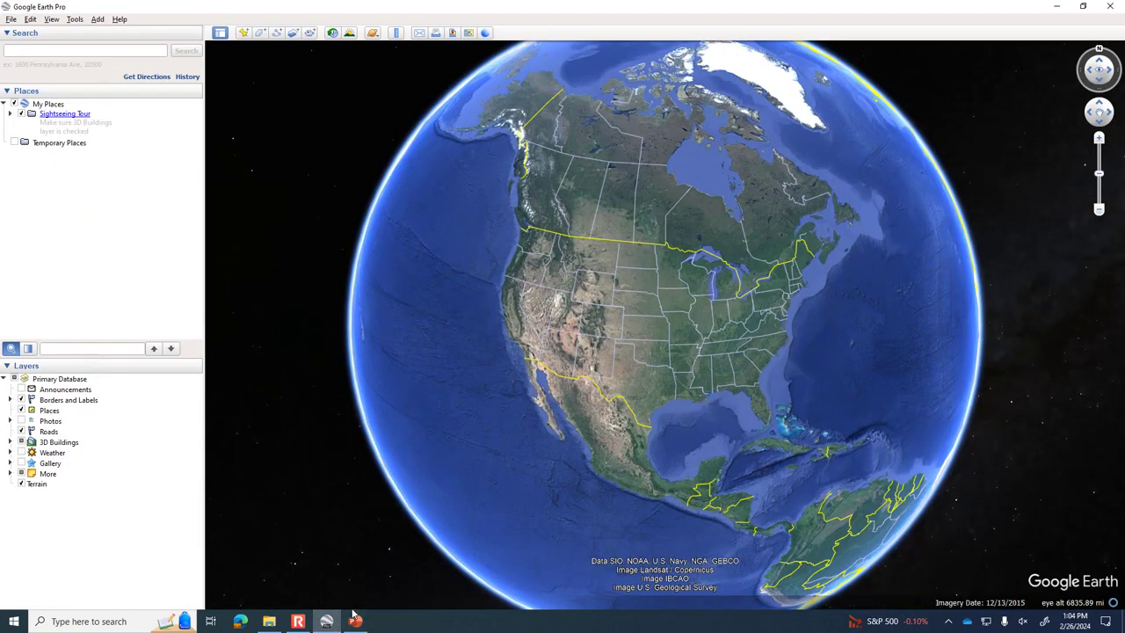
Switch to the Edge browser, find the Web Soil Survey site through a Google search for "web soil survey", and start WSS
{"action": "left_click", "coordinate": [242, 622]}
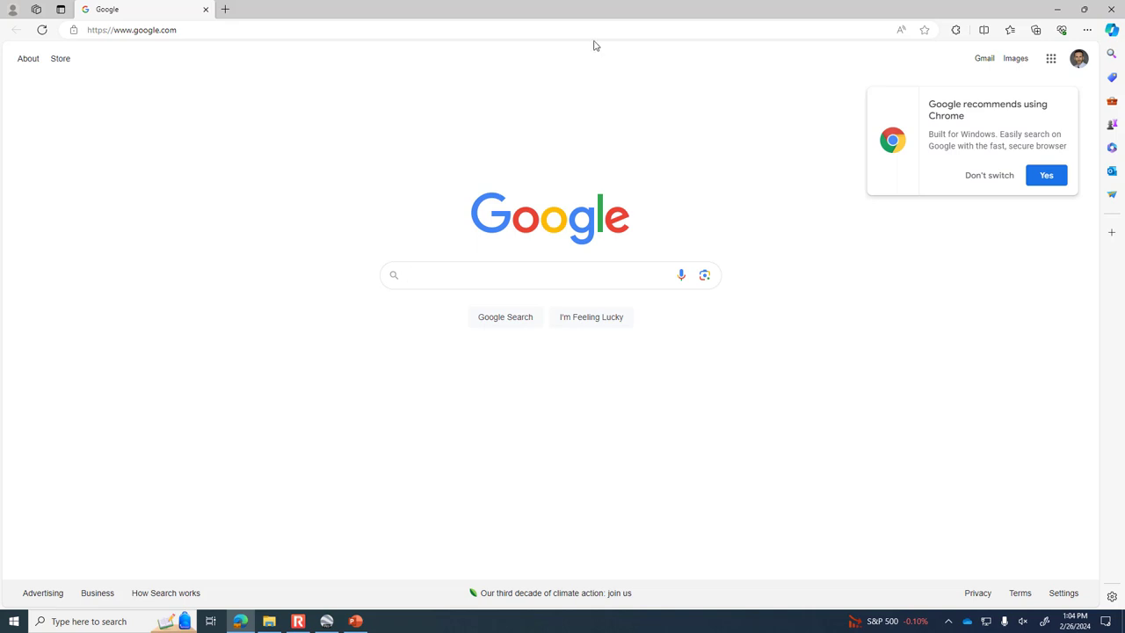
{"action": "left_click", "coordinate": [989, 182]}
{"action": "left_click", "coordinate": [485, 28]}
{"action": "left_click", "coordinate": [369, 346]}
{"action": "left_click", "coordinate": [453, 276]}
{"action": "type", "text": "w"}
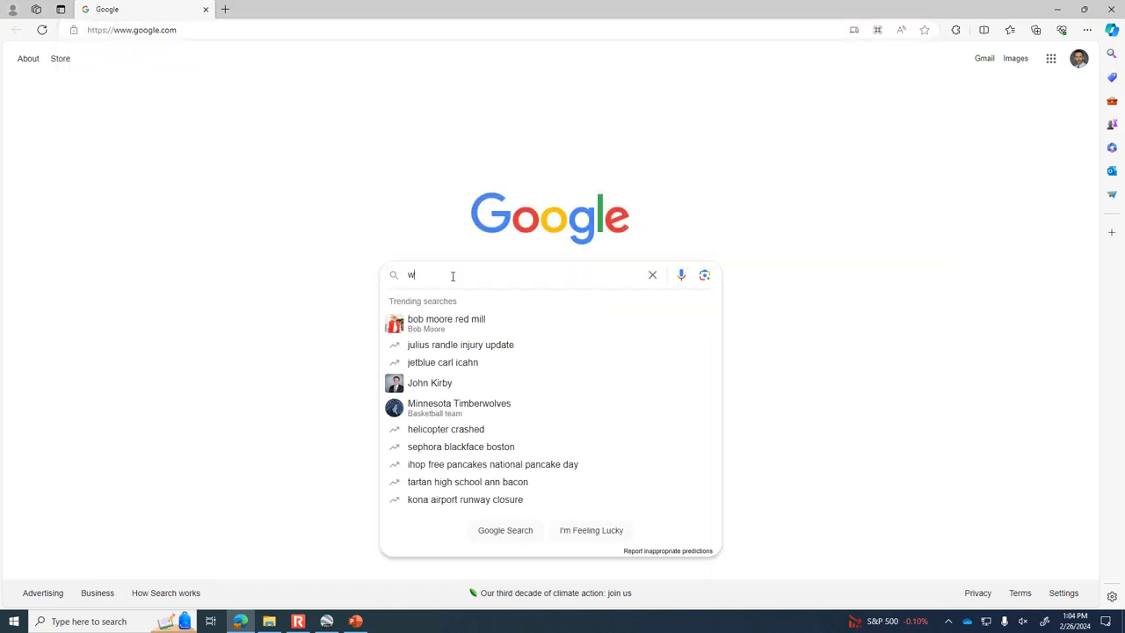
{"action": "type", "text": "eb soil survey"}
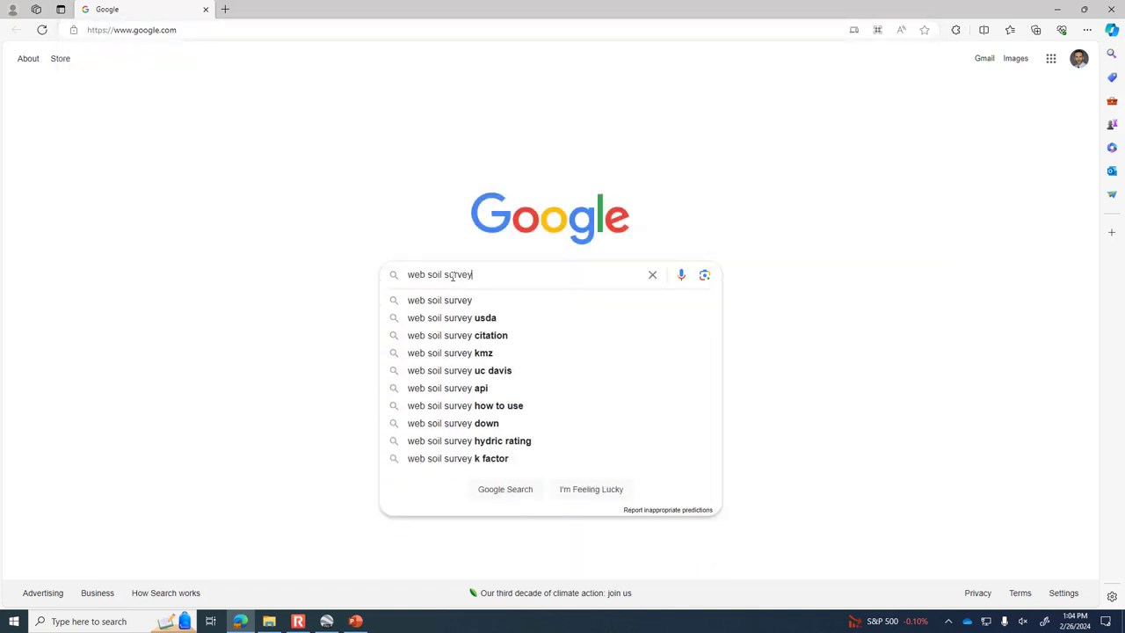
{"action": "key", "text": "Return"}
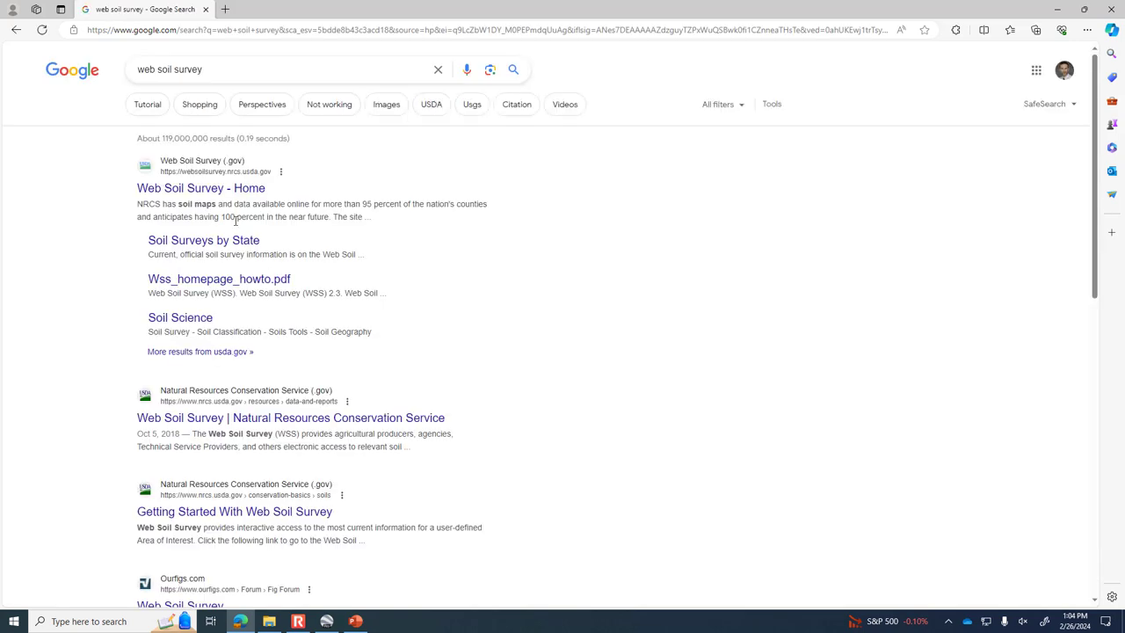
{"action": "left_click", "coordinate": [235, 190]}
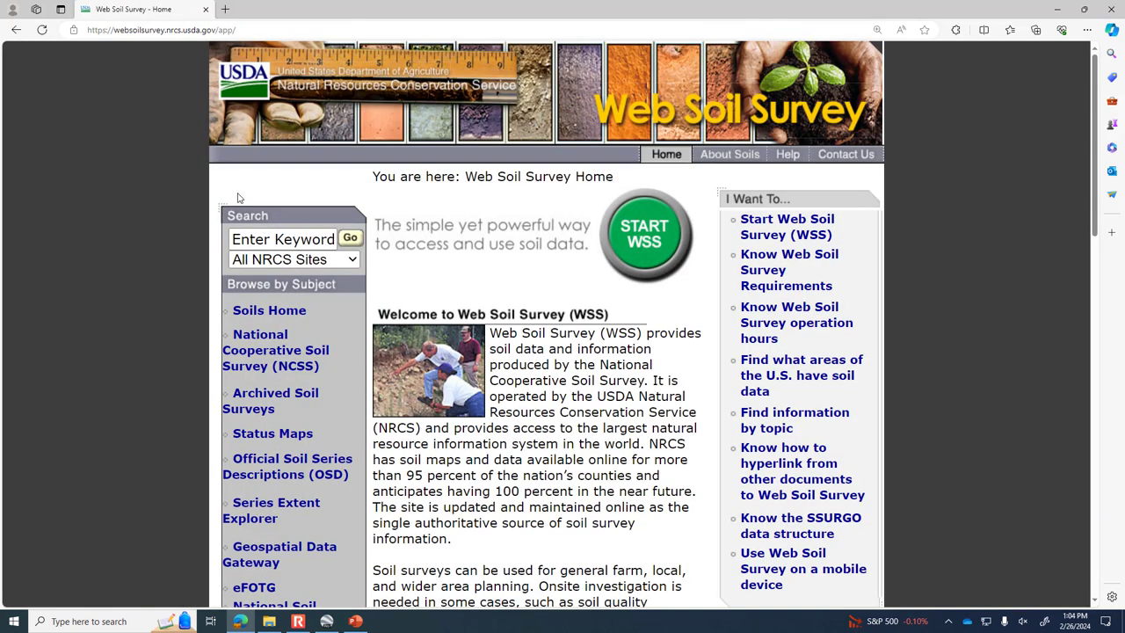
{"action": "left_click", "coordinate": [639, 247]}
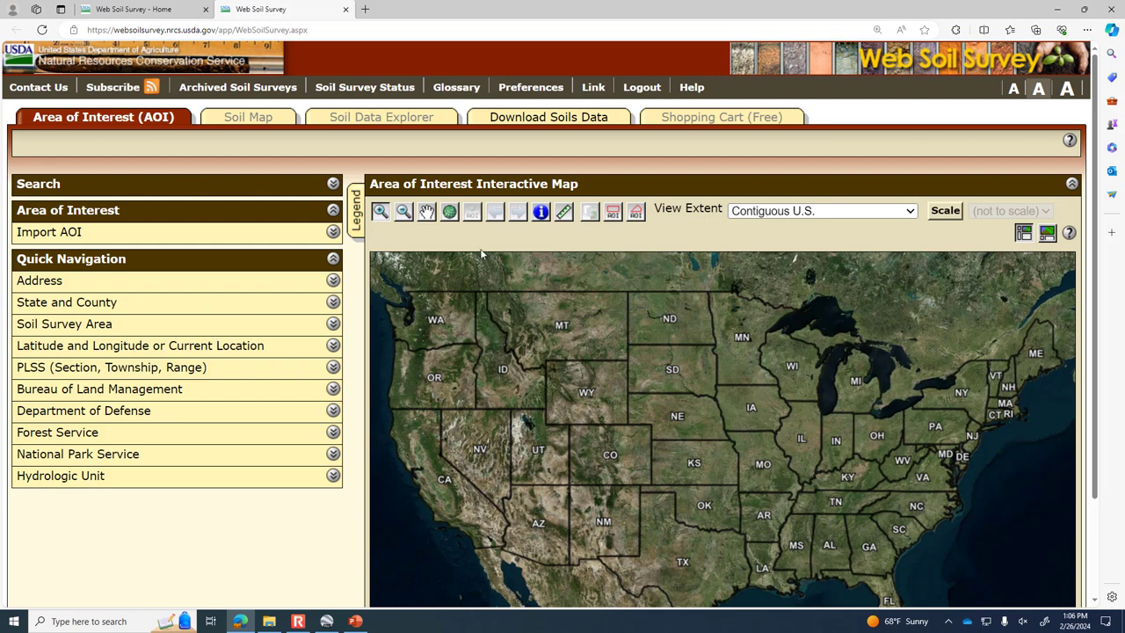
Zoom the area of interest map in to the Barboursville and I-64 area of Cabell County, West Virginia
{"action": "mouse_move", "coordinate": [1097, 365]}
{"action": "left_mouse_down"}
{"action": "mouse_move", "coordinate": [1097, 427]}
{"action": "mouse_move", "coordinate": [1100, 339]}
{"action": "mouse_move", "coordinate": [1109, 379]}
{"action": "left_mouse_up"}
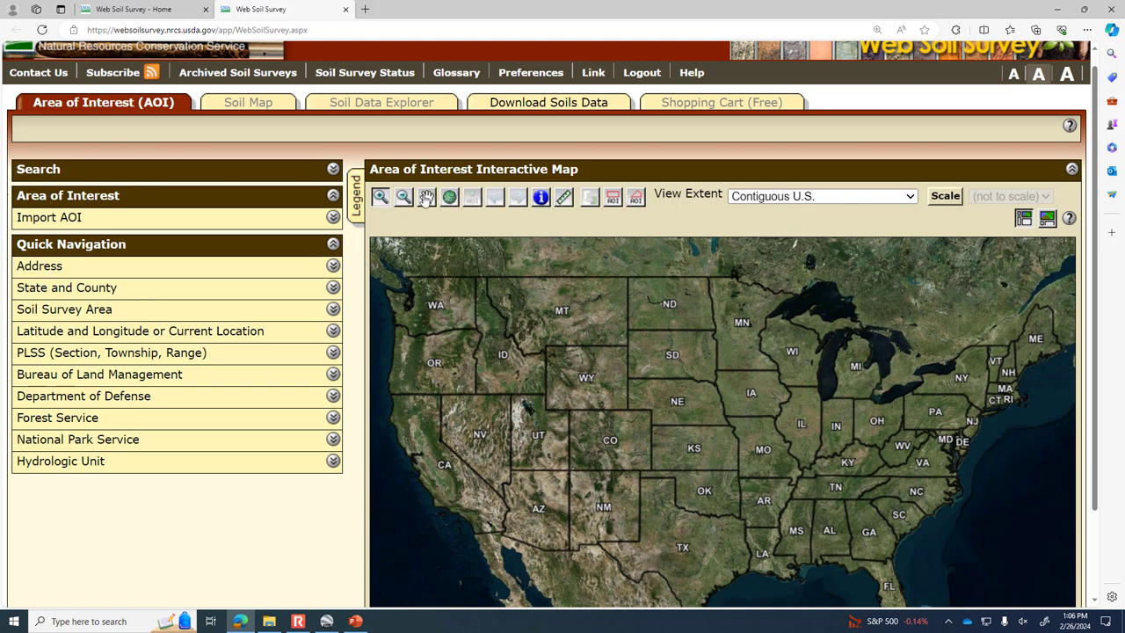
{"action": "left_click", "coordinate": [381, 198]}
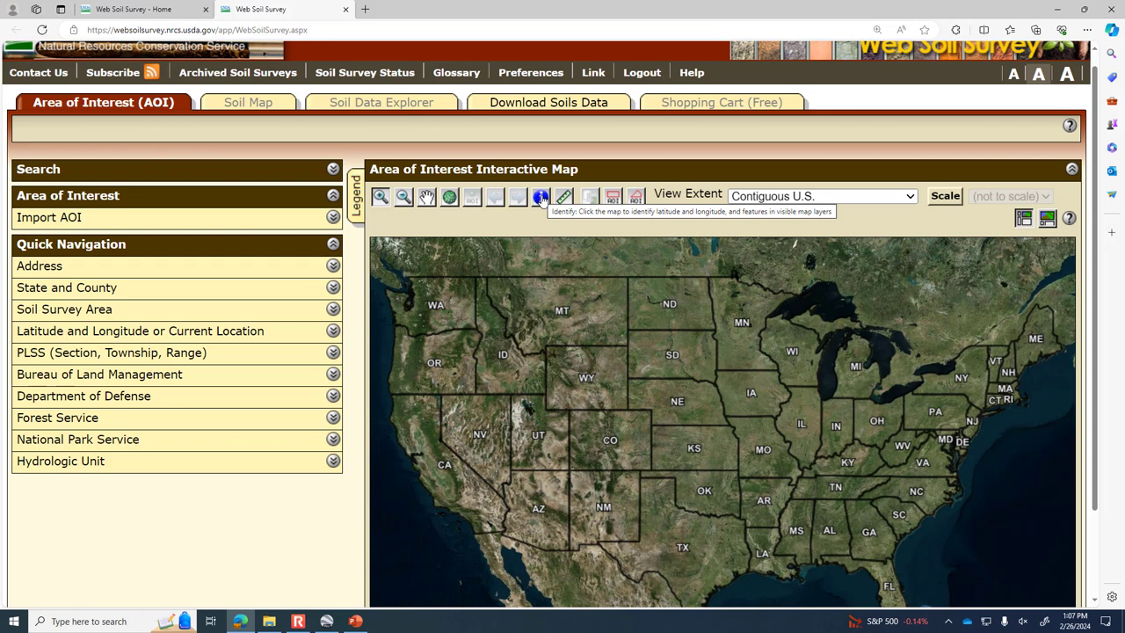
{"action": "left_click", "coordinate": [613, 197]}
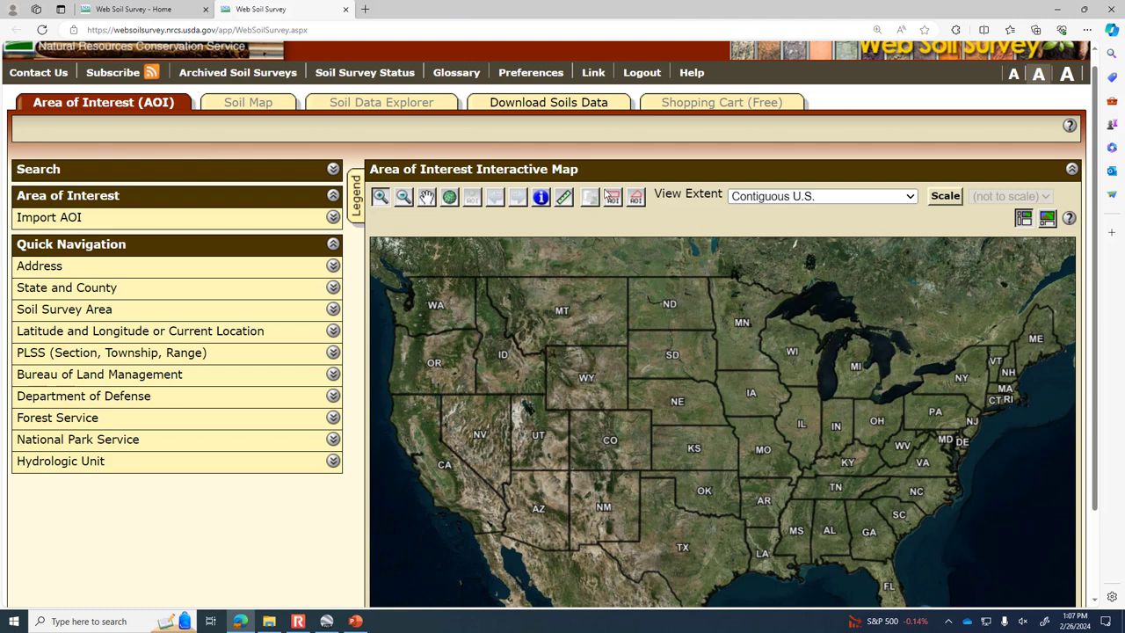
{"action": "left_click", "coordinate": [380, 199]}
{"action": "left_click_drag", "start_coordinate": [877, 442], "coordinate": [889, 454]}
{"action": "left_click_drag", "start_coordinate": [888, 453], "coordinate": [888, 454]}
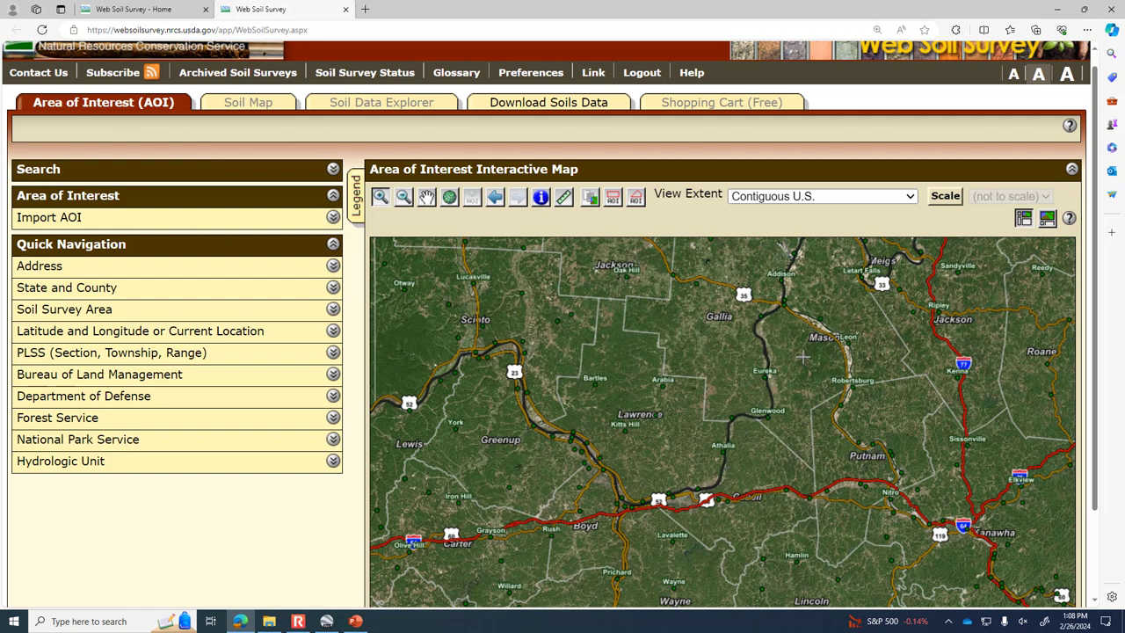
{"action": "left_click_drag", "start_coordinate": [1090, 473], "coordinate": [1096, 526]}
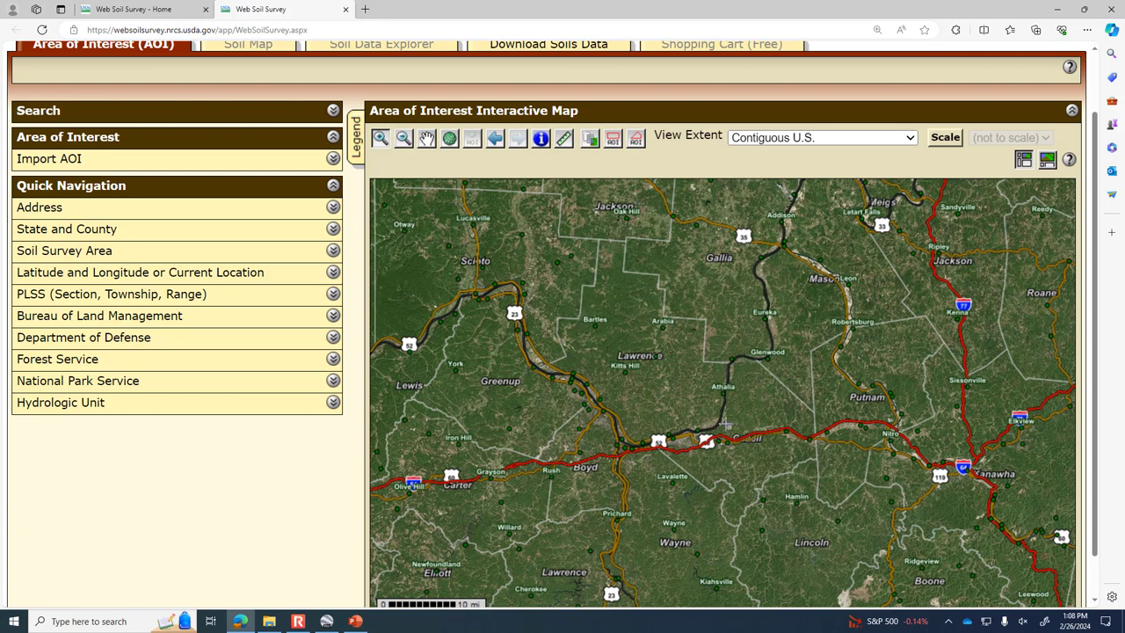
{"action": "left_click_drag", "start_coordinate": [728, 426], "coordinate": [761, 453]}
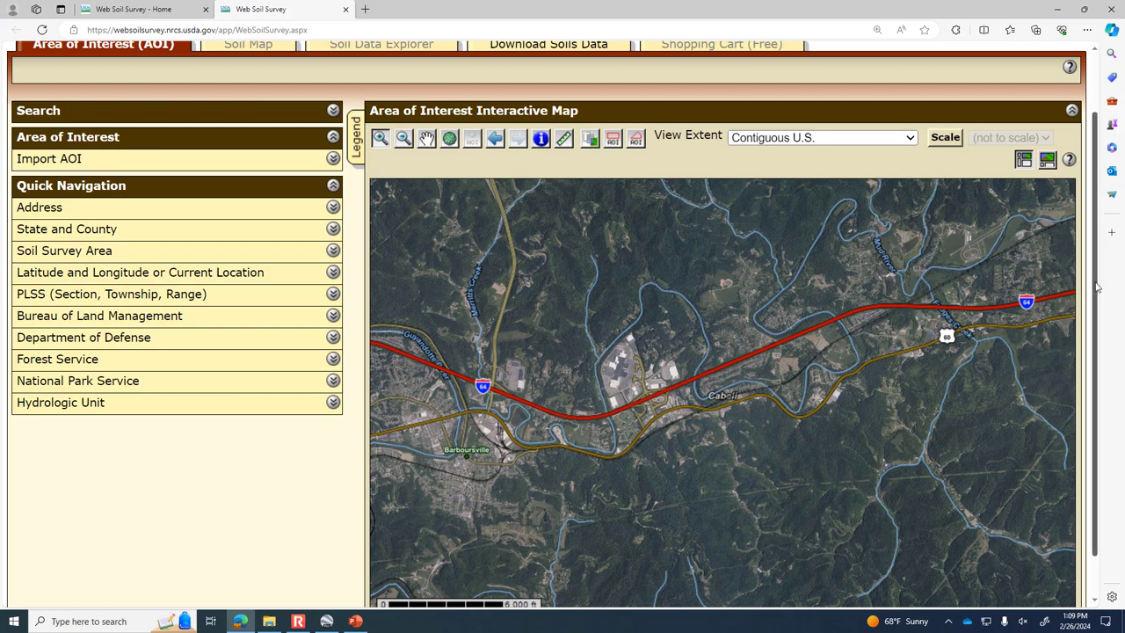
Try to open the Soil Map without a defined area of interest, and dismiss the error
{"action": "scroll", "coordinate": [1096, 287], "scroll_direction": "up", "scroll_amount": 1}
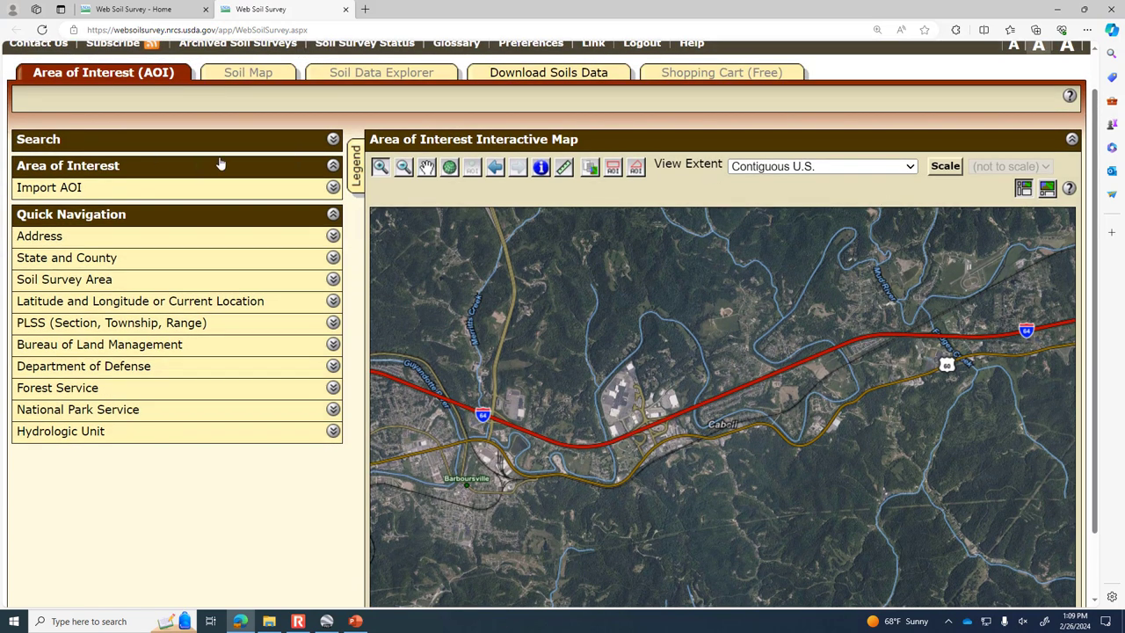
{"action": "scroll", "coordinate": [296, 236], "scroll_direction": "up", "scroll_amount": 2}
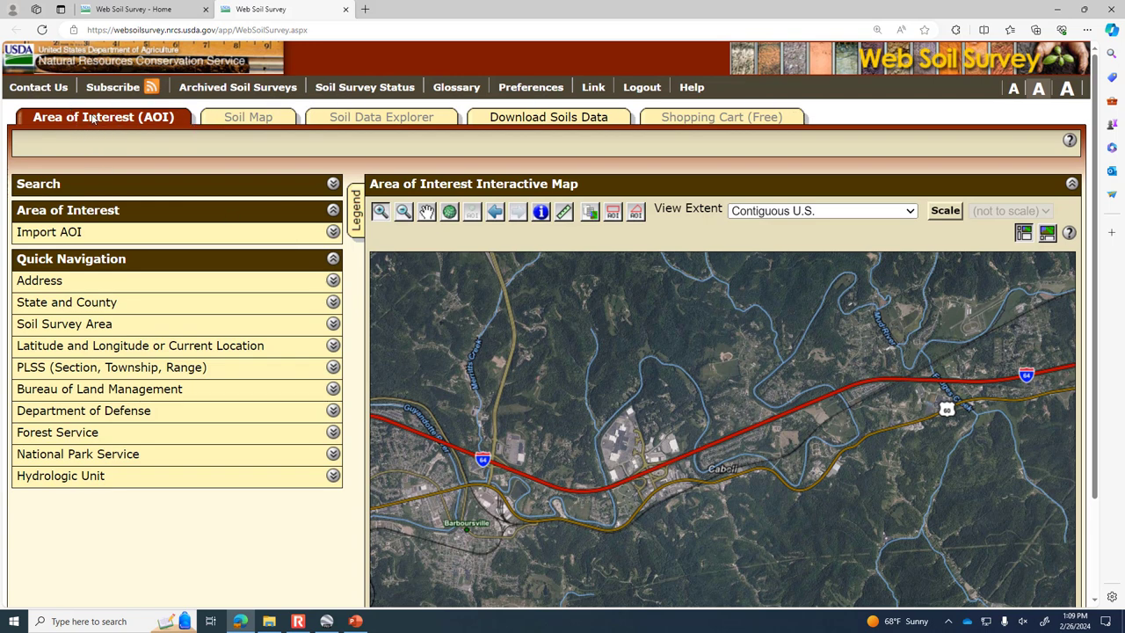
{"action": "left_click", "coordinate": [252, 118]}
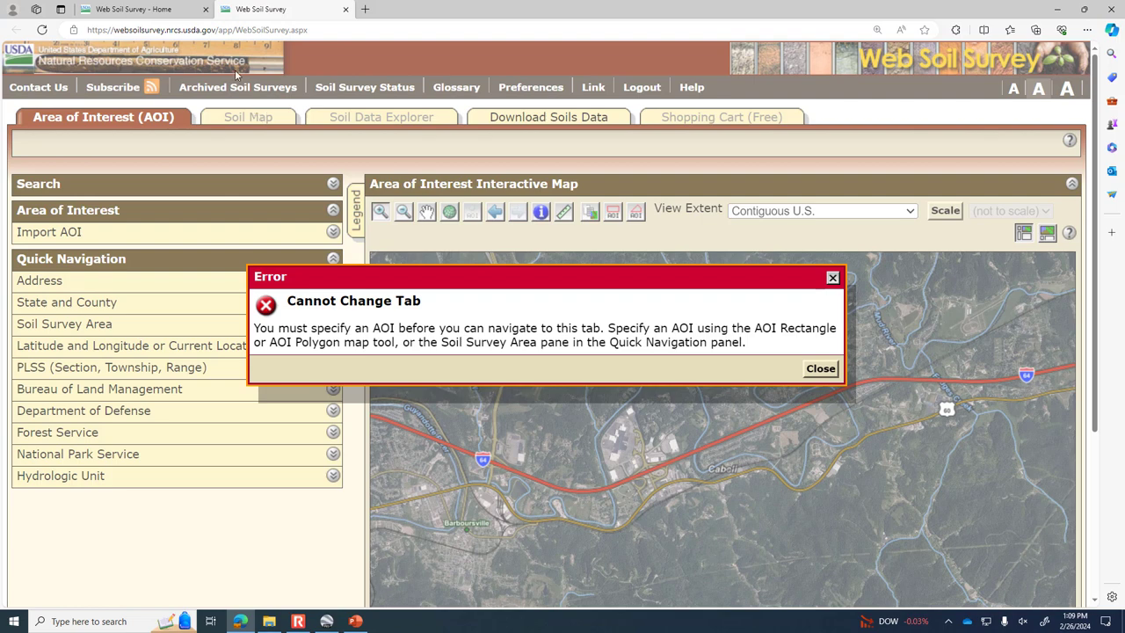
{"action": "left_click", "coordinate": [833, 278]}
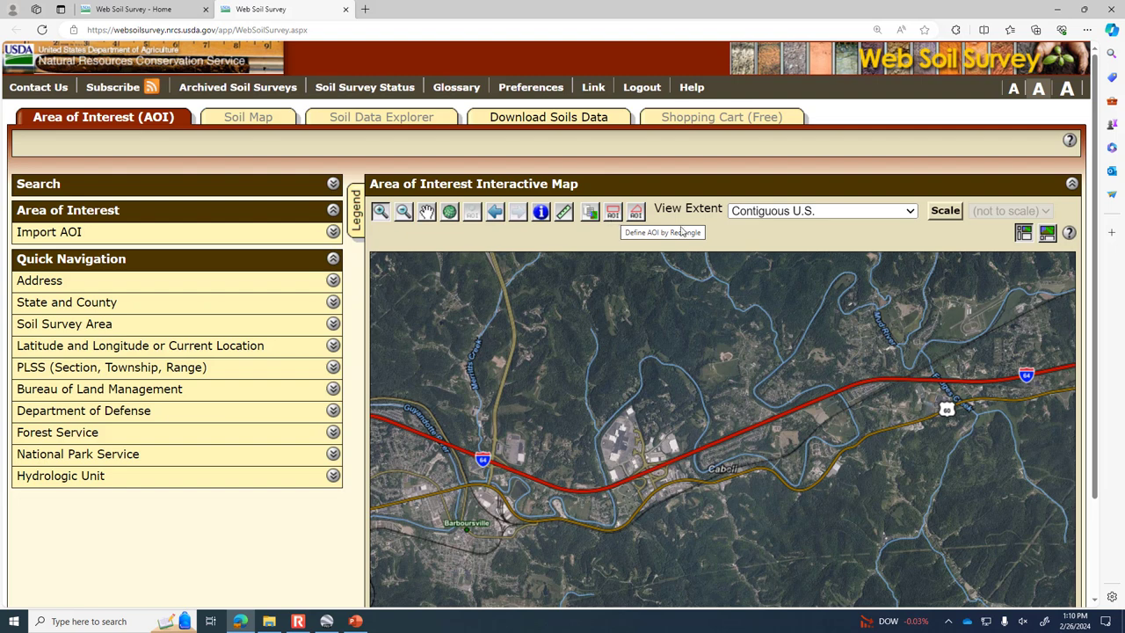
Define a rectangular area of interest of about 14,300 acres across the I-64 corridor near Barboursville, and clear it again
{"action": "scroll", "coordinate": [1098, 300], "scroll_direction": "down", "scroll_amount": 1}
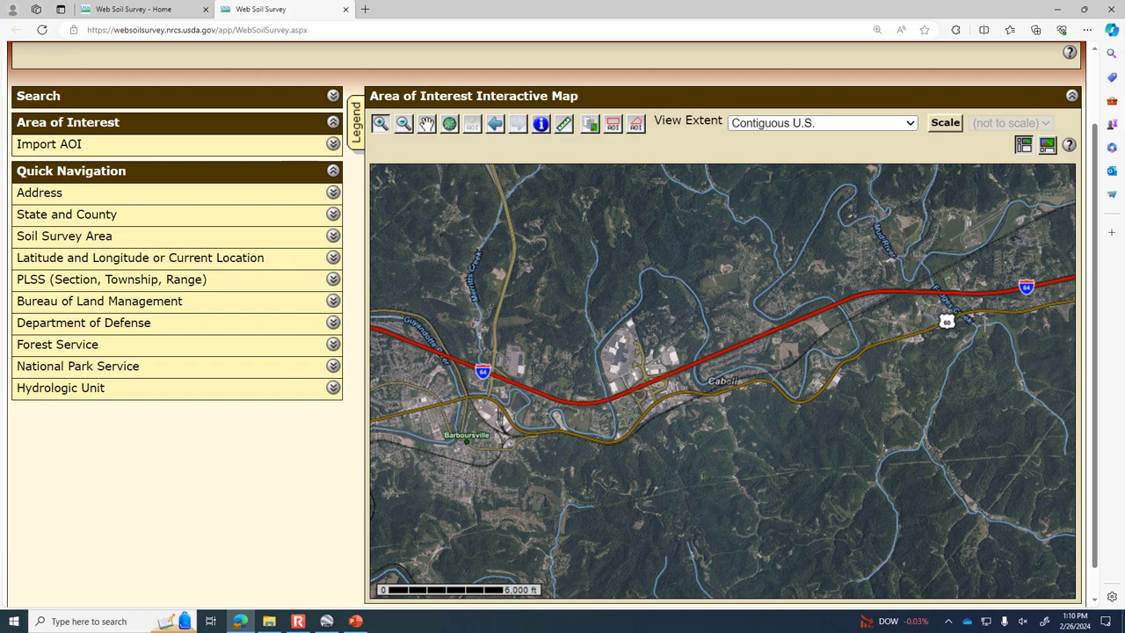
{"action": "left_click", "coordinate": [613, 126]}
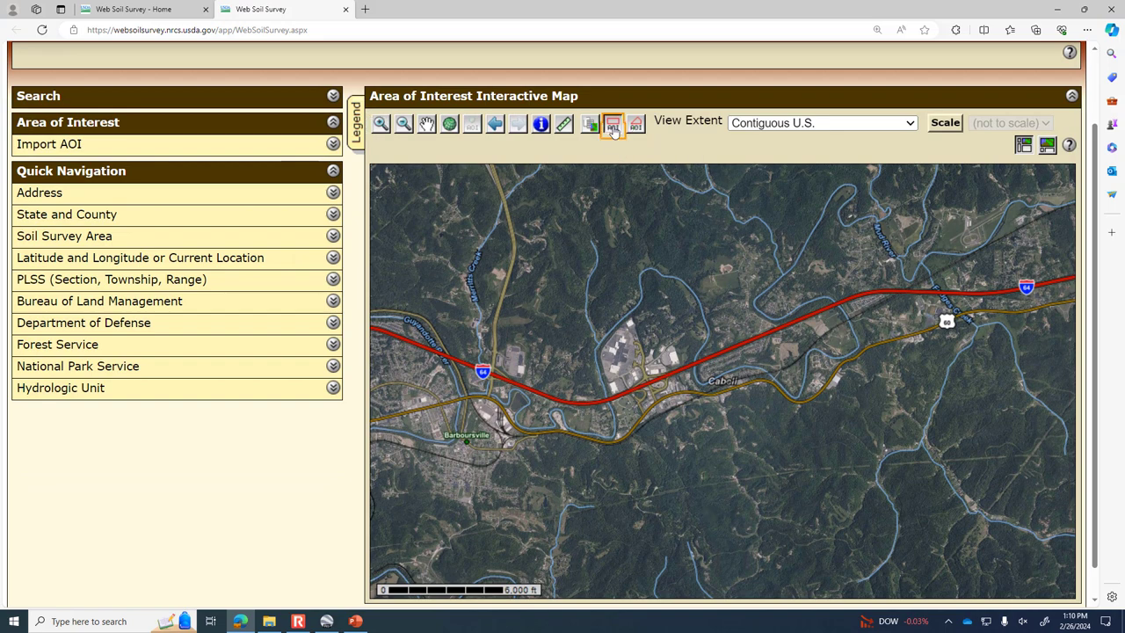
{"action": "left_click_drag", "start_coordinate": [421, 184], "coordinate": [1036, 550]}
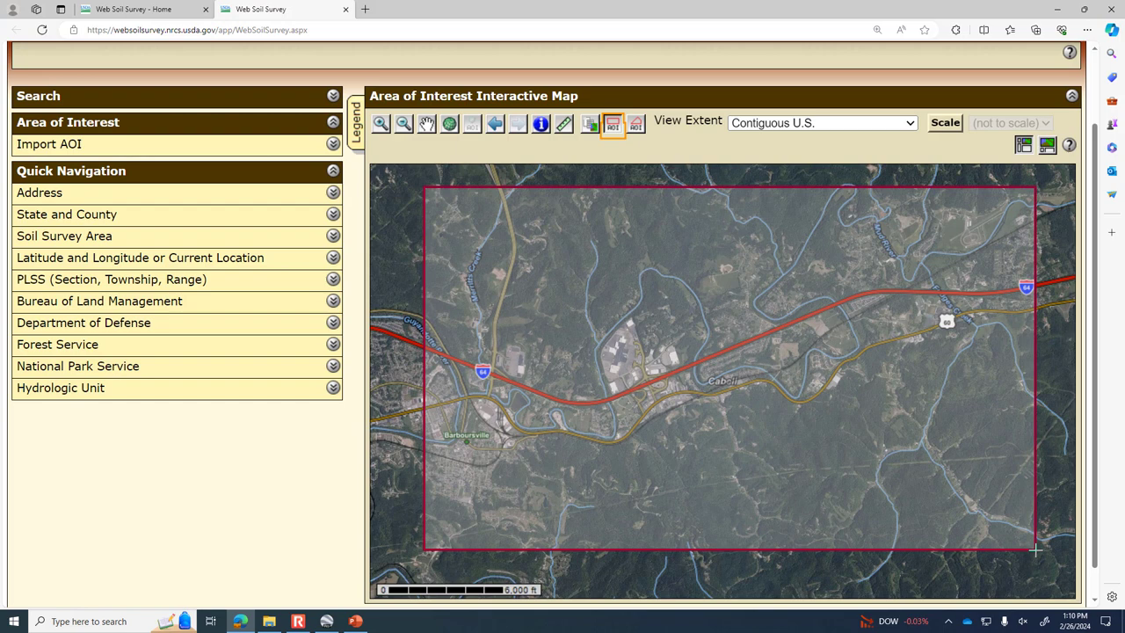
{"action": "left_click_drag", "start_coordinate": [1036, 551], "coordinate": [1036, 550]}
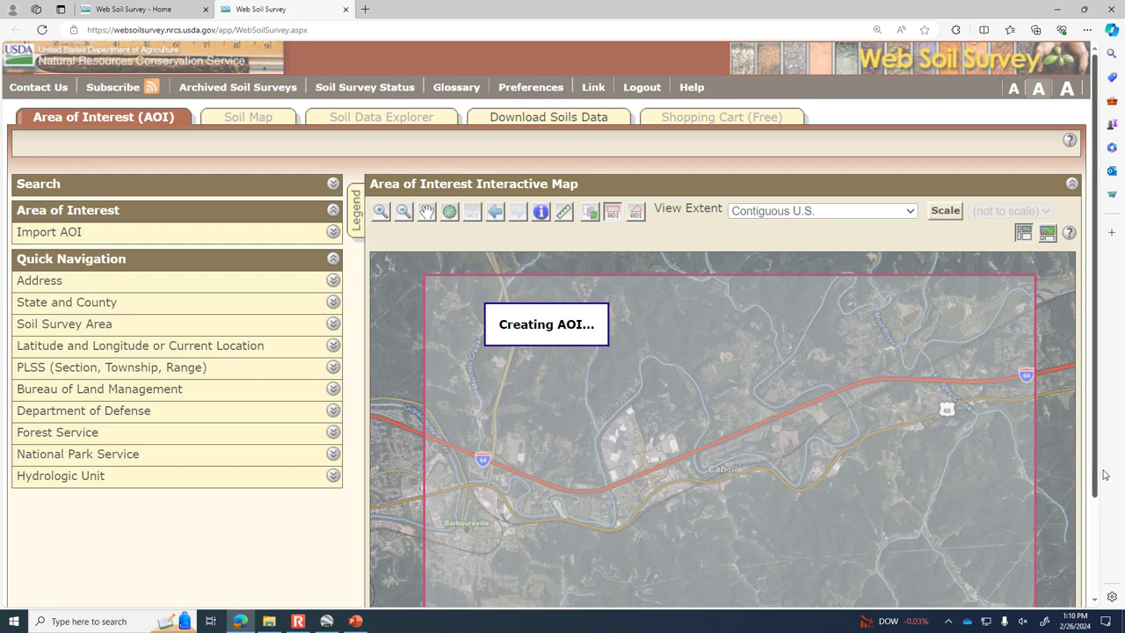
{"action": "left_click_drag", "start_coordinate": [1099, 478], "coordinate": [1099, 538]}
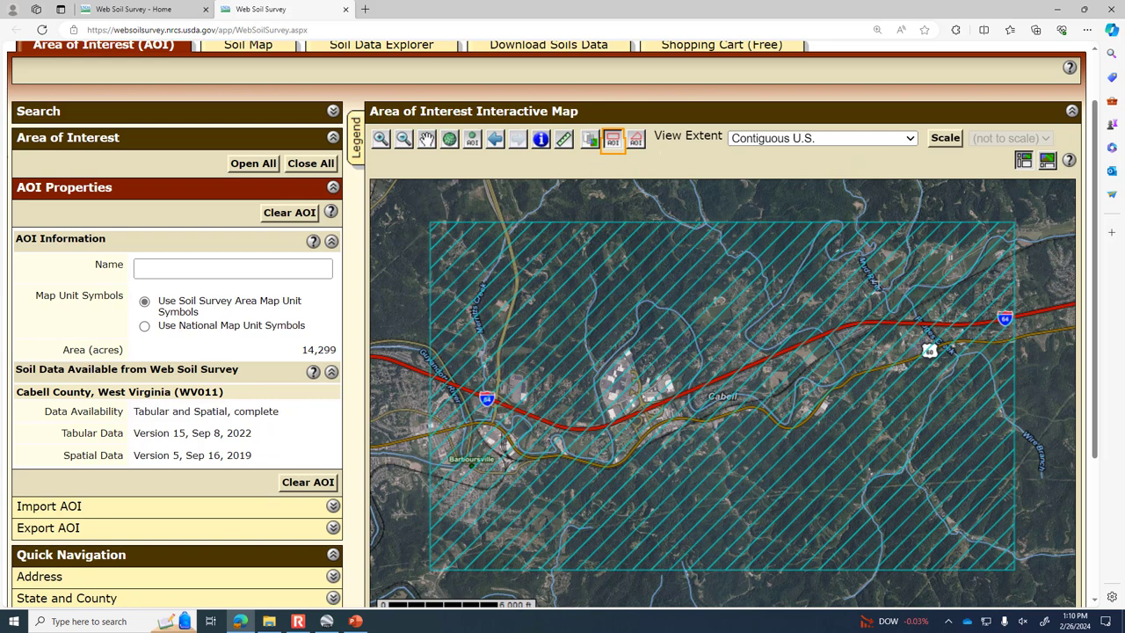
{"action": "left_click", "coordinate": [276, 216]}
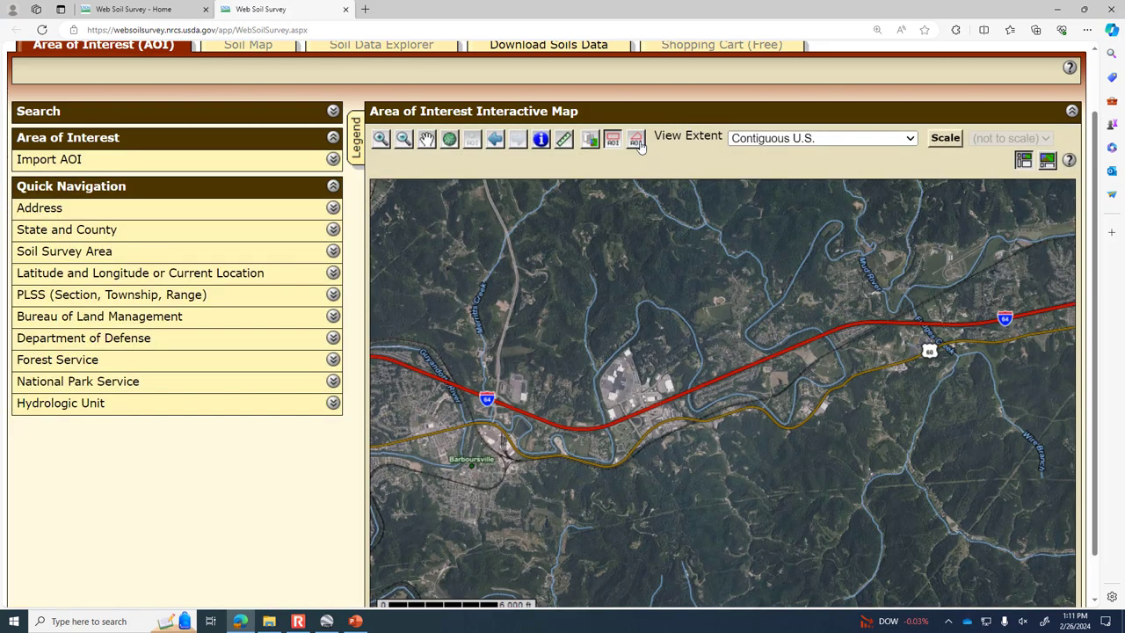
Define a polygon area of interest of about 13,080 acres around Barboursville and the I-64 corridor
{"action": "left_click", "coordinate": [637, 143]}
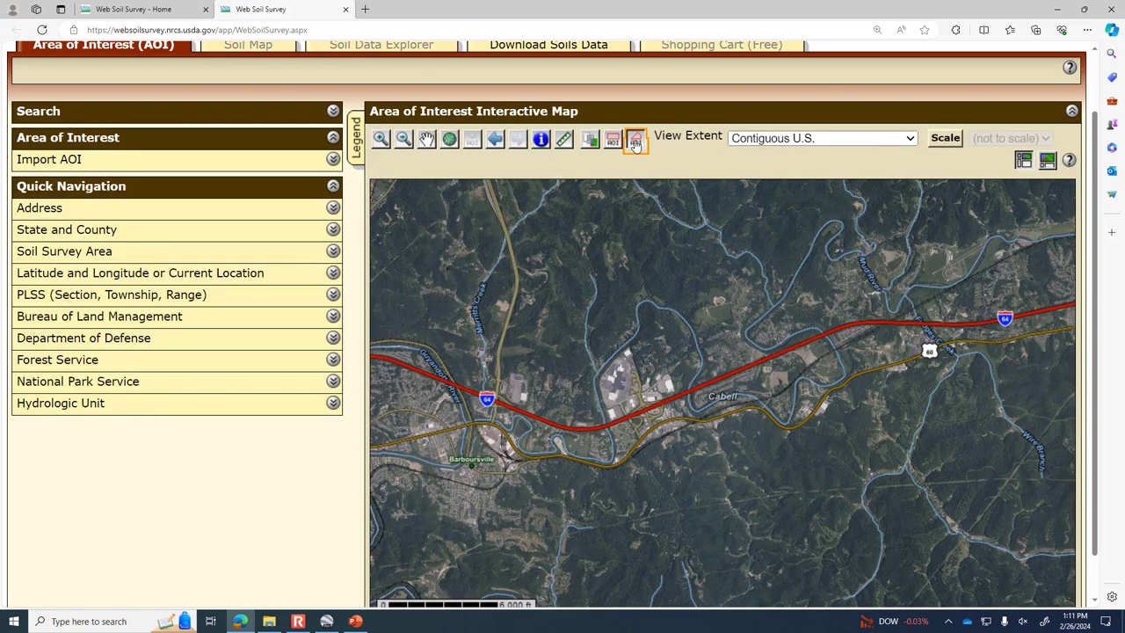
{"action": "left_click", "coordinate": [460, 220]}
{"action": "left_click", "coordinate": [411, 396]}
{"action": "left_click", "coordinate": [426, 468]}
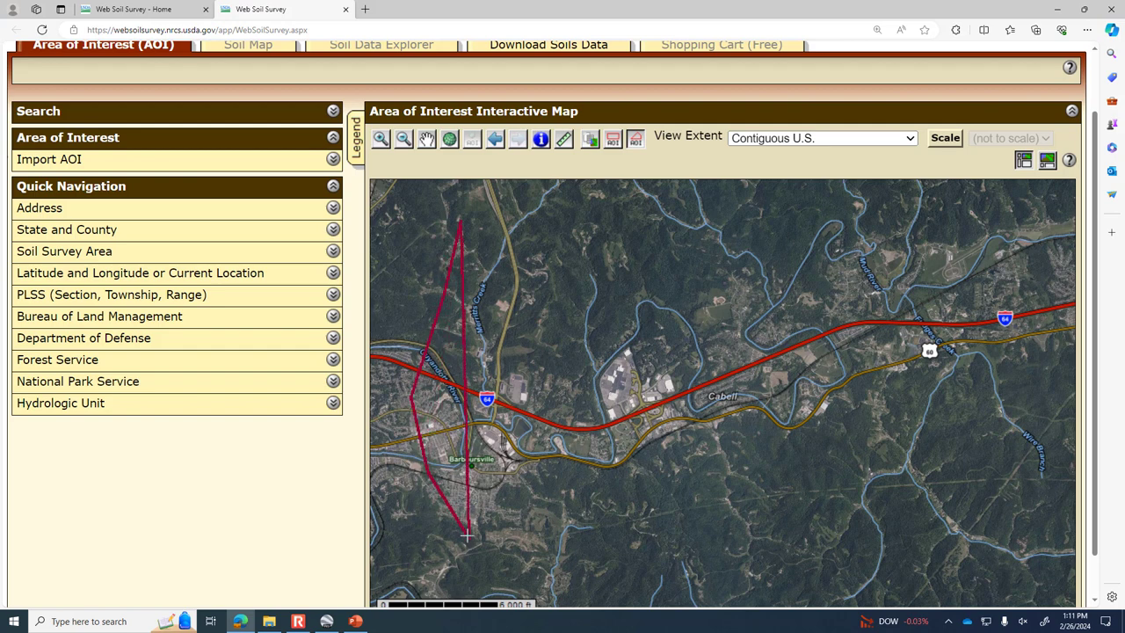
{"action": "left_click", "coordinate": [472, 538]}
{"action": "left_click", "coordinate": [974, 528]}
{"action": "left_click", "coordinate": [1035, 442]}
{"action": "left_click", "coordinate": [1027, 275]}
{"action": "left_click", "coordinate": [920, 220]}
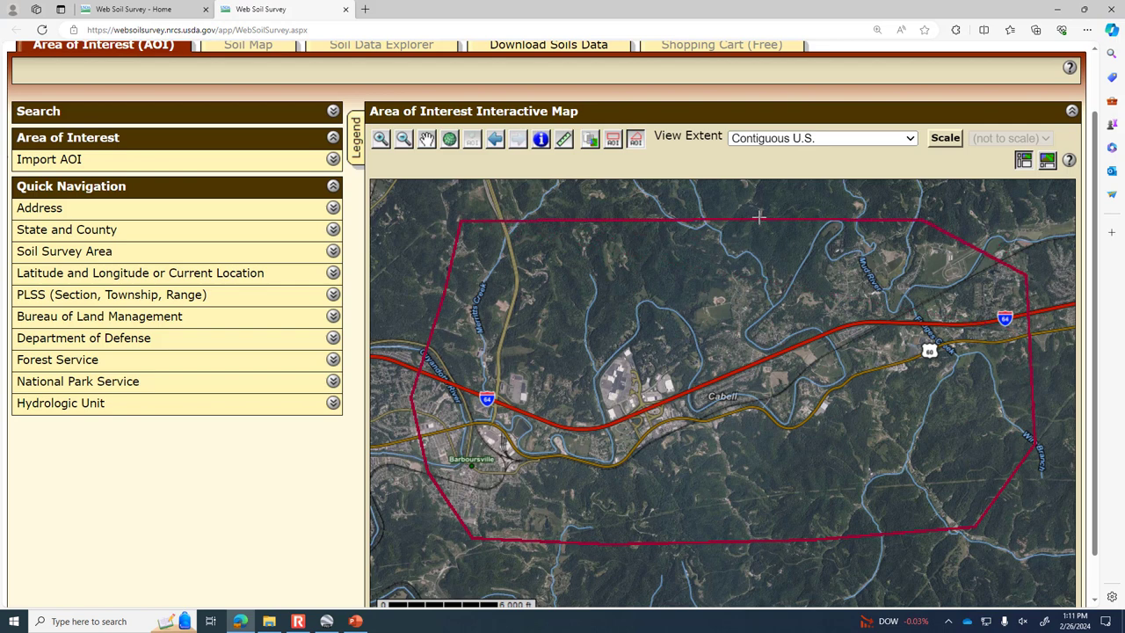
{"action": "double_click", "coordinate": [709, 204]}
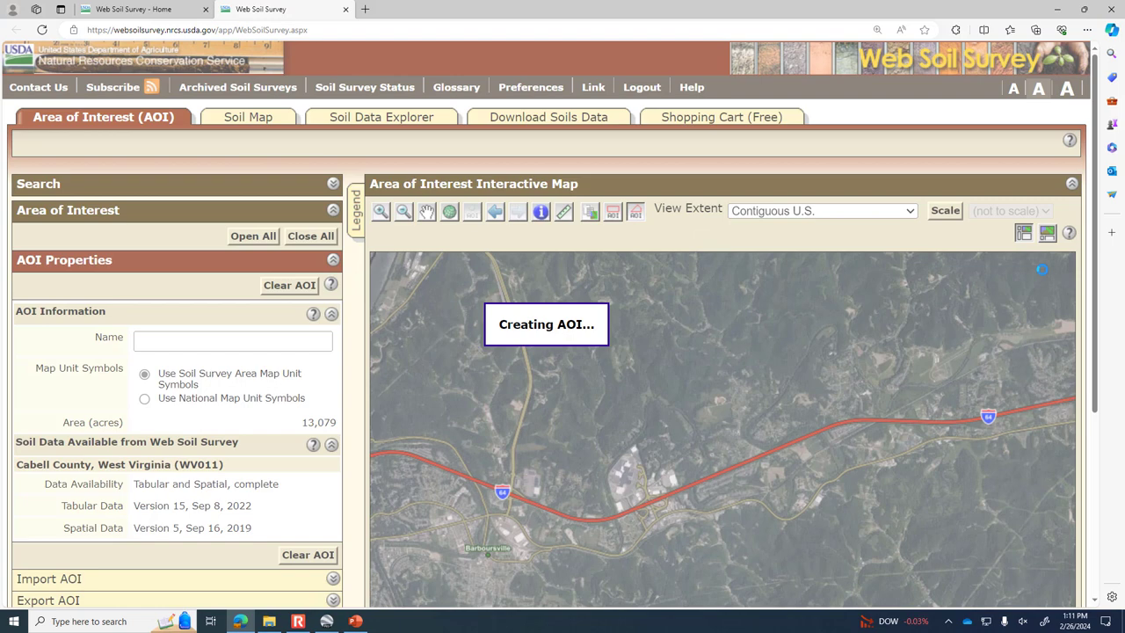
{"action": "left_click_drag", "start_coordinate": [1098, 308], "coordinate": [1095, 367]}
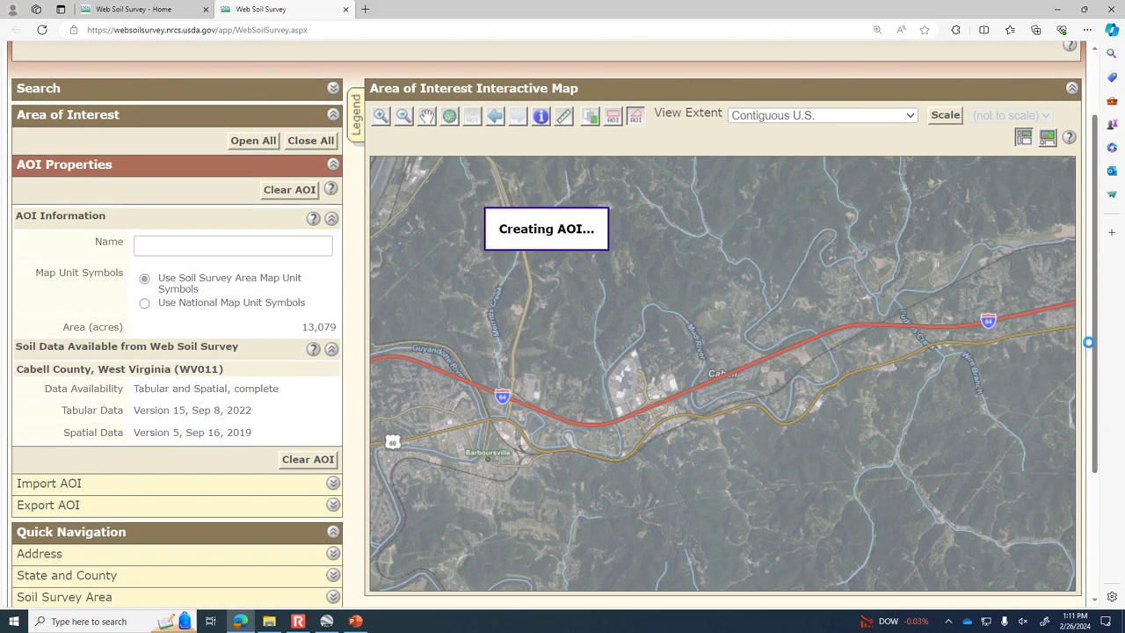
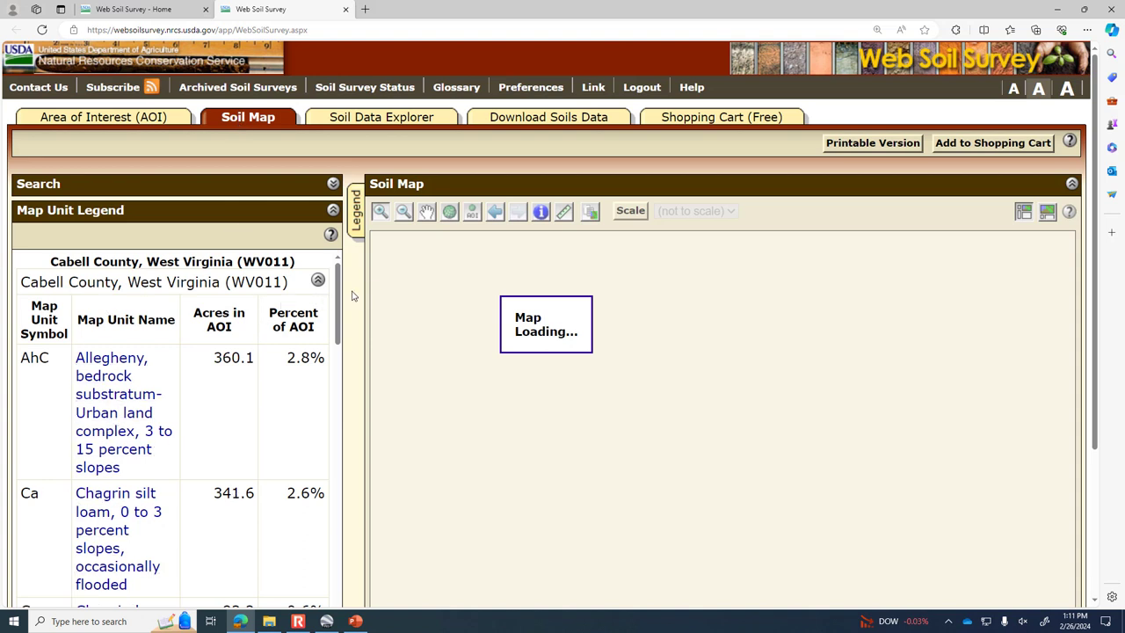
Look through the soil map's map unit legend for names, acres and percentages in the area of interest
{"action": "scroll", "coordinate": [340, 303], "scroll_direction": "down", "scroll_amount": 1}
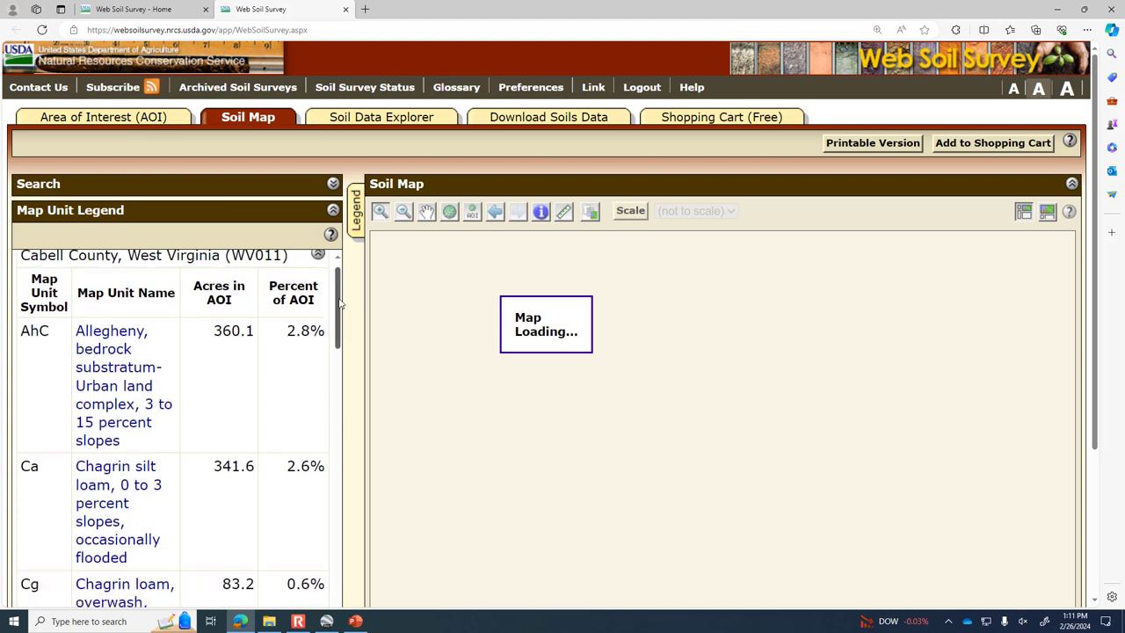
{"action": "scroll", "coordinate": [340, 304], "scroll_direction": "down", "scroll_amount": 1}
{"action": "scroll", "coordinate": [53, 327], "scroll_direction": "up", "scroll_amount": 2}
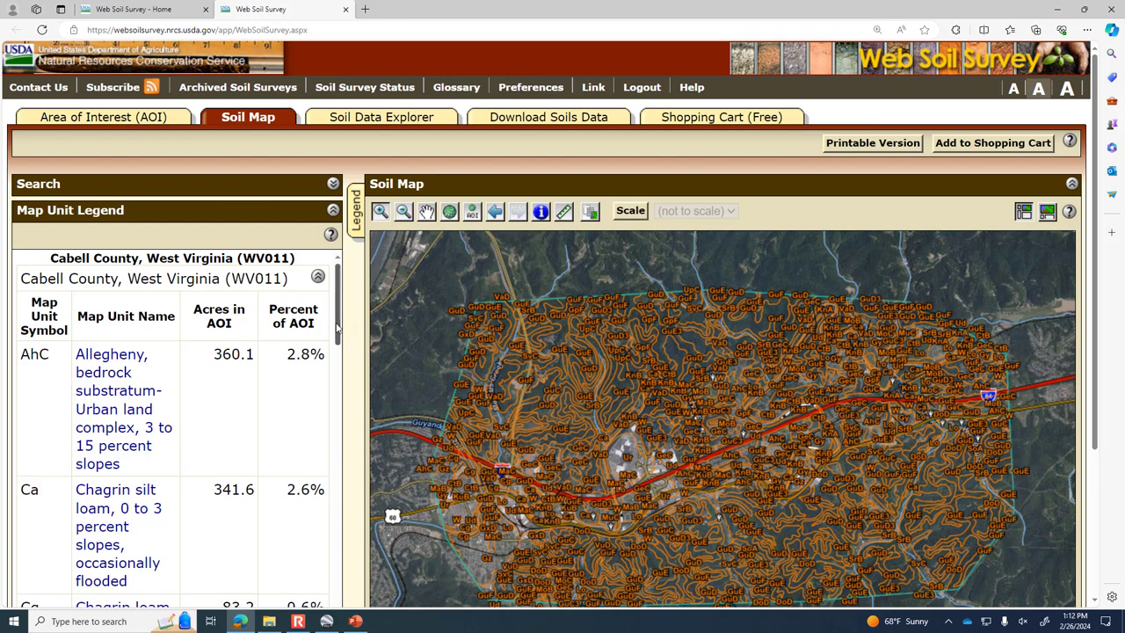
{"action": "scroll", "coordinate": [338, 327], "scroll_direction": "down", "scroll_amount": 2}
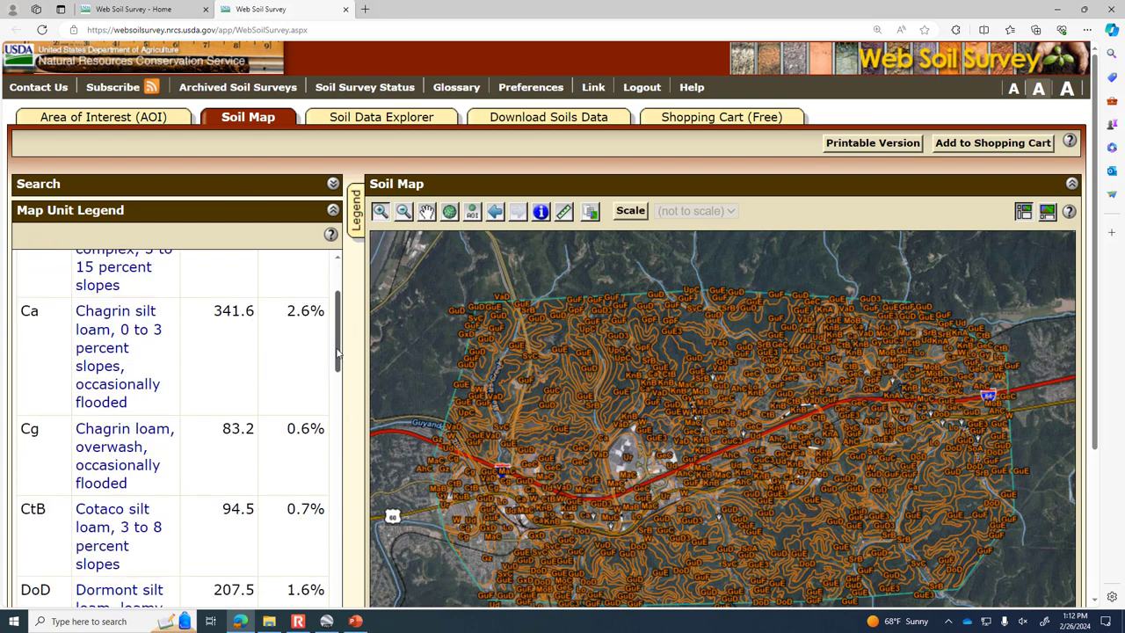
{"action": "scroll", "coordinate": [340, 324], "scroll_direction": "up", "scroll_amount": 1}
{"action": "scroll", "coordinate": [340, 323], "scroll_direction": "up", "scroll_amount": 1}
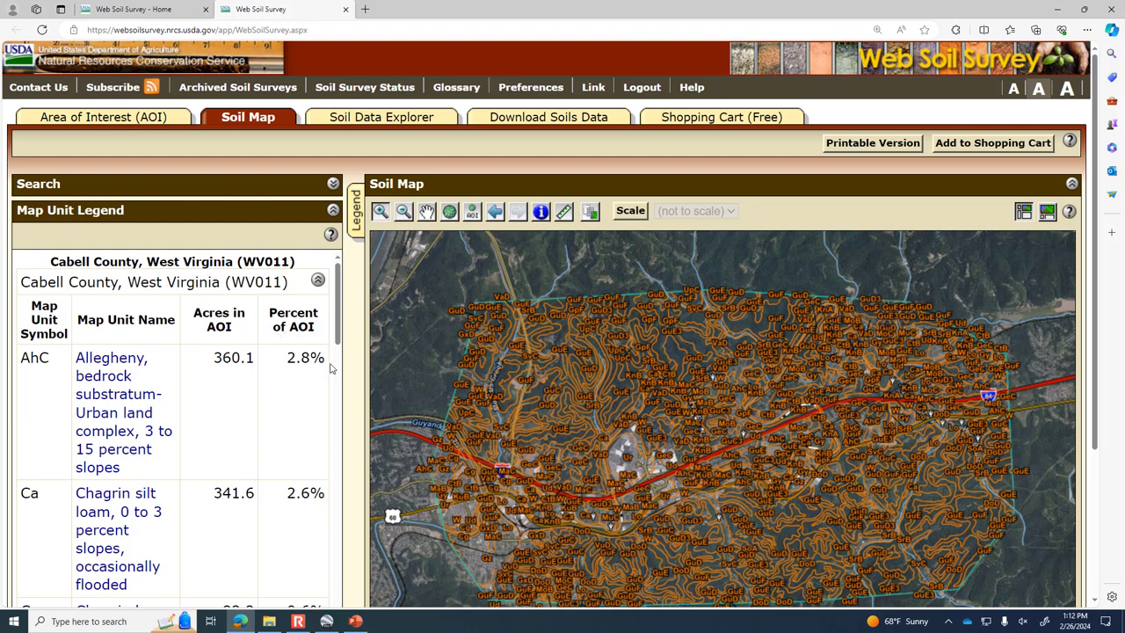
Find map unit GuF, Gilpin-Upshur complex, 35 to 70 percent slopes, in the map unit legend and open its description
{"action": "mouse_move", "coordinate": [341, 331]}
{"action": "left_mouse_down"}
{"action": "mouse_move", "coordinate": [342, 341]}
{"action": "mouse_move", "coordinate": [344, 325]}
{"action": "left_mouse_up"}
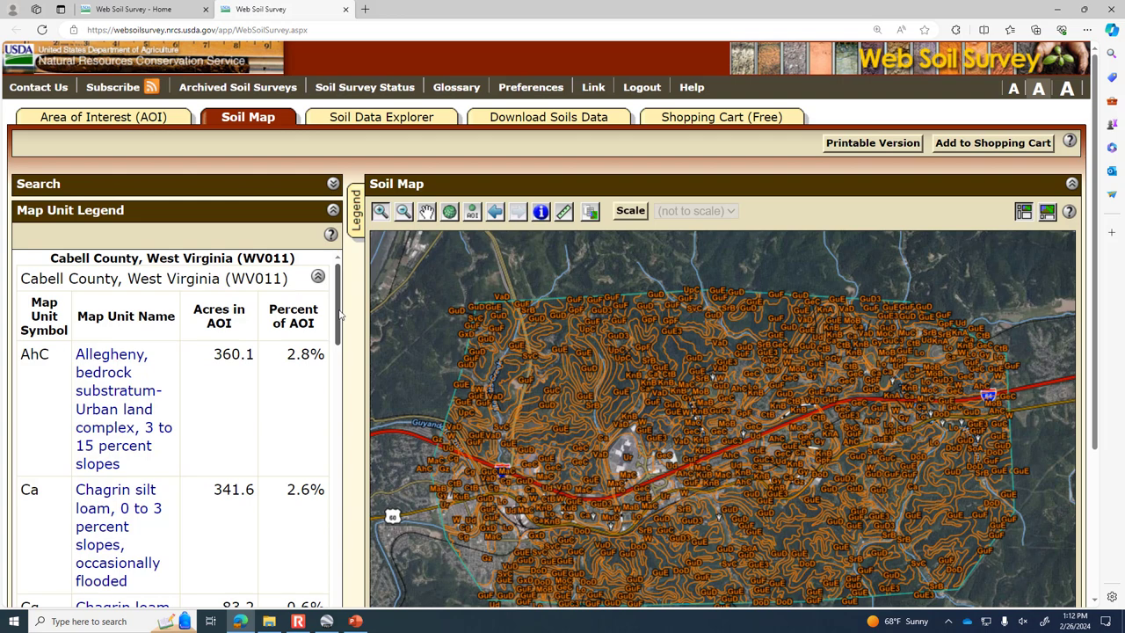
{"action": "left_click_drag", "start_coordinate": [339, 315], "coordinate": [337, 466]}
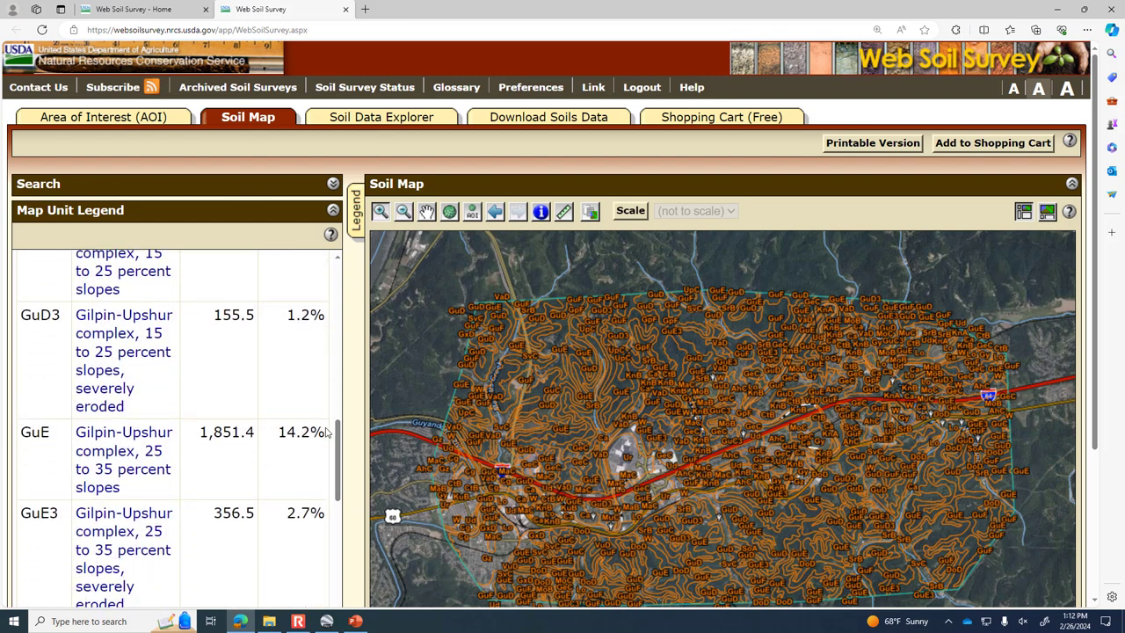
{"action": "scroll", "coordinate": [123, 499], "scroll_direction": "down", "scroll_amount": 2}
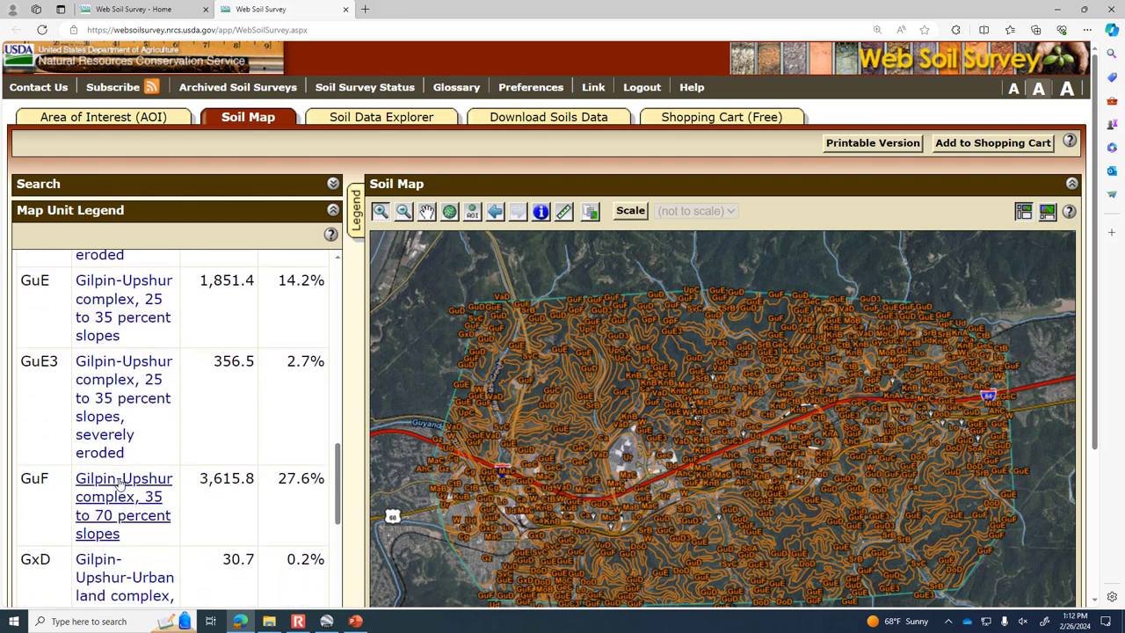
{"action": "scroll", "coordinate": [339, 479], "scroll_direction": "down", "scroll_amount": 1}
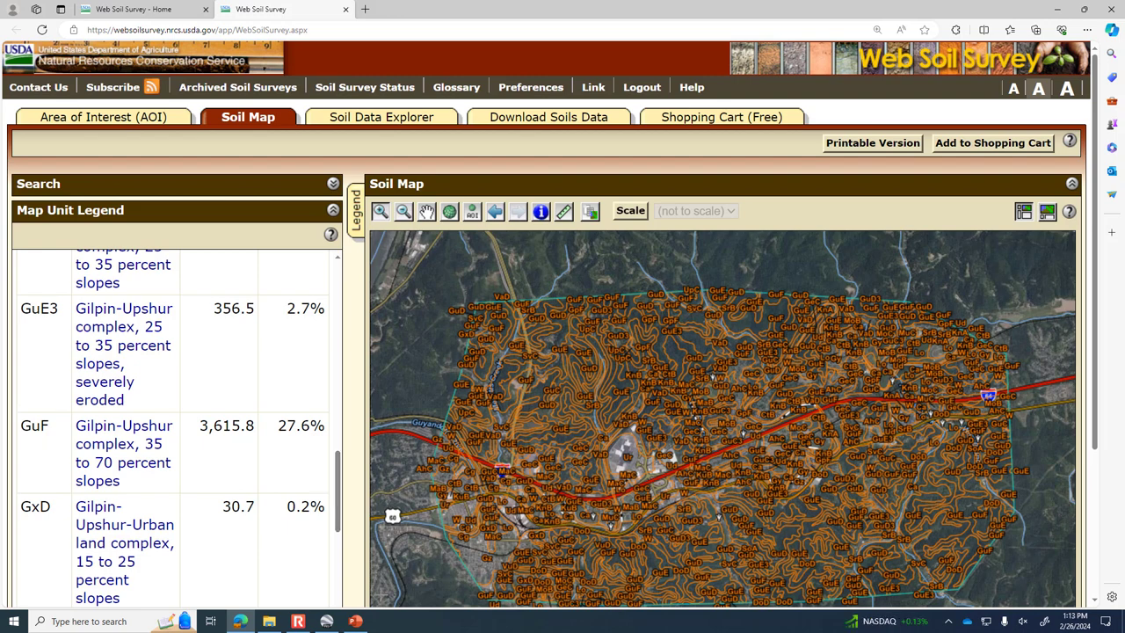
{"action": "left_click_drag", "start_coordinate": [1097, 401], "coordinate": [1098, 431]}
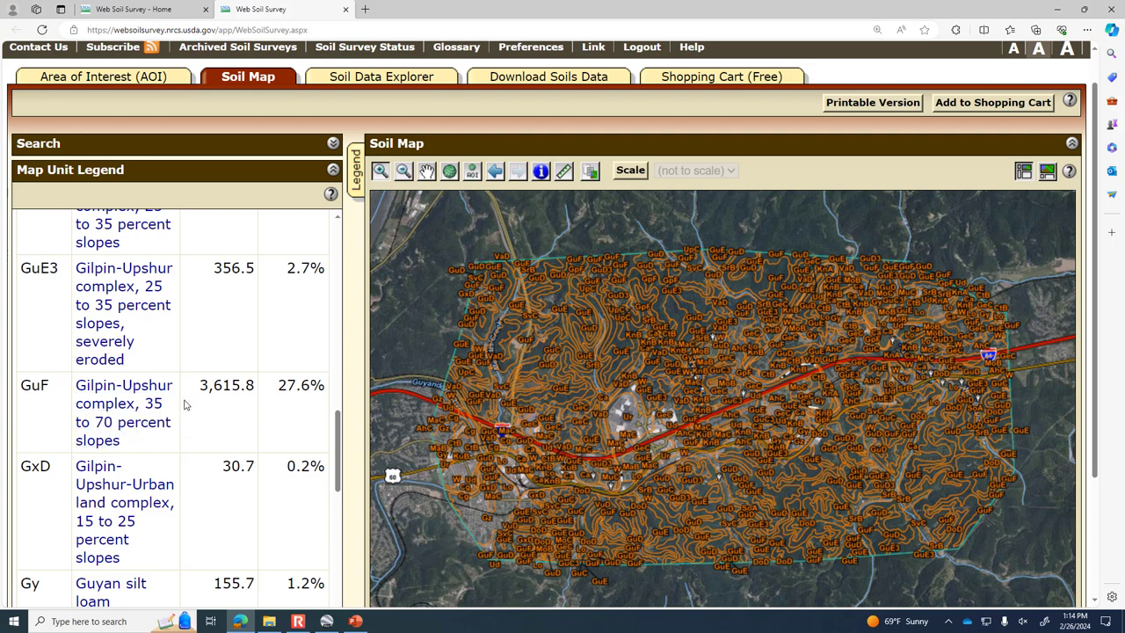
{"action": "left_click", "coordinate": [96, 397]}
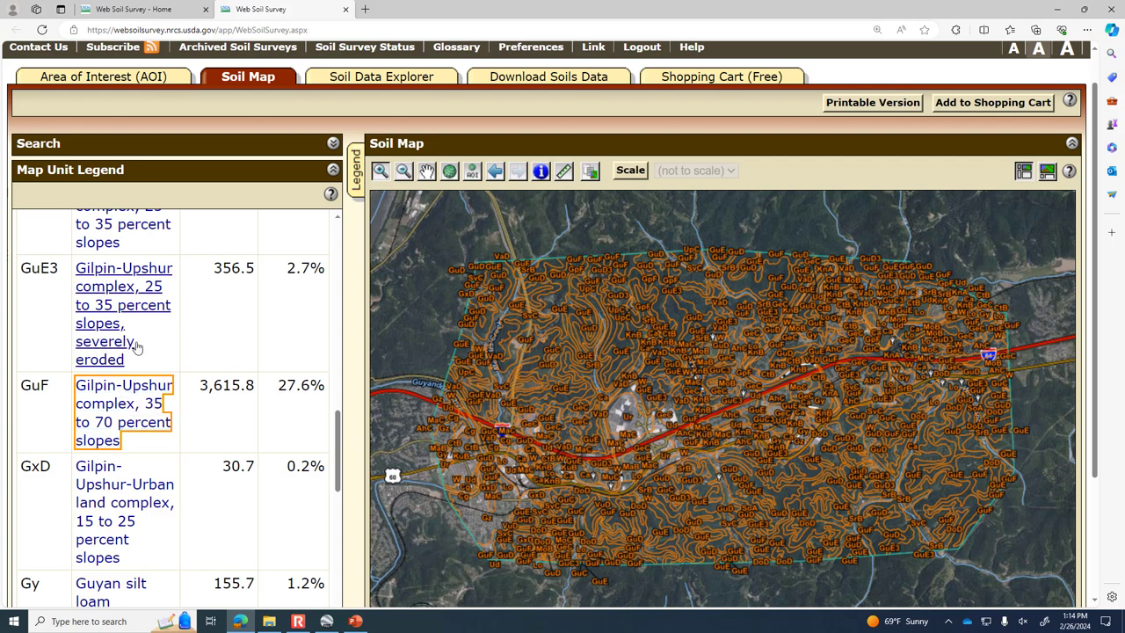
{"action": "left_click", "coordinate": [149, 406]}
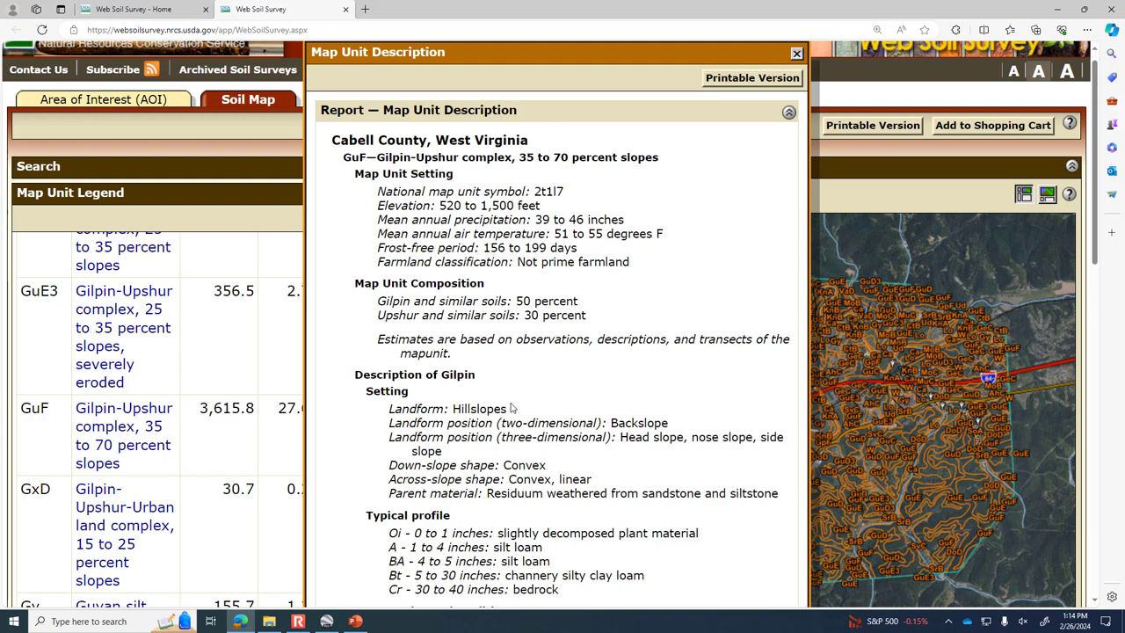
Read the GuF map unit description through the Gilpin and Upshur sections, close it, and return to the start of the legend
{"action": "scroll", "coordinate": [485, 401], "scroll_direction": "down", "scroll_amount": 2}
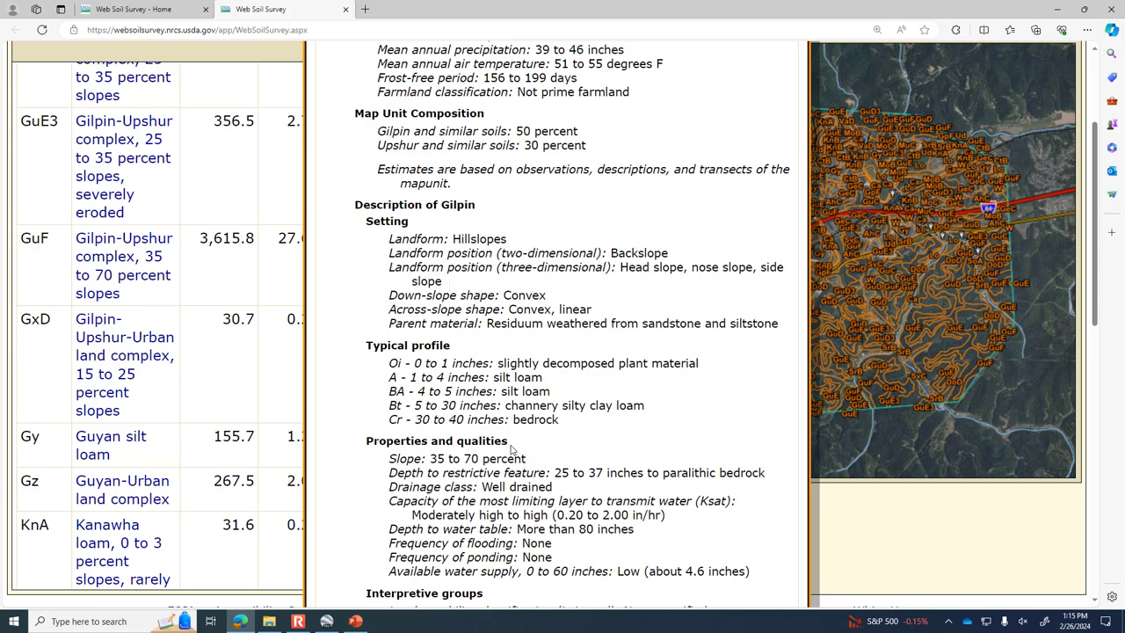
{"action": "scroll", "coordinate": [515, 447], "scroll_direction": "down", "scroll_amount": 1}
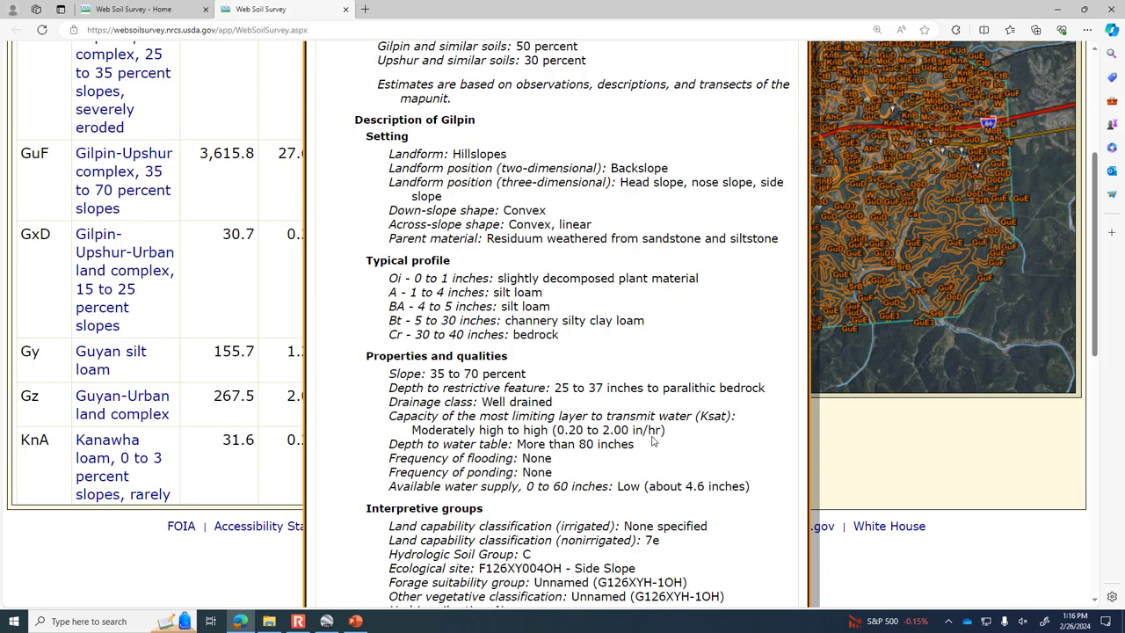
{"action": "scroll", "coordinate": [654, 441], "scroll_direction": "down", "scroll_amount": 1}
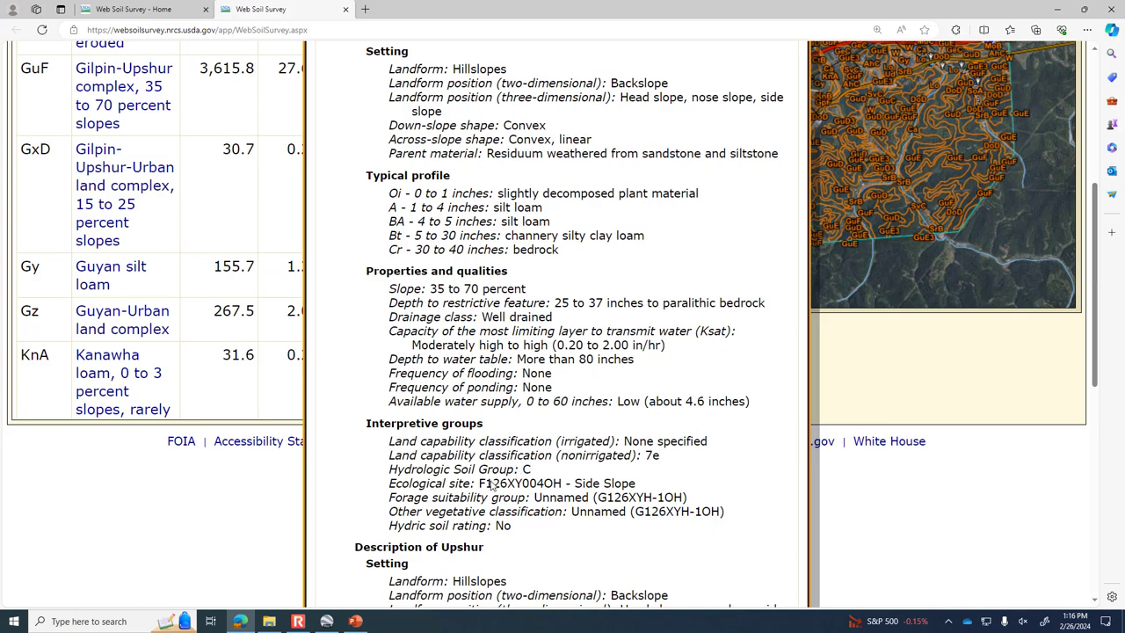
{"action": "scroll", "coordinate": [493, 484], "scroll_direction": "down", "scroll_amount": 4}
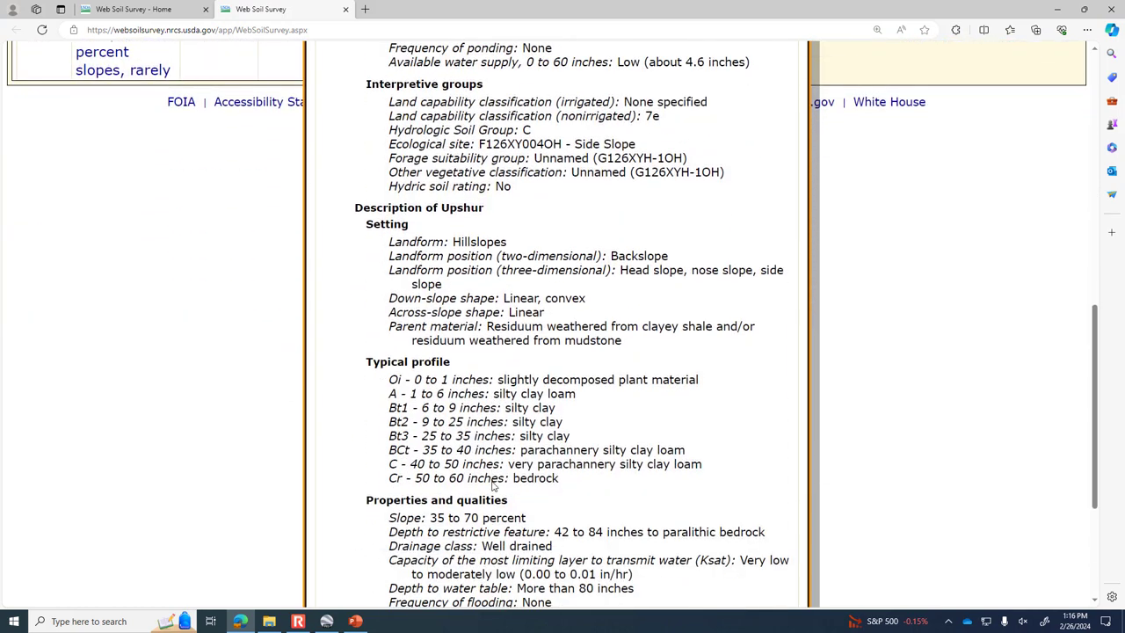
{"action": "scroll", "coordinate": [493, 485], "scroll_direction": "down", "scroll_amount": 3}
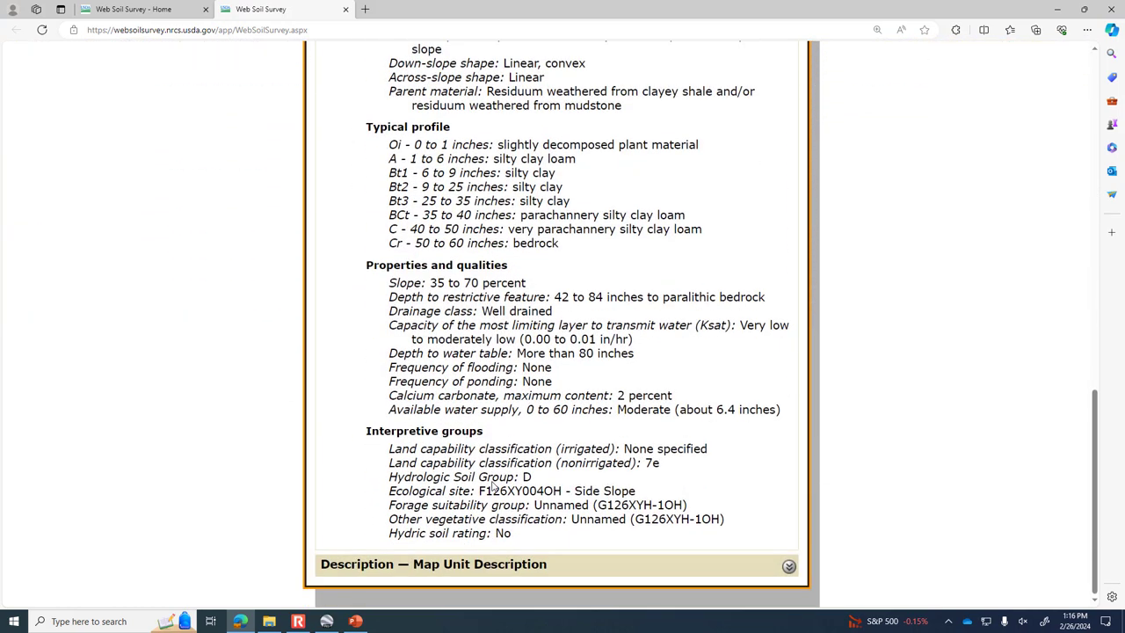
{"action": "scroll", "coordinate": [493, 484], "scroll_direction": "up", "scroll_amount": 5}
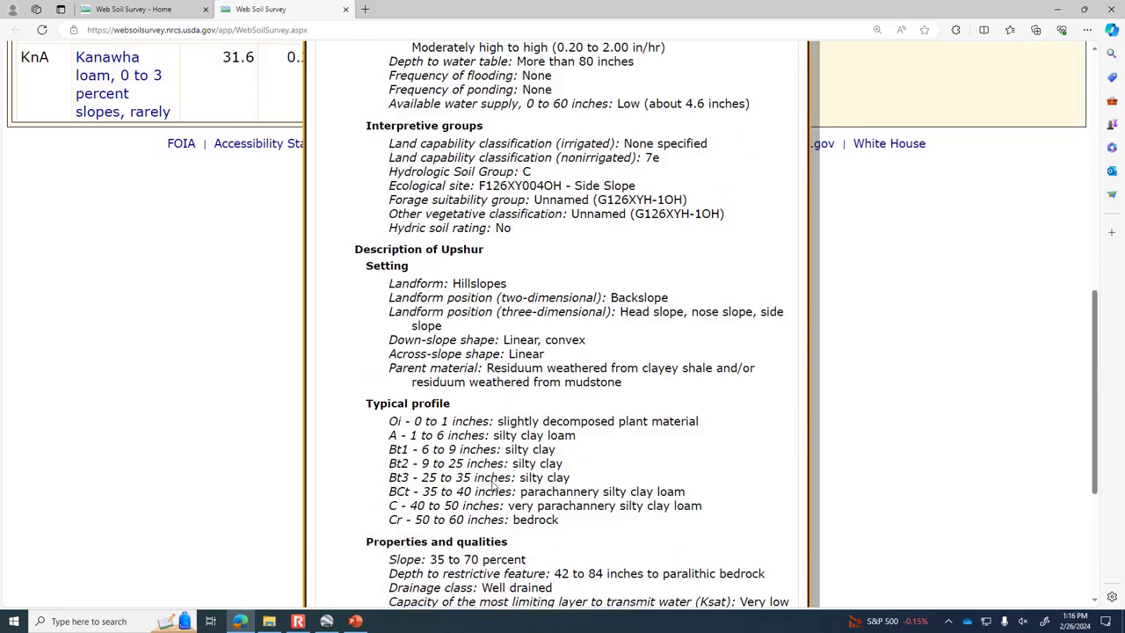
{"action": "scroll", "coordinate": [493, 485], "scroll_direction": "up", "scroll_amount": 7}
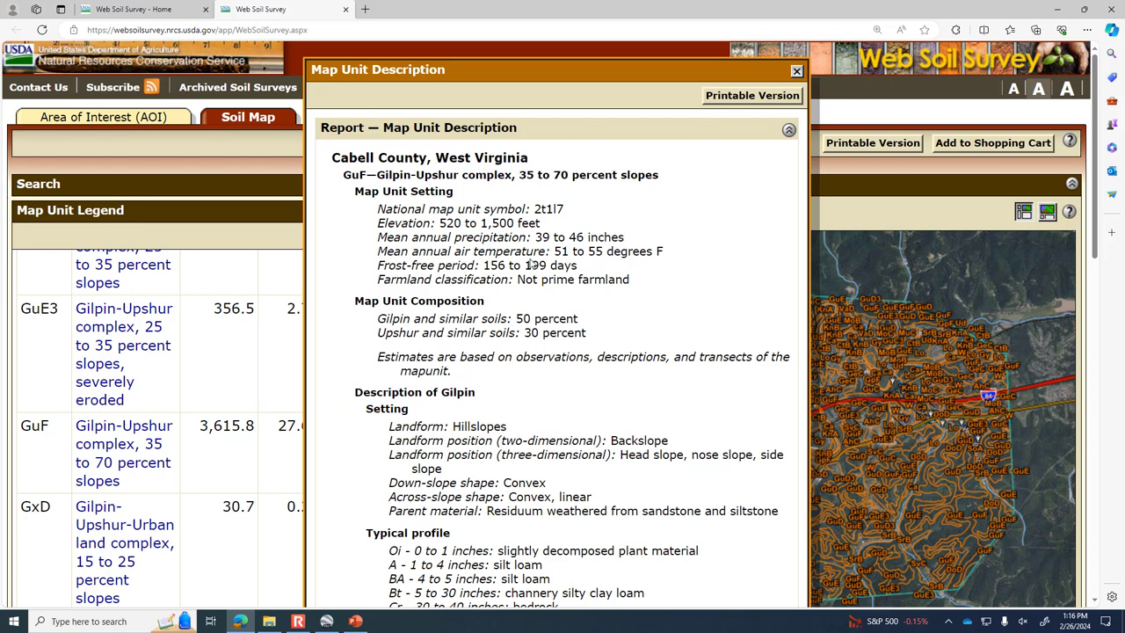
{"action": "left_click", "coordinate": [797, 71]}
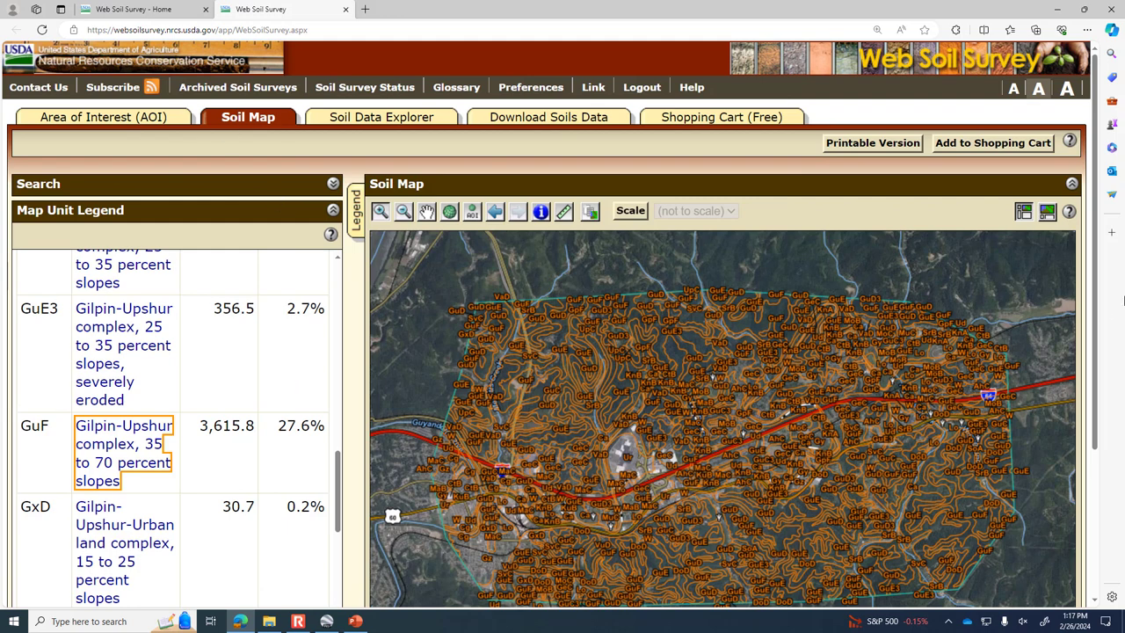
{"action": "mouse_move", "coordinate": [1098, 334]}
{"action": "left_mouse_down"}
{"action": "mouse_move", "coordinate": [1098, 493]}
{"action": "mouse_move", "coordinate": [1113, 325]}
{"action": "left_mouse_up"}
{"action": "left_click_drag", "start_coordinate": [338, 482], "coordinate": [349, 271]}
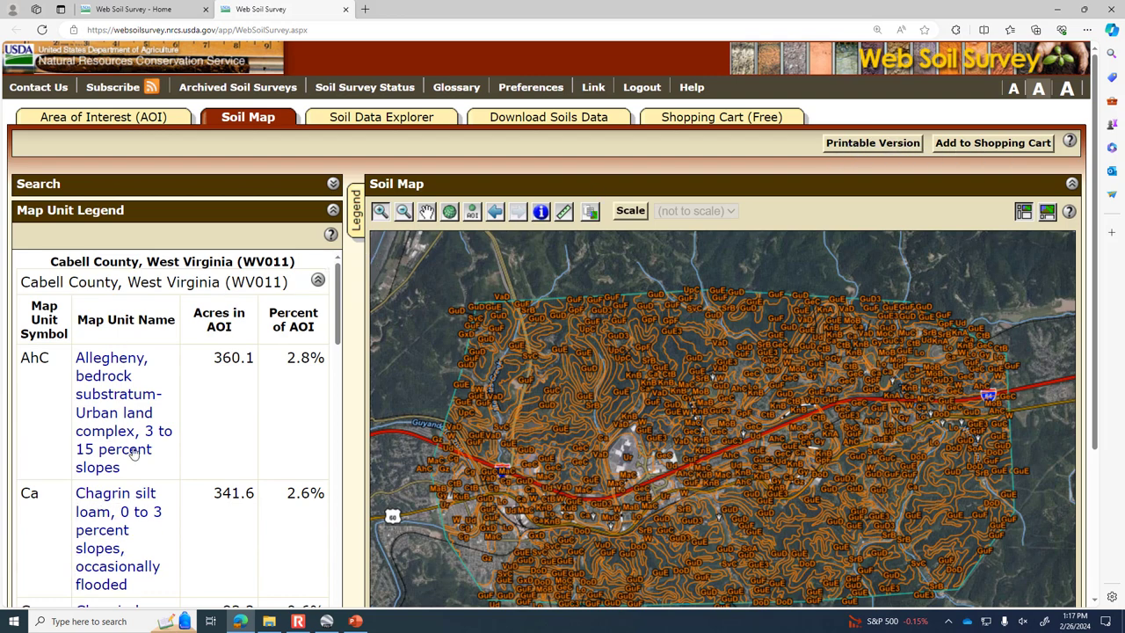
Try to generate a printable version of the soil map with the custom subtitle "Homework 7", and dismiss the error
{"action": "left_click", "coordinate": [886, 153]}
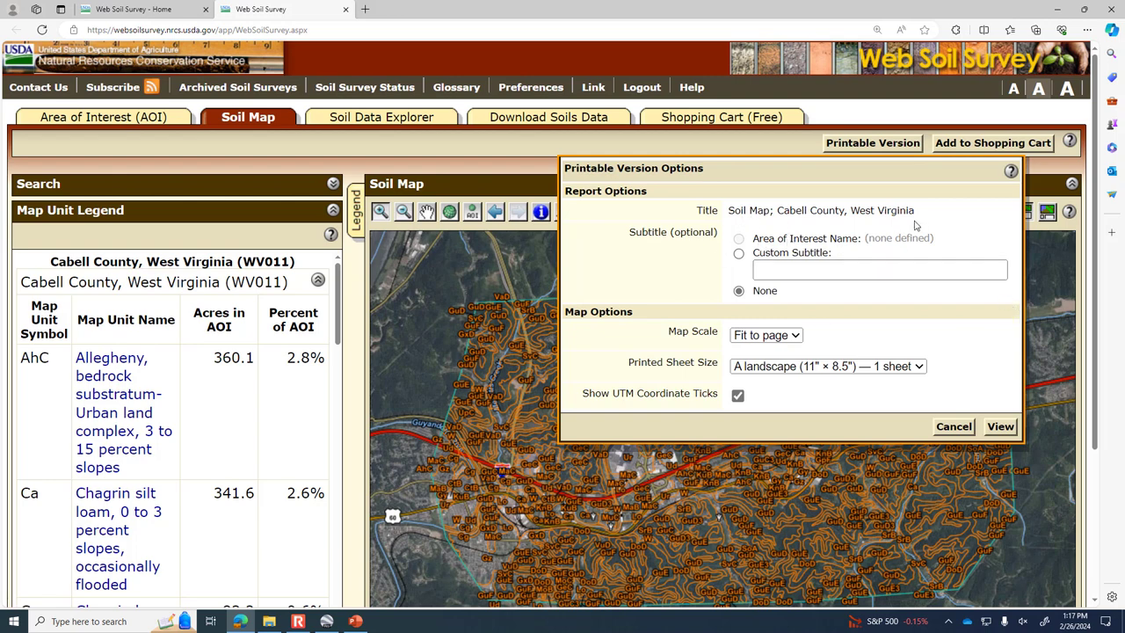
{"action": "left_click", "coordinate": [833, 271]}
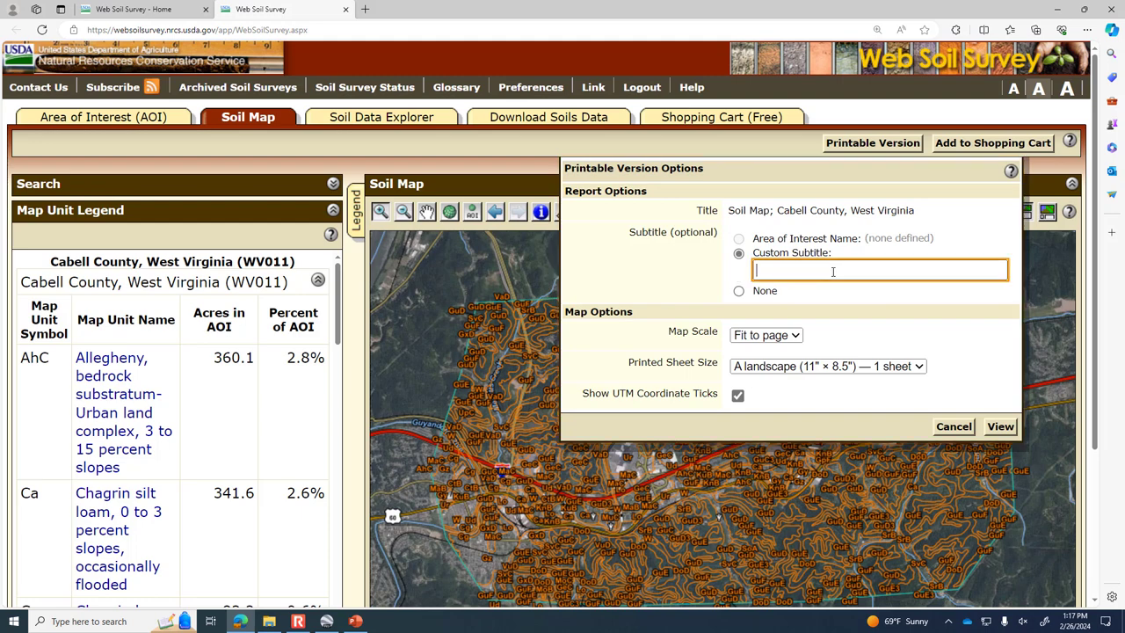
{"action": "type", "text": "Homework 7"}
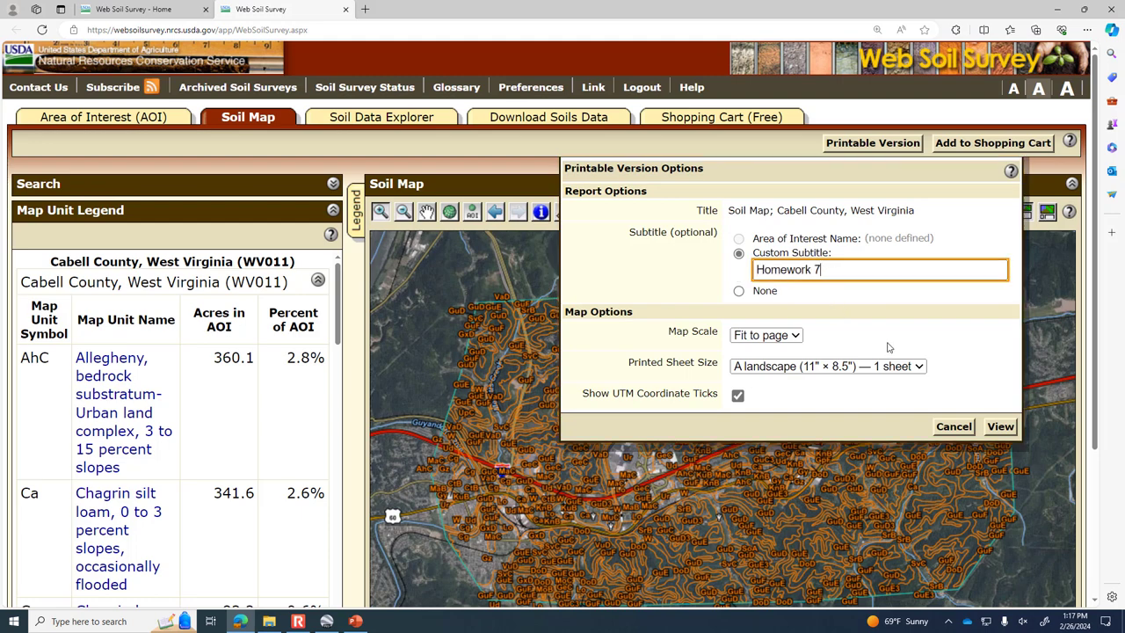
{"action": "left_click", "coordinate": [999, 428]}
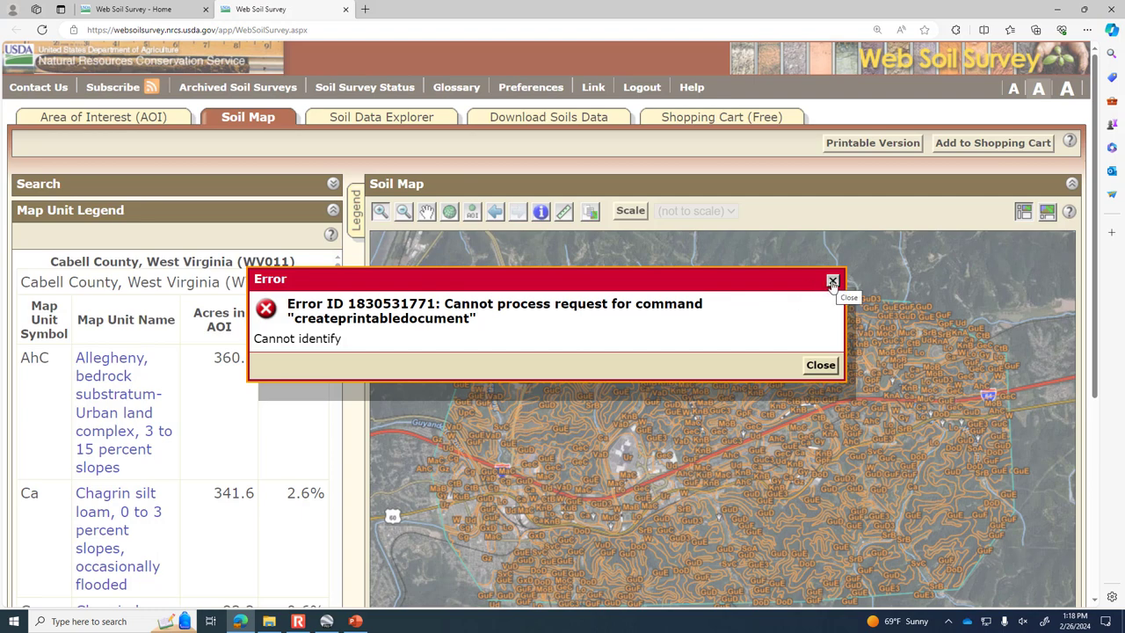
{"action": "left_click", "coordinate": [821, 364]}
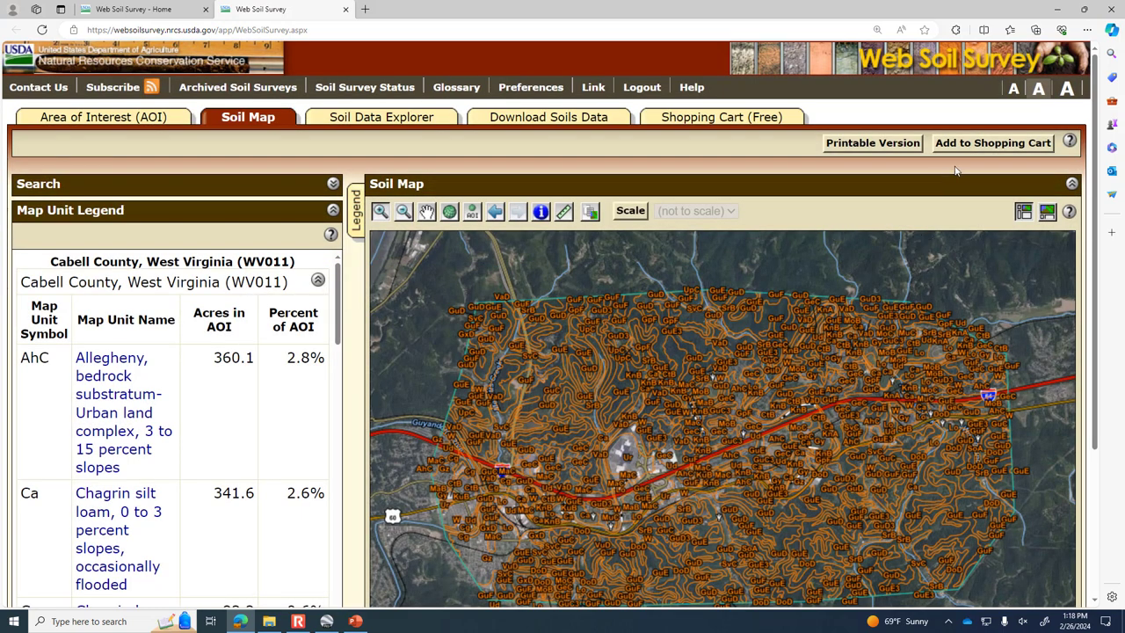
Generate the printable soil map with the subtitle set to None, keeping the fit-to-page scale and A landscape sheet
{"action": "left_click", "coordinate": [873, 146]}
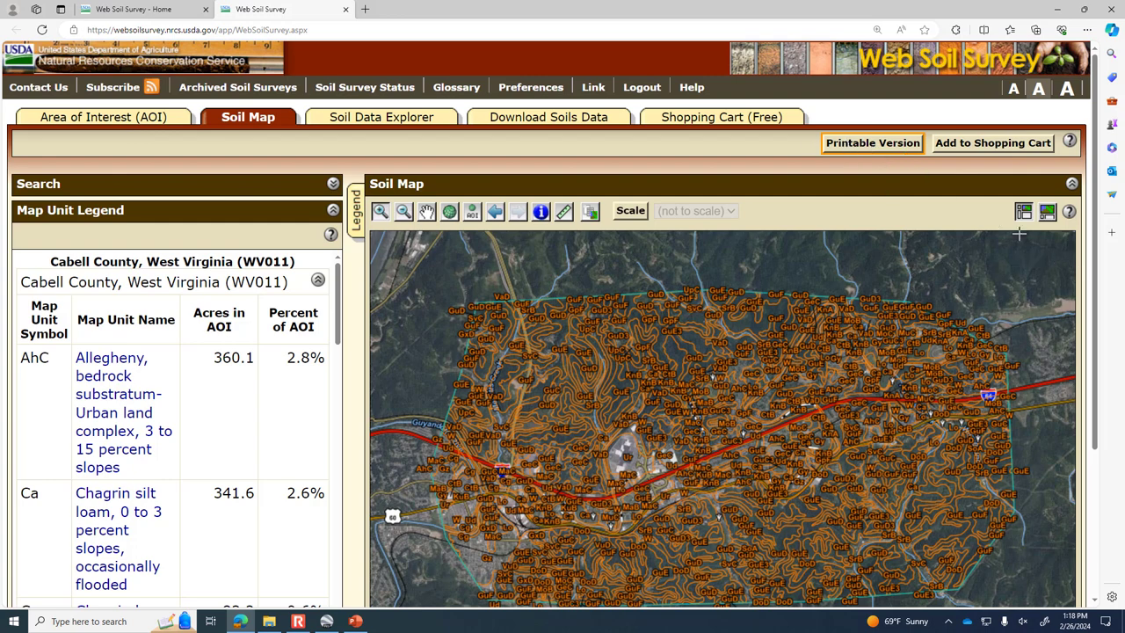
{"action": "left_click_drag", "start_coordinate": [1097, 339], "coordinate": [1097, 352]}
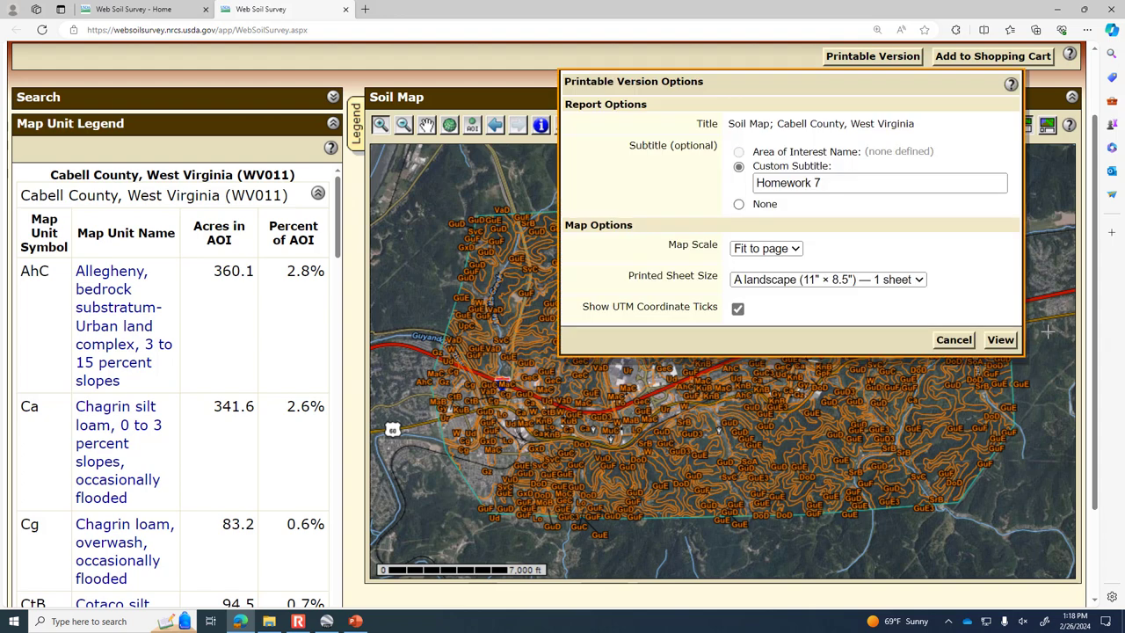
{"action": "left_click", "coordinate": [738, 203]}
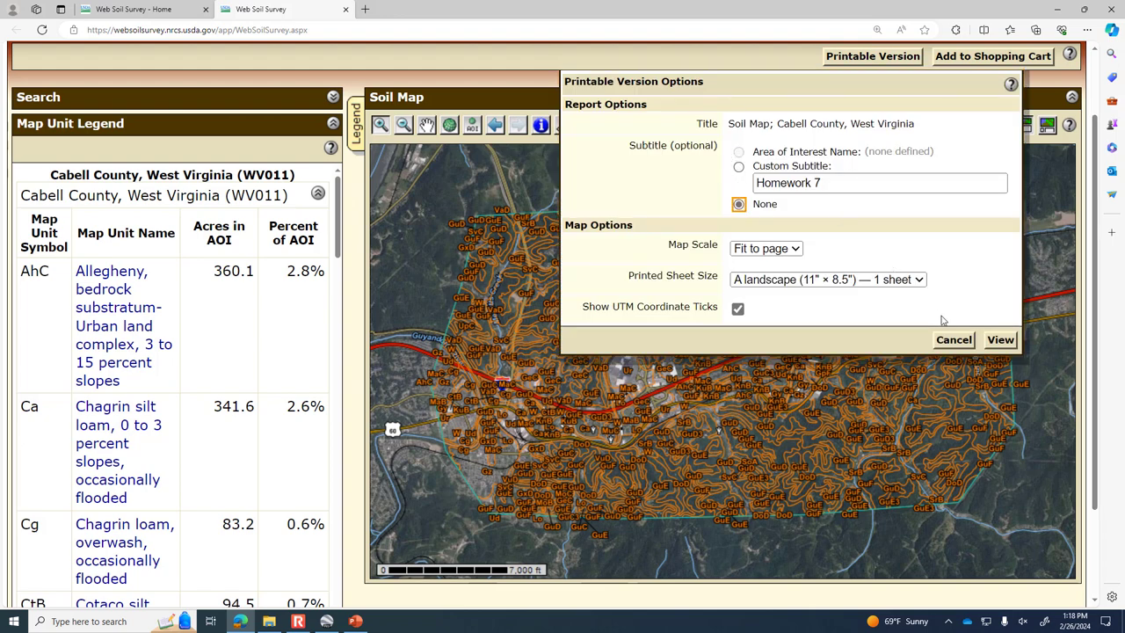
{"action": "left_click", "coordinate": [999, 339]}
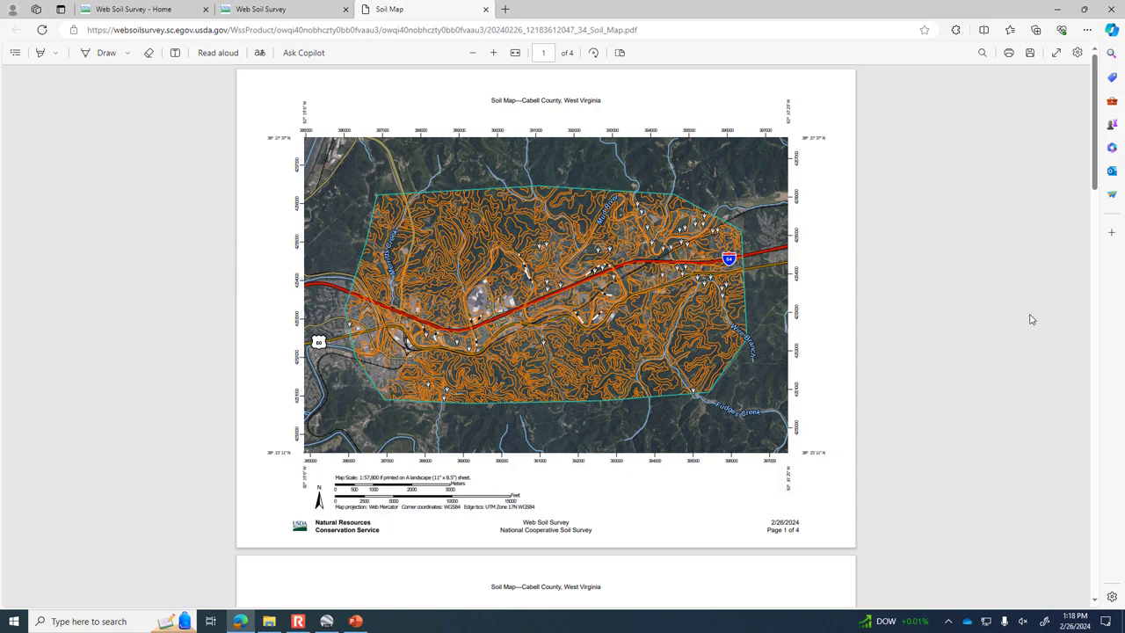
Look through the printable soil map PDF, including its map unit legend, and return to the Web Soil Survey page
{"action": "left_click_drag", "start_coordinate": [1092, 176], "coordinate": [1112, 418]}
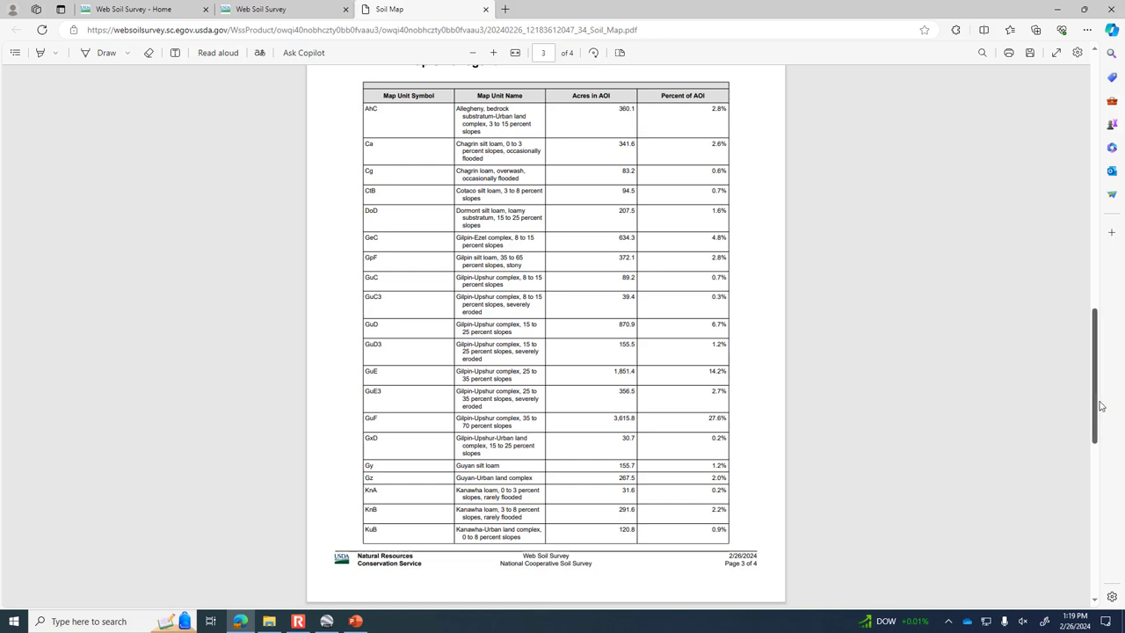
{"action": "left_click_drag", "start_coordinate": [1096, 406], "coordinate": [1095, 141]}
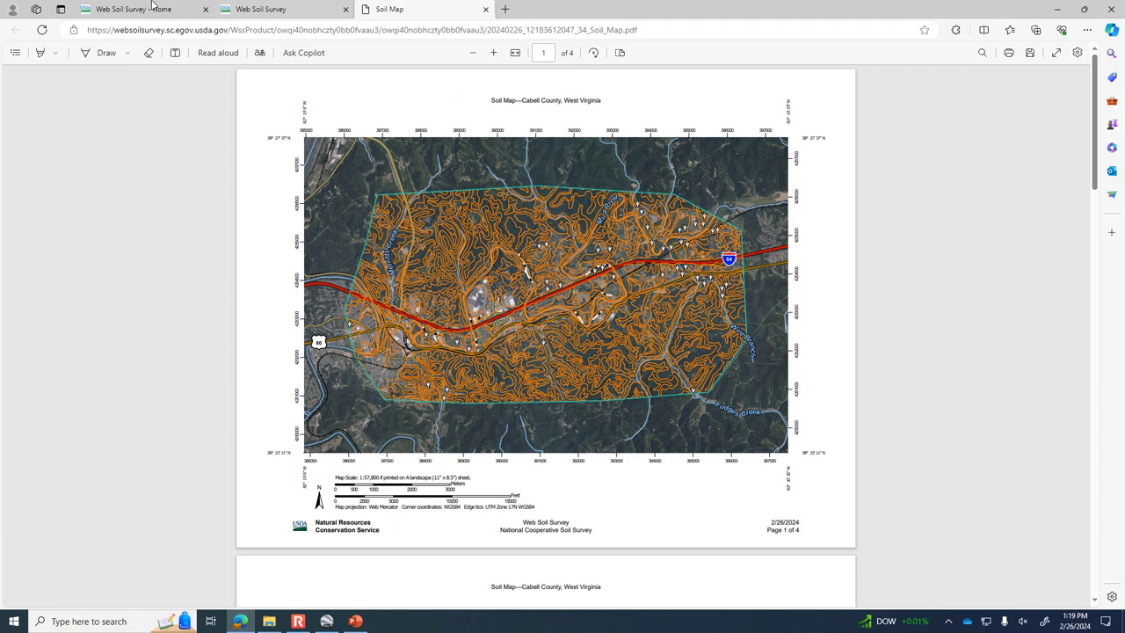
{"action": "left_click", "coordinate": [292, 7]}
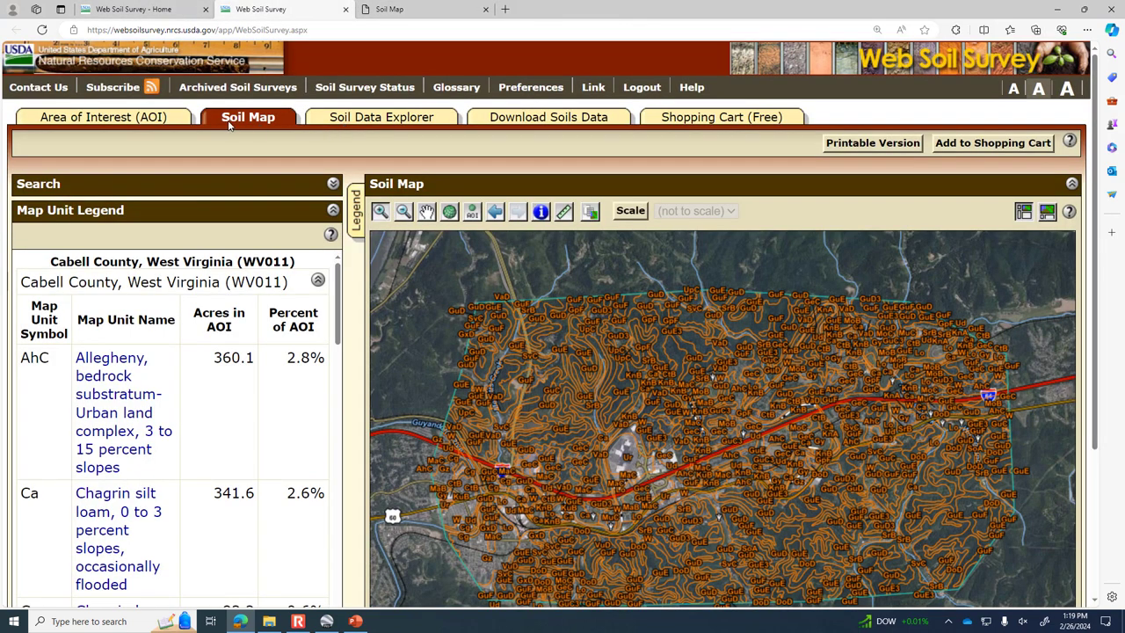
Open the Soil Data Explorer and look over the suitabilities and limitations rating categories beside the soil map
{"action": "left_click", "coordinate": [356, 119]}
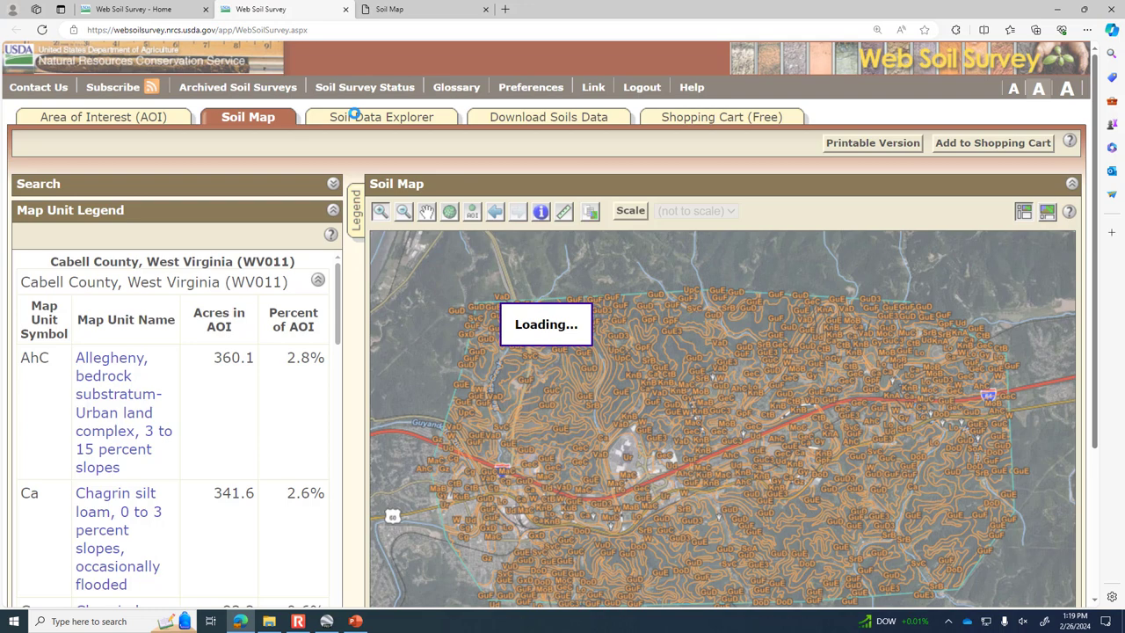
{"action": "left_click", "coordinate": [353, 116]}
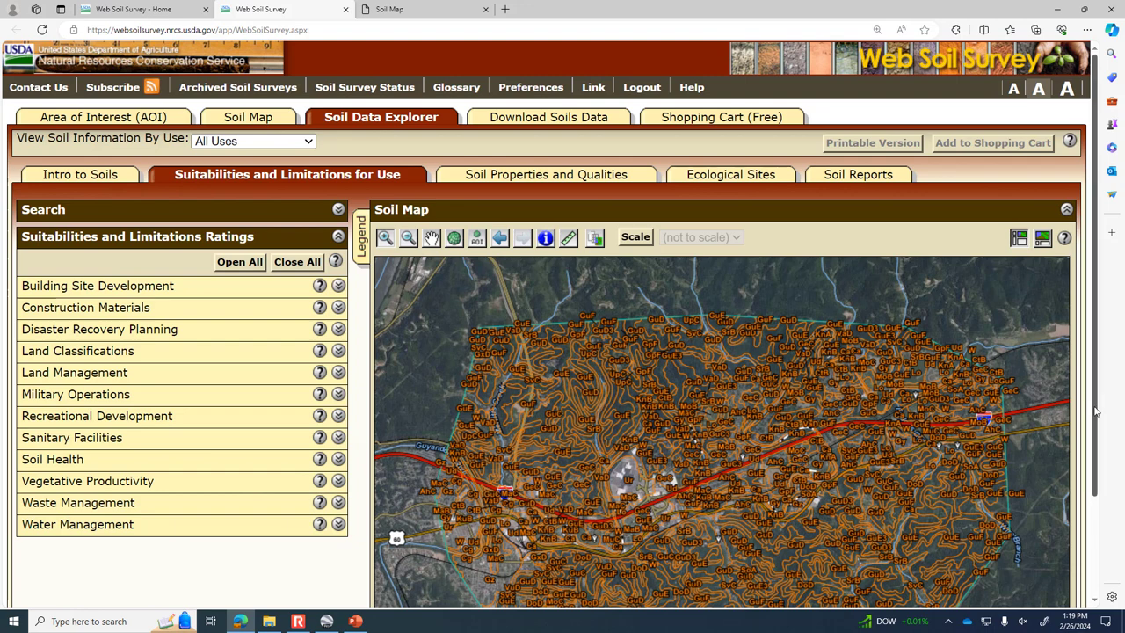
{"action": "left_click_drag", "start_coordinate": [1097, 409], "coordinate": [1096, 476]}
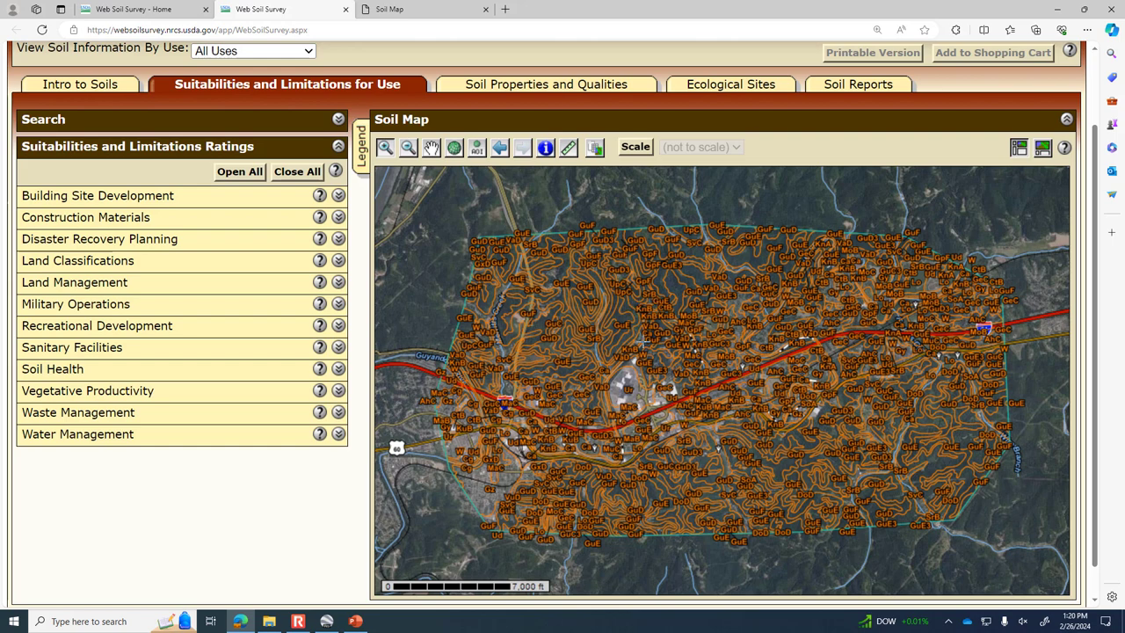
{"action": "scroll", "coordinate": [211, 132], "scroll_direction": "up", "scroll_amount": 1}
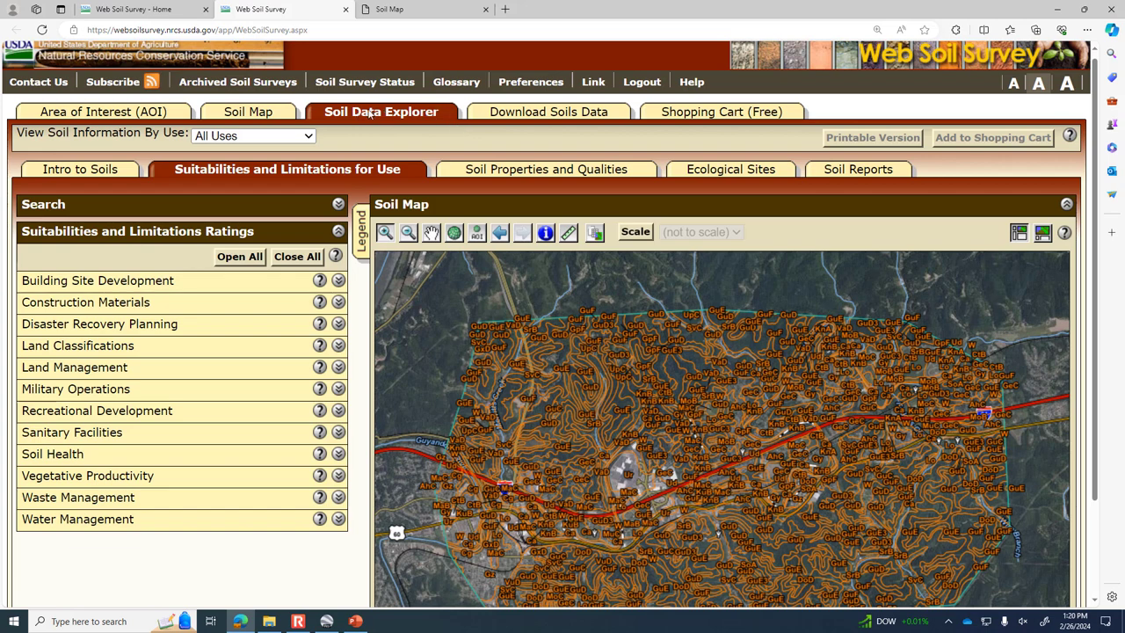
Open the Intro to Soils section of the Soil Data Explorer and view its table of contents
{"action": "left_click", "coordinate": [98, 169]}
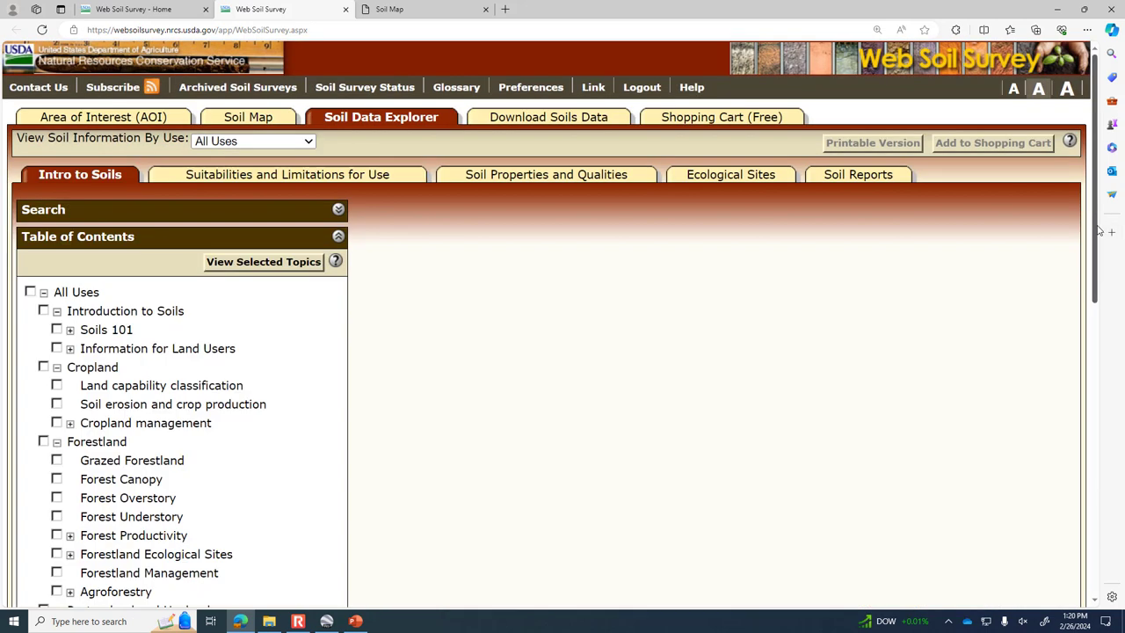
{"action": "left_click_drag", "start_coordinate": [1098, 230], "coordinate": [1121, 225]}
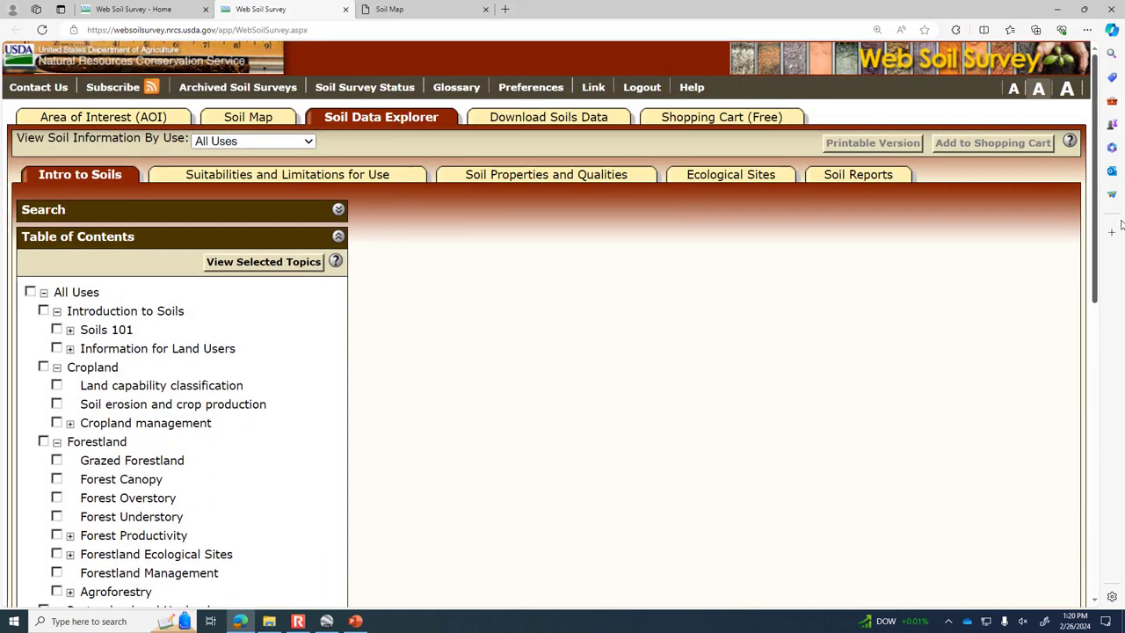
{"action": "mouse_move", "coordinate": [1121, 225]}
{"action": "left_mouse_down"}
{"action": "mouse_move", "coordinate": [1123, 550]}
{"action": "mouse_move", "coordinate": [1116, 206]}
{"action": "left_mouse_up"}
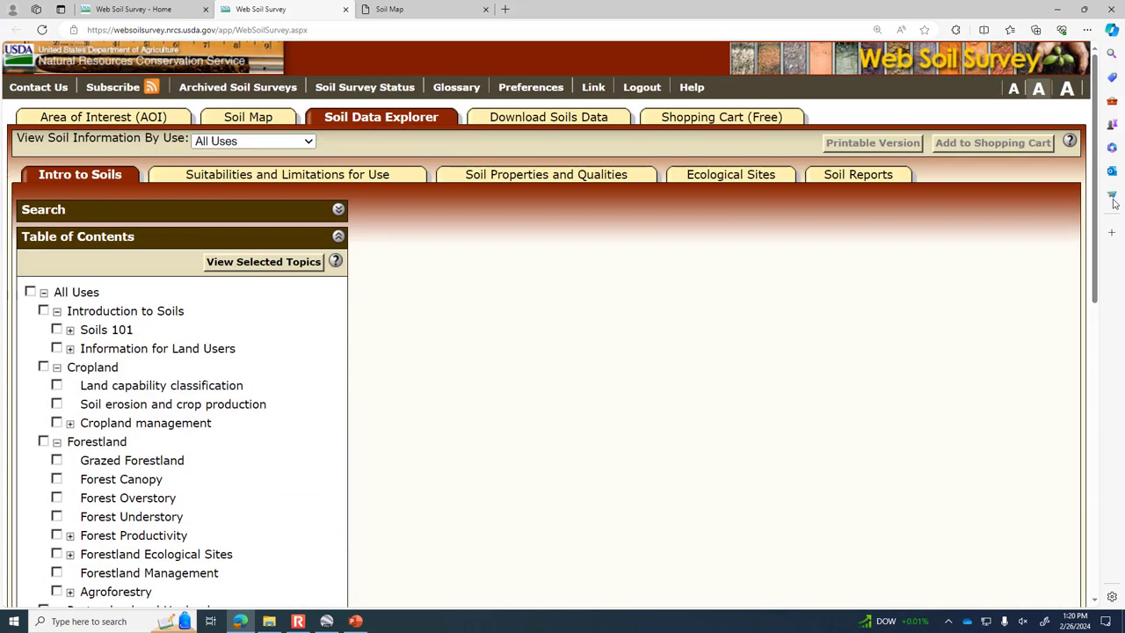
Generate the Gravel Source rating map from the Construction Materials category of Suitabilities and Limitations for Use
{"action": "left_click", "coordinate": [259, 175]}
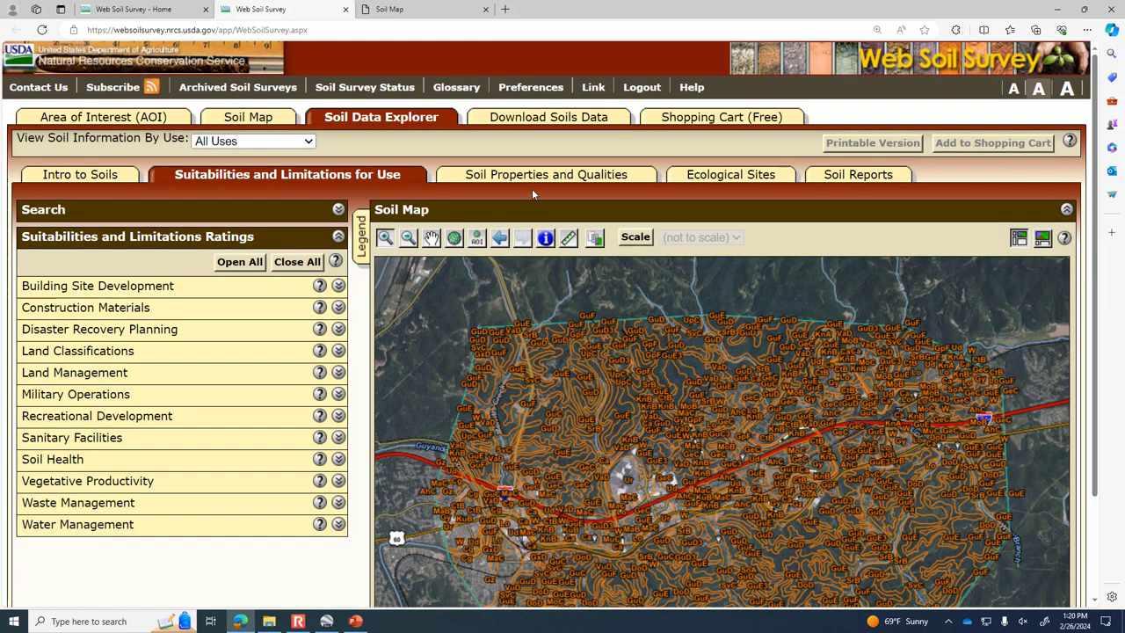
{"action": "scroll", "coordinate": [1095, 356], "scroll_direction": "down", "scroll_amount": 1}
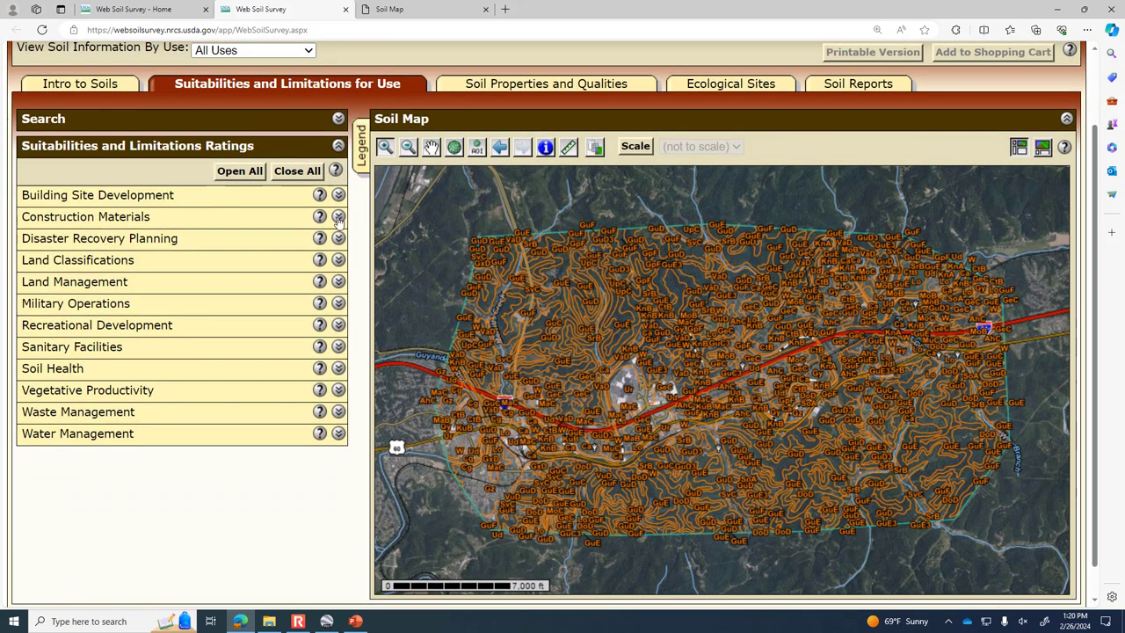
{"action": "left_click", "coordinate": [338, 218]}
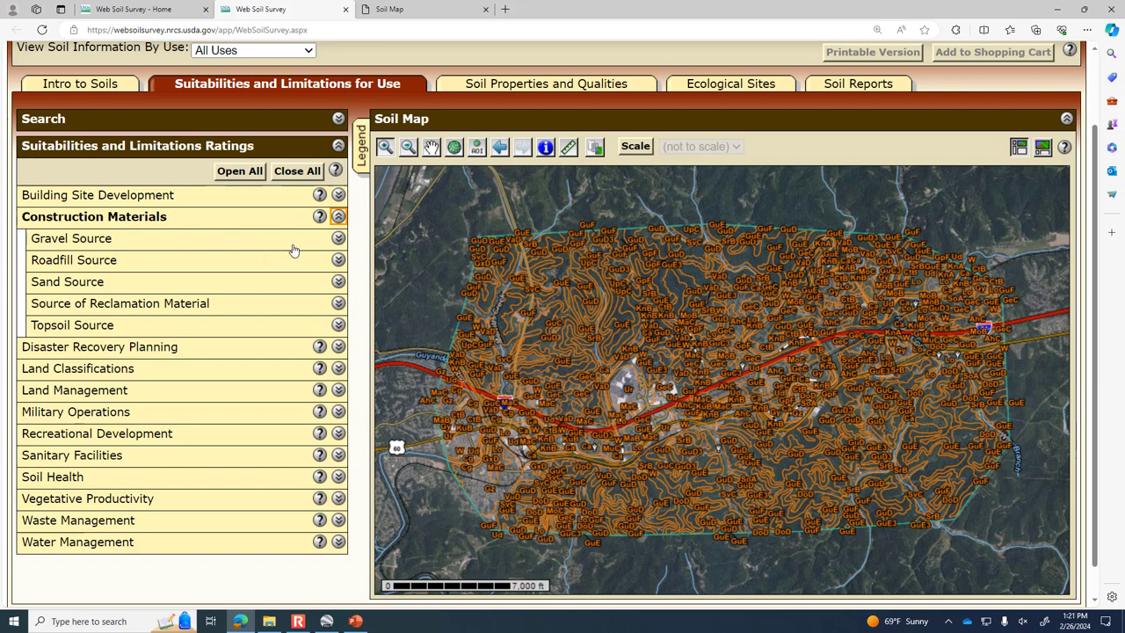
{"action": "left_click", "coordinate": [338, 238]}
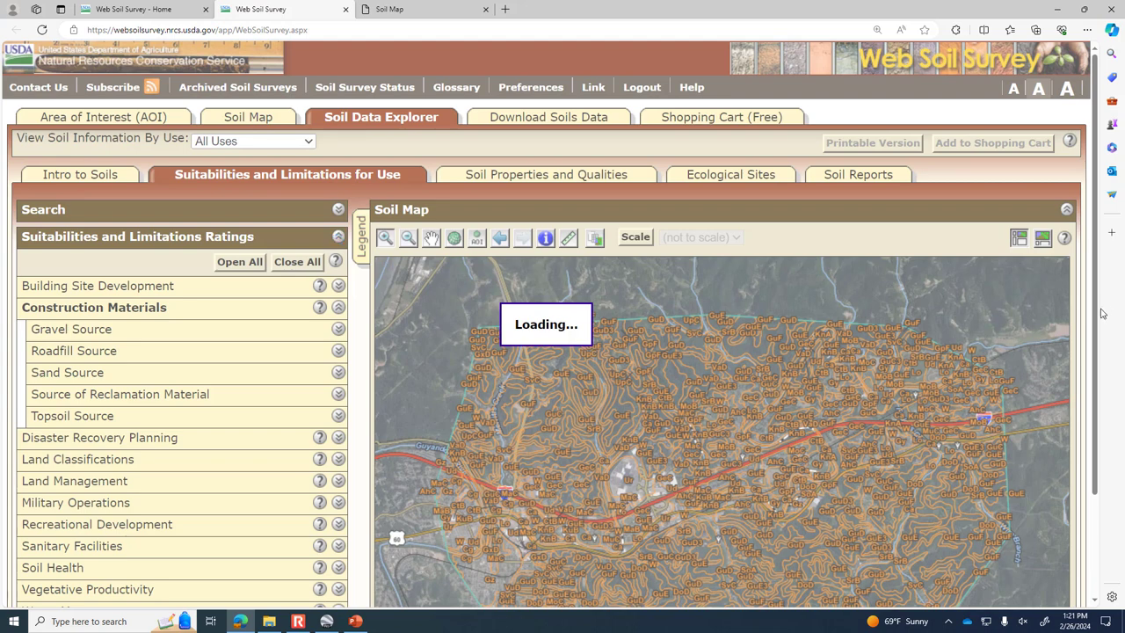
{"action": "left_click_drag", "start_coordinate": [1097, 318], "coordinate": [1096, 367]}
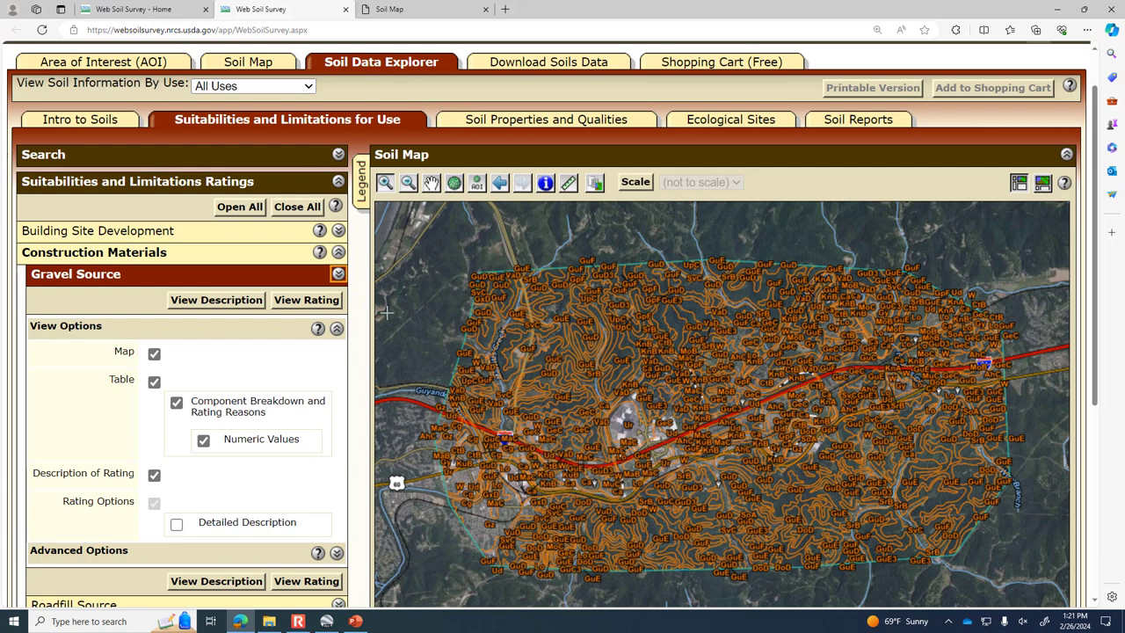
{"action": "scroll", "coordinate": [215, 317], "scroll_direction": "down", "scroll_amount": 1}
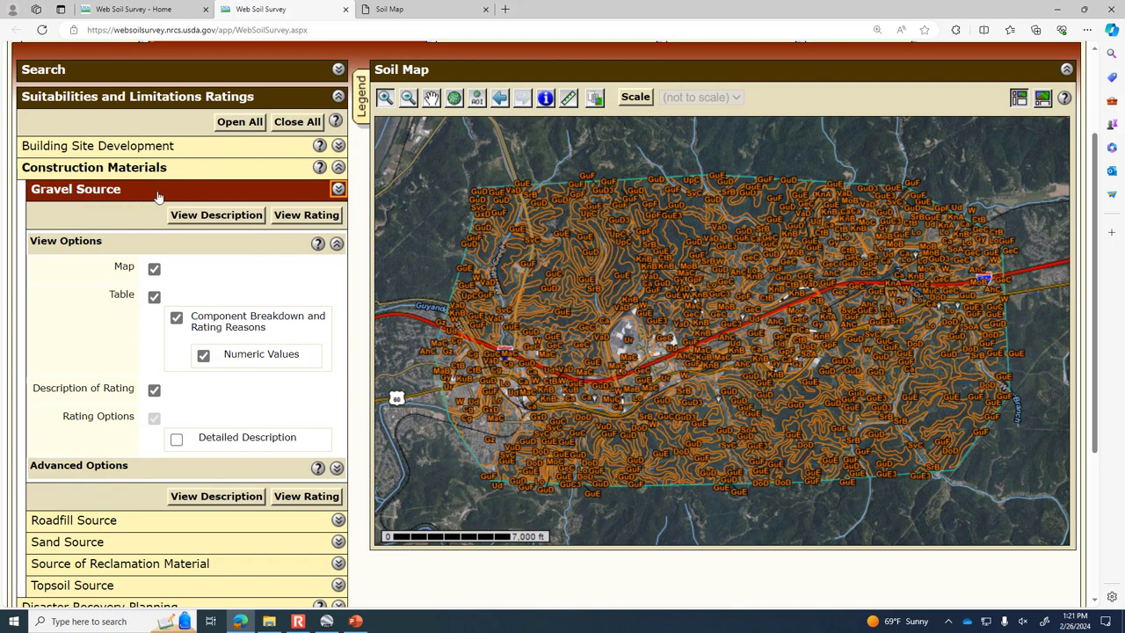
{"action": "left_click", "coordinate": [306, 214]}
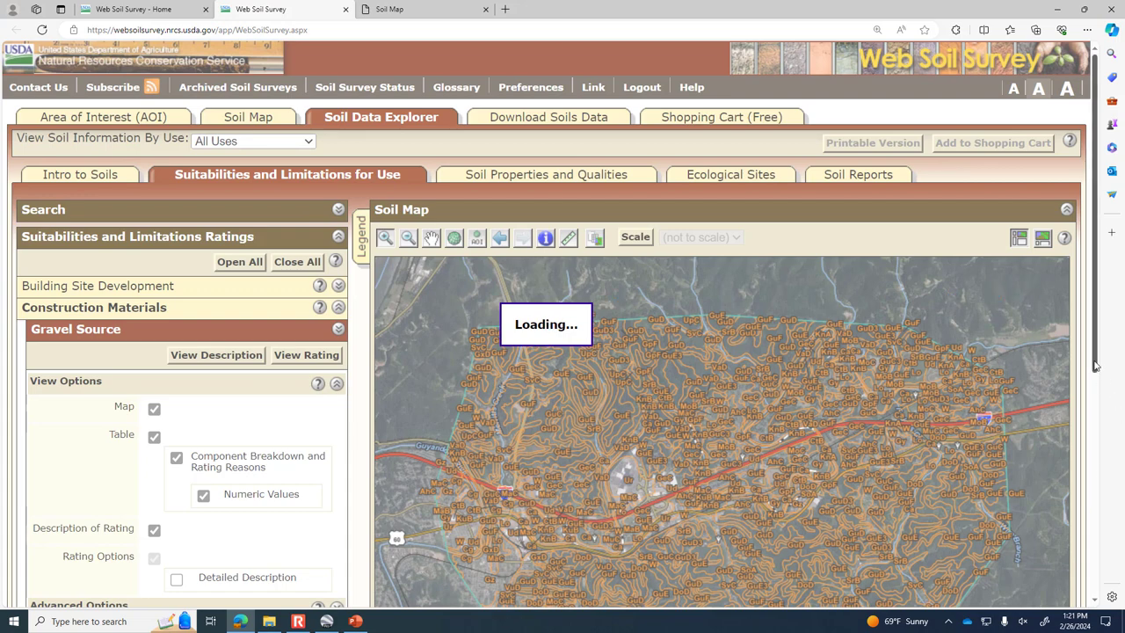
{"action": "left_click_drag", "start_coordinate": [1097, 367], "coordinate": [1104, 431]}
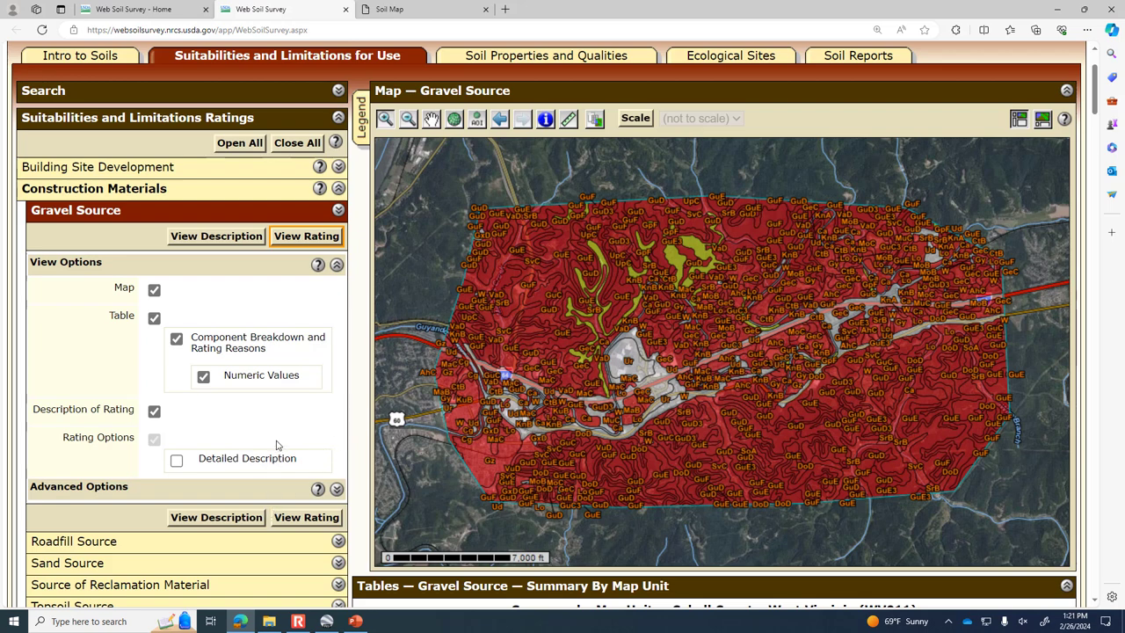
Open the Gravel Source rating description, look through it, and close it
{"action": "left_click", "coordinate": [220, 517]}
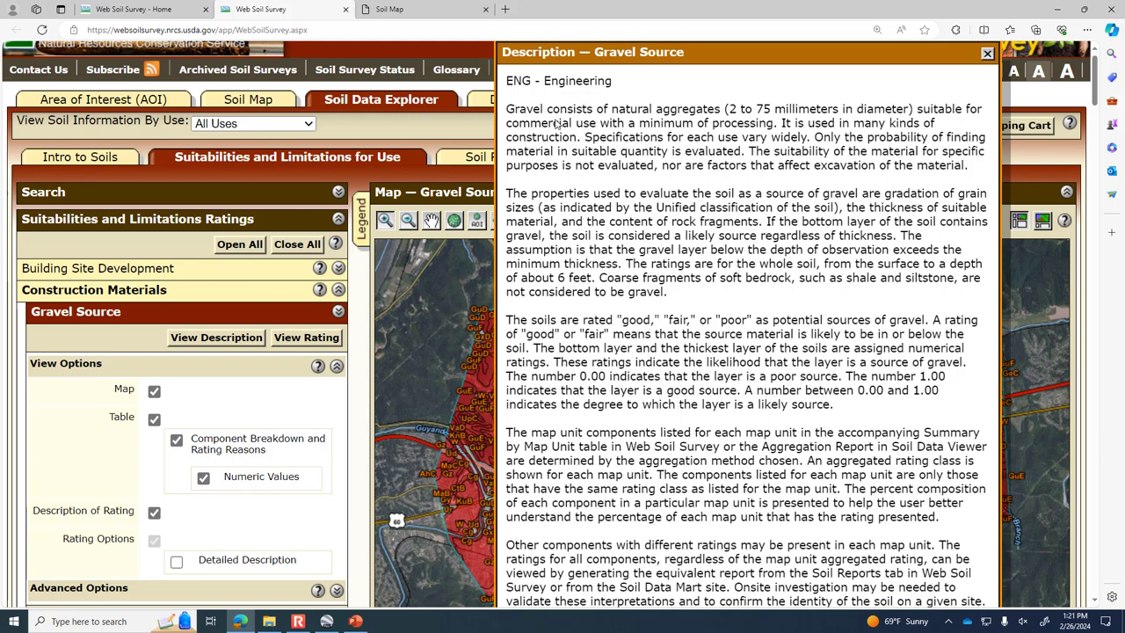
{"action": "scroll", "coordinate": [655, 204], "scroll_direction": "down", "scroll_amount": 3}
{"action": "scroll", "coordinate": [655, 204], "scroll_direction": "up", "scroll_amount": 3}
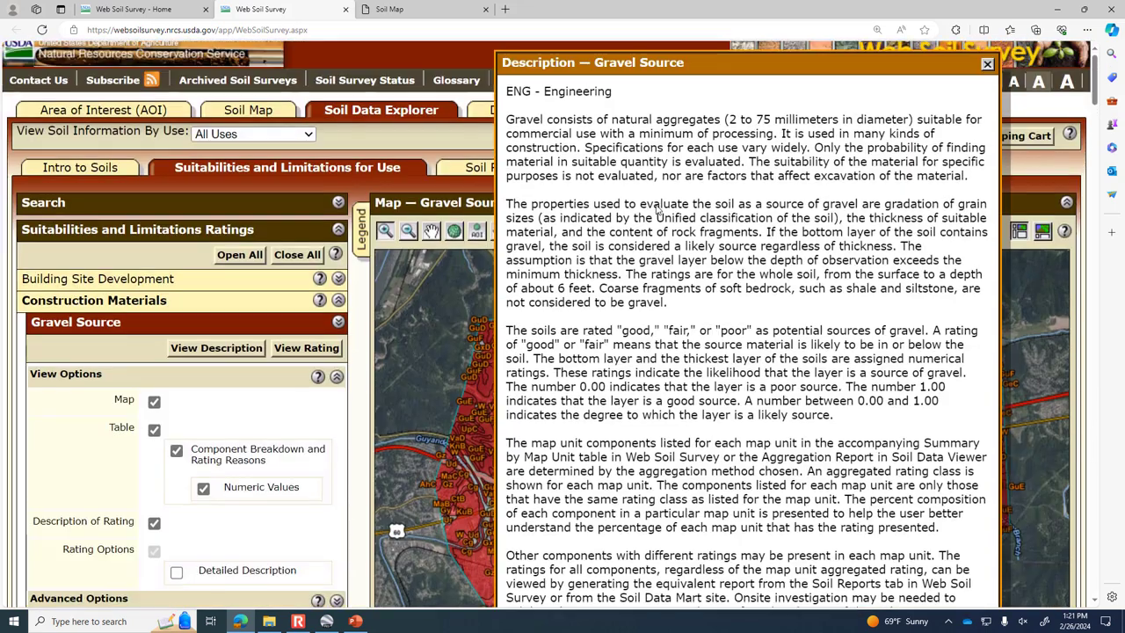
{"action": "scroll", "coordinate": [655, 204], "scroll_direction": "down", "scroll_amount": 5}
{"action": "scroll", "coordinate": [656, 204], "scroll_direction": "down", "scroll_amount": 3}
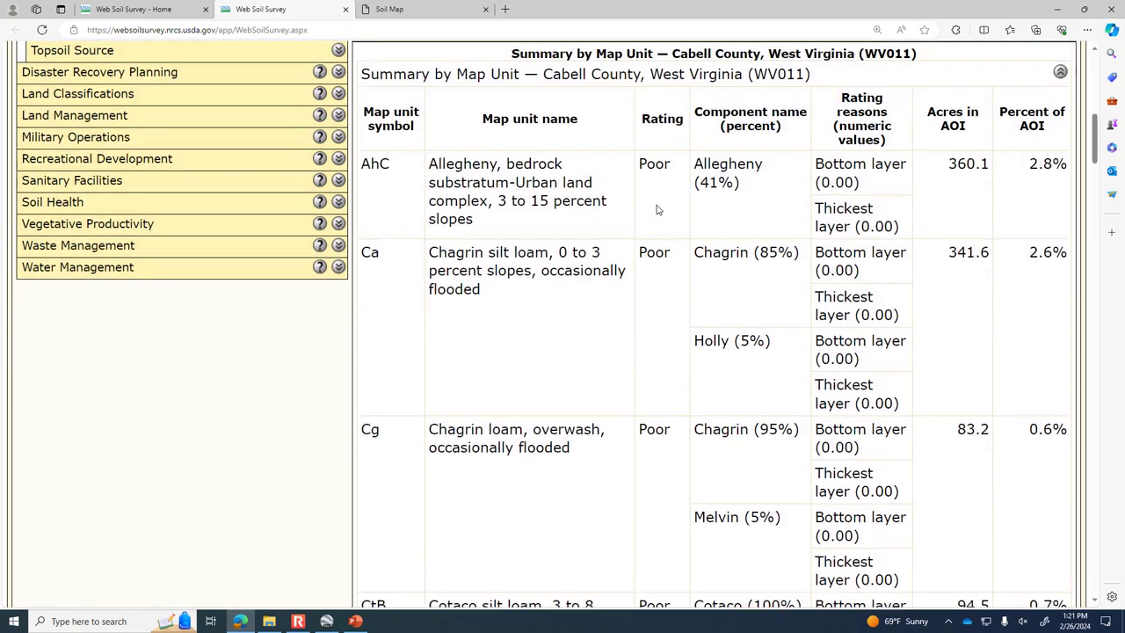
{"action": "scroll", "coordinate": [798, 211], "scroll_direction": "up", "scroll_amount": 8}
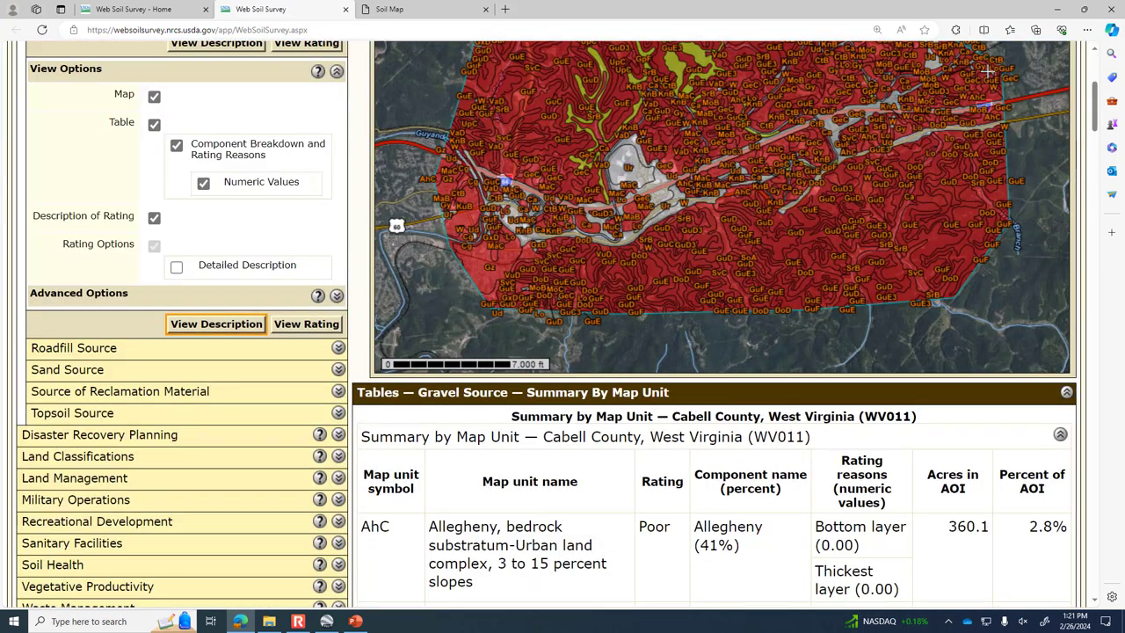
{"action": "left_click", "coordinate": [987, 71]}
Look over the Gravel Source map and generate the Sand Source rating map under Construction Materials
{"action": "scroll", "coordinate": [983, 70], "scroll_direction": "down", "scroll_amount": 4}
{"action": "scroll", "coordinate": [938, 278], "scroll_direction": "up", "scroll_amount": 4}
{"action": "scroll", "coordinate": [938, 285], "scroll_direction": "down", "scroll_amount": 1}
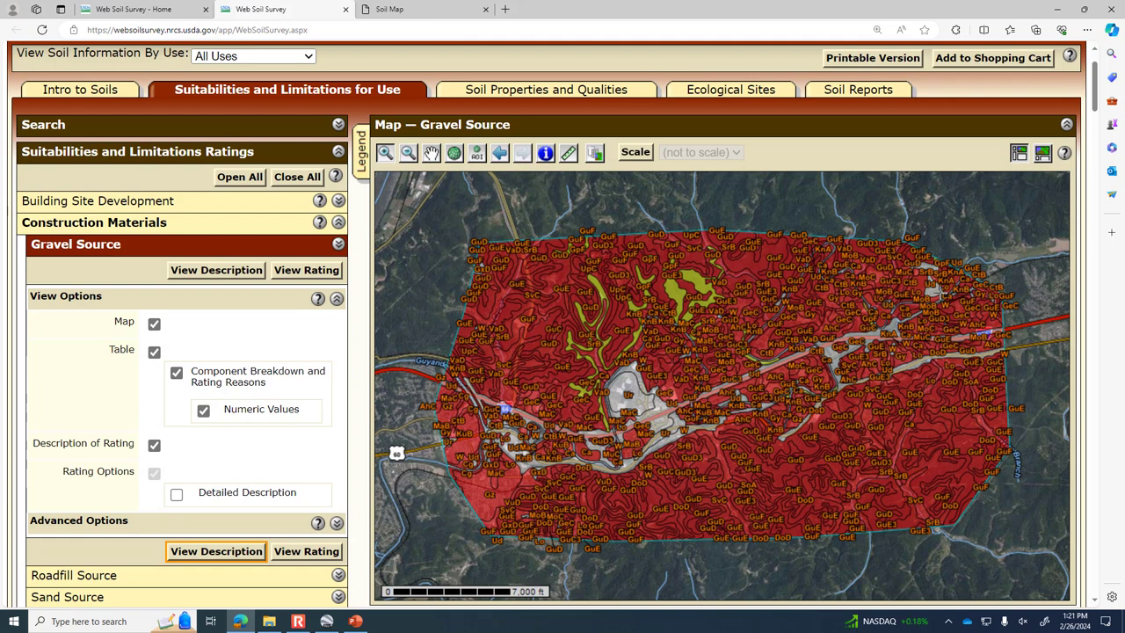
{"action": "scroll", "coordinate": [939, 290], "scroll_direction": "up", "scroll_amount": 2}
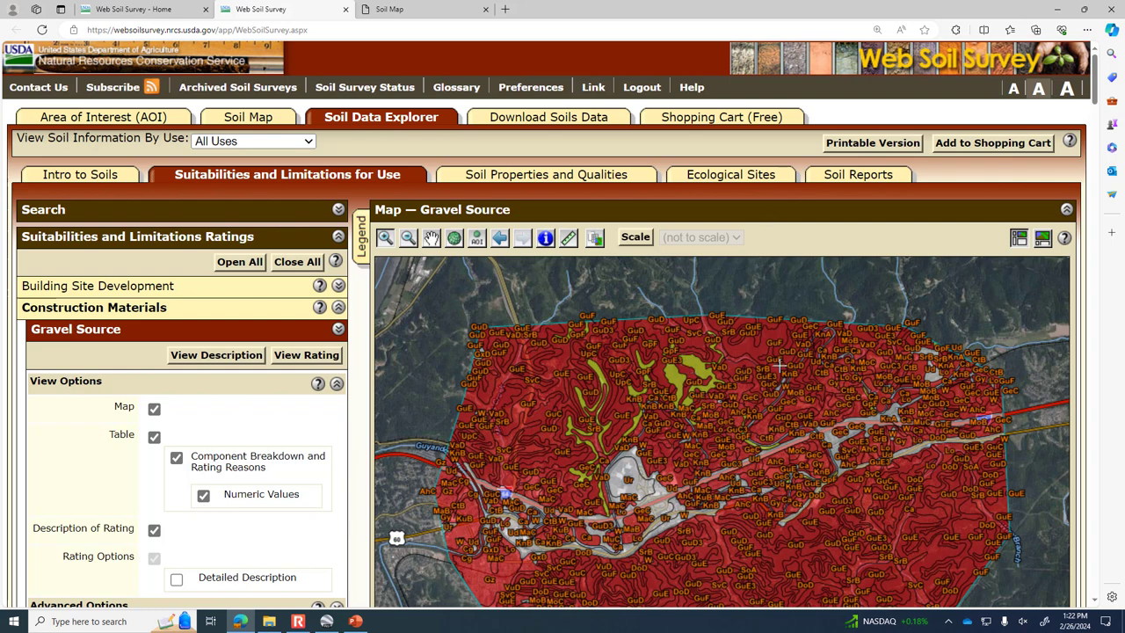
{"action": "scroll", "coordinate": [318, 410], "scroll_direction": "down", "scroll_amount": 2}
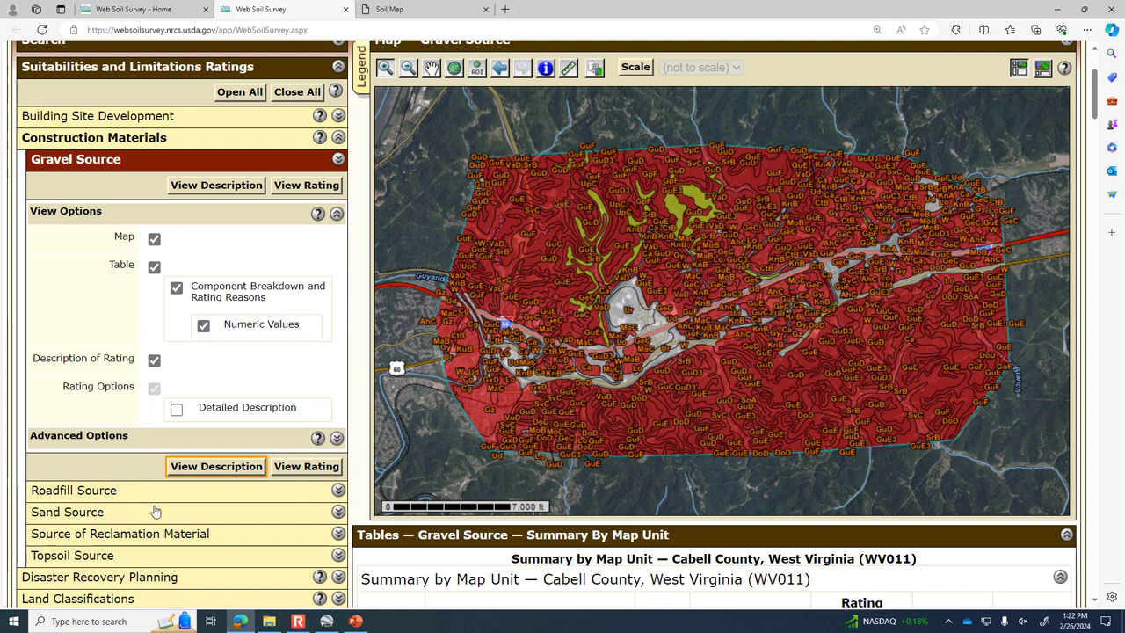
{"action": "left_click", "coordinate": [339, 511]}
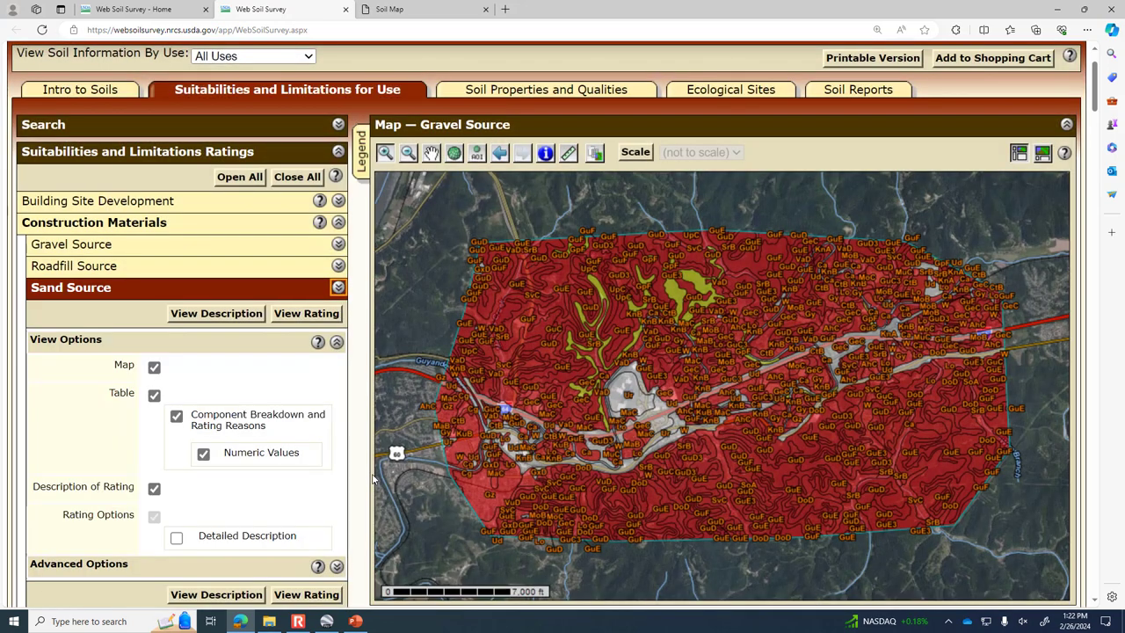
{"action": "left_click", "coordinate": [305, 314]}
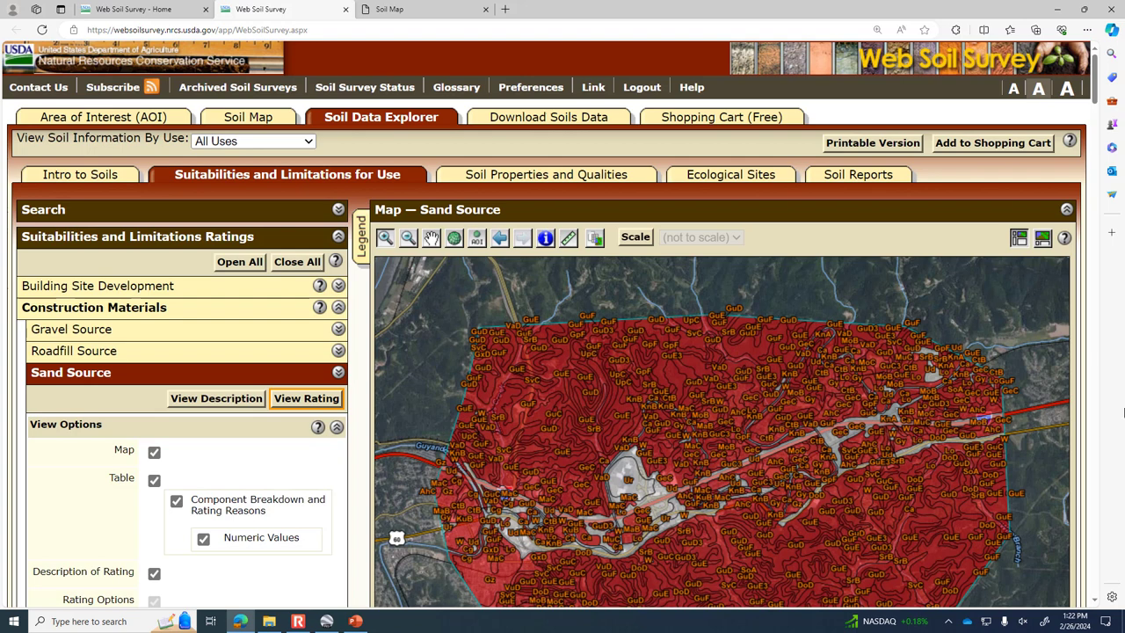
Expand the Vegetative Productivity category and look through its list of available ratings
{"action": "scroll", "coordinate": [1024, 384], "scroll_direction": "down", "scroll_amount": 2}
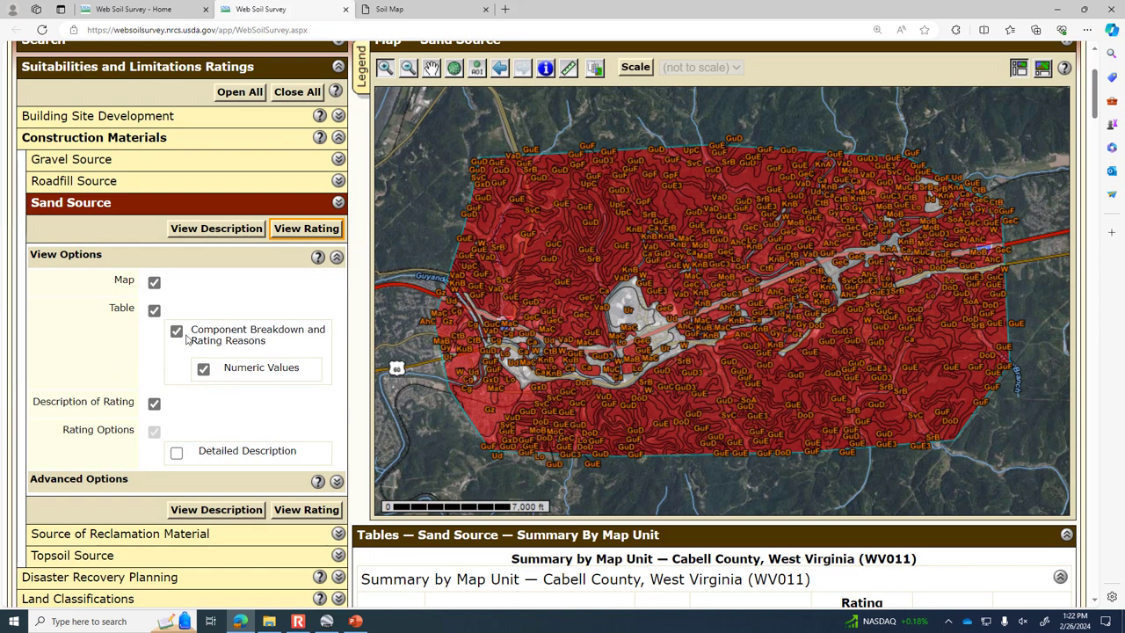
{"action": "scroll", "coordinate": [231, 373], "scroll_direction": "down", "scroll_amount": 2}
{"action": "scroll", "coordinate": [231, 373], "scroll_direction": "down", "scroll_amount": 1}
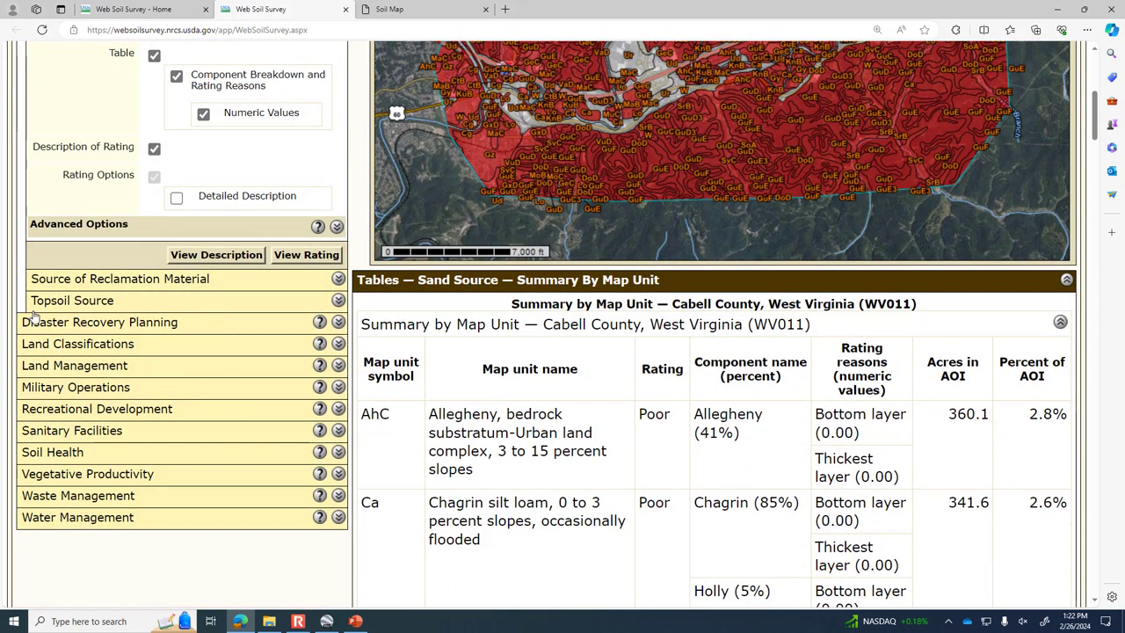
{"action": "scroll", "coordinate": [261, 348], "scroll_direction": "up", "scroll_amount": 1}
{"action": "scroll", "coordinate": [260, 347], "scroll_direction": "down", "scroll_amount": 1}
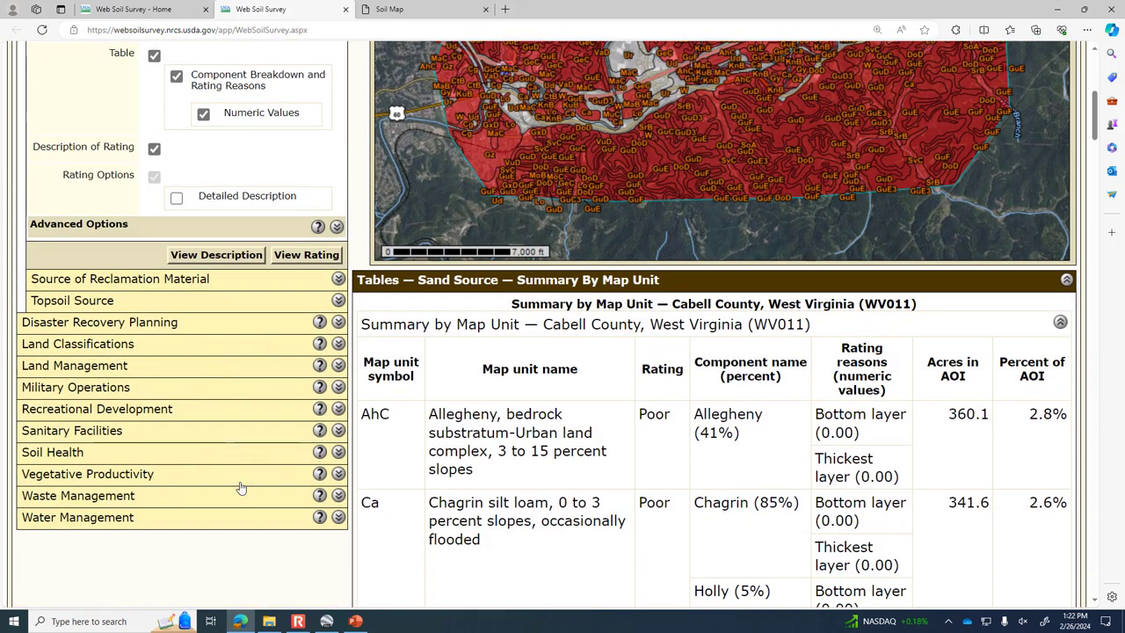
{"action": "left_click", "coordinate": [336, 475]}
{"action": "scroll", "coordinate": [203, 456], "scroll_direction": "down", "scroll_amount": 2}
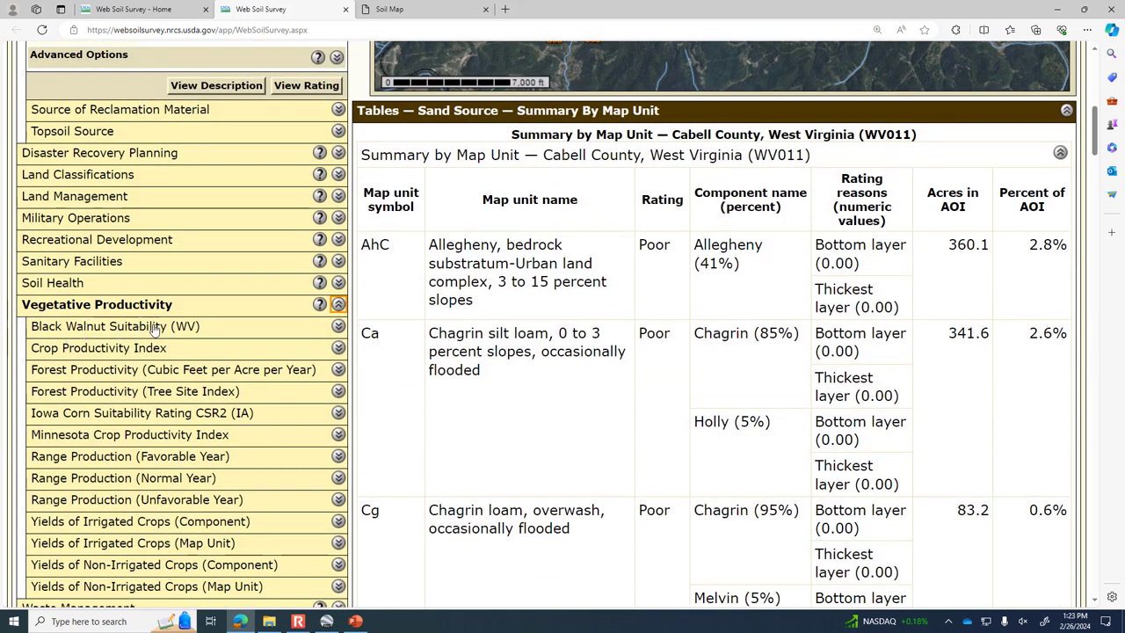
{"action": "scroll", "coordinate": [155, 325], "scroll_direction": "down", "scroll_amount": 1}
{"action": "scroll", "coordinate": [155, 328], "scroll_direction": "up", "scroll_amount": 1}
{"action": "scroll", "coordinate": [155, 328], "scroll_direction": "down", "scroll_amount": 1}
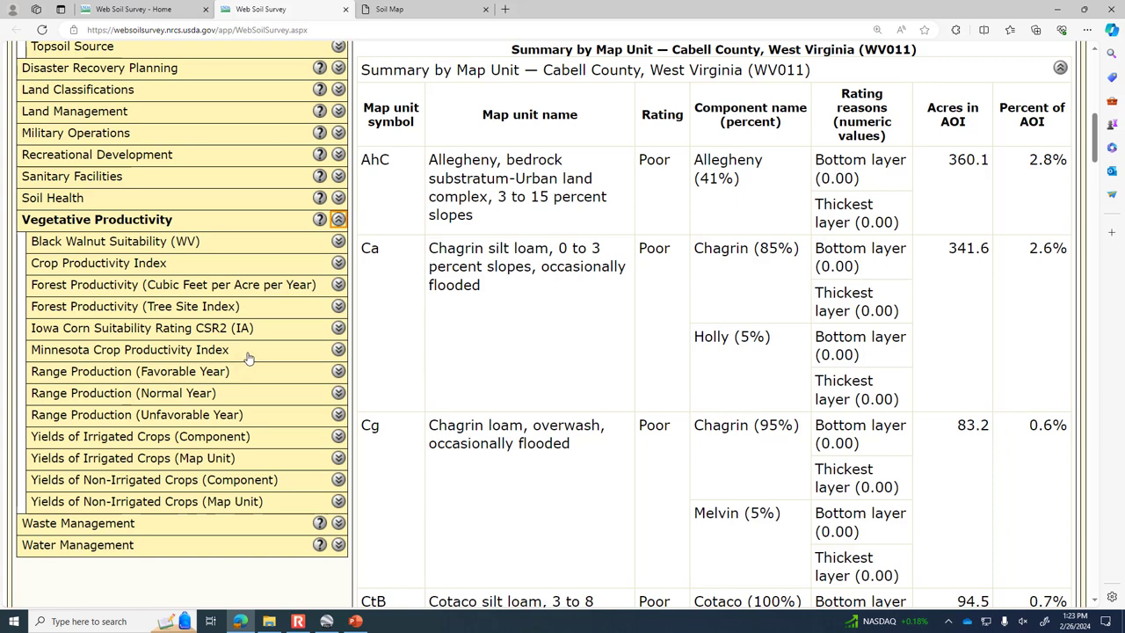
Try to open the Minnesota Crop Productivity Index rating under Vegetative Productivity
{"action": "left_click", "coordinate": [338, 350]}
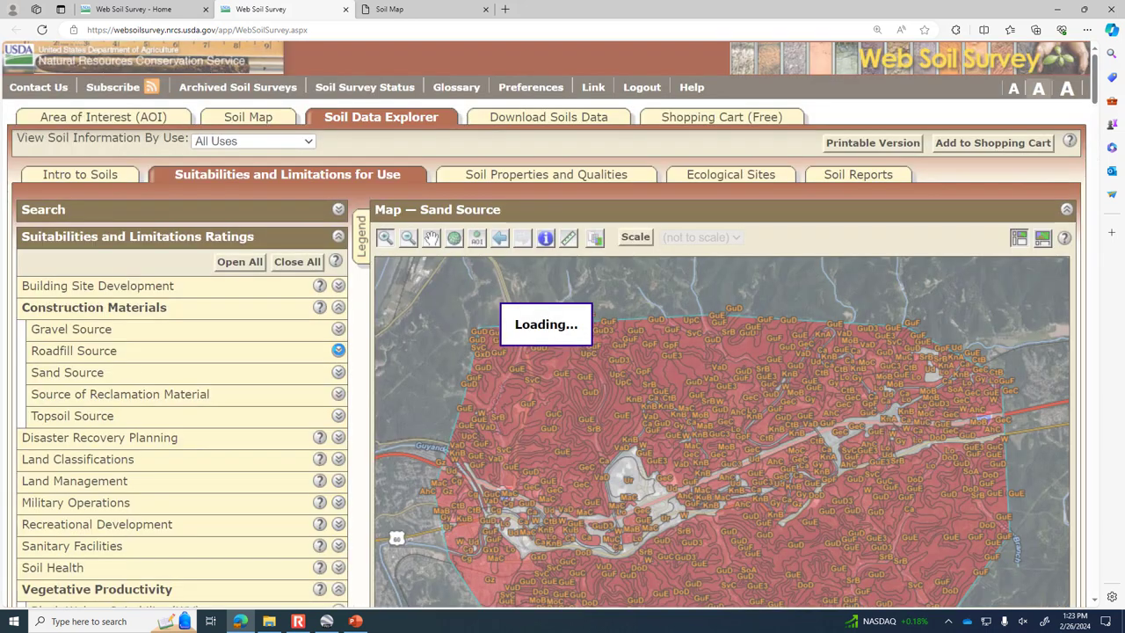
{"action": "scroll", "coordinate": [338, 350], "scroll_direction": "down", "scroll_amount": 1}
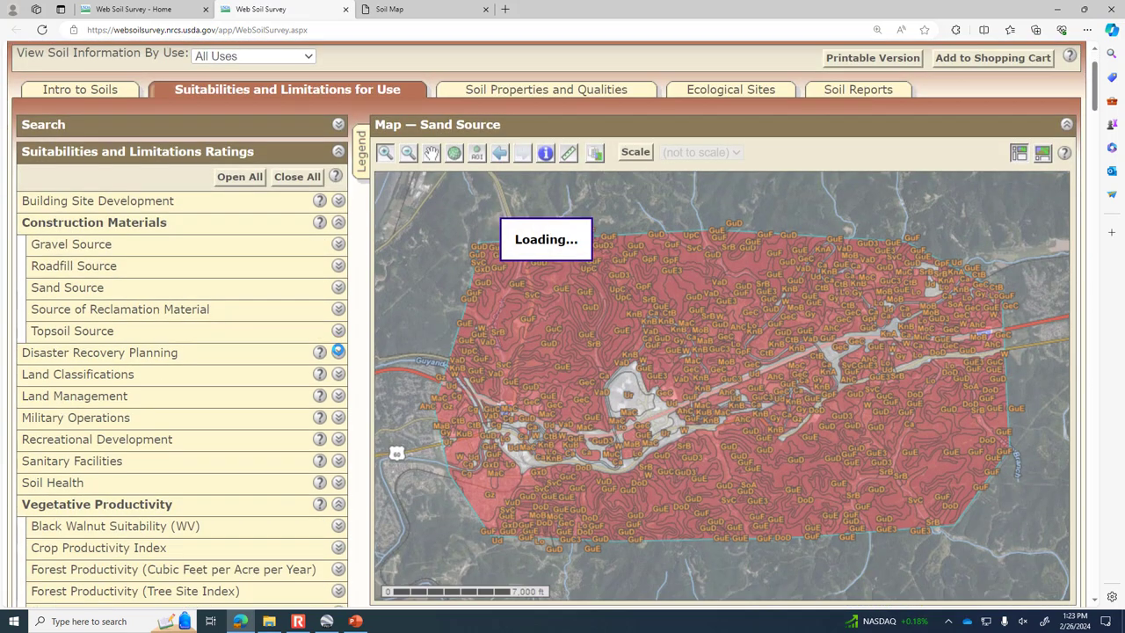
{"action": "scroll", "coordinate": [337, 350], "scroll_direction": "down", "scroll_amount": 1}
{"action": "scroll", "coordinate": [337, 350], "scroll_direction": "down", "scroll_amount": 2}
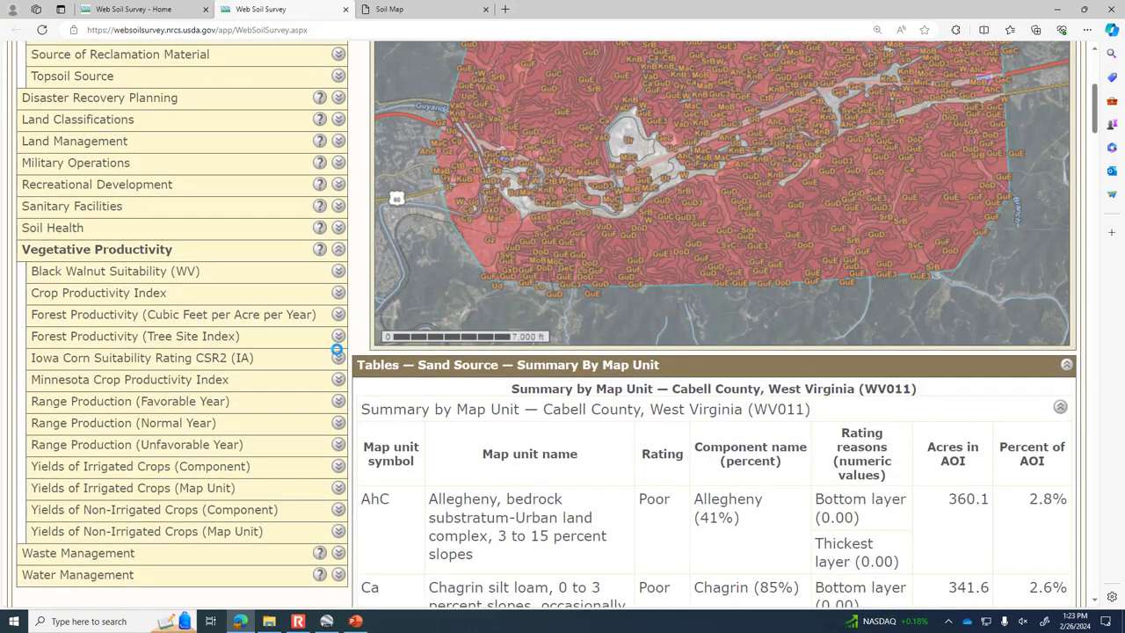
{"action": "left_click", "coordinate": [338, 379]}
{"action": "scroll", "coordinate": [263, 395], "scroll_direction": "up", "scroll_amount": 1}
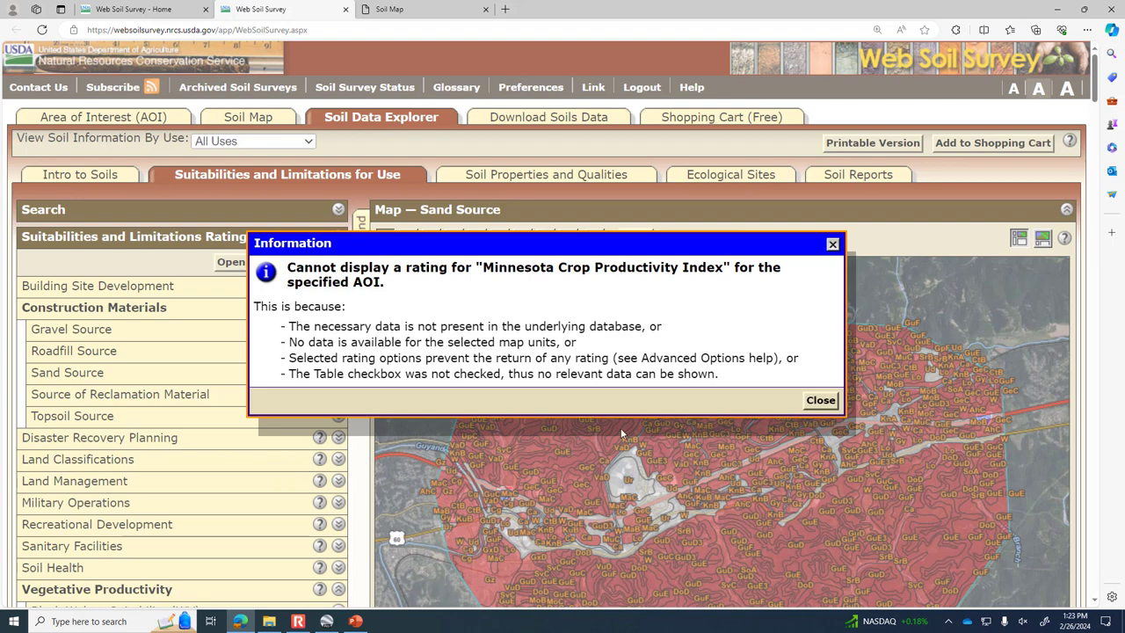
{"action": "left_click", "coordinate": [833, 243]}
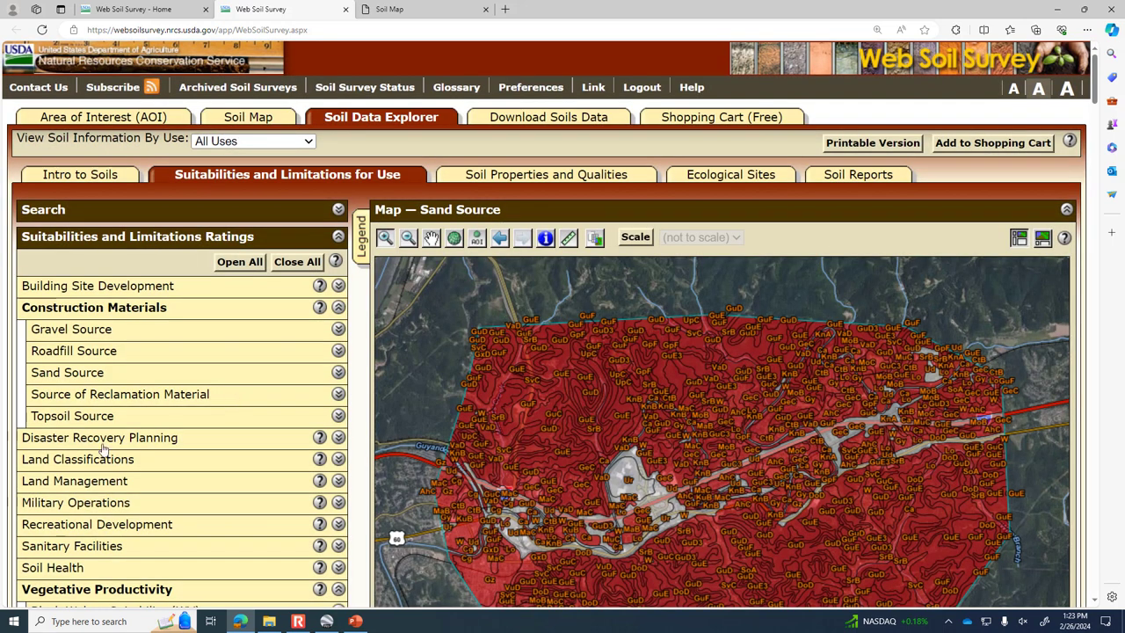
Generate the Black Walnut Suitability (WV) rating under Vegetative Productivity and look through its summary table by map unit
{"action": "scroll", "coordinate": [103, 448], "scroll_direction": "down", "scroll_amount": 1}
{"action": "scroll", "coordinate": [103, 449], "scroll_direction": "down", "scroll_amount": 1}
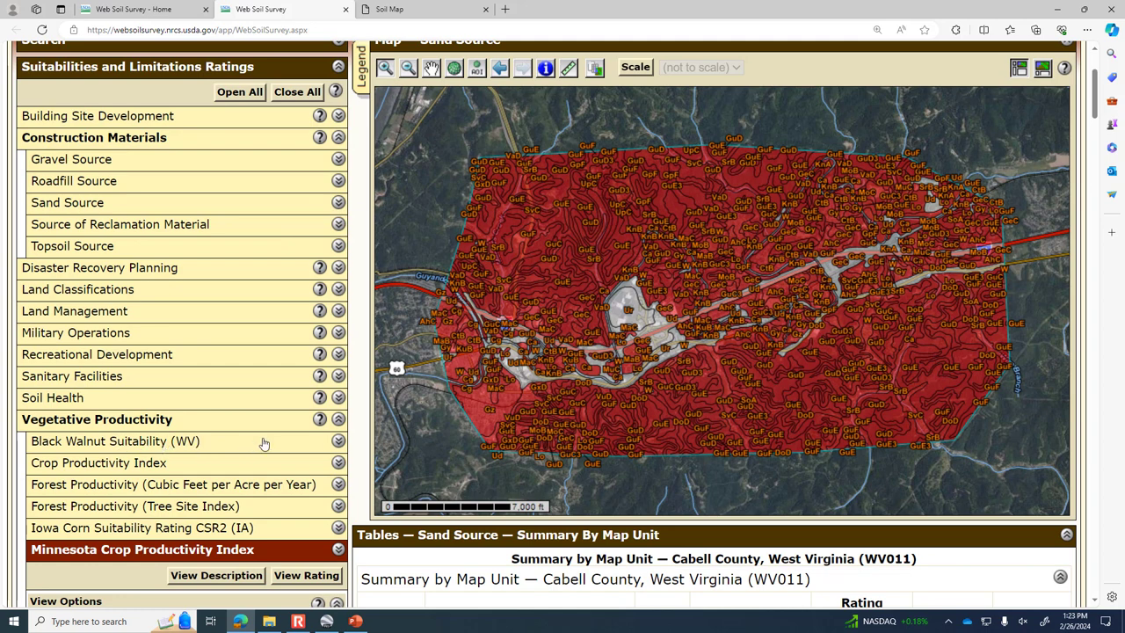
{"action": "left_click", "coordinate": [324, 443]}
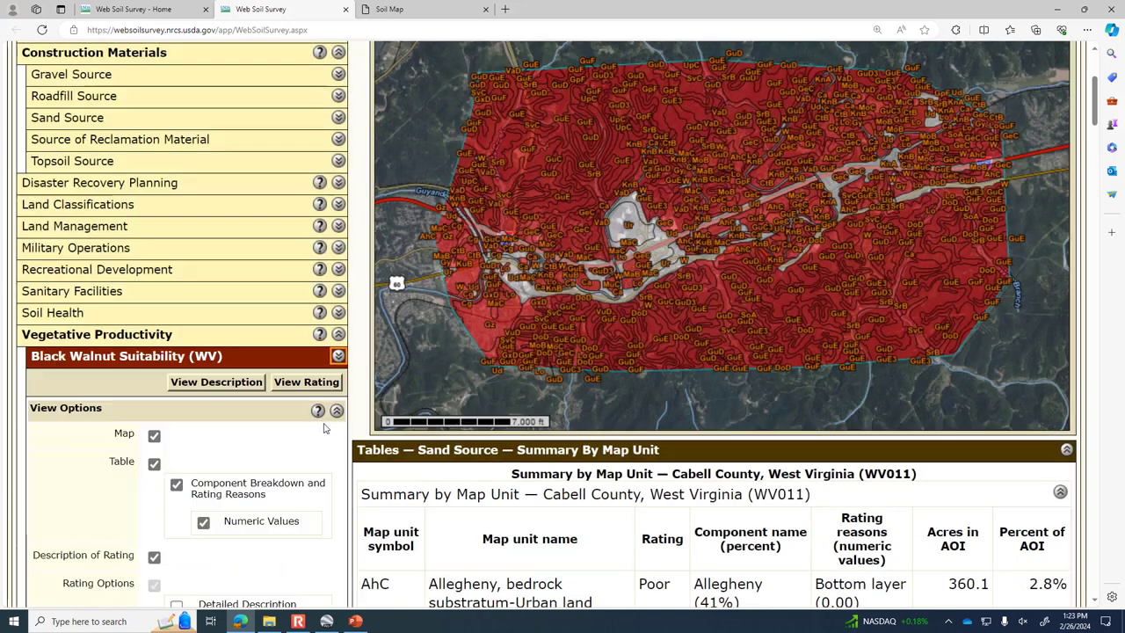
{"action": "left_click", "coordinate": [306, 383]}
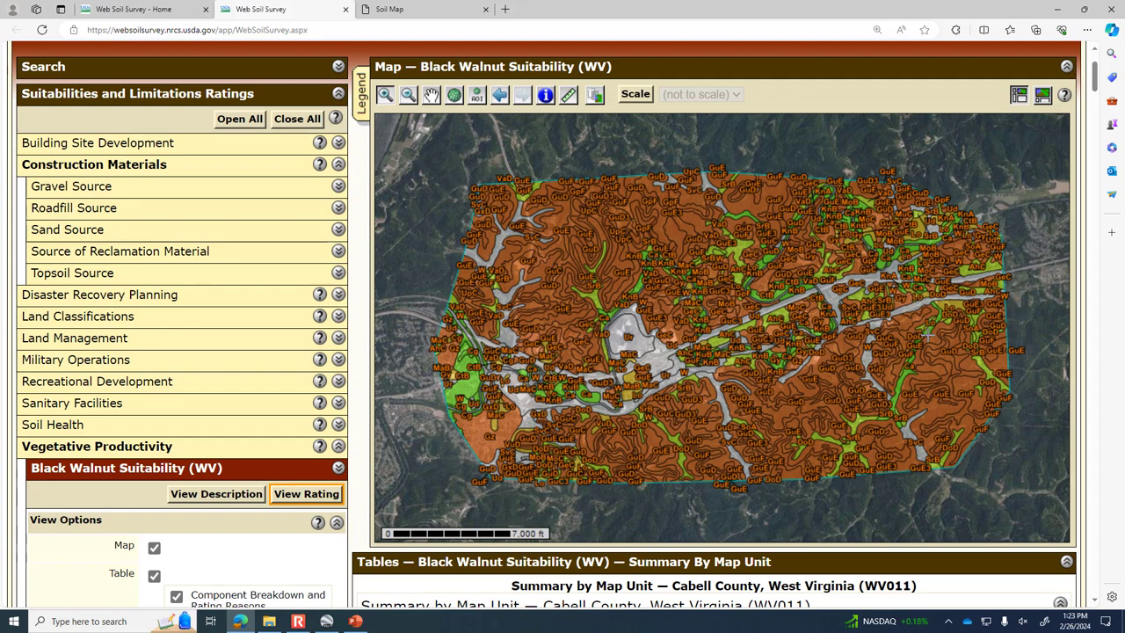
{"action": "scroll", "coordinate": [927, 335], "scroll_direction": "down", "scroll_amount": 5}
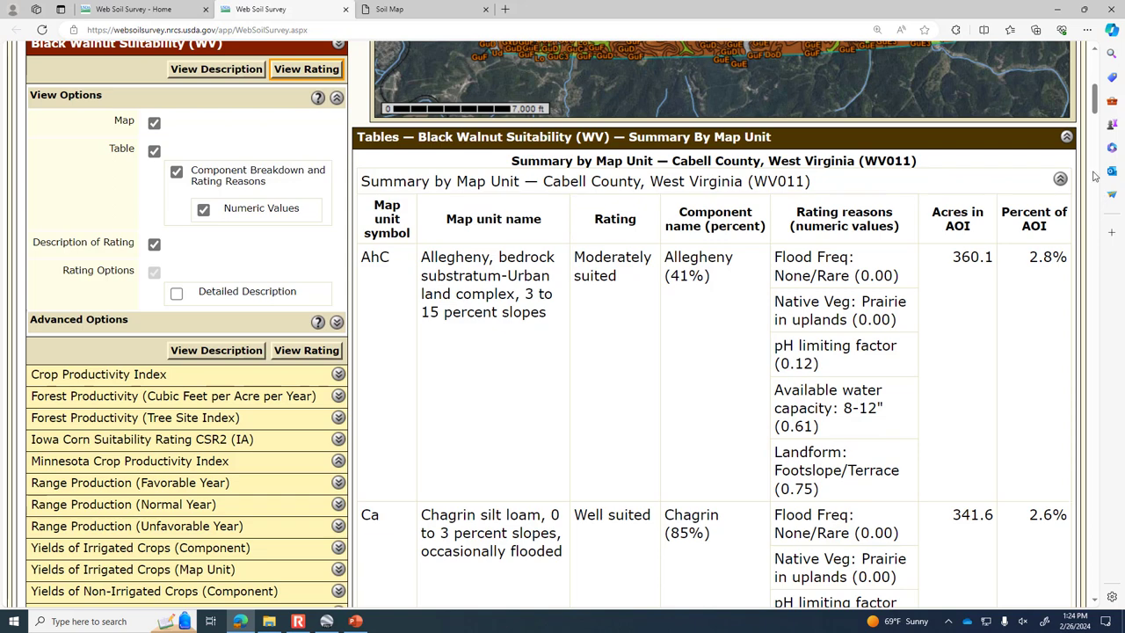
{"action": "scroll", "coordinate": [1054, 306], "scroll_direction": "down", "scroll_amount": 2}
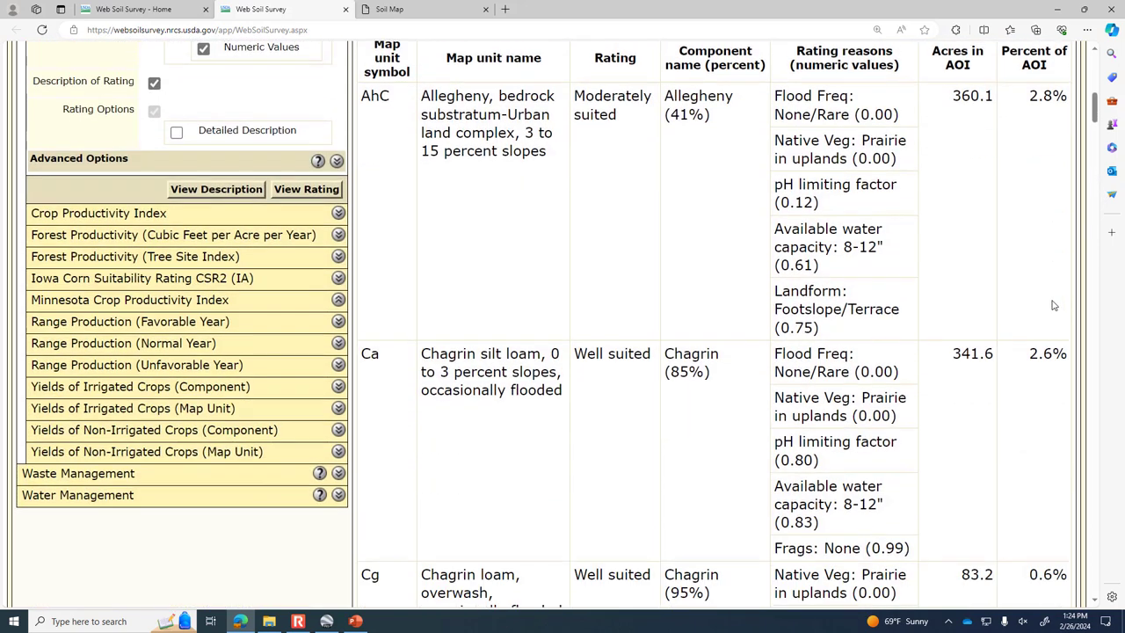
{"action": "scroll", "coordinate": [1055, 306], "scroll_direction": "down", "scroll_amount": 1}
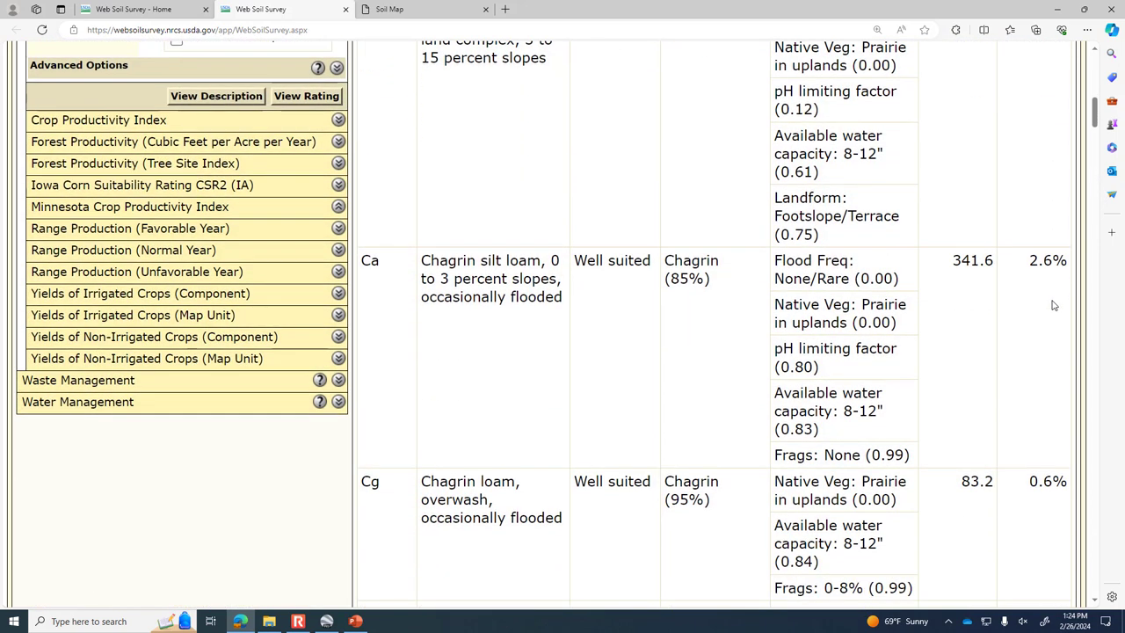
{"action": "scroll", "coordinate": [1054, 306], "scroll_direction": "down", "scroll_amount": 1}
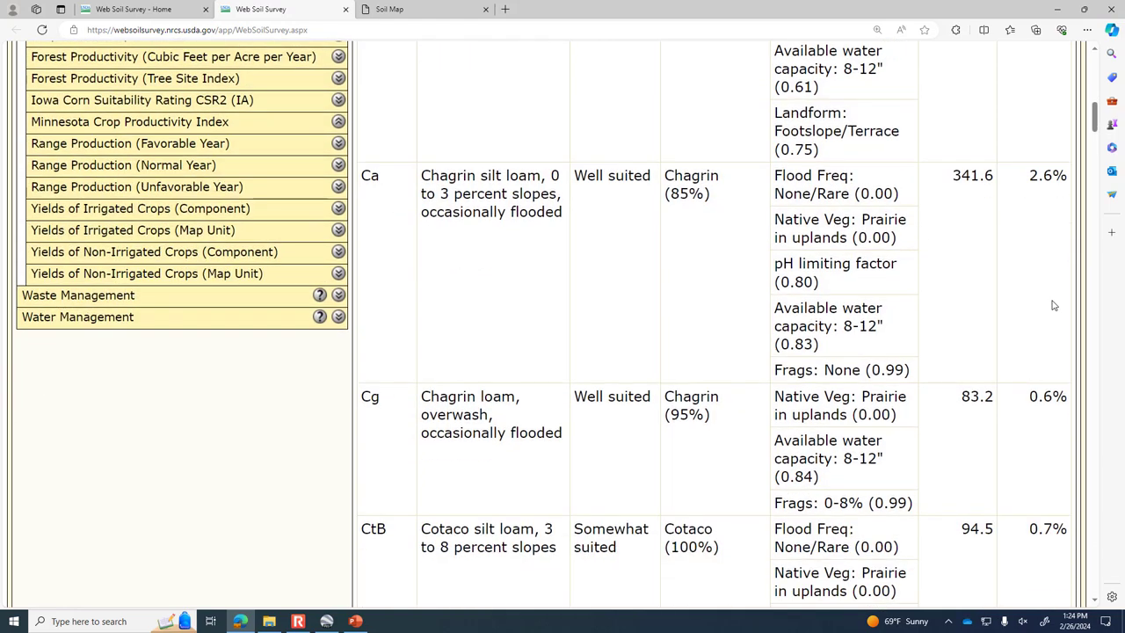
{"action": "scroll", "coordinate": [1055, 306], "scroll_direction": "down", "scroll_amount": 3}
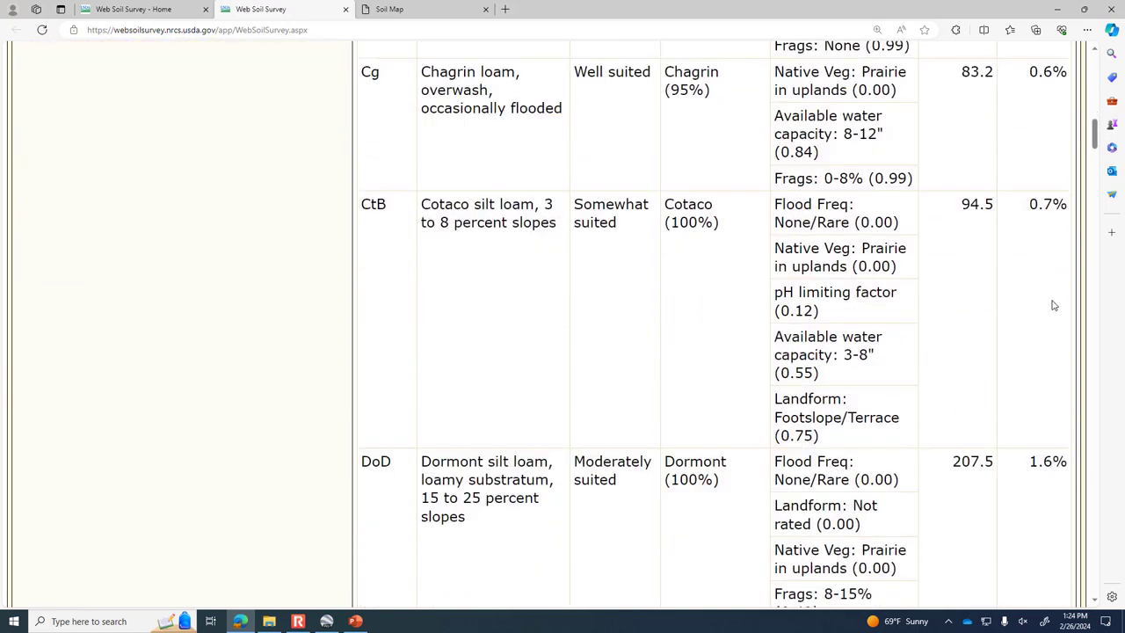
Switch to the soil properties and qualities ratings, expand Soil Physical Properties and look through its list of ratings
{"action": "scroll", "coordinate": [495, 244], "scroll_direction": "up", "scroll_amount": 15}
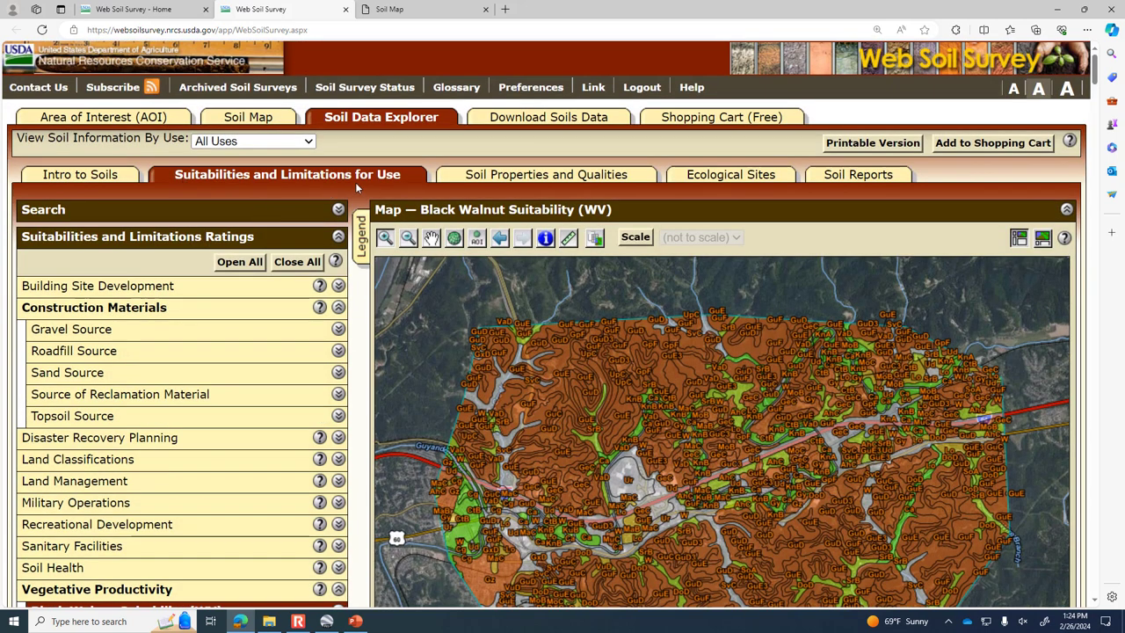
{"action": "left_click", "coordinate": [494, 176]}
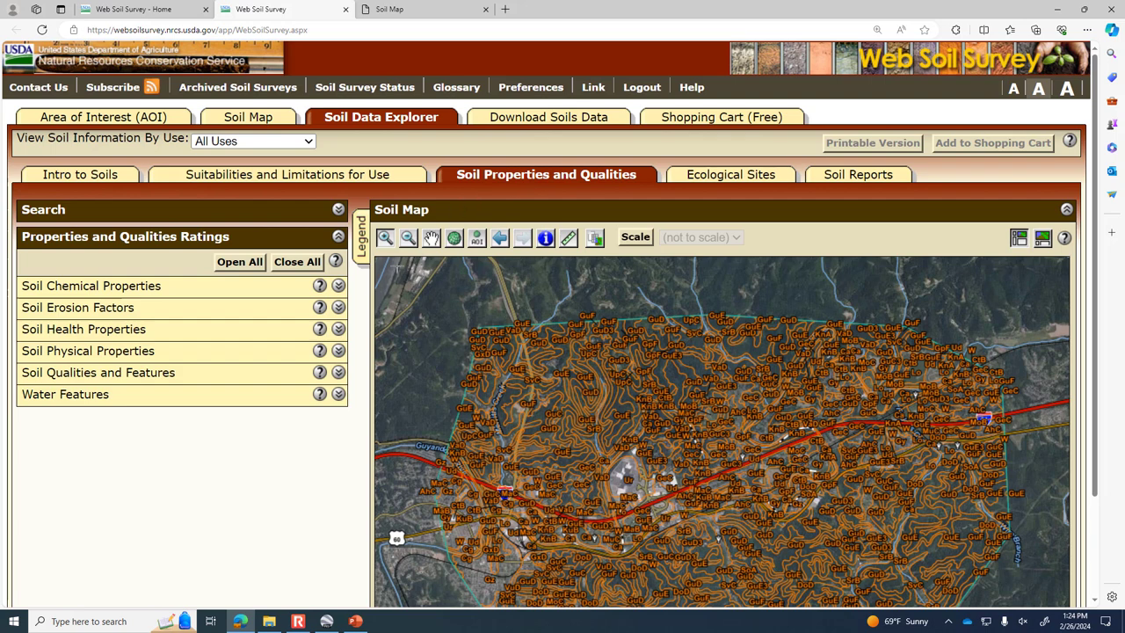
{"action": "left_click", "coordinate": [338, 351]}
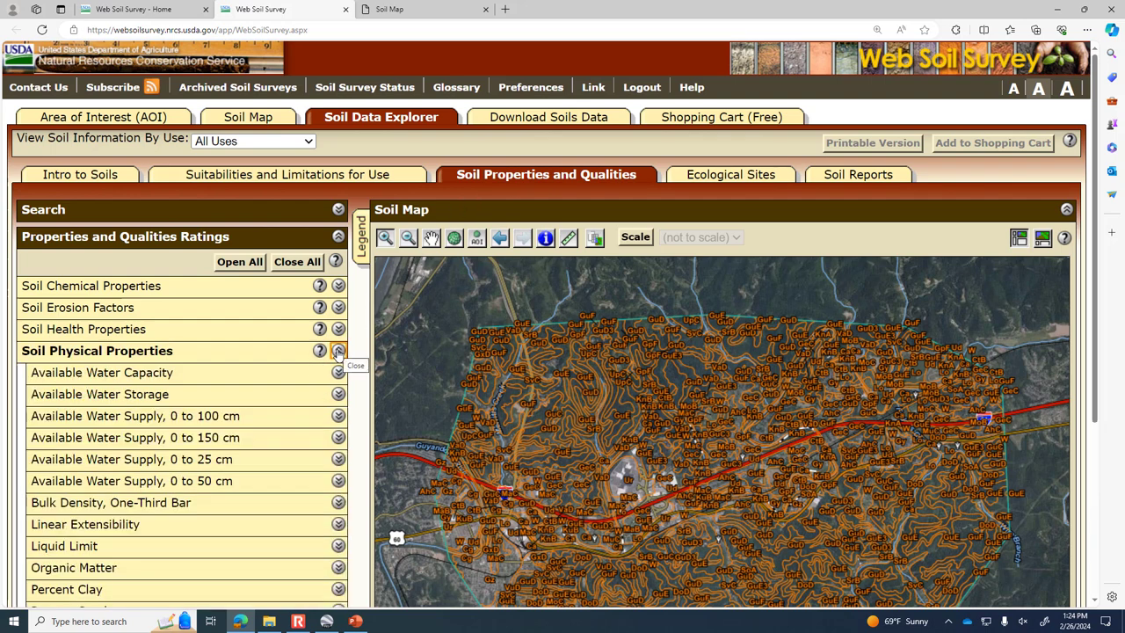
{"action": "scroll", "coordinate": [301, 387], "scroll_direction": "down", "scroll_amount": 2}
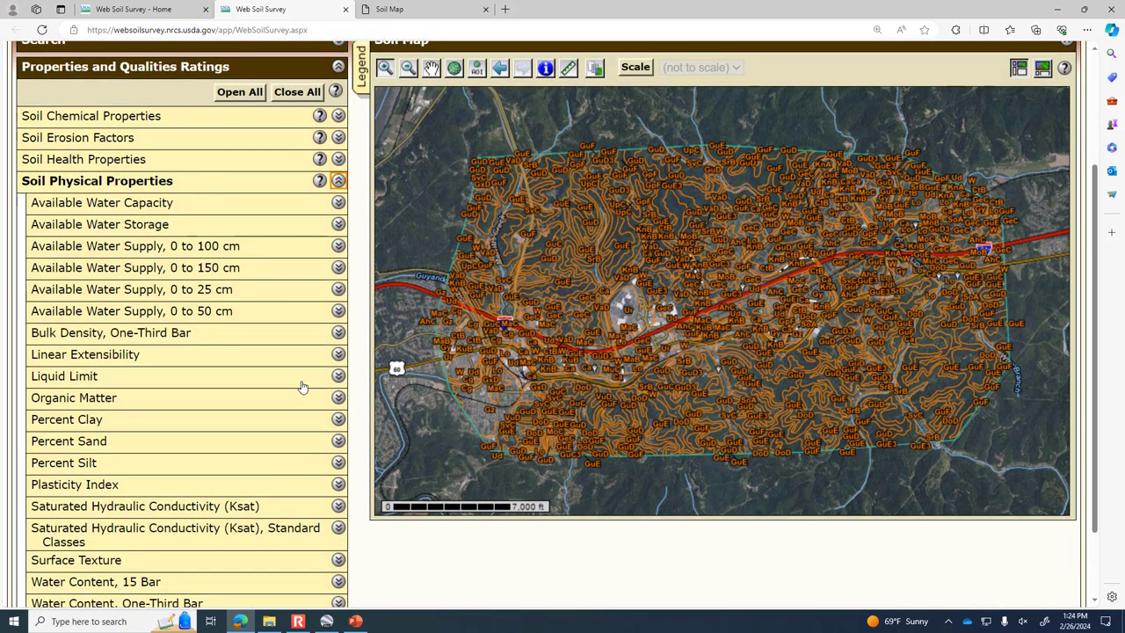
{"action": "scroll", "coordinate": [301, 386], "scroll_direction": "down", "scroll_amount": 1}
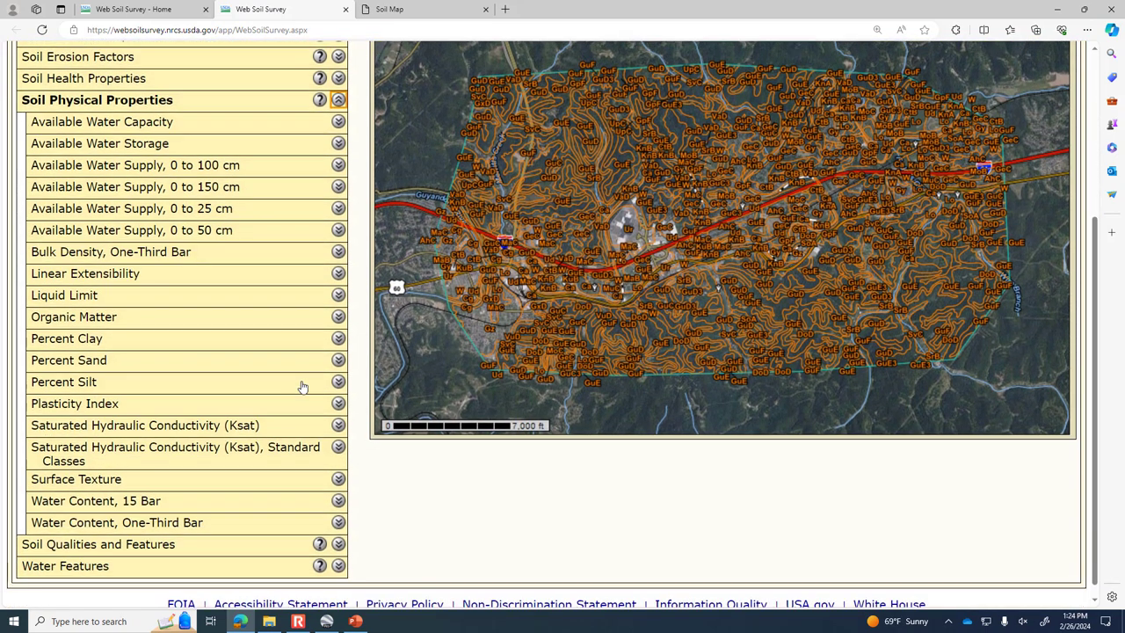
{"action": "scroll", "coordinate": [302, 387], "scroll_direction": "up", "scroll_amount": 2}
{"action": "scroll", "coordinate": [301, 387], "scroll_direction": "down", "scroll_amount": 1}
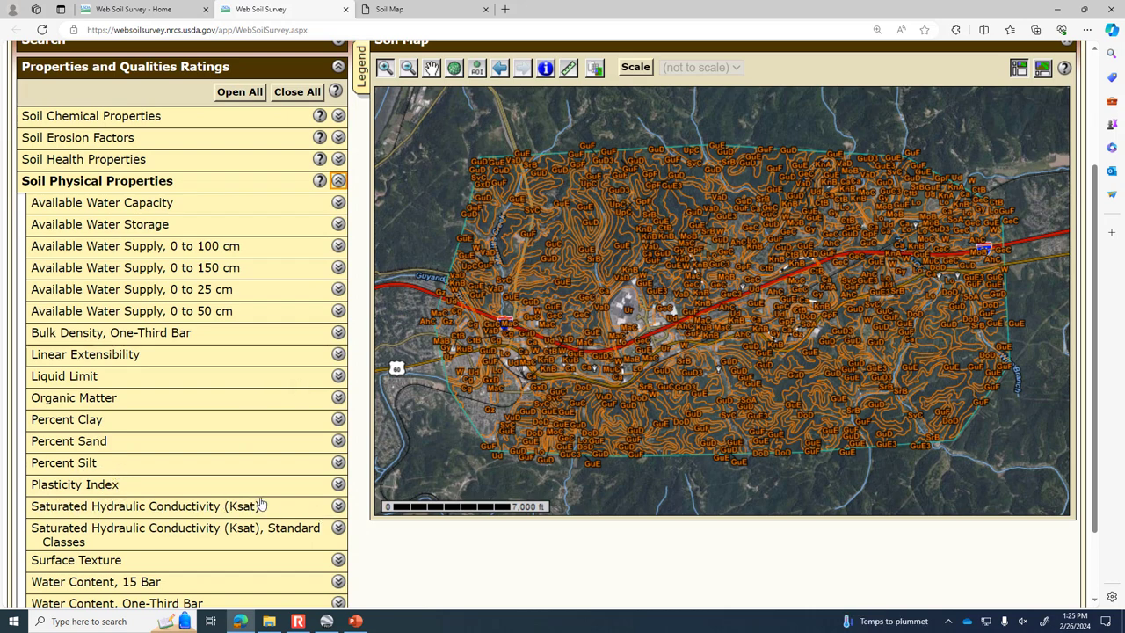
Open the Saturated Hydraulic Conductivity (Ksat) options and try to generate the rating without entering a depth range
{"action": "left_click", "coordinate": [339, 506]}
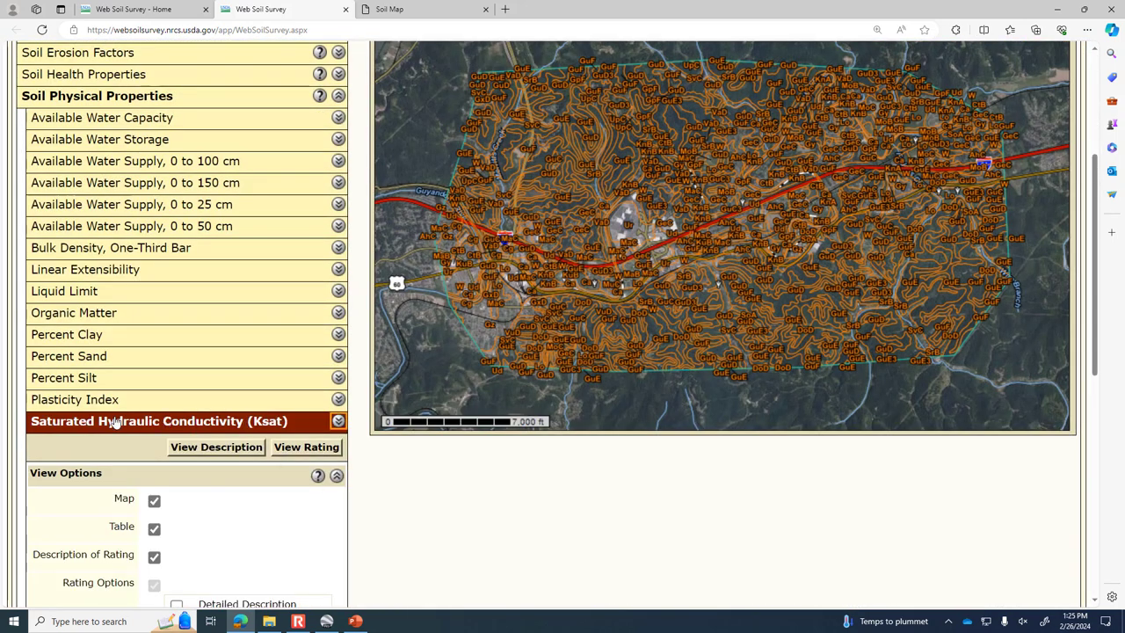
{"action": "left_click", "coordinate": [298, 449]}
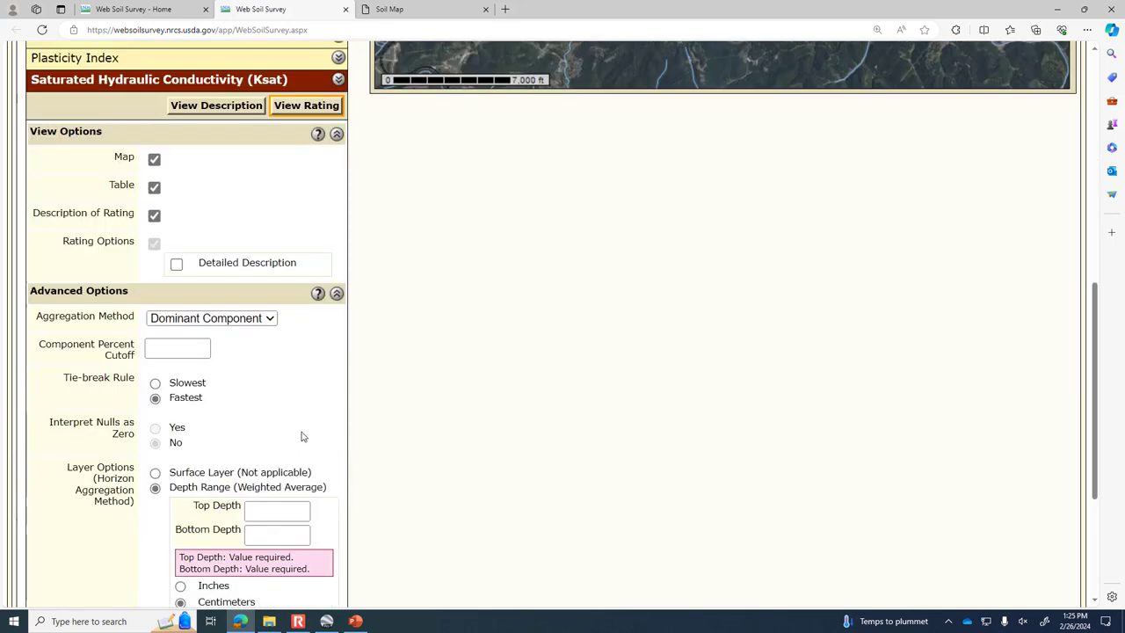
{"action": "scroll", "coordinate": [299, 431], "scroll_direction": "down", "scroll_amount": 3}
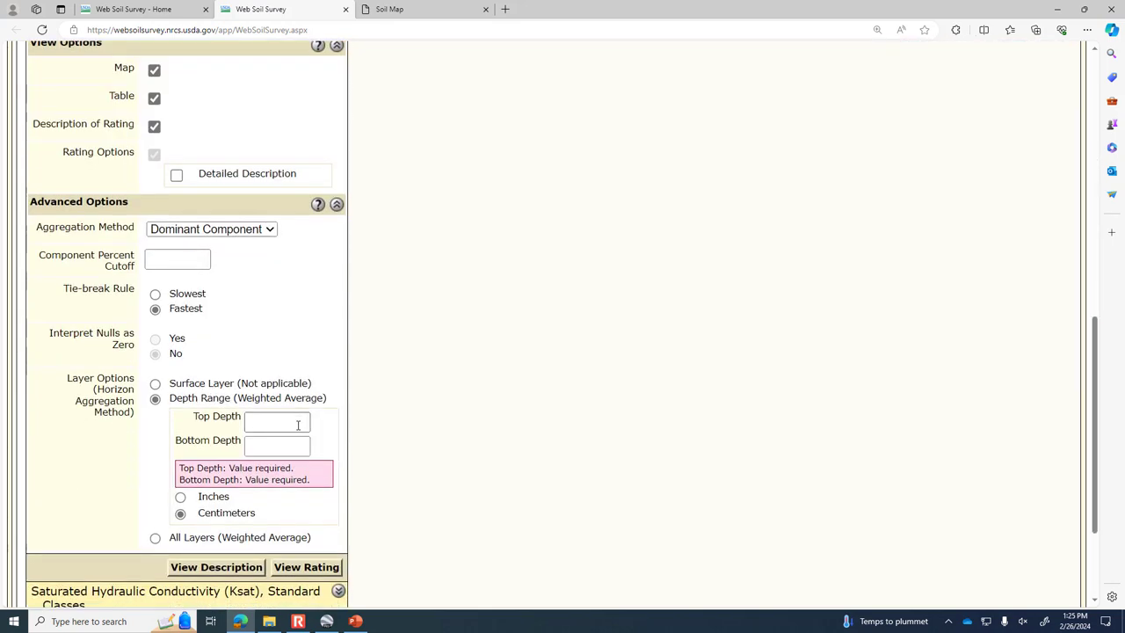
{"action": "left_click", "coordinate": [301, 415]}
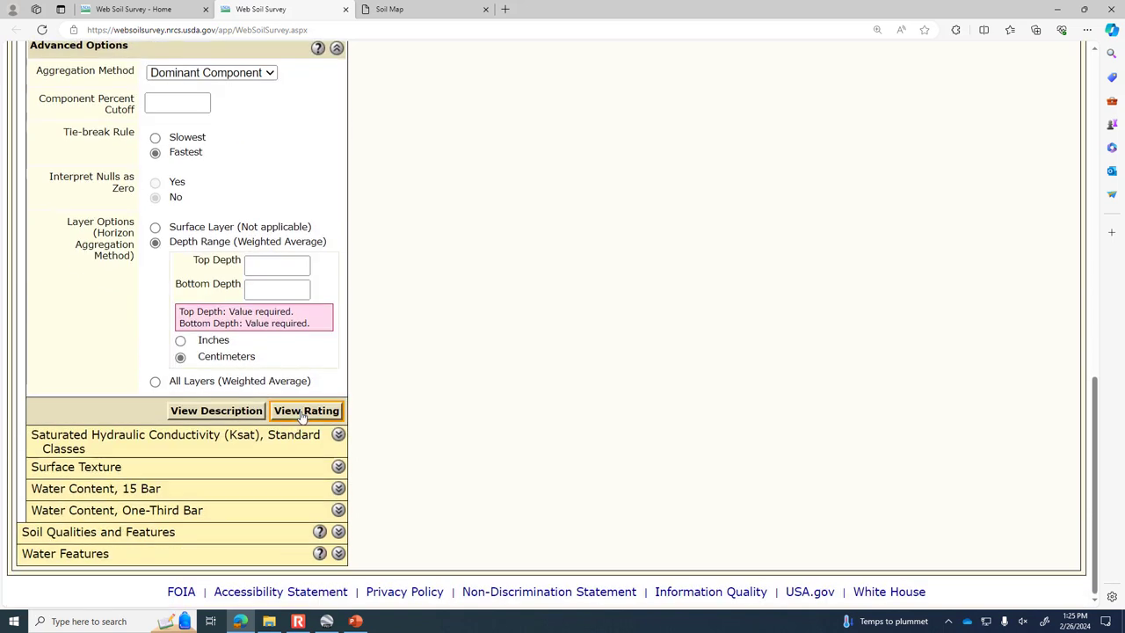
Generate the Ksat rating for a depth range of 1 to 6 inches and look over its map and summary table
{"action": "left_click", "coordinate": [281, 263]}
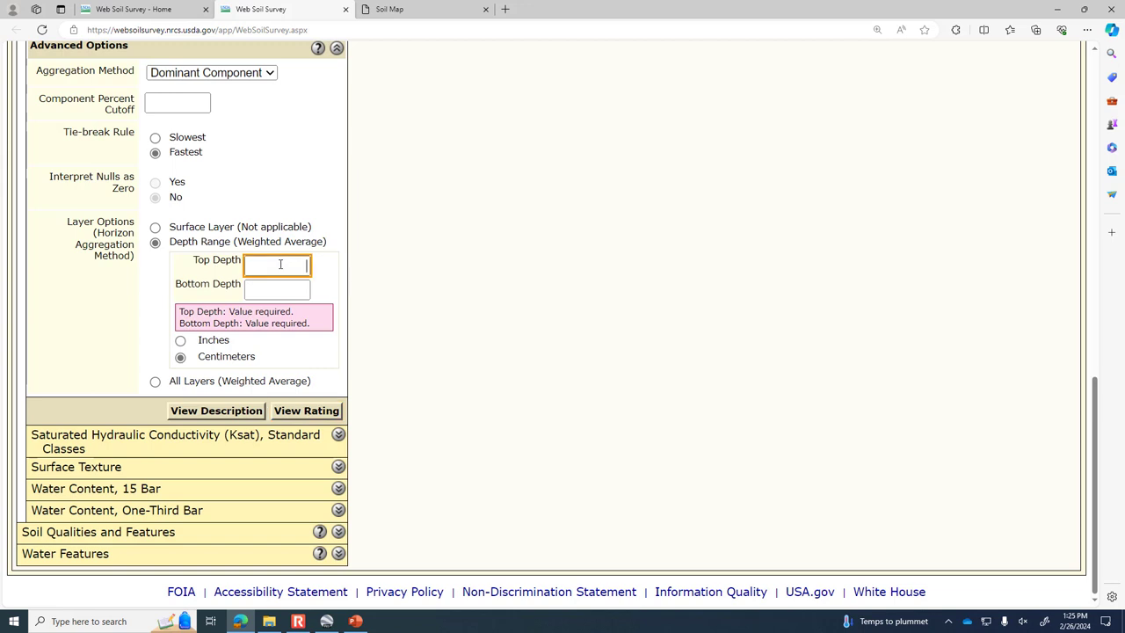
{"action": "left_click", "coordinate": [180, 341]}
{"action": "left_click", "coordinate": [269, 264]}
{"action": "left_click", "coordinate": [292, 290]}
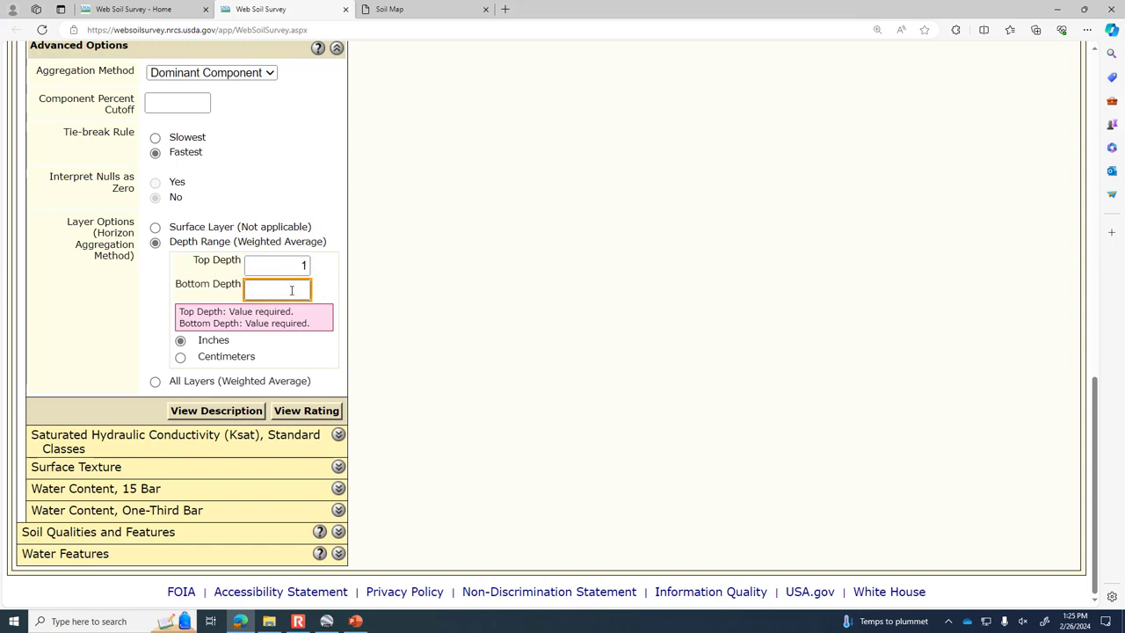
{"action": "left_click", "coordinate": [292, 410]}
{"action": "scroll", "coordinate": [597, 417], "scroll_direction": "down", "scroll_amount": 10}
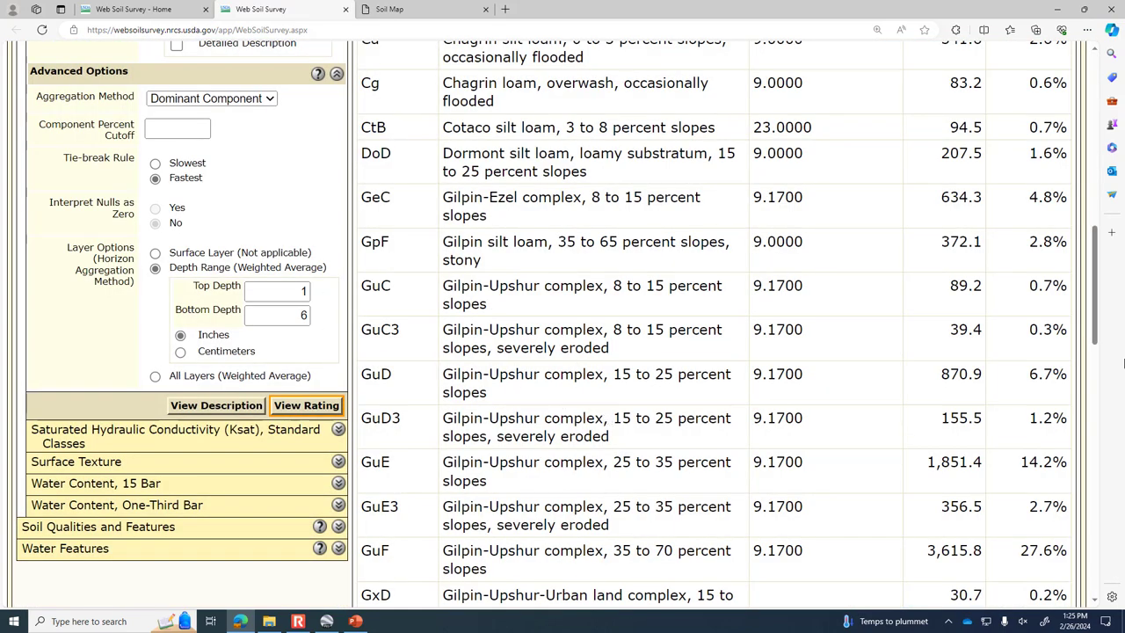
{"action": "left_click_drag", "start_coordinate": [1096, 330], "coordinate": [1113, 250]}
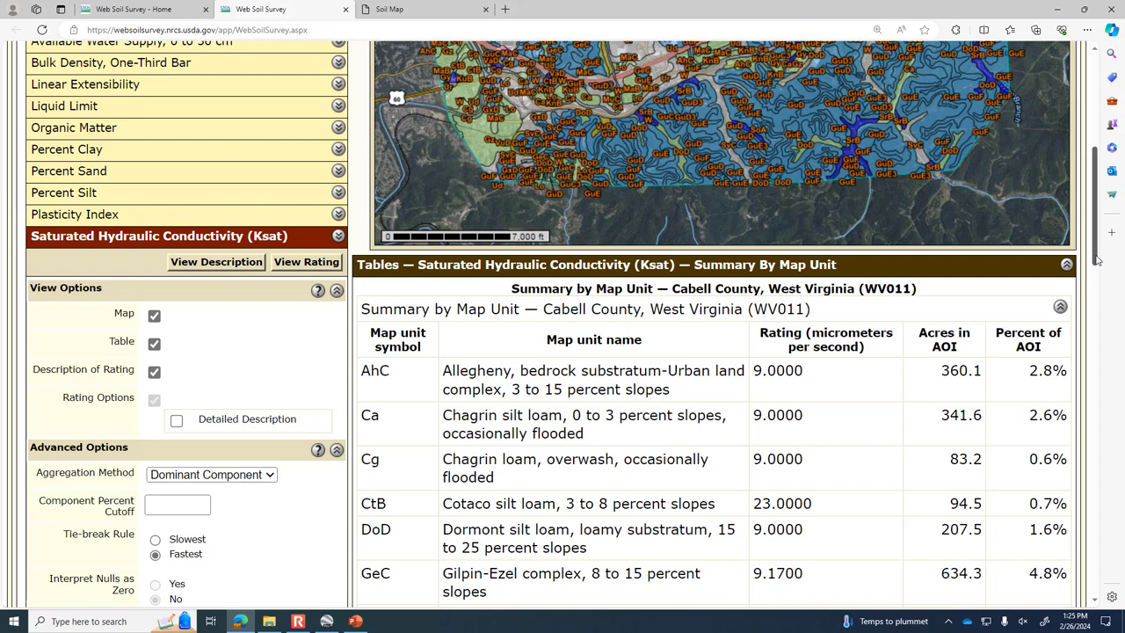
{"action": "left_click_drag", "start_coordinate": [1096, 259], "coordinate": [944, 323]}
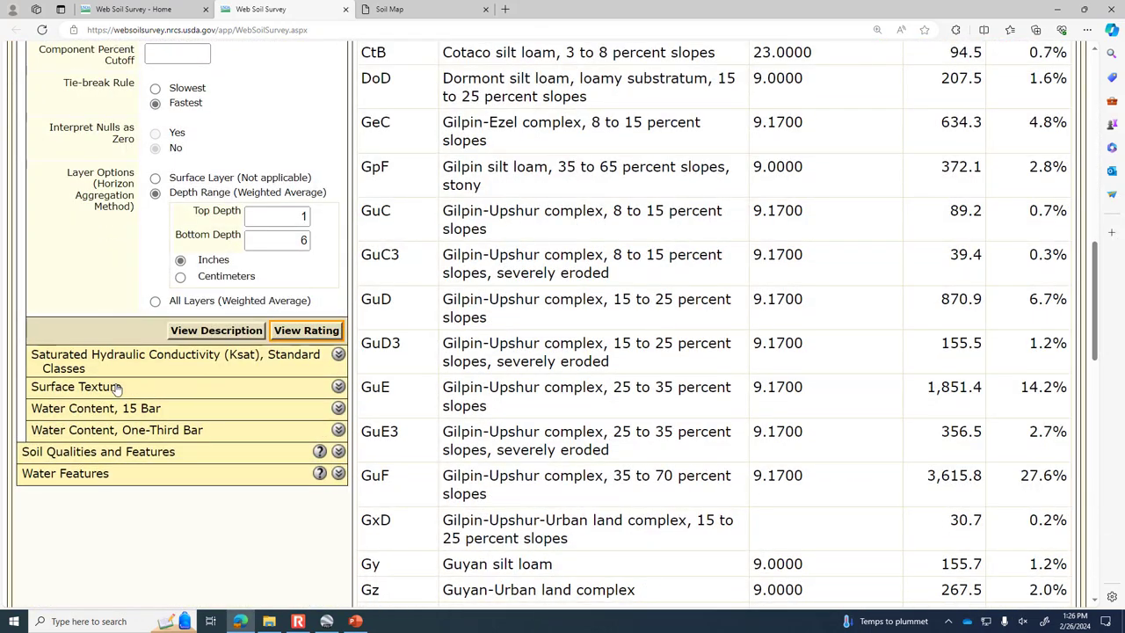
Expand Soil Qualities and Features and generate the Hydrologic Soil Group rating with the Dominant Condition aggregation method
{"action": "left_click", "coordinate": [339, 452]}
{"action": "scroll", "coordinate": [339, 455], "scroll_direction": "down", "scroll_amount": 3}
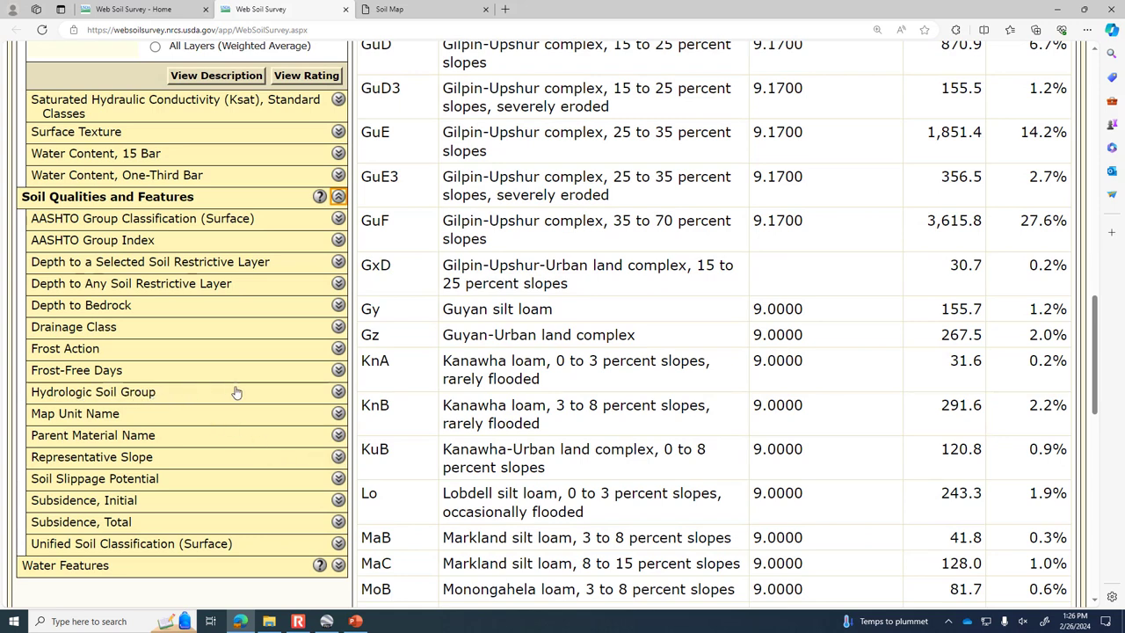
{"action": "left_click", "coordinate": [338, 392]}
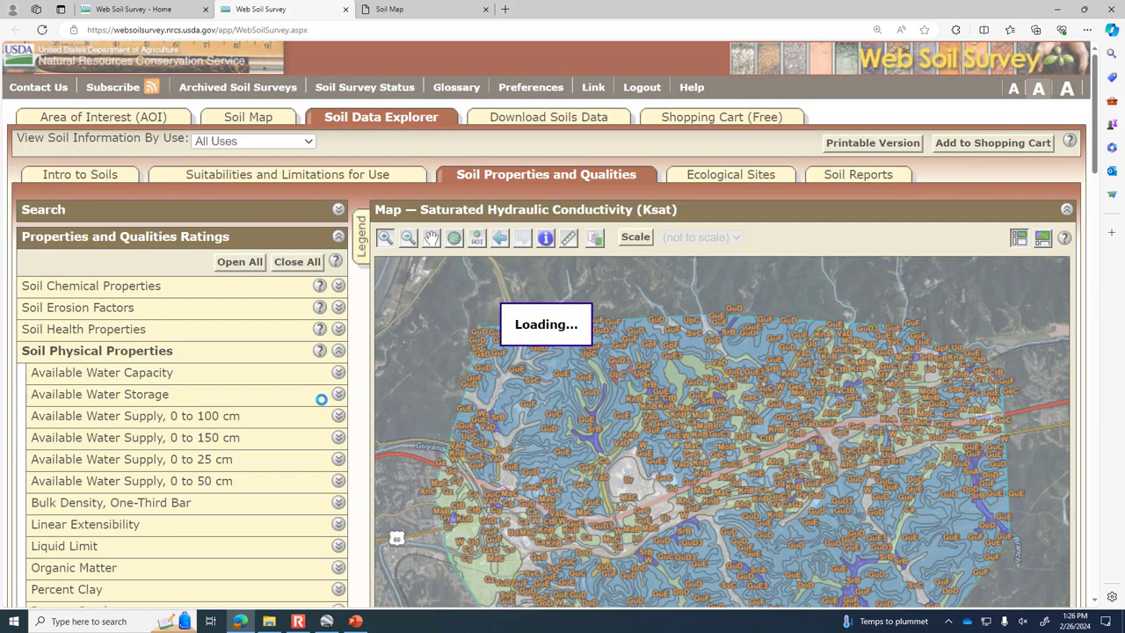
{"action": "scroll", "coordinate": [322, 400], "scroll_direction": "down", "scroll_amount": 10}
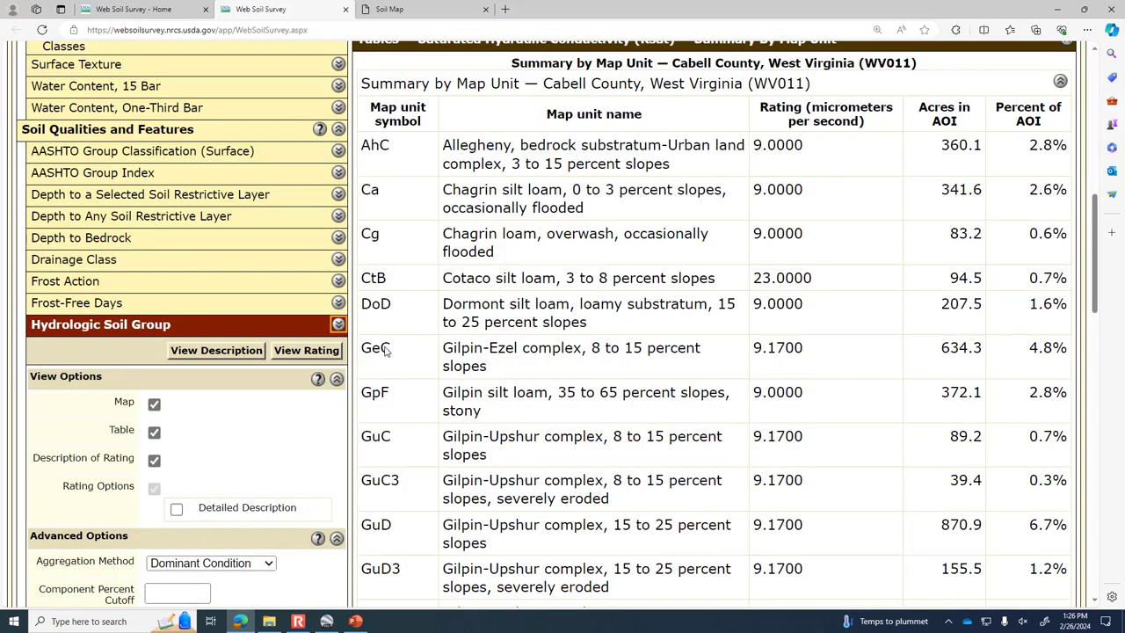
{"action": "left_click", "coordinate": [306, 350]}
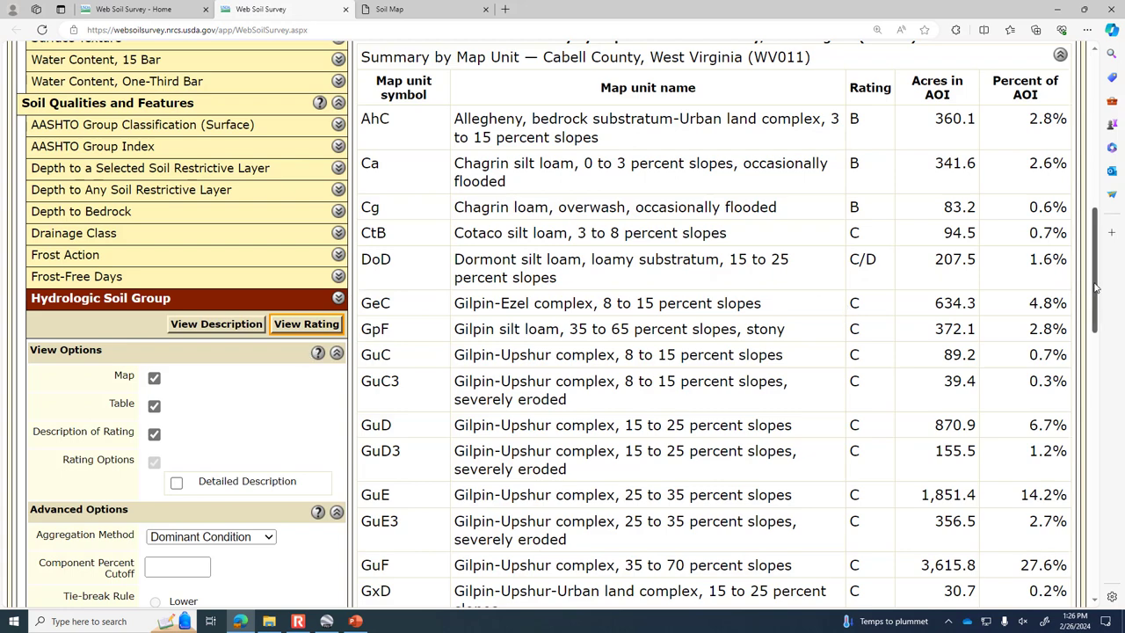
Examine the Hydrologic Soil Group summary table, the start of its description, and the rating map
{"action": "left_click_drag", "start_coordinate": [1096, 287], "coordinate": [1096, 444]}
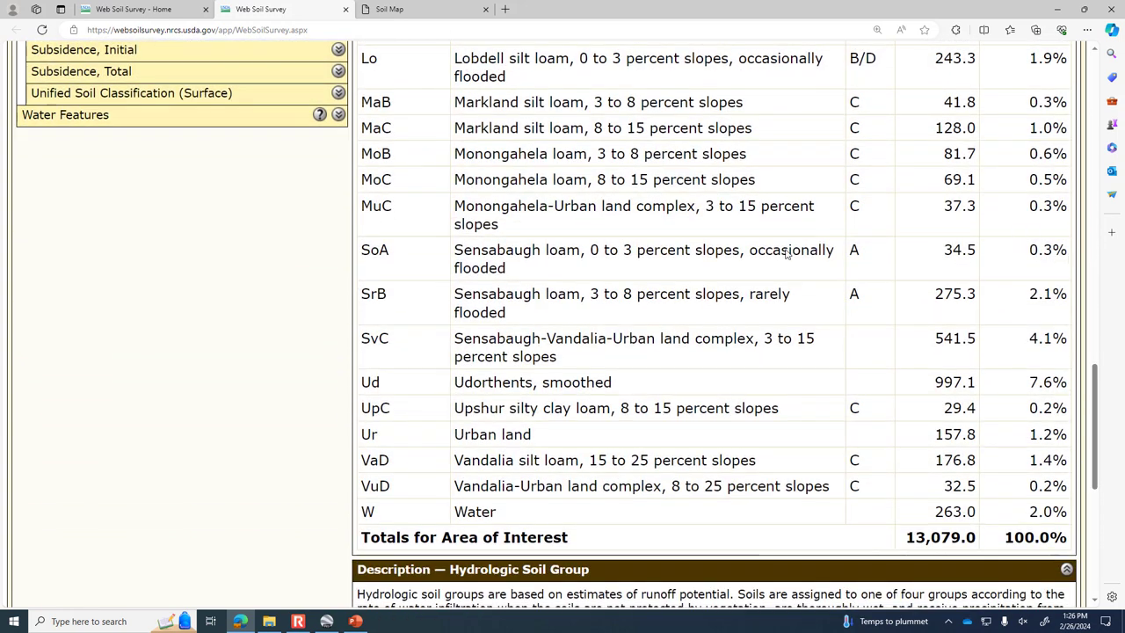
{"action": "left_click_drag", "start_coordinate": [1098, 420], "coordinate": [1114, 339]}
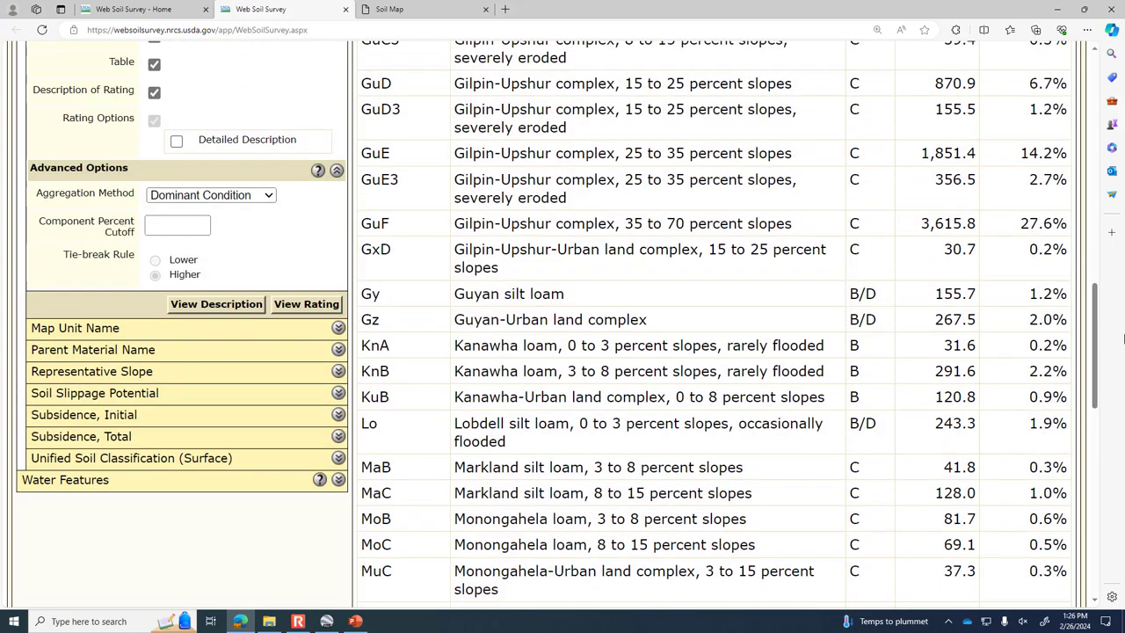
{"action": "left_click_drag", "start_coordinate": [1099, 357], "coordinate": [1091, 463]}
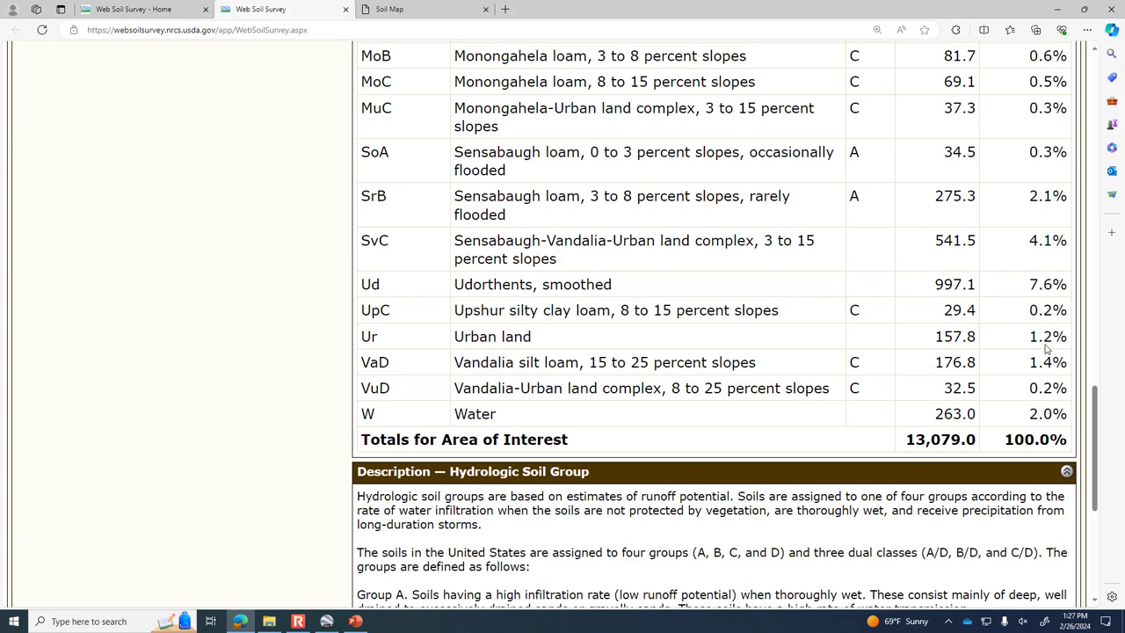
{"action": "left_click_drag", "start_coordinate": [1096, 421], "coordinate": [1122, 126]}
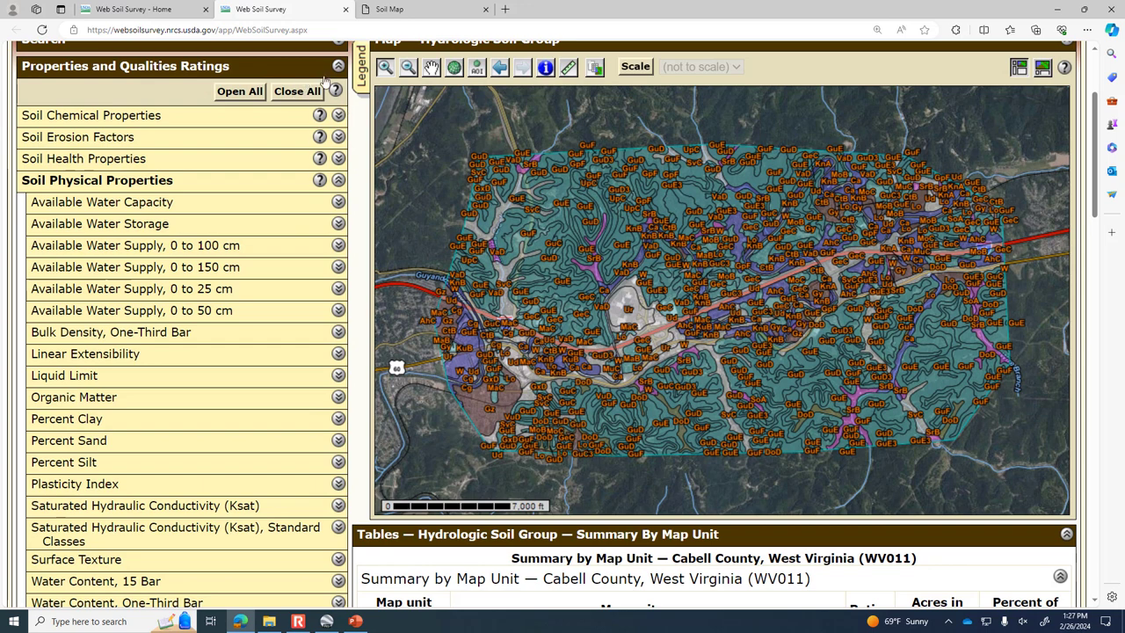
{"action": "left_click", "coordinate": [387, 71]}
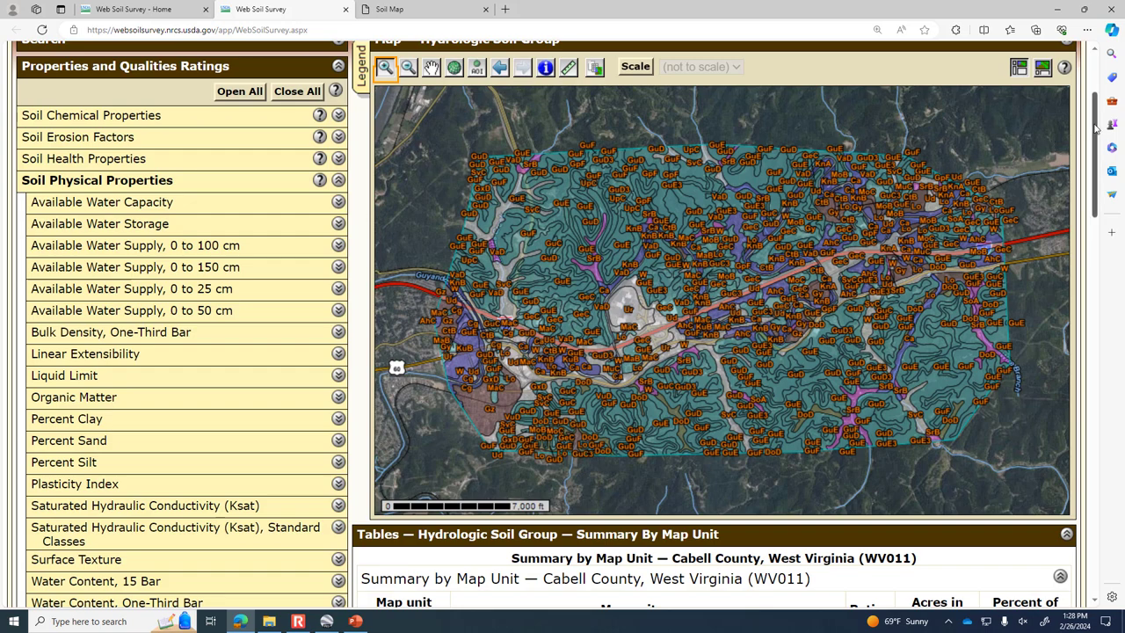
{"action": "scroll", "coordinate": [956, 280], "scroll_direction": "down", "scroll_amount": 15}
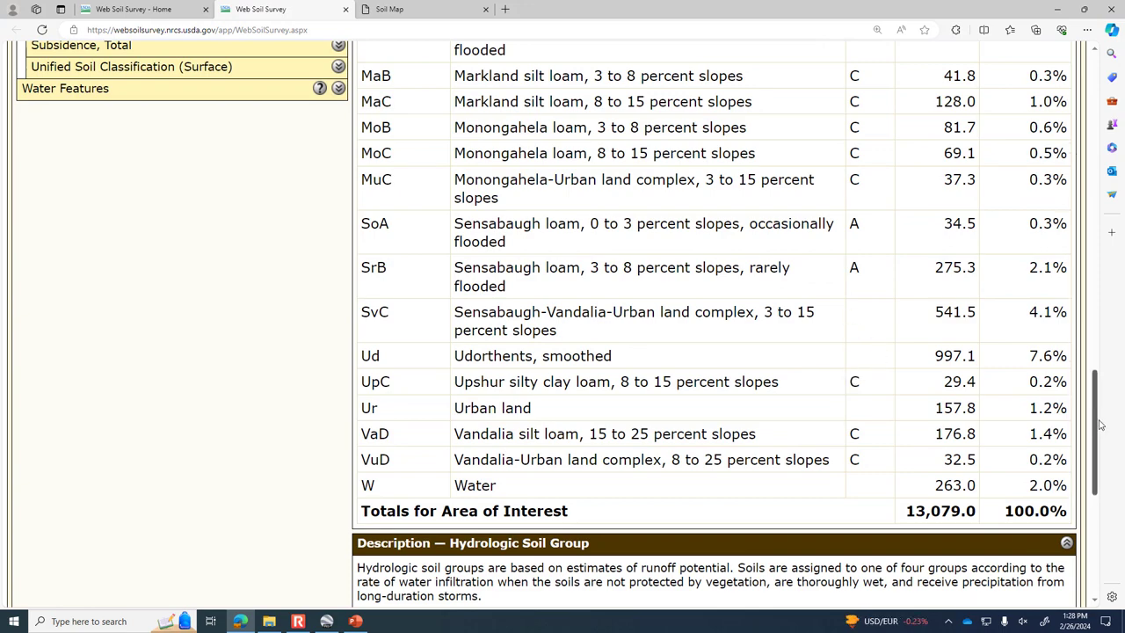
{"action": "left_click_drag", "start_coordinate": [1098, 425], "coordinate": [1096, 320]}
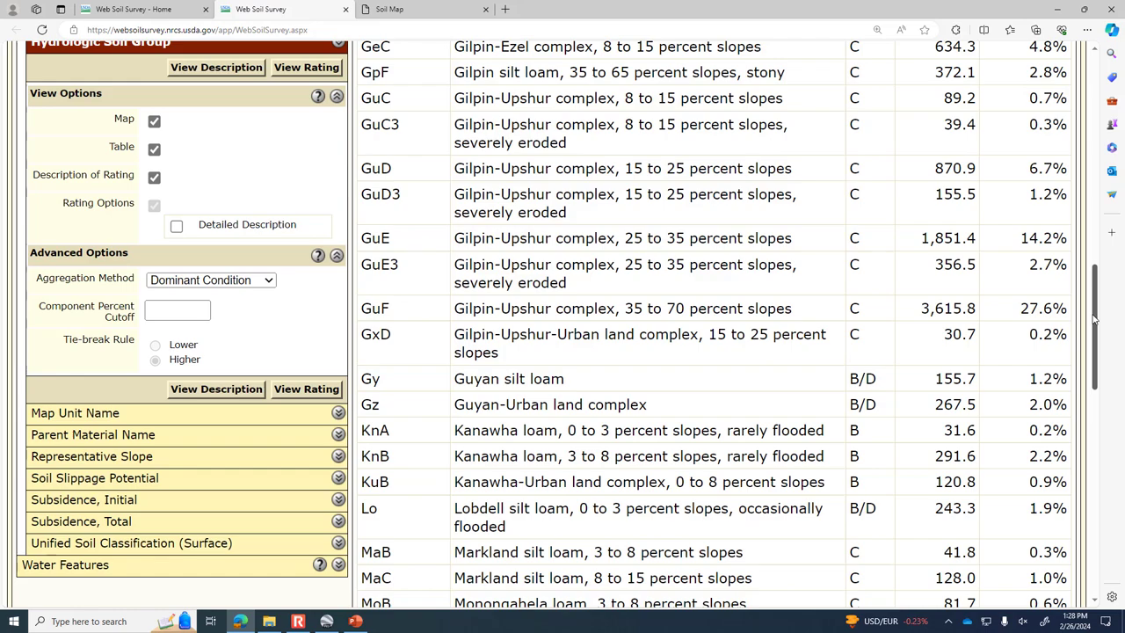
{"action": "left_click_drag", "start_coordinate": [1094, 316], "coordinate": [1109, 110]}
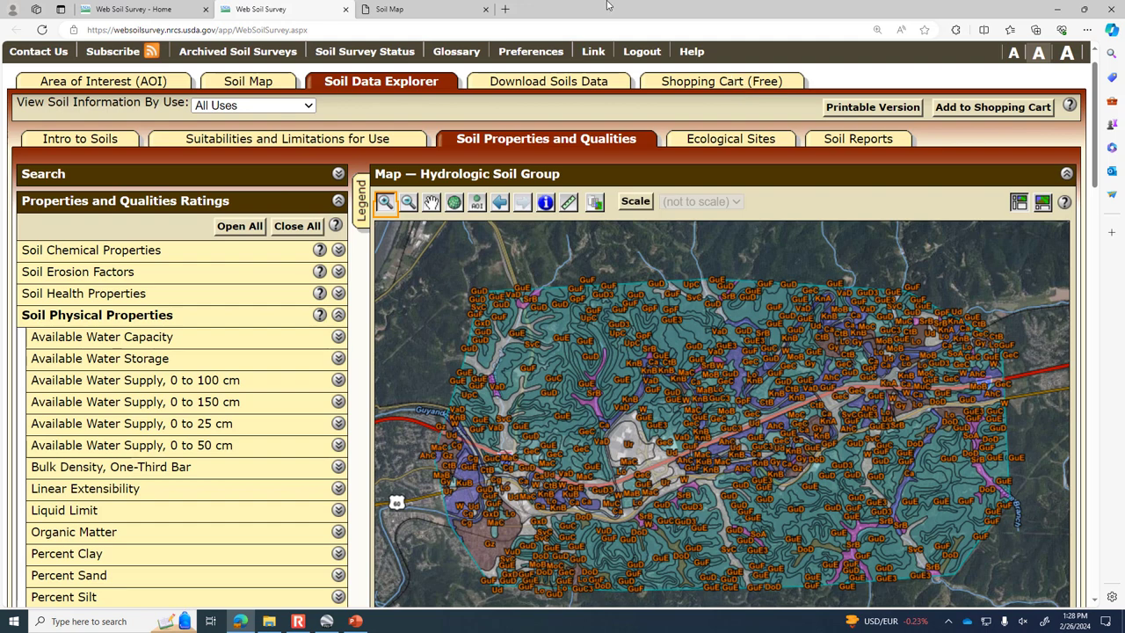
Go to the soils data download section and review the SSURGO download package for the area of interest
{"action": "left_click", "coordinate": [531, 81]}
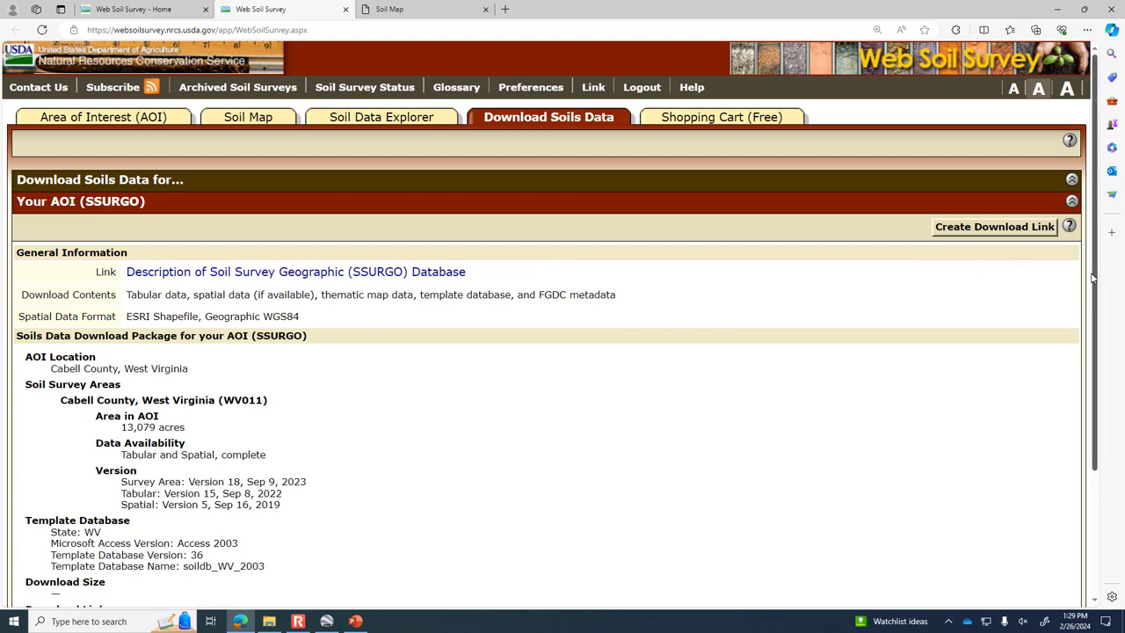
{"action": "left_click_drag", "start_coordinate": [1094, 278], "coordinate": [959, 286]}
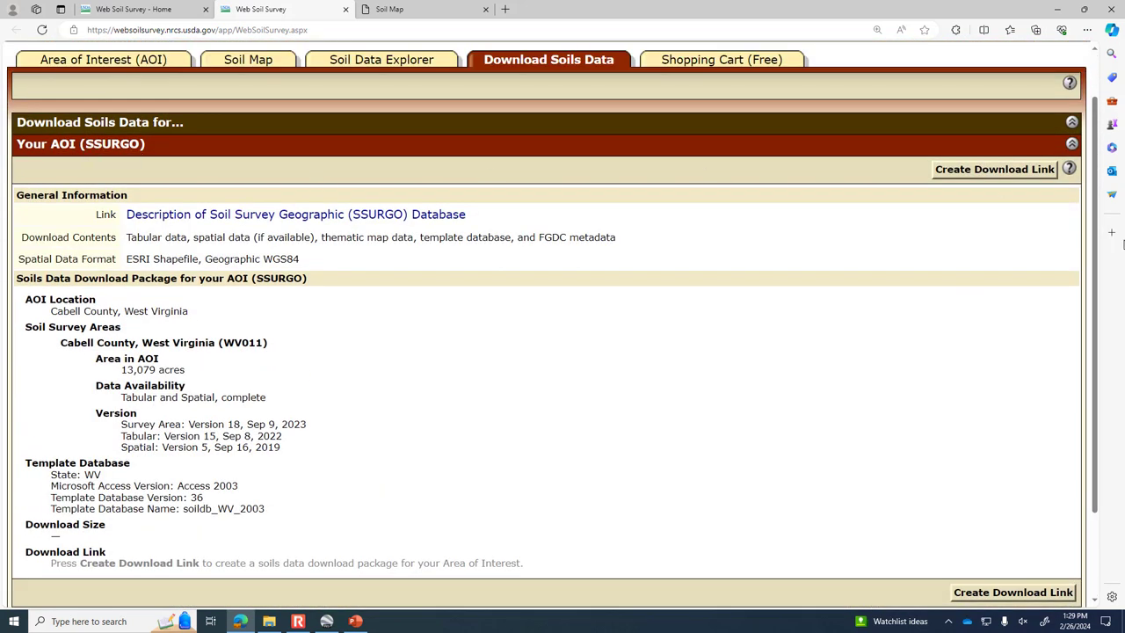
{"action": "left_click_drag", "start_coordinate": [1098, 270], "coordinate": [1087, 379]}
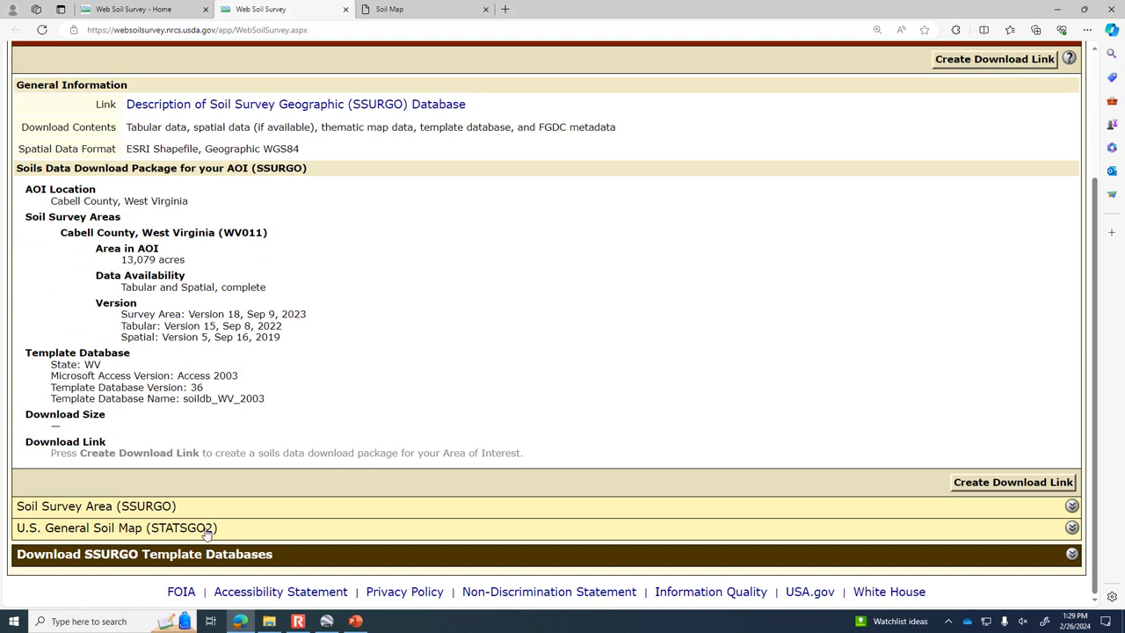
Expand the U.S. General Soil Map (STATSGO2) downloads and look through the list of download links by state
{"action": "left_click", "coordinate": [101, 531]}
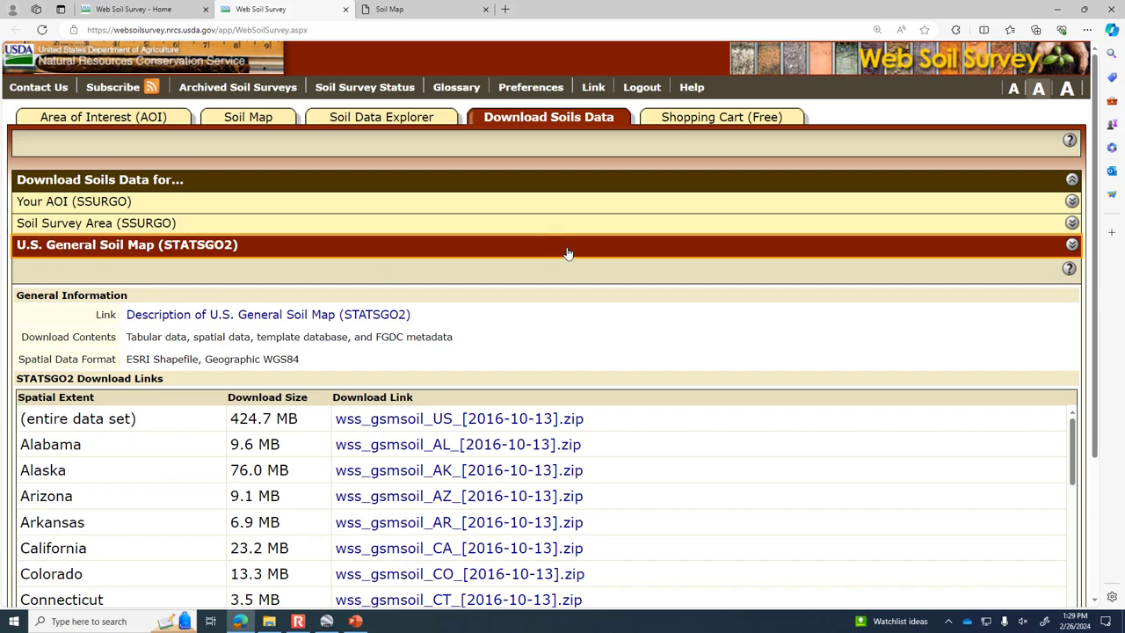
{"action": "left_click_drag", "start_coordinate": [1098, 334], "coordinate": [1098, 459]}
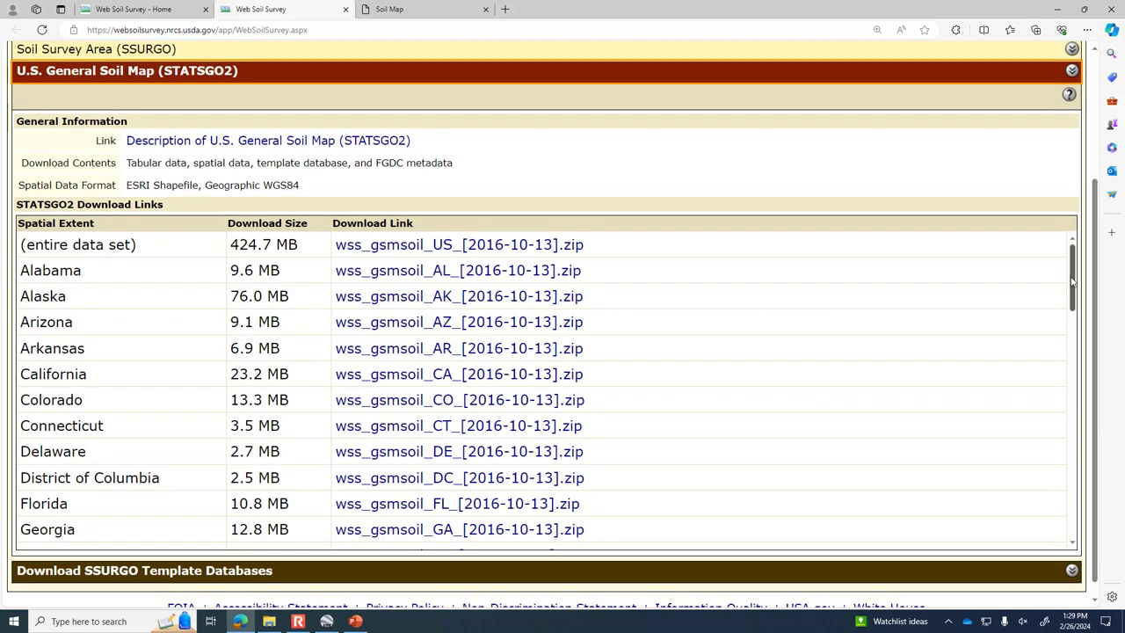
{"action": "left_click_drag", "start_coordinate": [1072, 278], "coordinate": [1087, 496]}
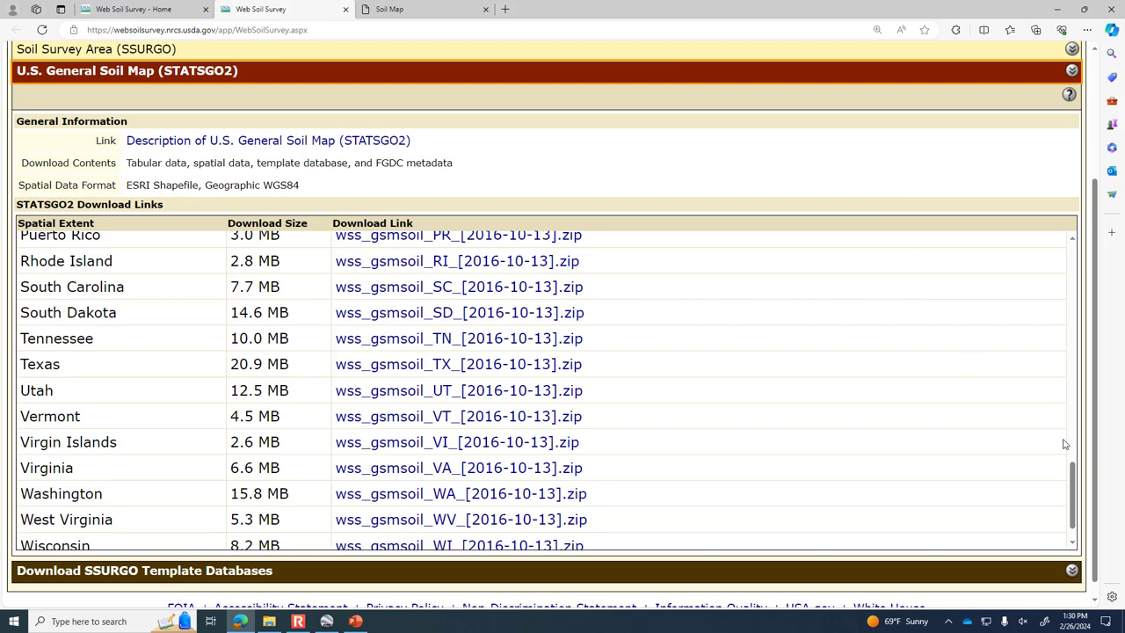
{"action": "left_click_drag", "start_coordinate": [1075, 489], "coordinate": [1074, 494]}
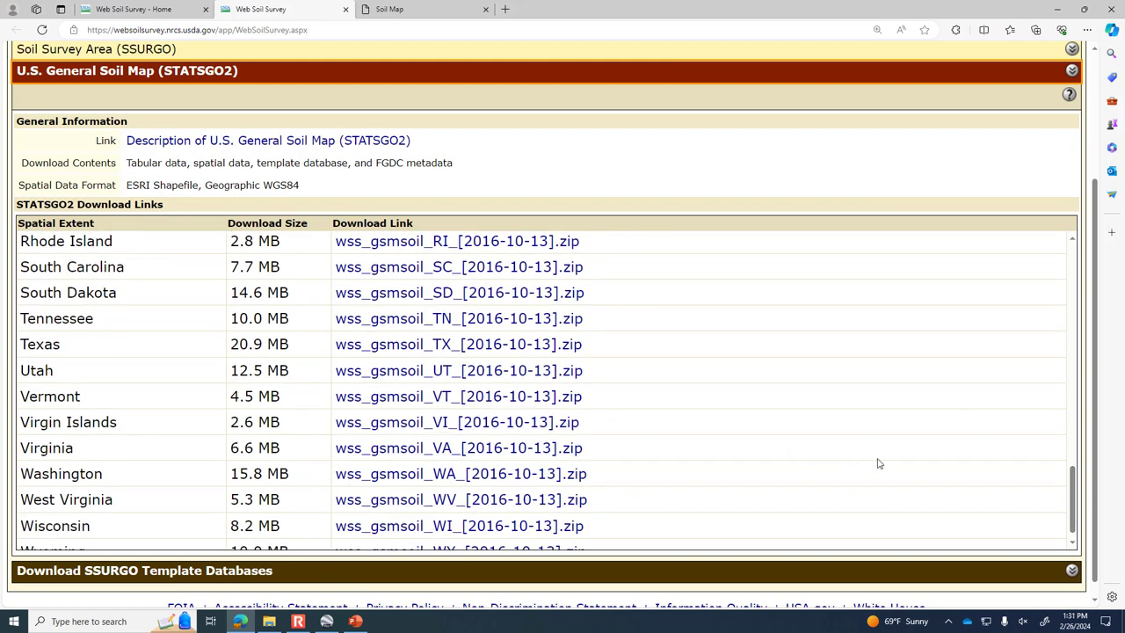
{"action": "left_click_drag", "start_coordinate": [1071, 500], "coordinate": [1076, 255]}
{"action": "scroll", "coordinate": [685, 169], "scroll_direction": "up", "scroll_amount": 2}
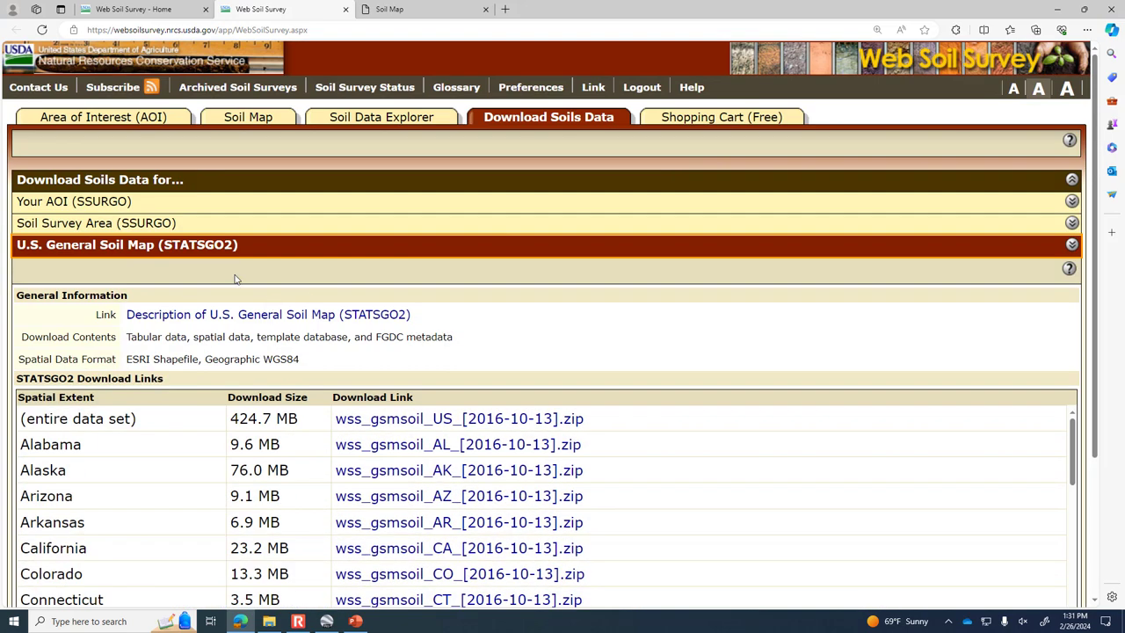
Filter the Soil Survey Area (SSURGO) downloads to Cabell county, West Virginia, and review the available download package
{"action": "left_click", "coordinate": [145, 224]}
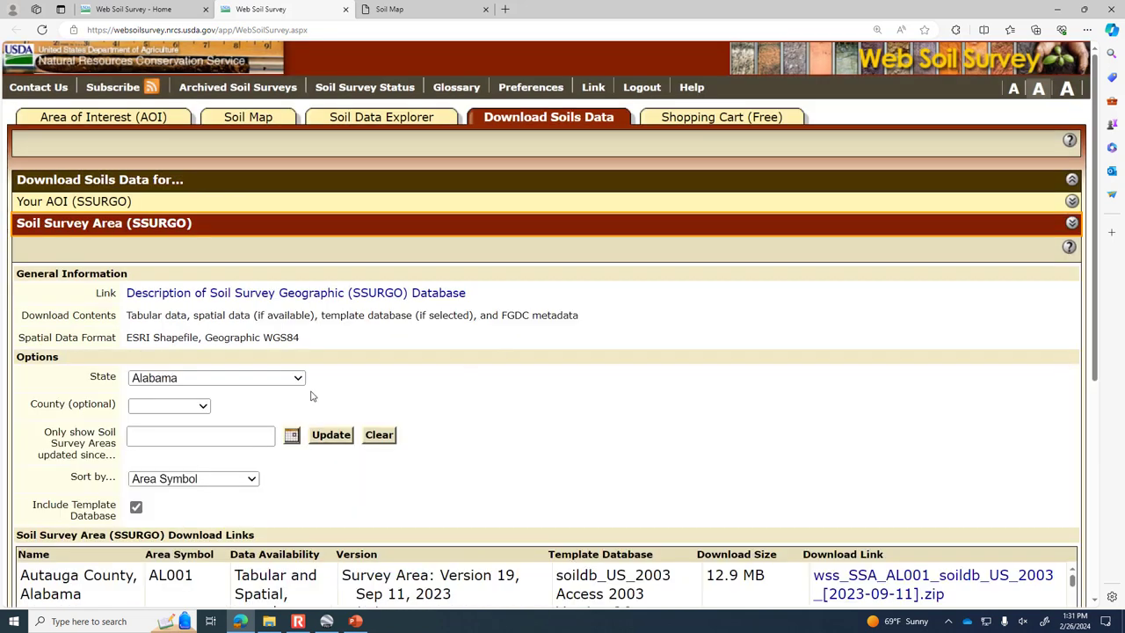
{"action": "left_click", "coordinate": [276, 382]}
{"action": "left_click_drag", "start_coordinate": [301, 166], "coordinate": [294, 348]}
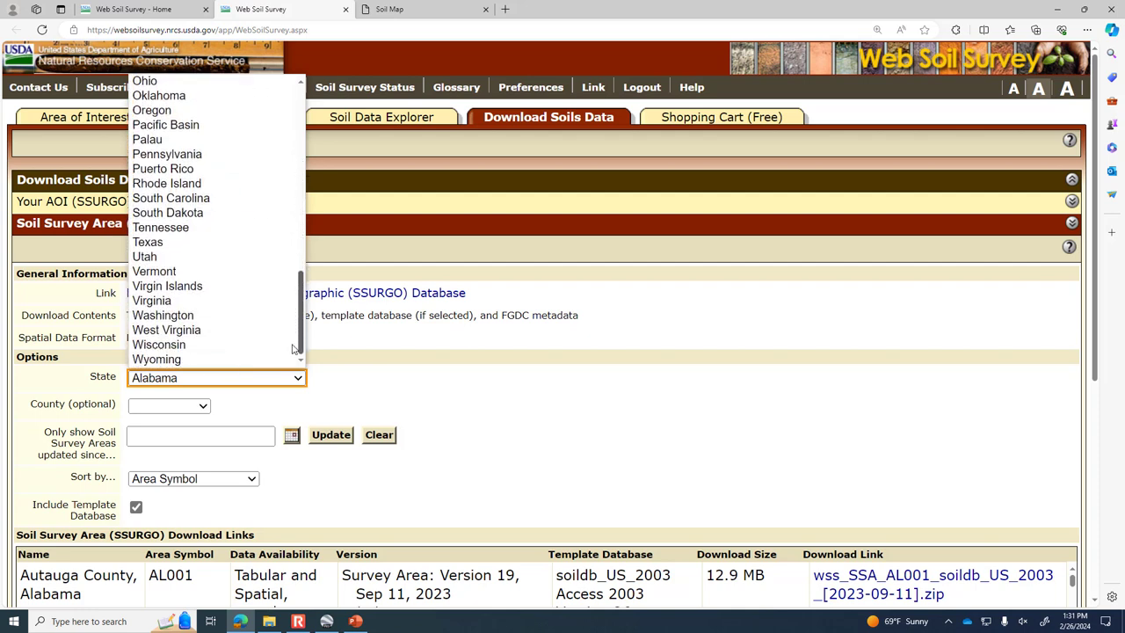
{"action": "mouse_move", "coordinate": [293, 349]}
{"action": "left_mouse_down"}
{"action": "mouse_move", "coordinate": [299, 329]}
{"action": "mouse_move", "coordinate": [276, 339]}
{"action": "left_mouse_up"}
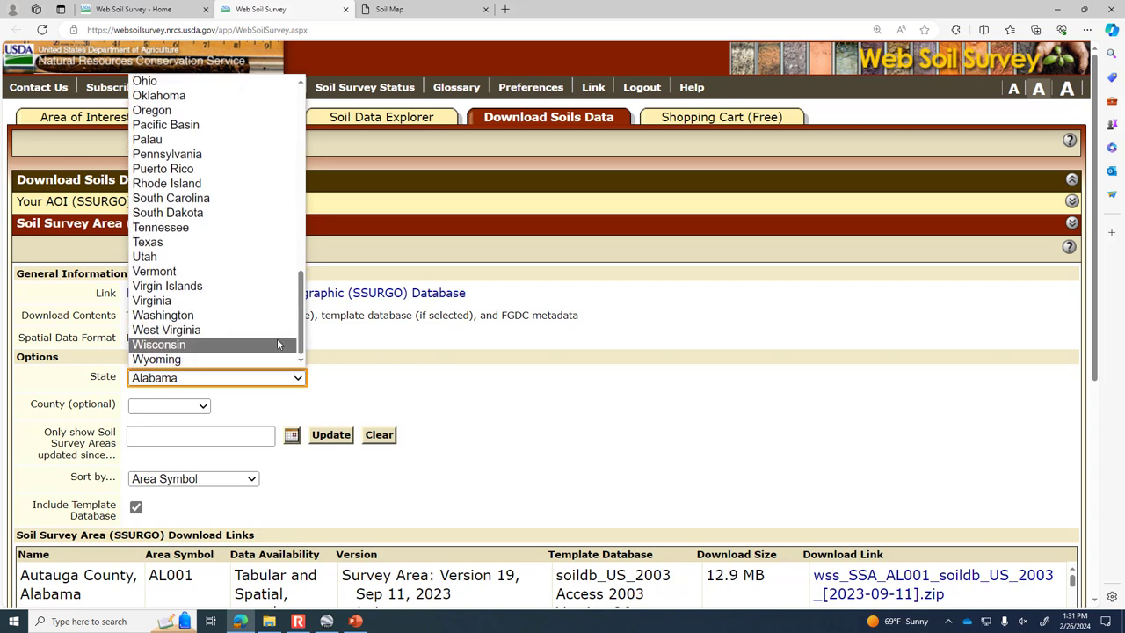
{"action": "left_click", "coordinate": [219, 326]}
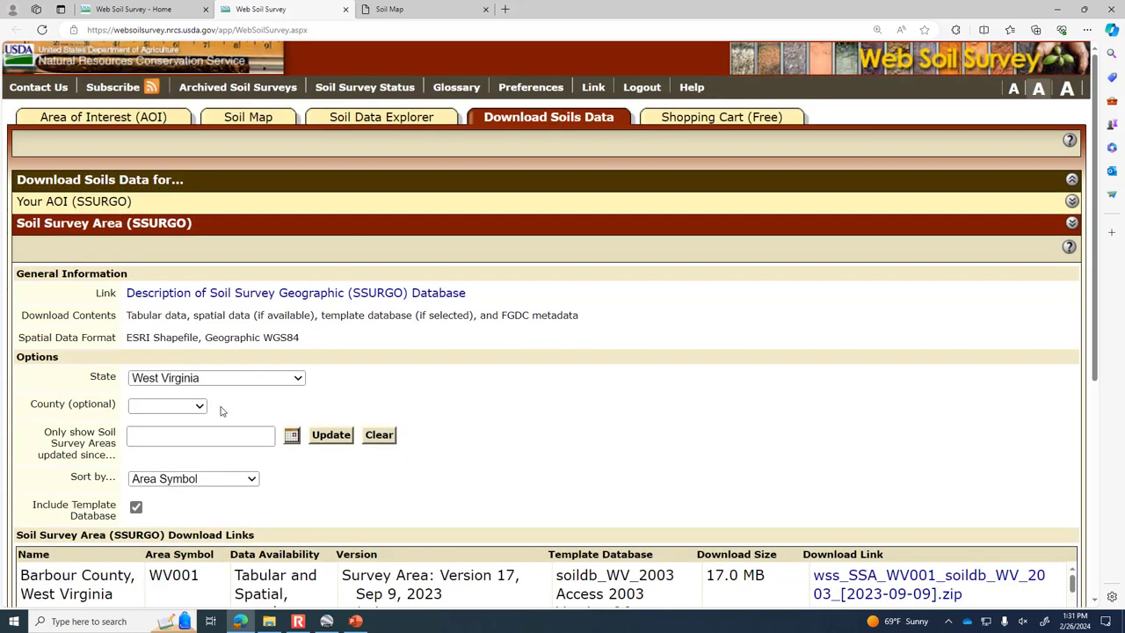
{"action": "left_click", "coordinate": [193, 406]}
{"action": "left_click", "coordinate": [167, 197]}
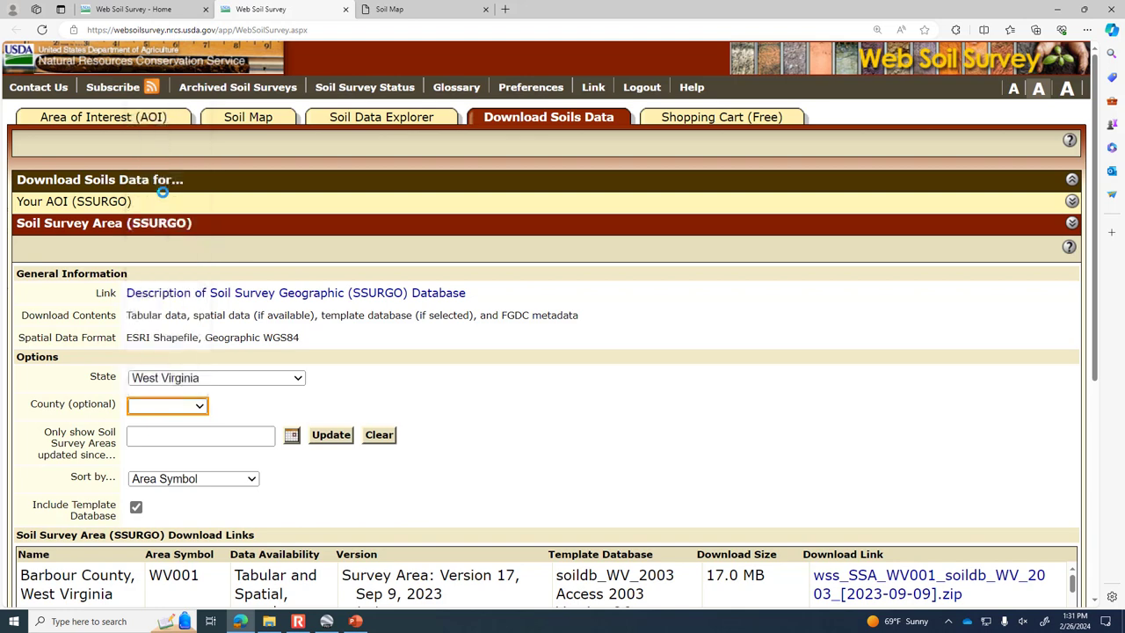
{"action": "scroll", "coordinate": [677, 355], "scroll_direction": "down", "scroll_amount": 2}
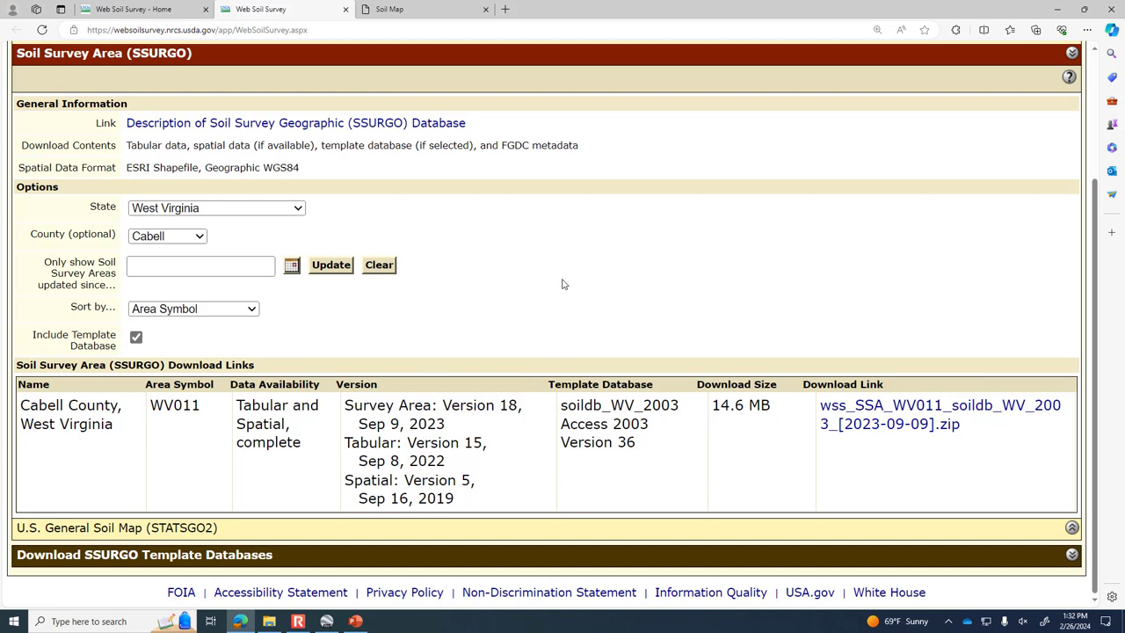
{"action": "scroll", "coordinate": [563, 284], "scroll_direction": "up", "scroll_amount": 1}
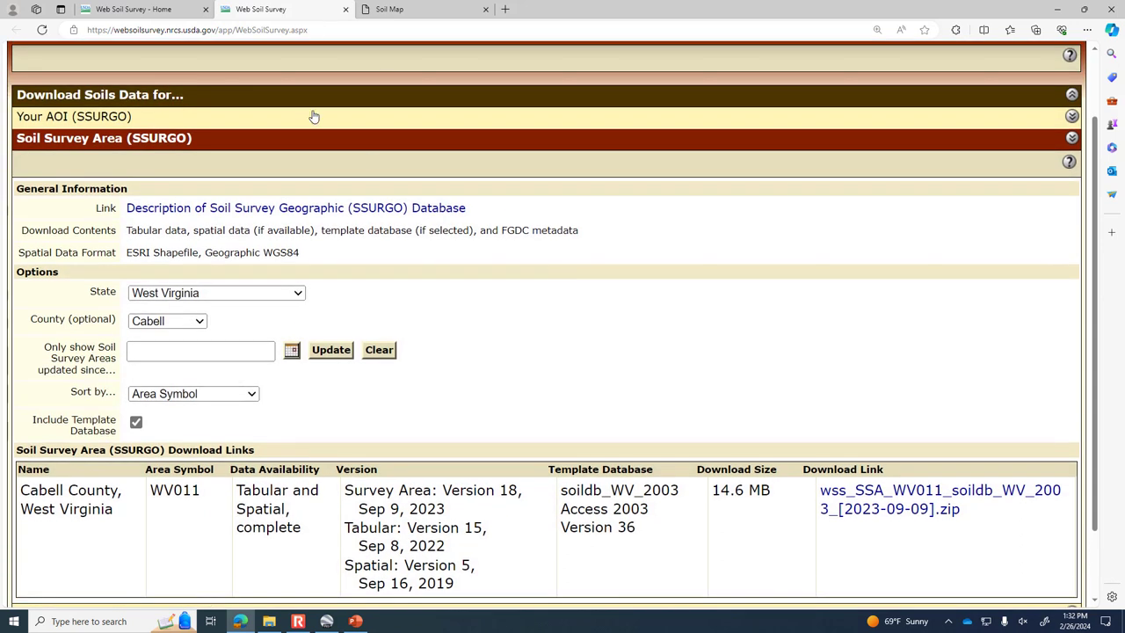
{"action": "scroll", "coordinate": [220, 132], "scroll_direction": "up", "scroll_amount": 1}
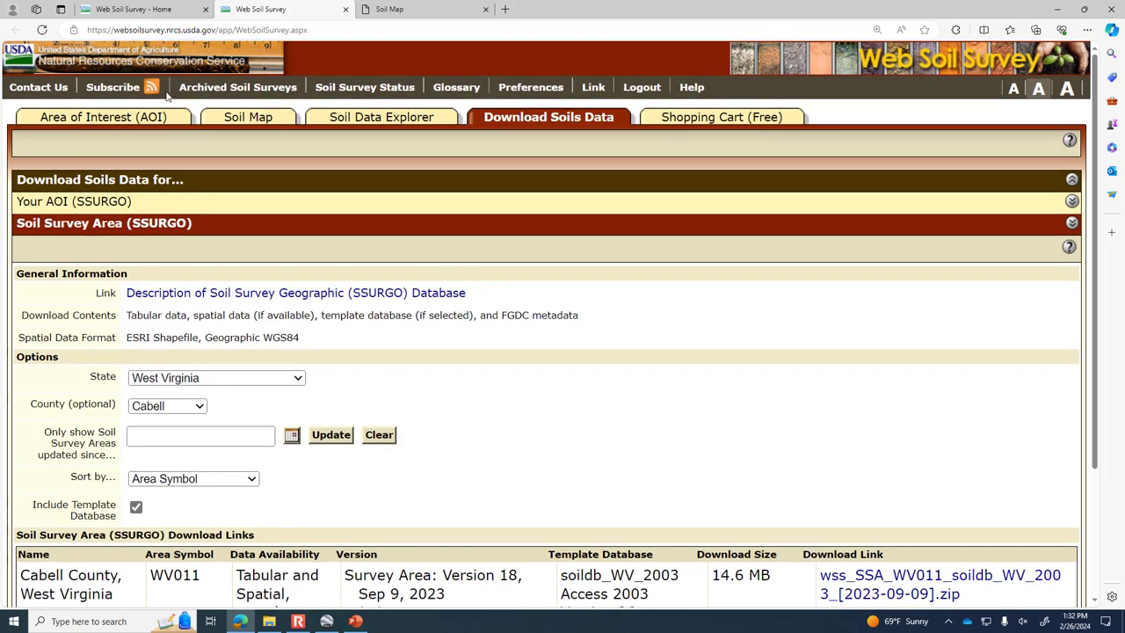
Export the area of interest as a zipped shapefile with the base filename "Mall region" and download the resulting zip file
{"action": "left_click", "coordinate": [154, 117]}
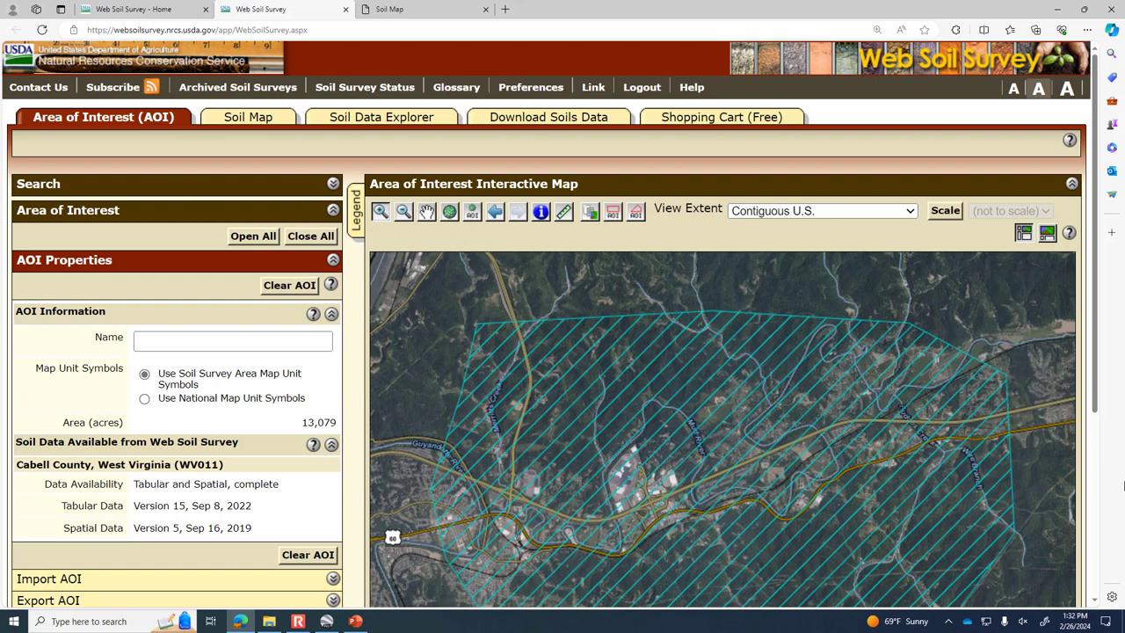
{"action": "left_click_drag", "start_coordinate": [1094, 388], "coordinate": [1096, 465]}
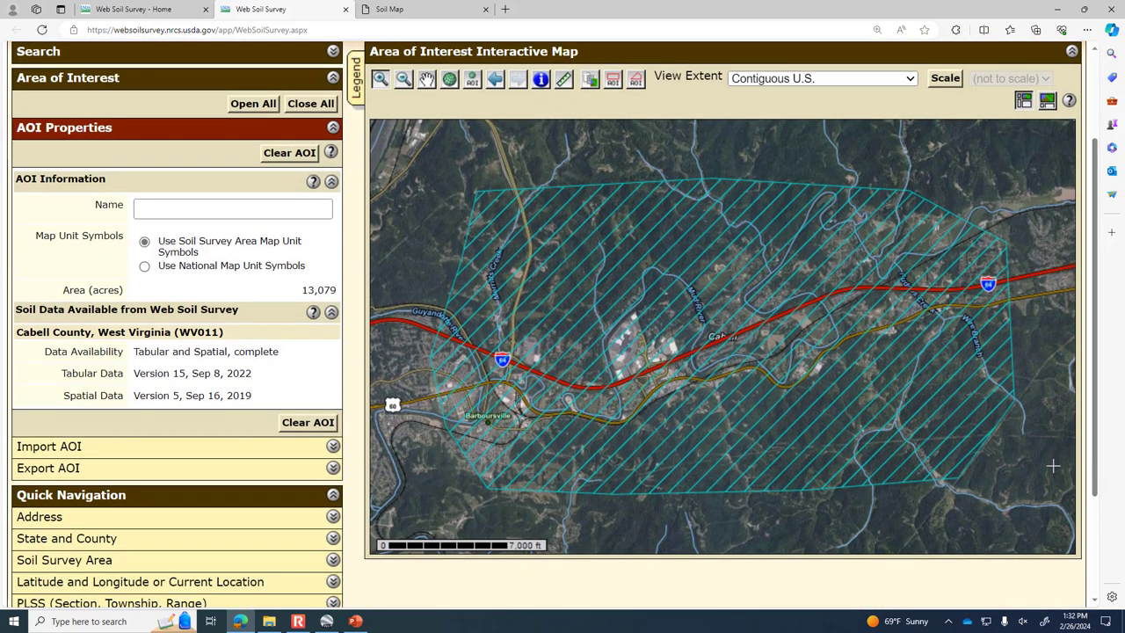
{"action": "left_click", "coordinate": [334, 470]}
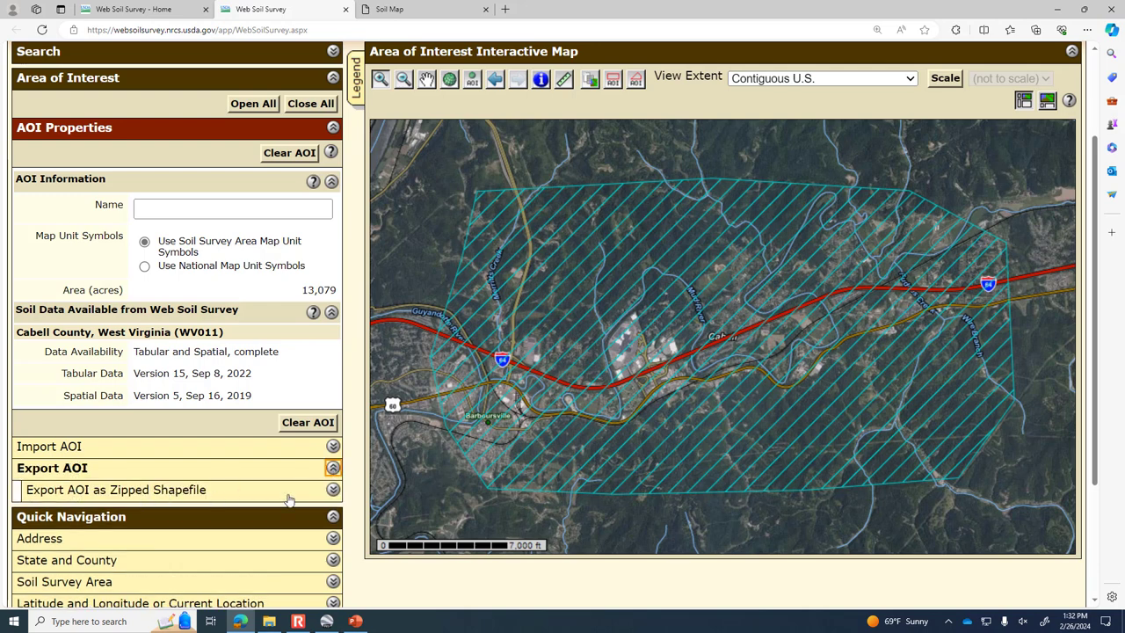
{"action": "left_click", "coordinate": [170, 496]}
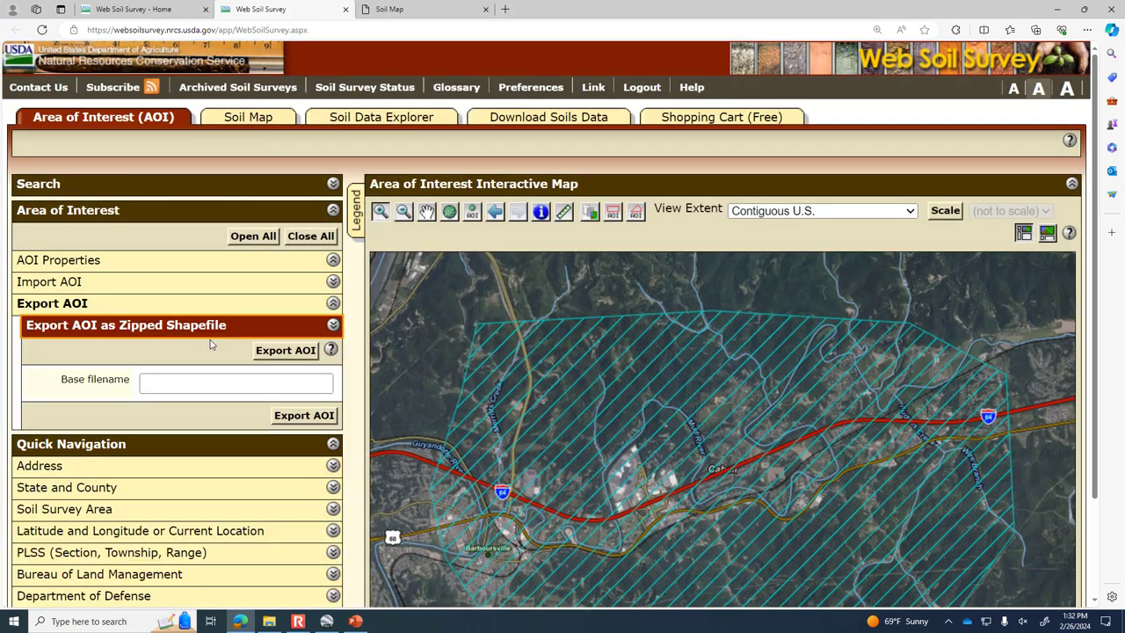
{"action": "left_click", "coordinate": [188, 384]}
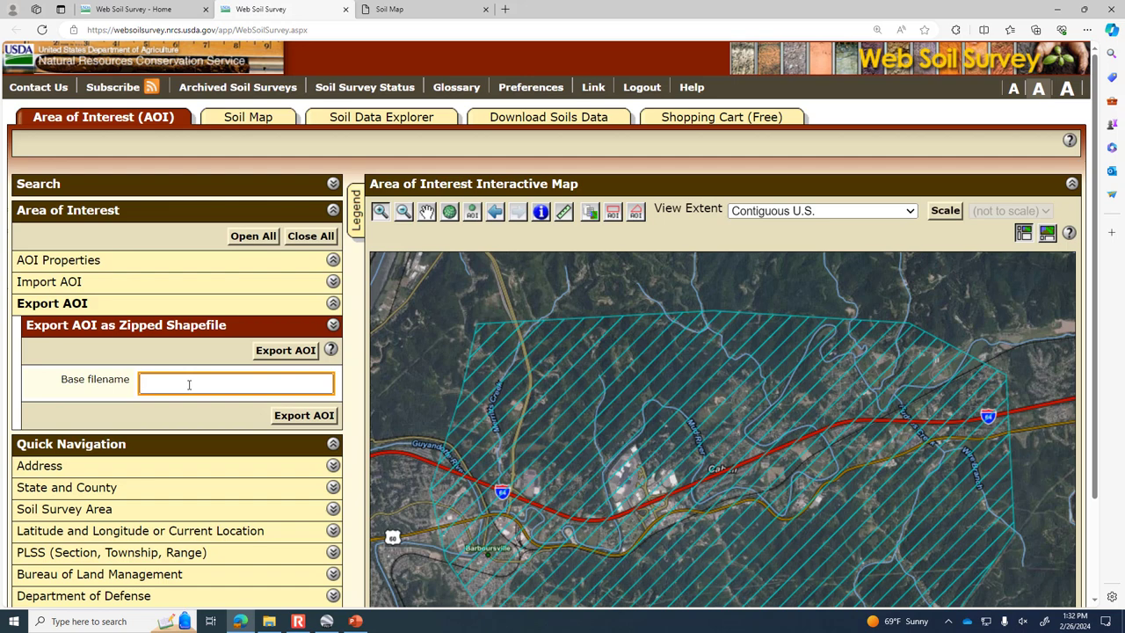
{"action": "type", "text": "Mall region"}
{"action": "left_click", "coordinate": [314, 414]}
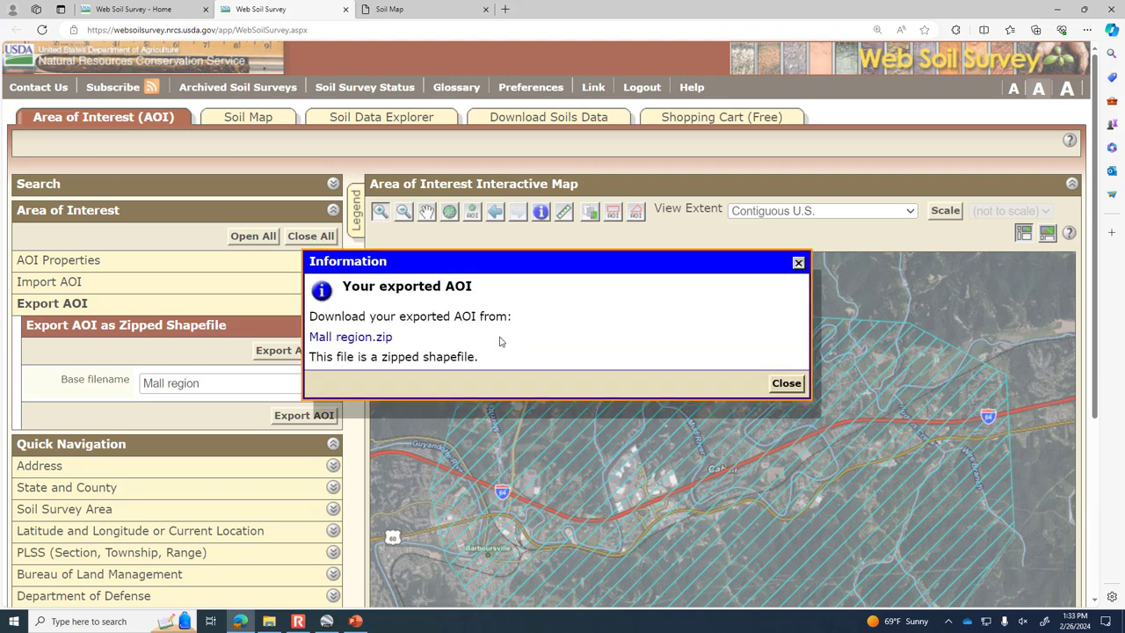
{"action": "left_click", "coordinate": [352, 341]}
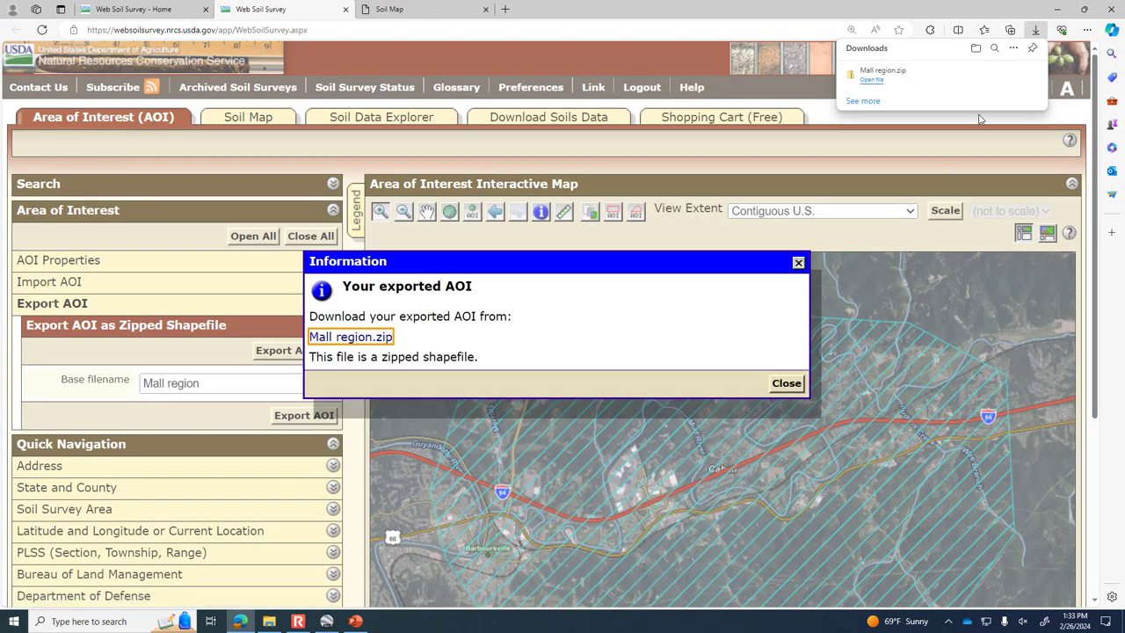
{"action": "left_click", "coordinate": [798, 262]}
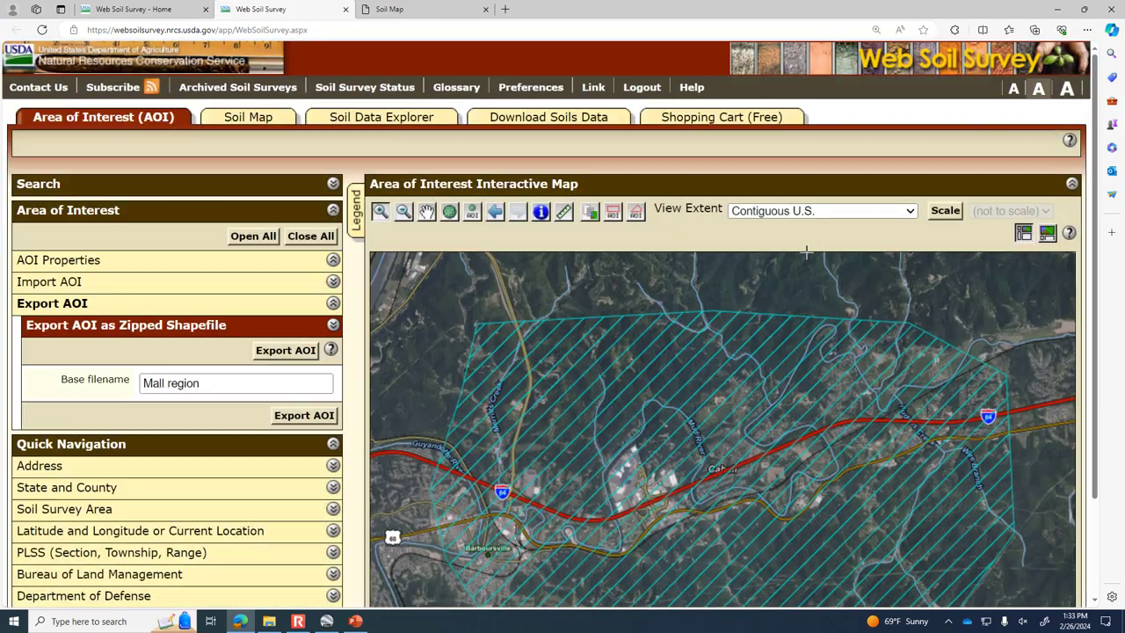
Switch to File Explorer and open Mall region.zip from the Downloads folder
{"action": "left_click", "coordinate": [270, 624]}
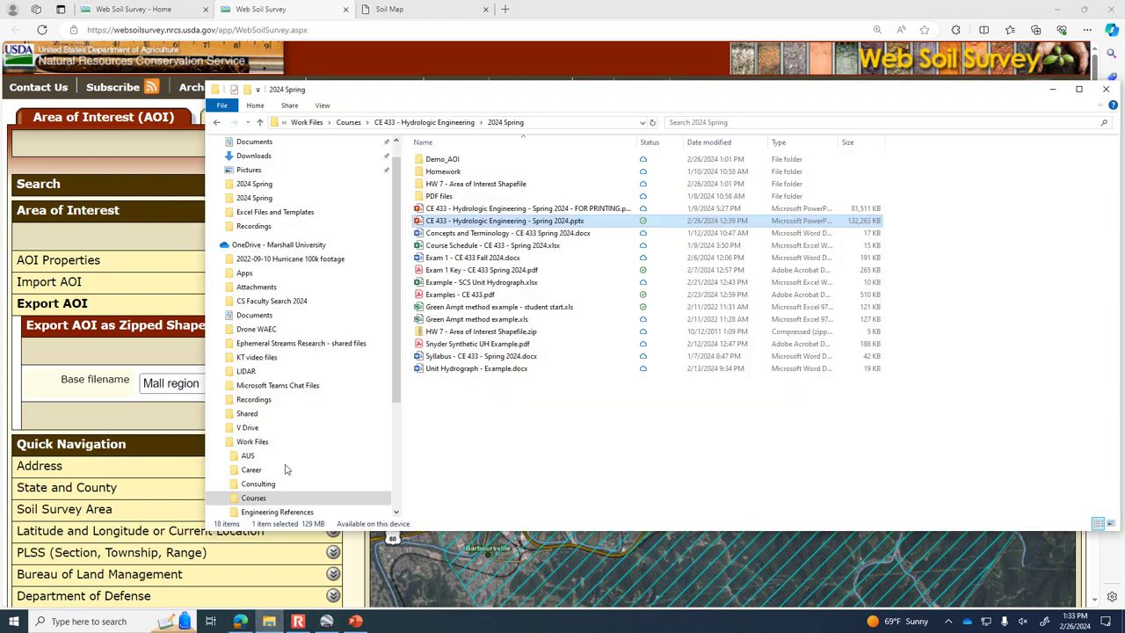
{"action": "left_click", "coordinate": [254, 156]}
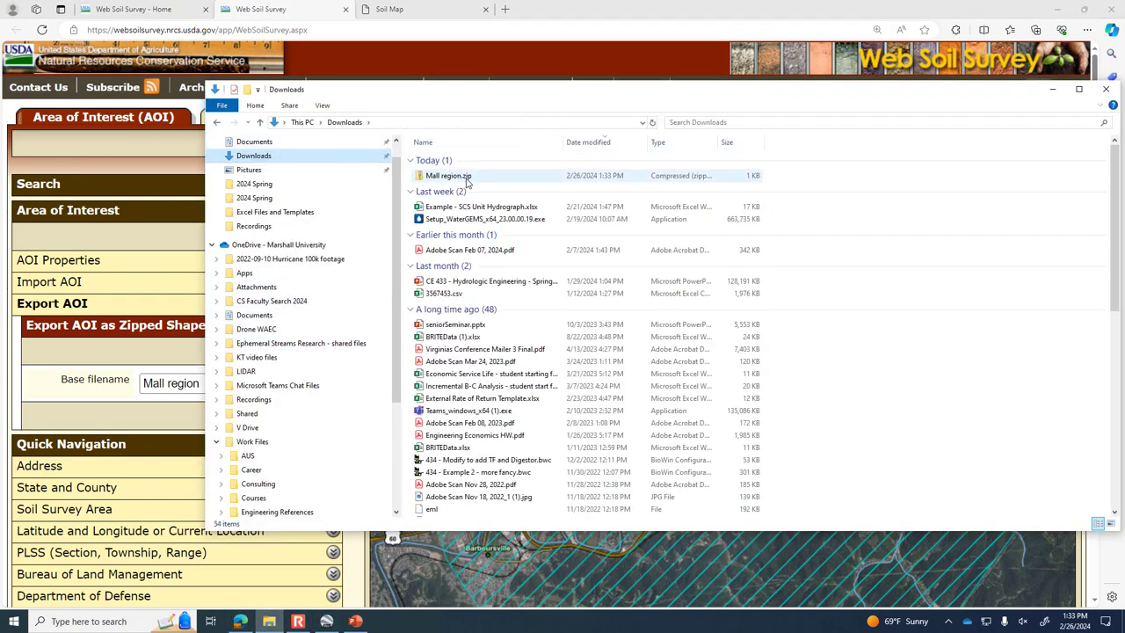
{"action": "double_click", "coordinate": [458, 178]}
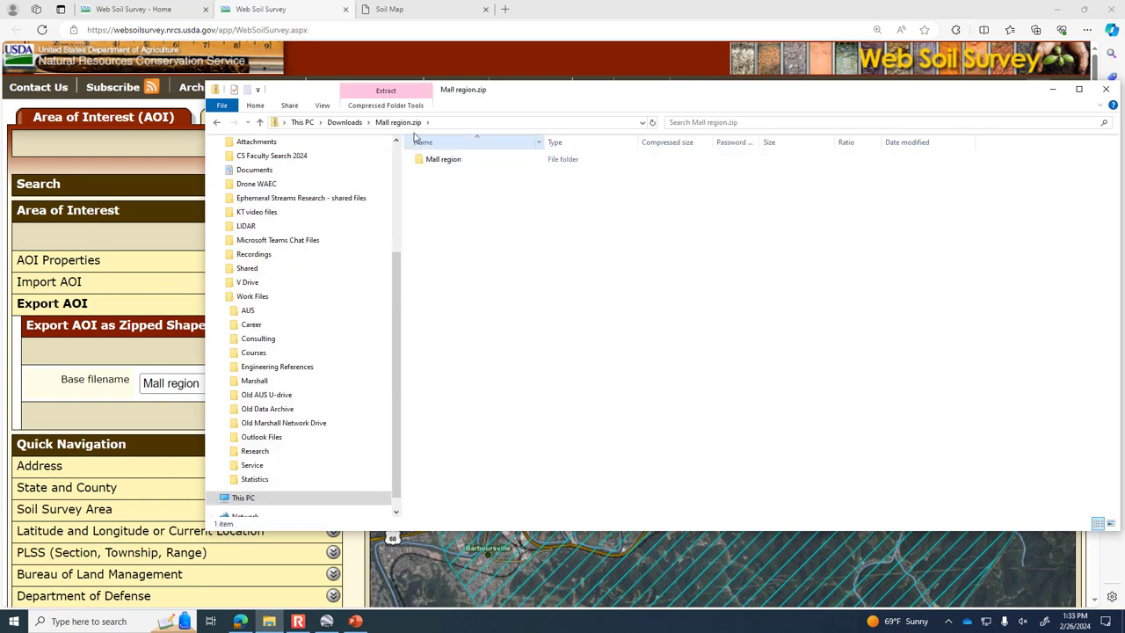
Extract all contents of the Mall region archive to C:\Temp\Mall
{"action": "left_click", "coordinate": [392, 107]}
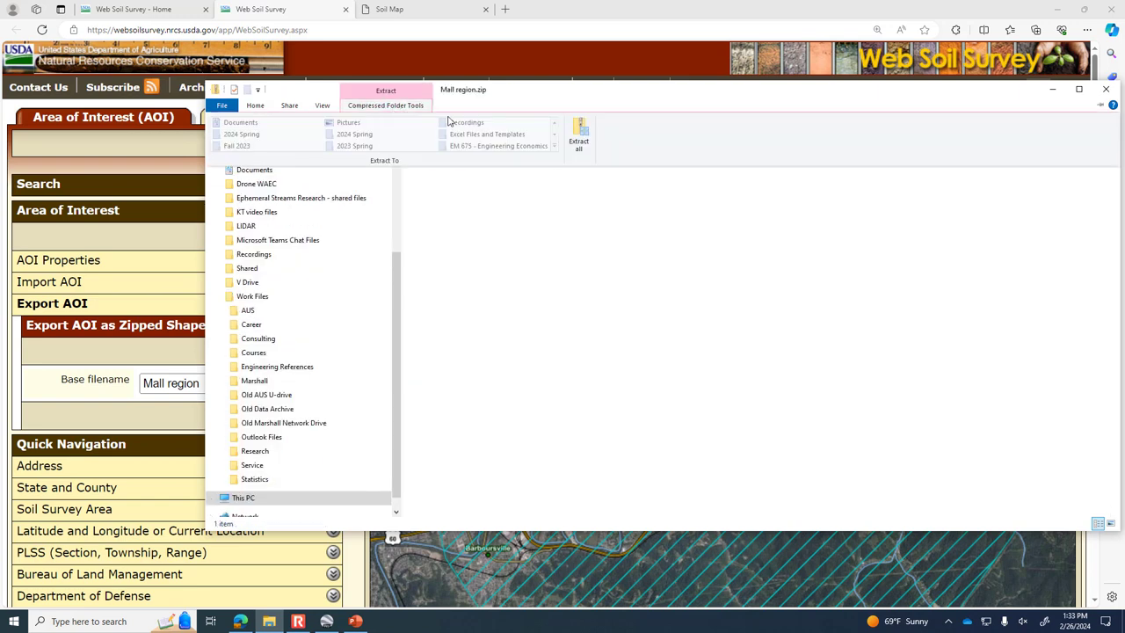
{"action": "left_click", "coordinate": [579, 136]}
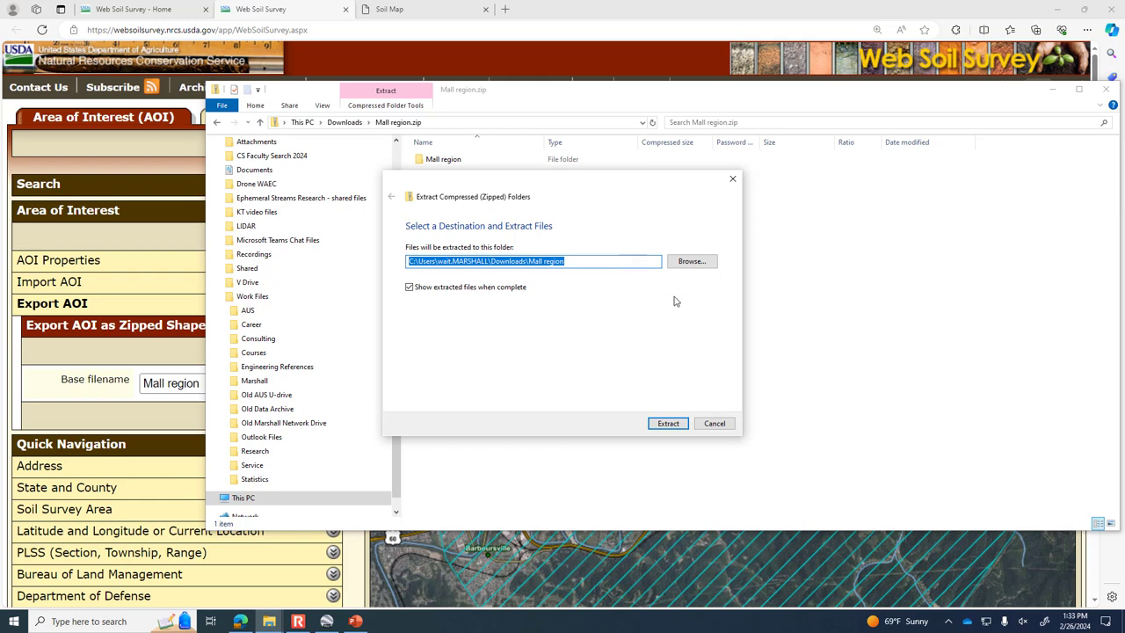
{"action": "left_click", "coordinate": [692, 263]}
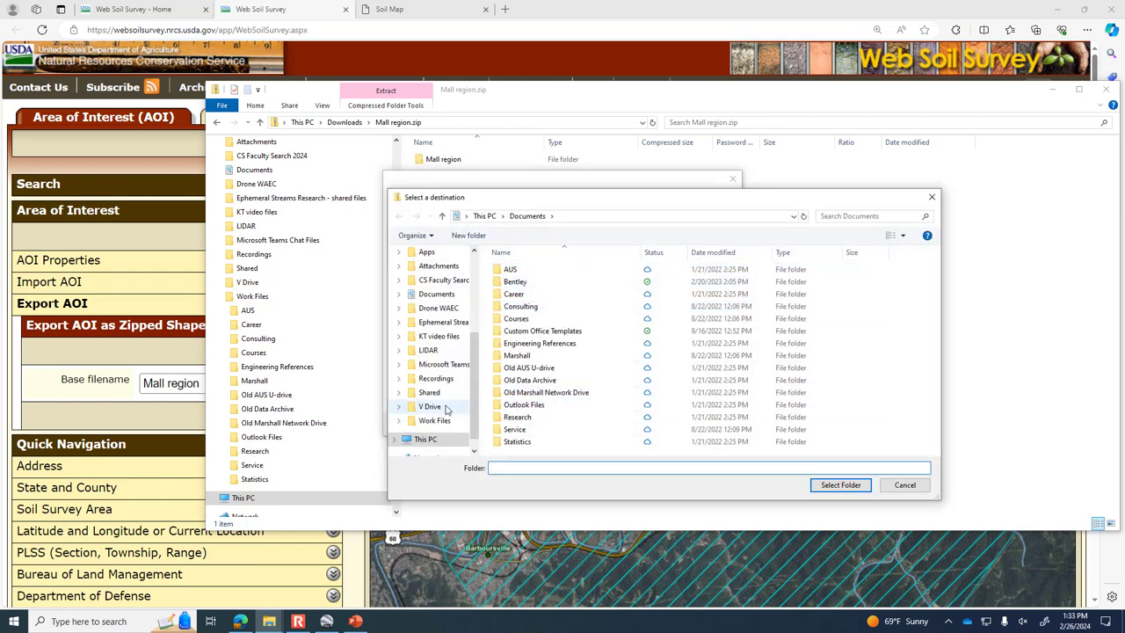
{"action": "left_click", "coordinate": [428, 426]}
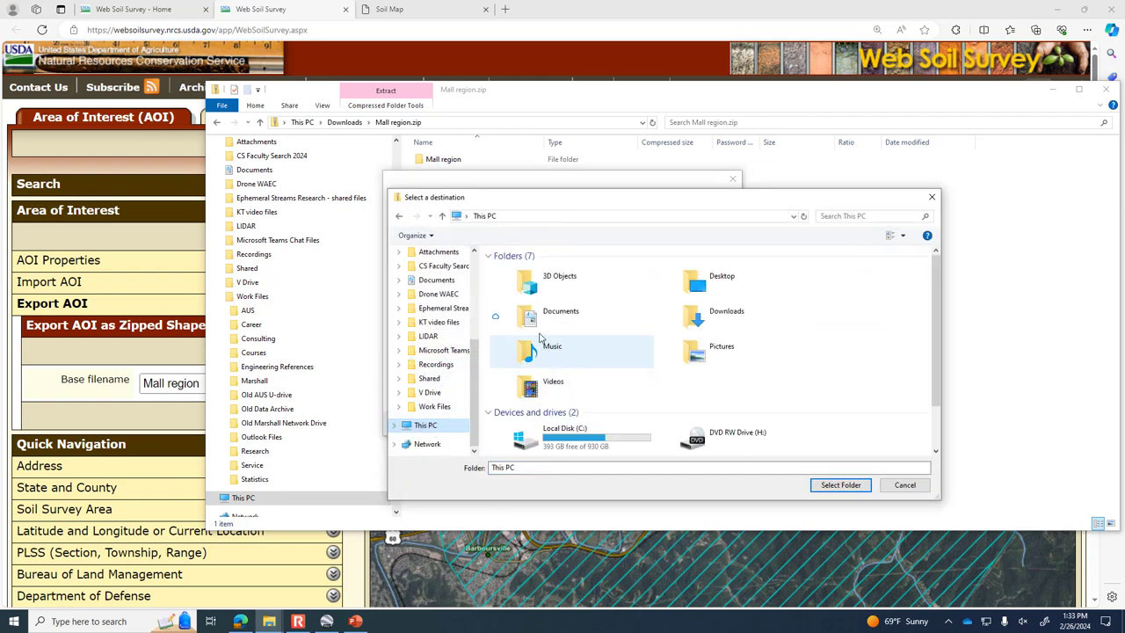
{"action": "double_click", "coordinate": [571, 435]}
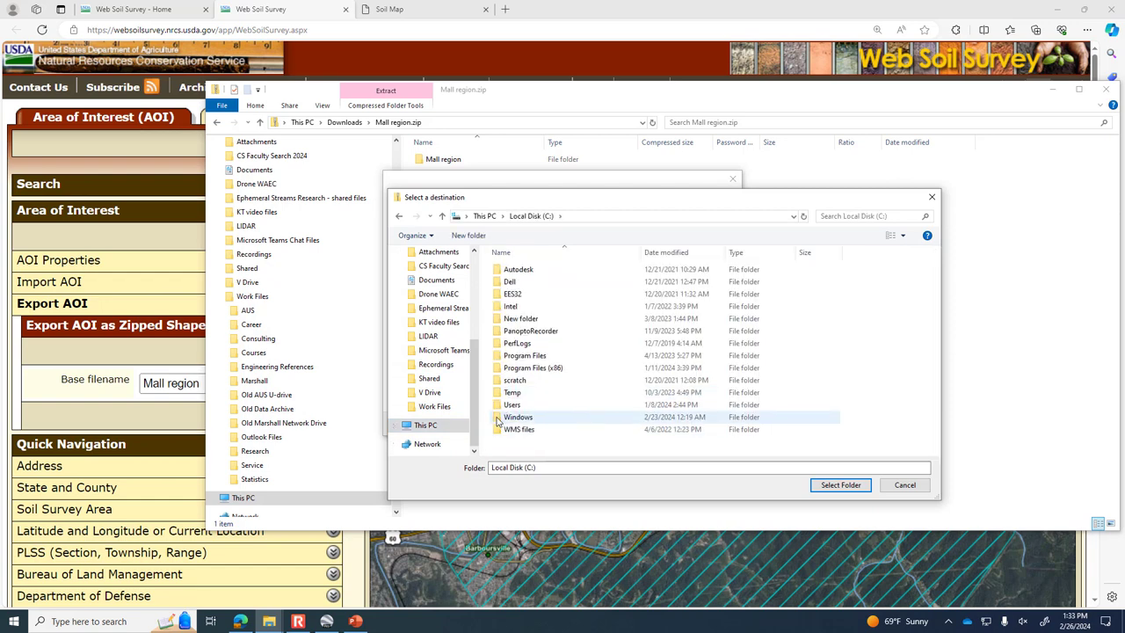
{"action": "left_click", "coordinate": [517, 394]}
{"action": "double_click", "coordinate": [517, 395]}
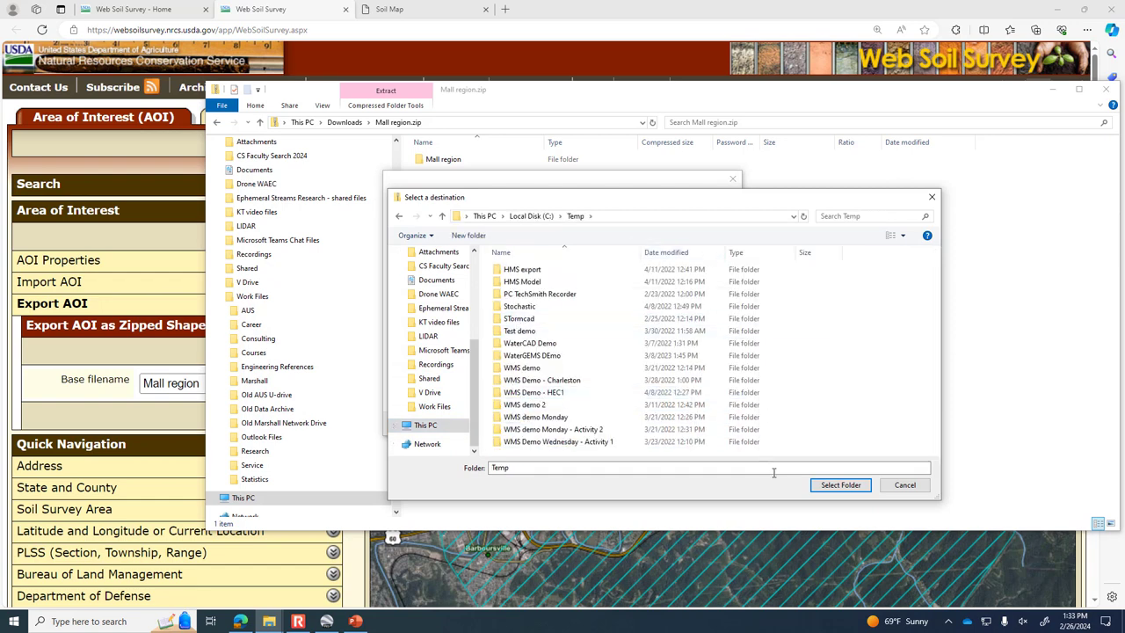
{"action": "left_click", "coordinate": [840, 485]}
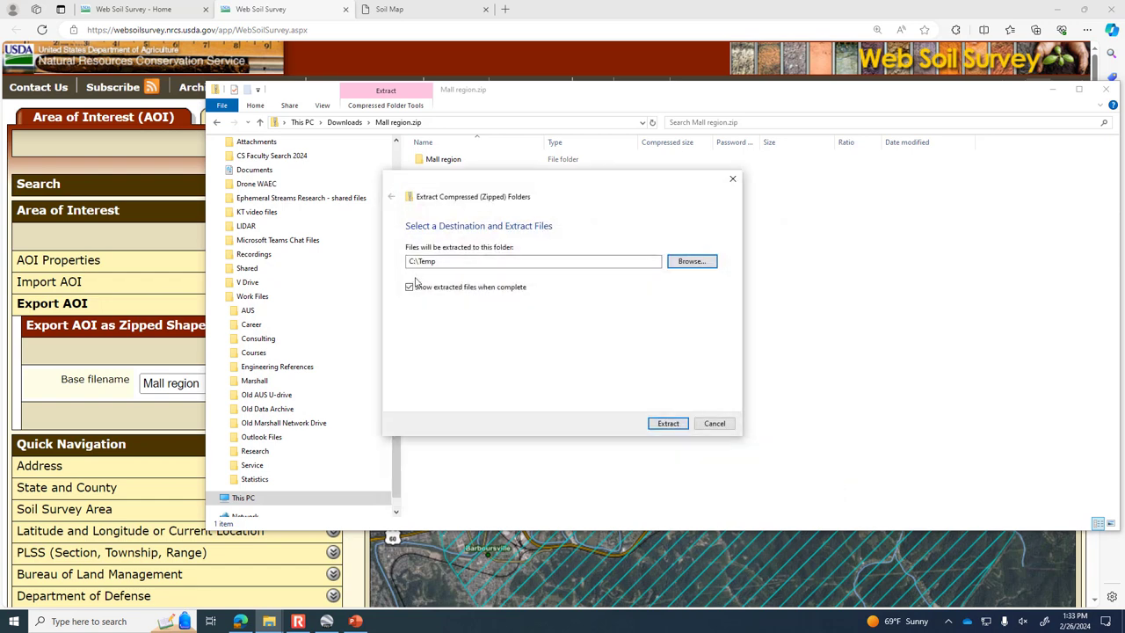
{"action": "left_click", "coordinate": [468, 260]}
{"action": "type", "text": "\\Mall"}
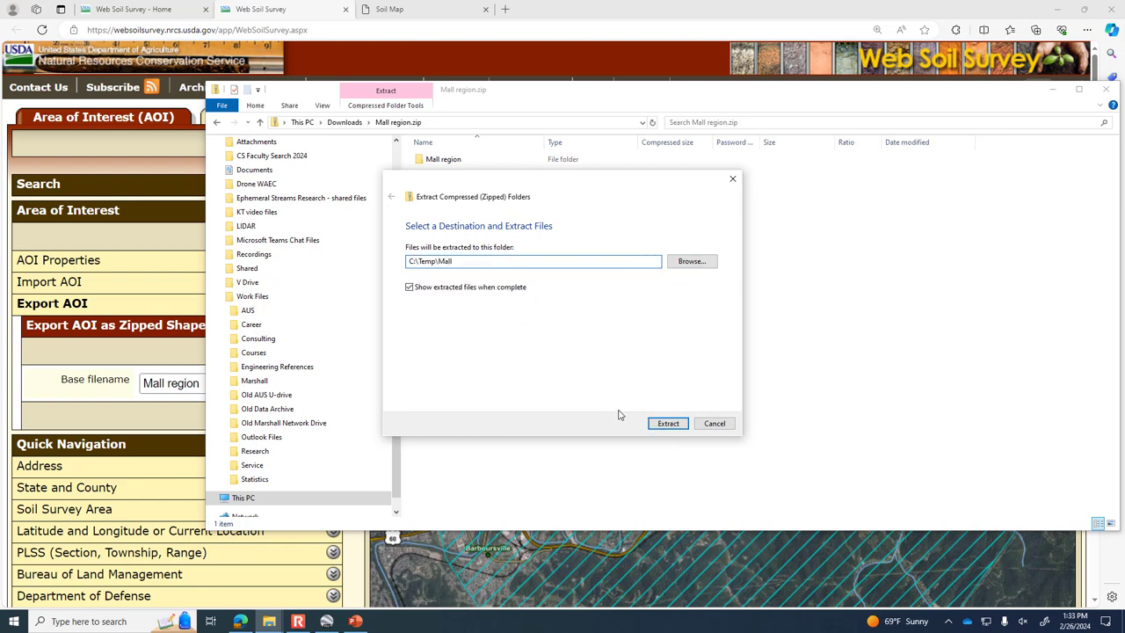
{"action": "left_click", "coordinate": [668, 424]}
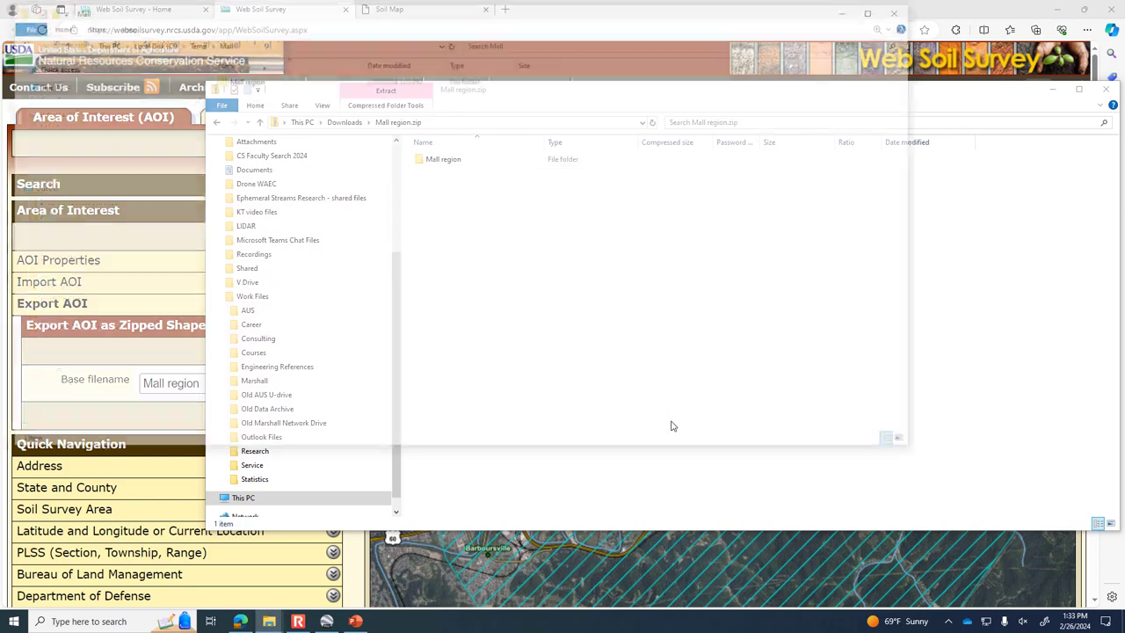
Open the extracted Mall region folder and examine the component files of the shapefile
{"action": "double_click", "coordinate": [245, 81]}
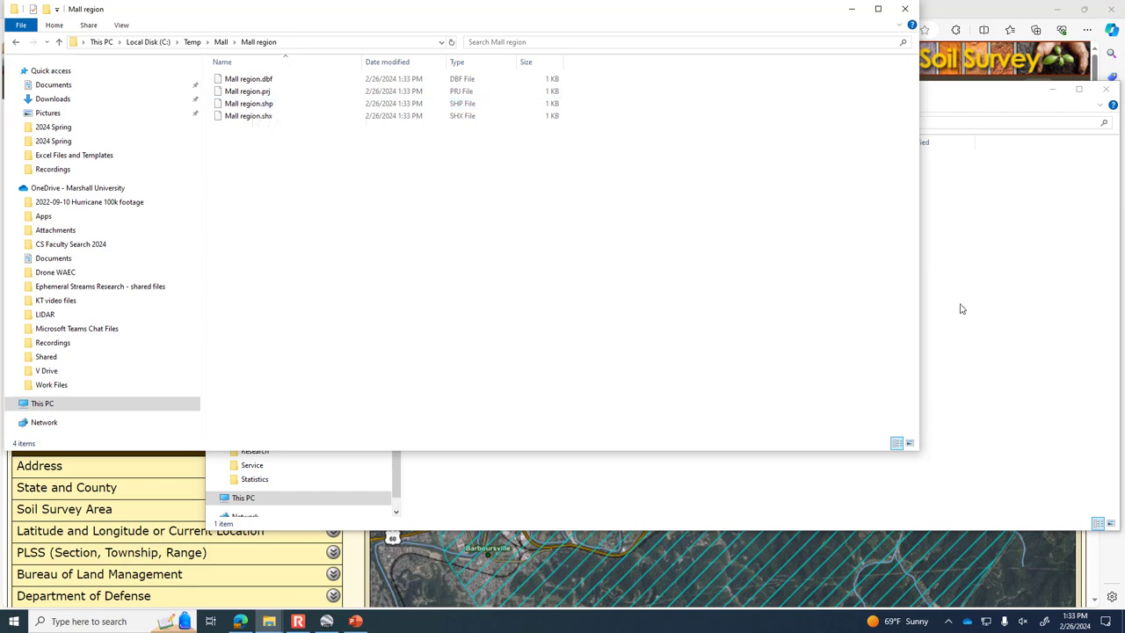
{"action": "left_click", "coordinate": [1065, 592]}
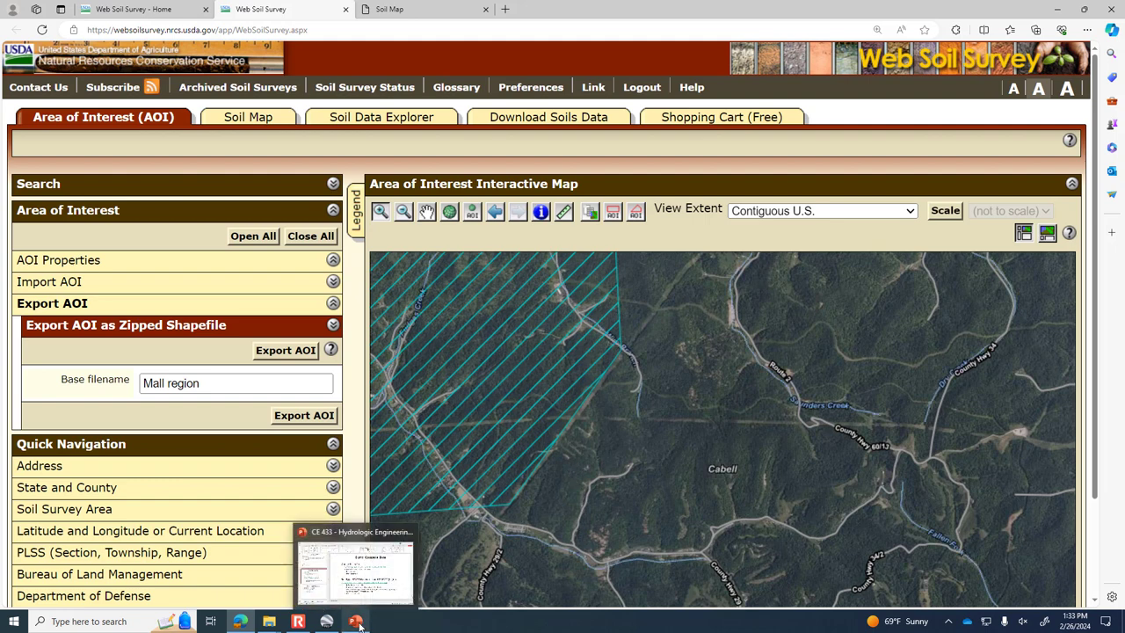
{"action": "mouse_move", "coordinate": [275, 624]}
{"action": "left_click", "coordinate": [320, 596]}
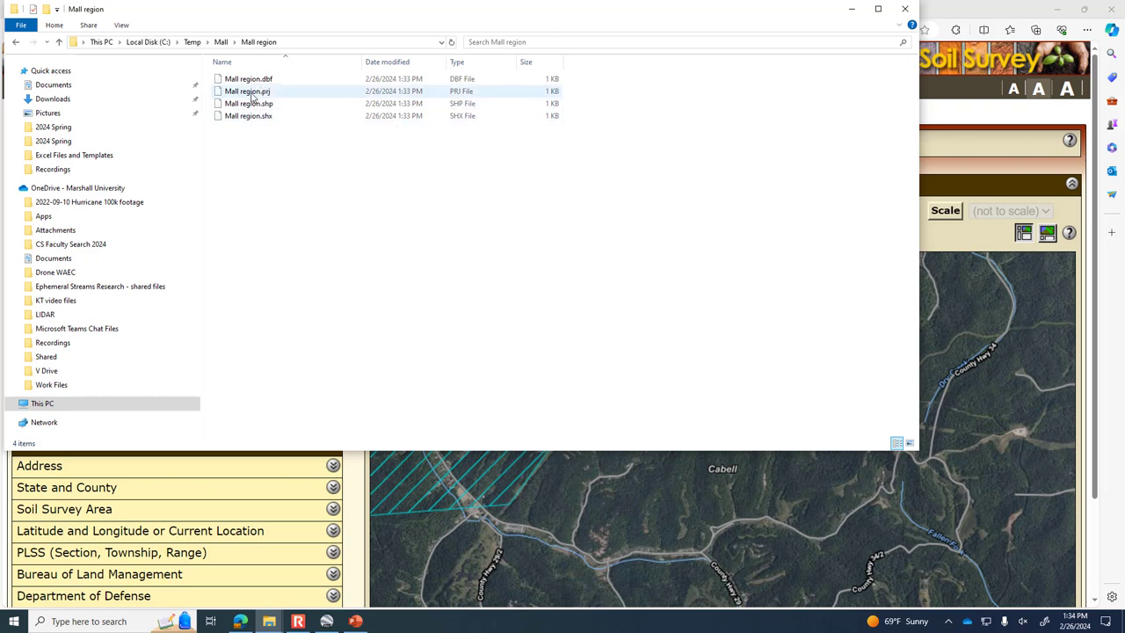
{"action": "mouse_move", "coordinate": [271, 92]}
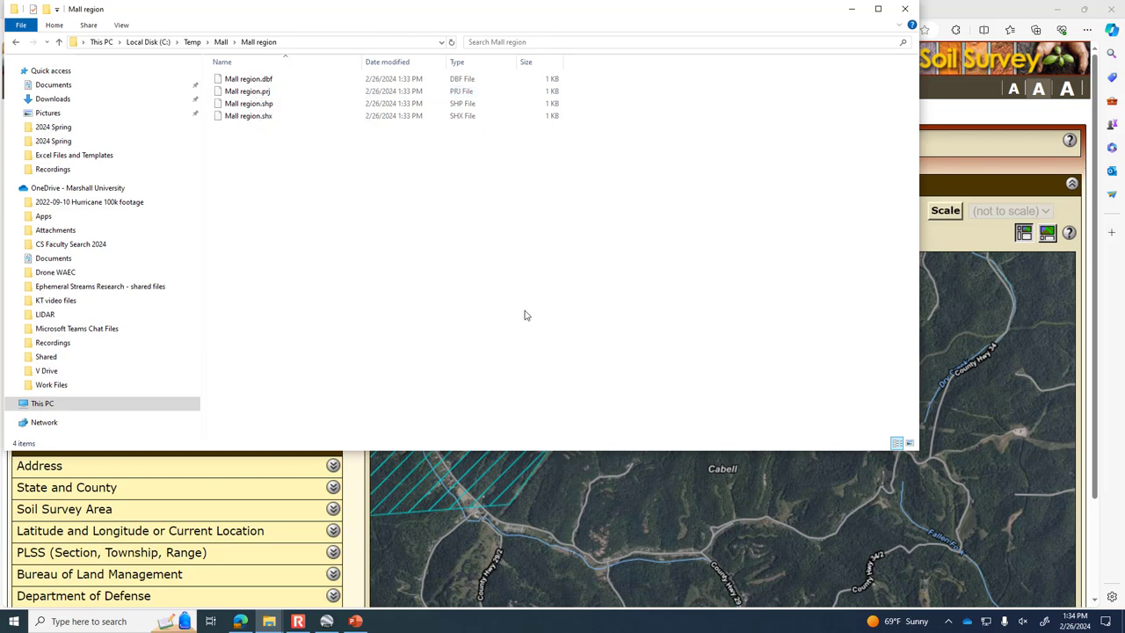
Switch to Google Earth Pro for a brief look, and return to Web Soil Survey in the browser
{"action": "left_click", "coordinate": [326, 621]}
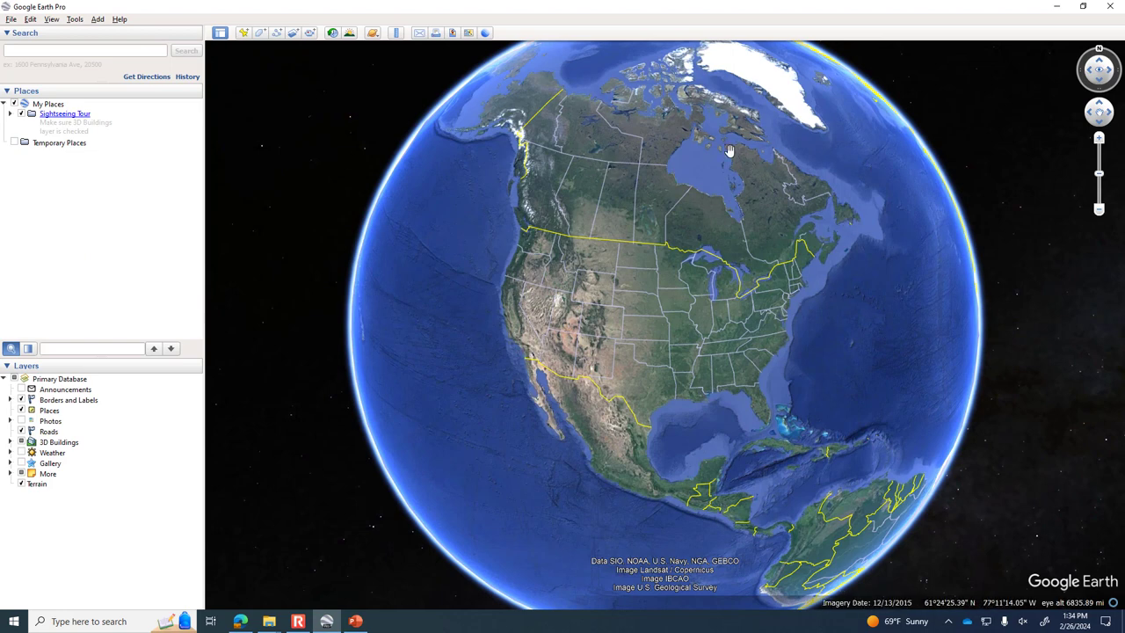
{"action": "left_click", "coordinate": [269, 621]}
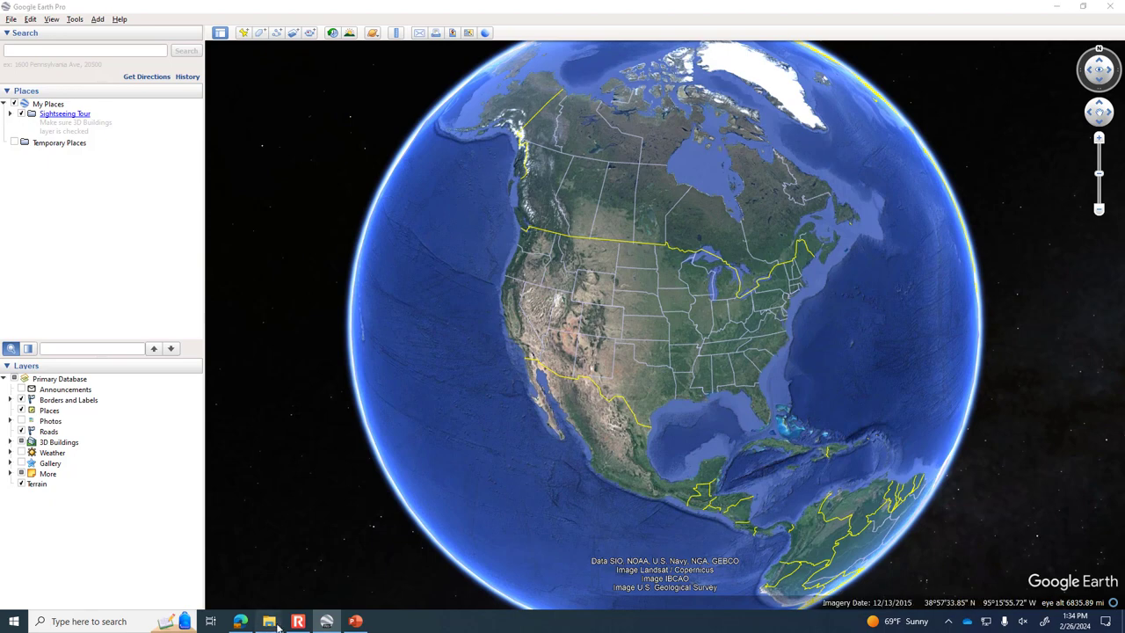
{"action": "left_click", "coordinate": [240, 621]}
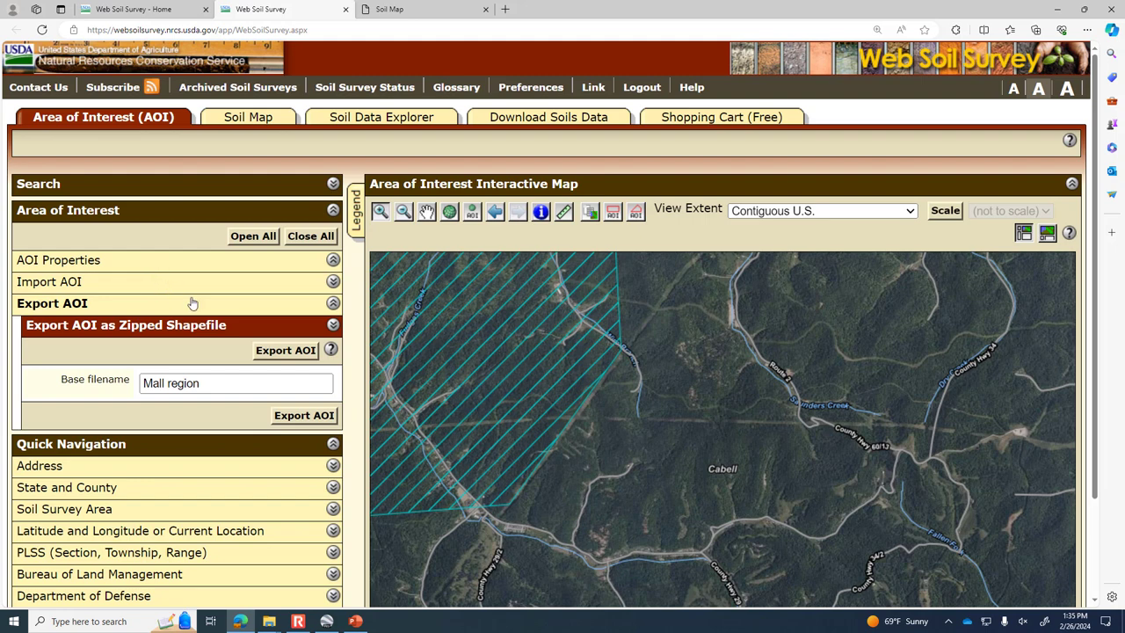
Open the properties of the current area of interest and clear the AOI from the map
{"action": "left_click", "coordinate": [87, 216]}
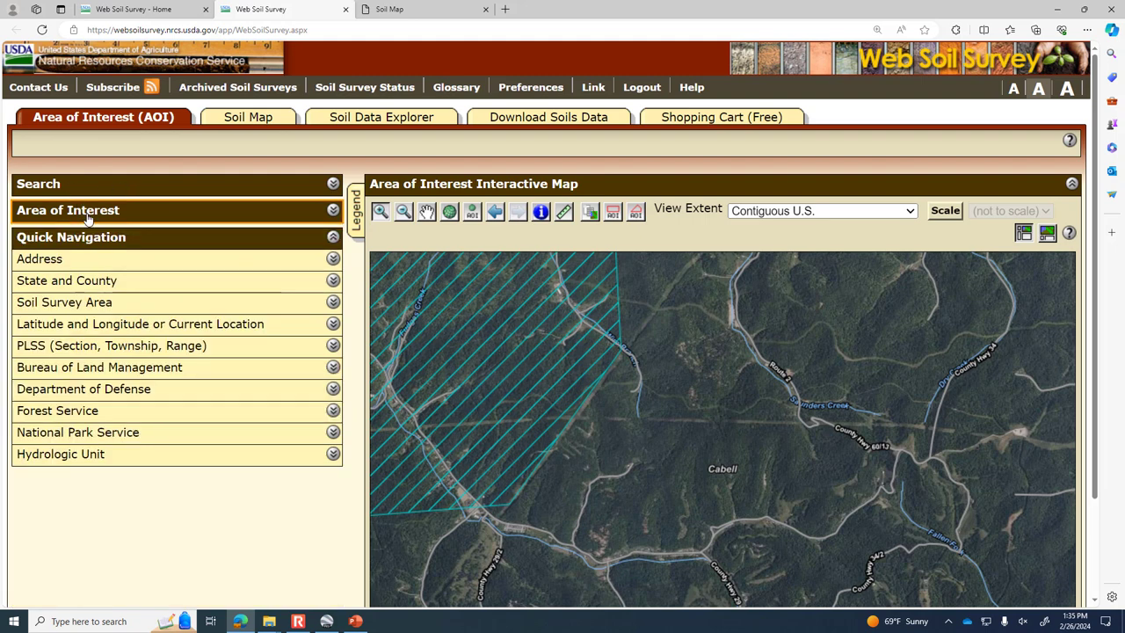
{"action": "left_click", "coordinate": [335, 210]}
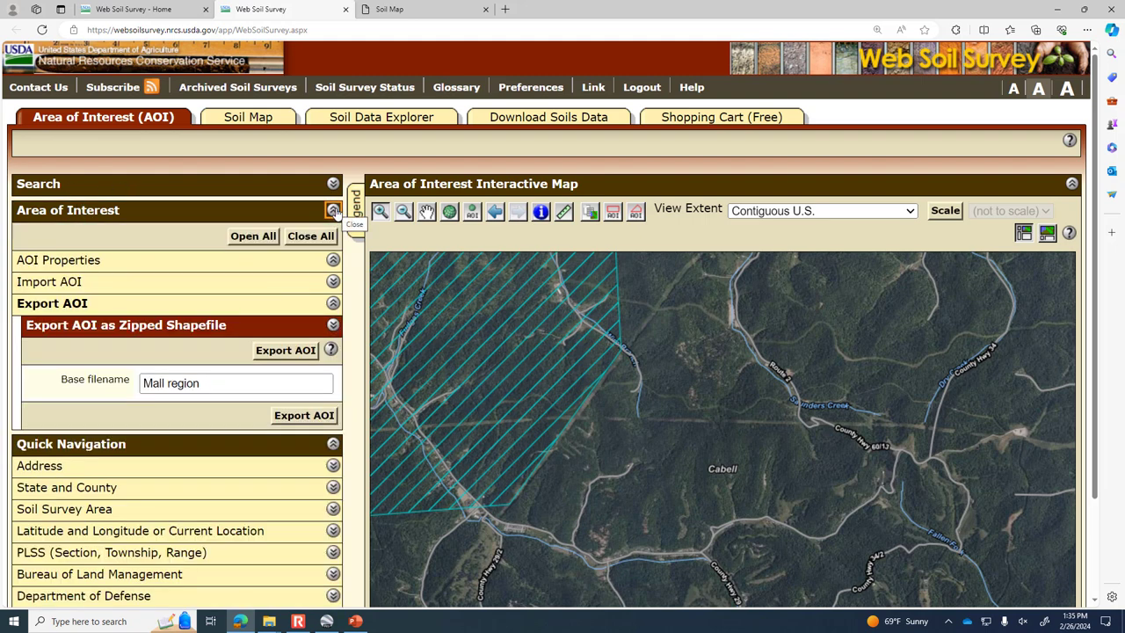
{"action": "left_click", "coordinate": [334, 260]}
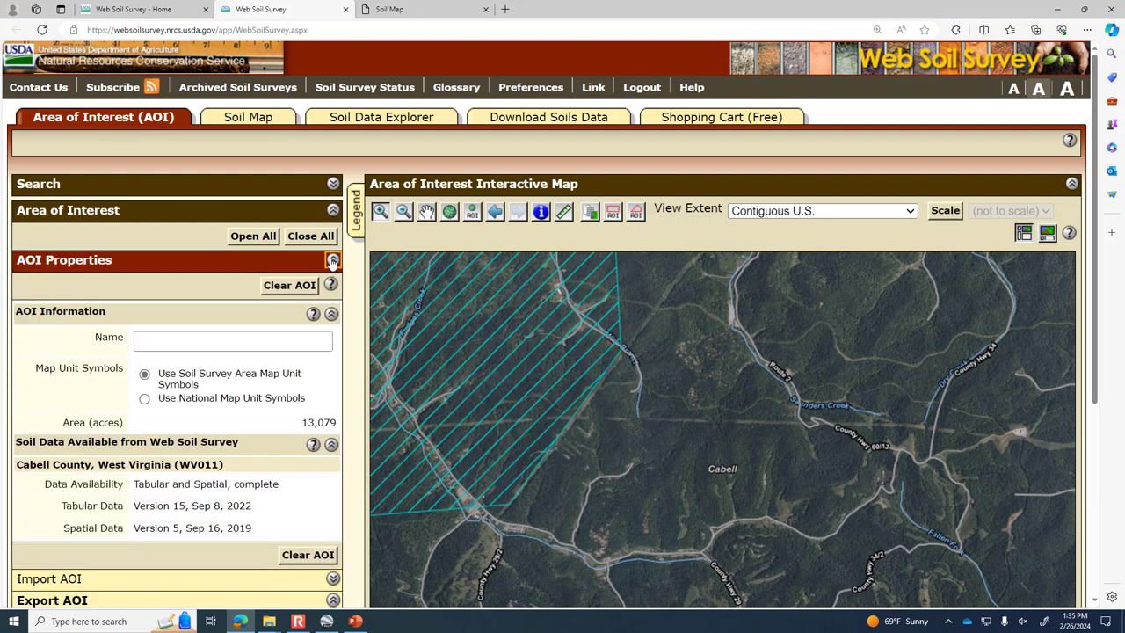
{"action": "left_click", "coordinate": [279, 290]}
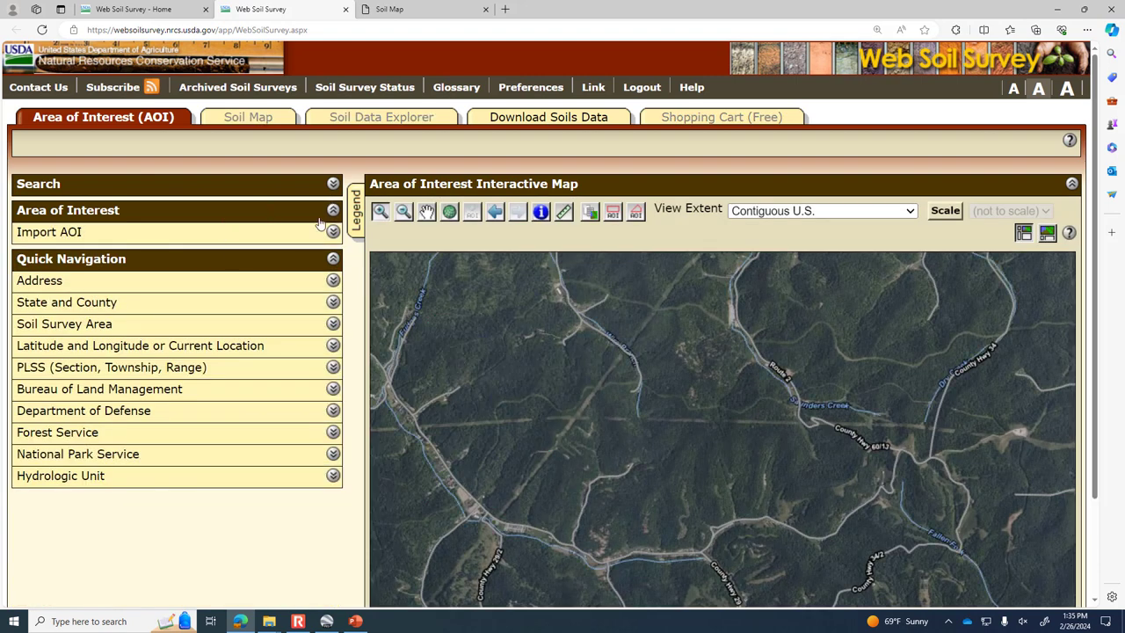
Create an AOI from the zipped shapefile HW 7 - Area of Interest Shapefile.zip in the CE 433 - Hydrologic Engineering 2024 Spring folder
{"action": "left_click", "coordinate": [331, 232]}
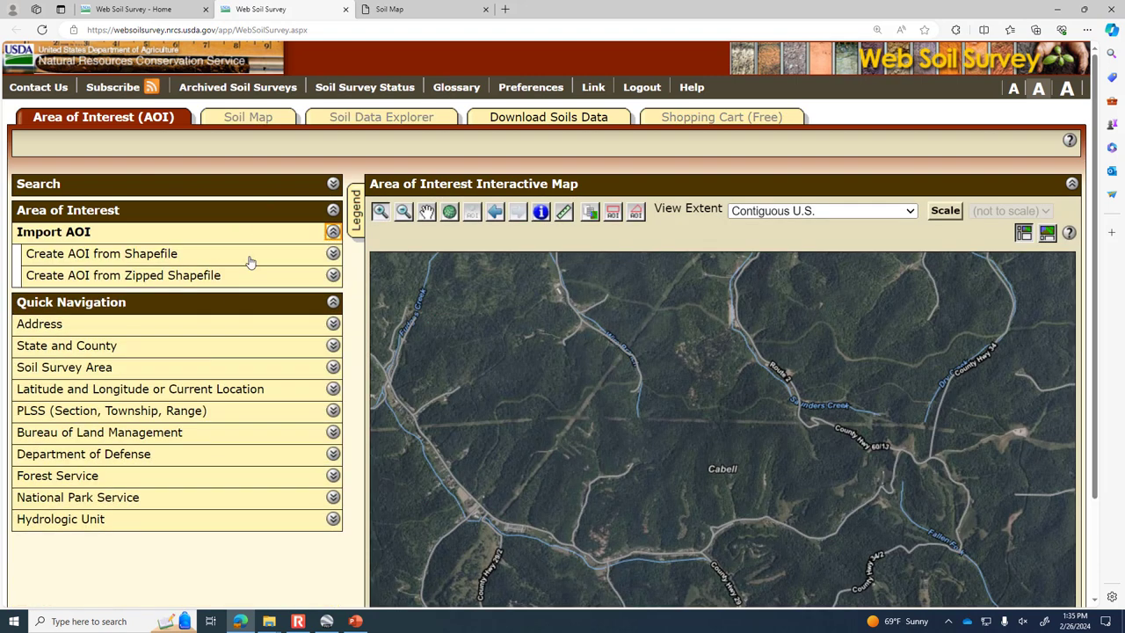
{"action": "left_click", "coordinate": [333, 276]}
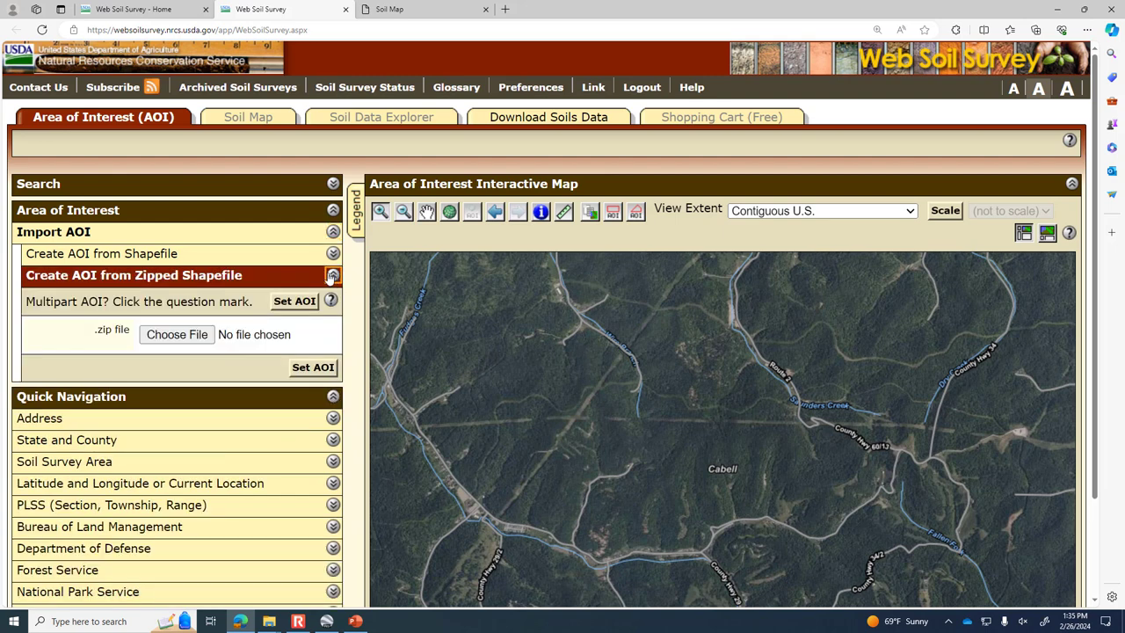
{"action": "left_click", "coordinate": [178, 335]}
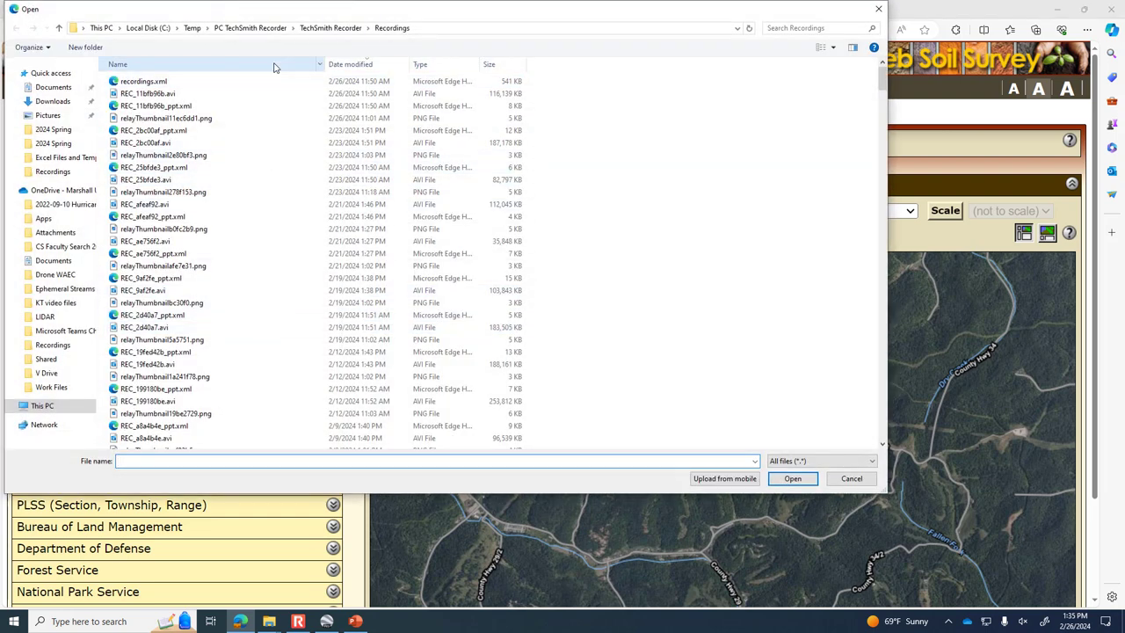
{"action": "left_click", "coordinate": [48, 386]}
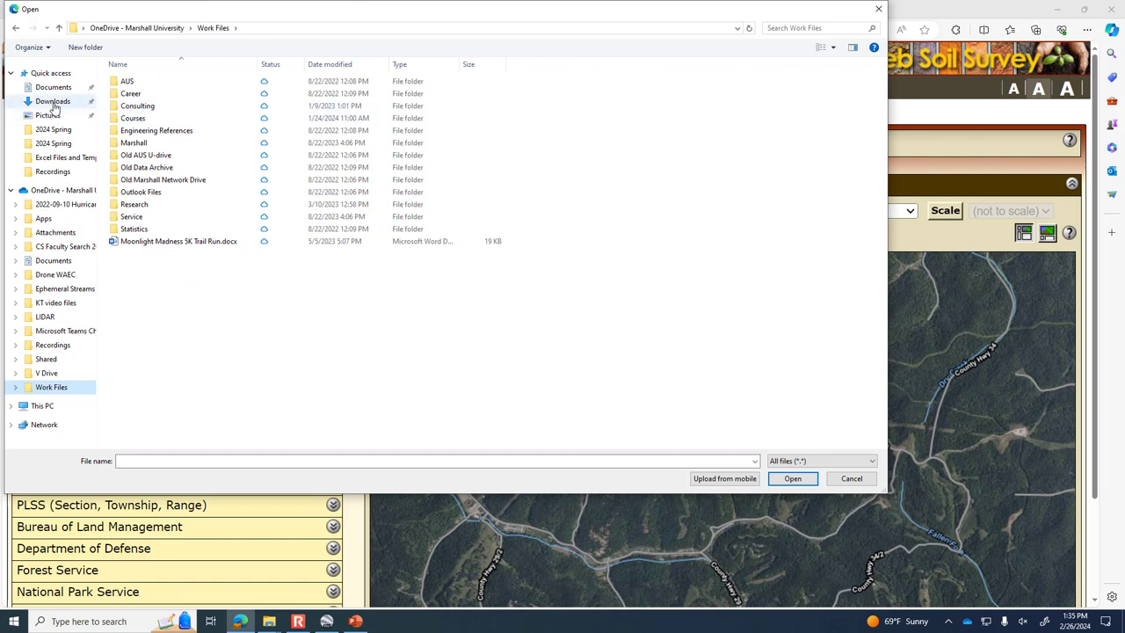
{"action": "left_click", "coordinate": [143, 121]}
{"action": "double_click", "coordinate": [143, 122]}
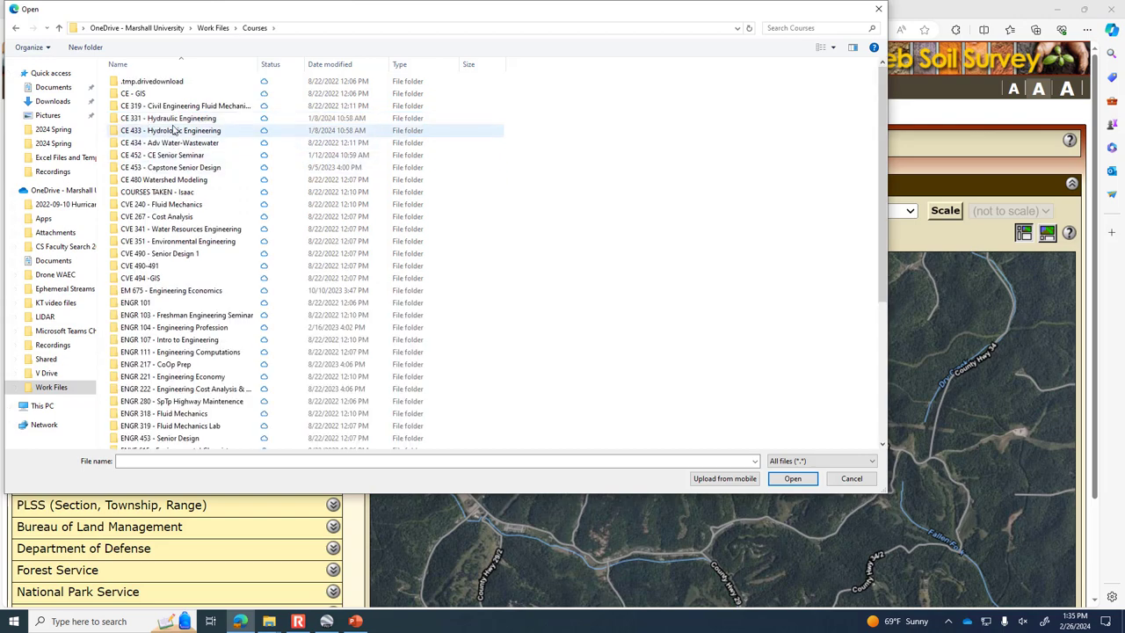
{"action": "double_click", "coordinate": [173, 131]}
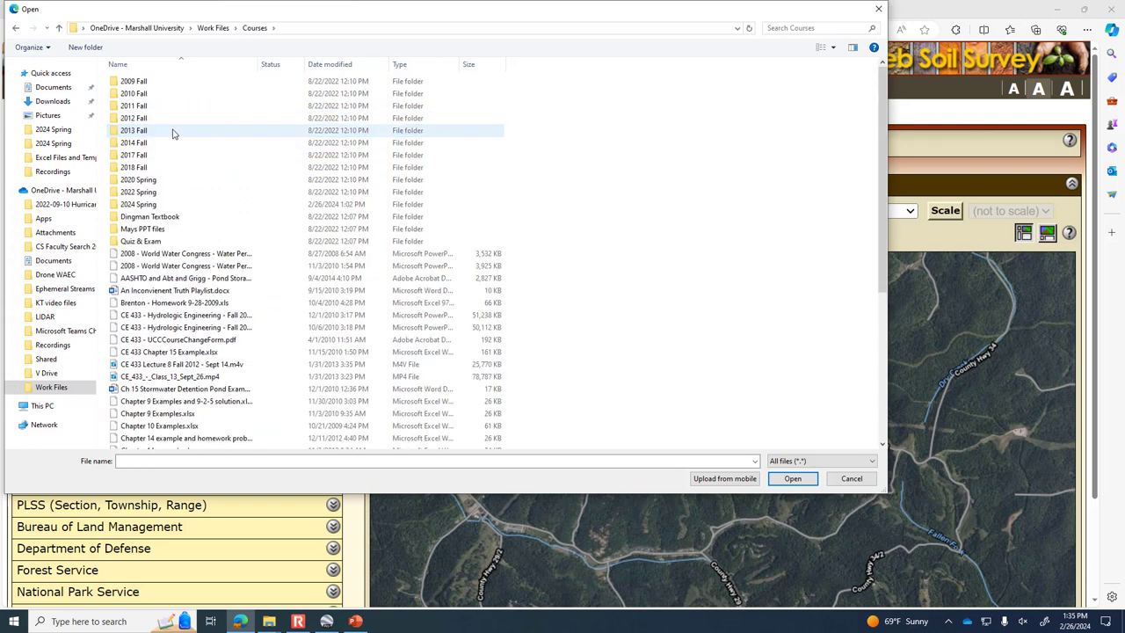
{"action": "double_click", "coordinate": [150, 205]}
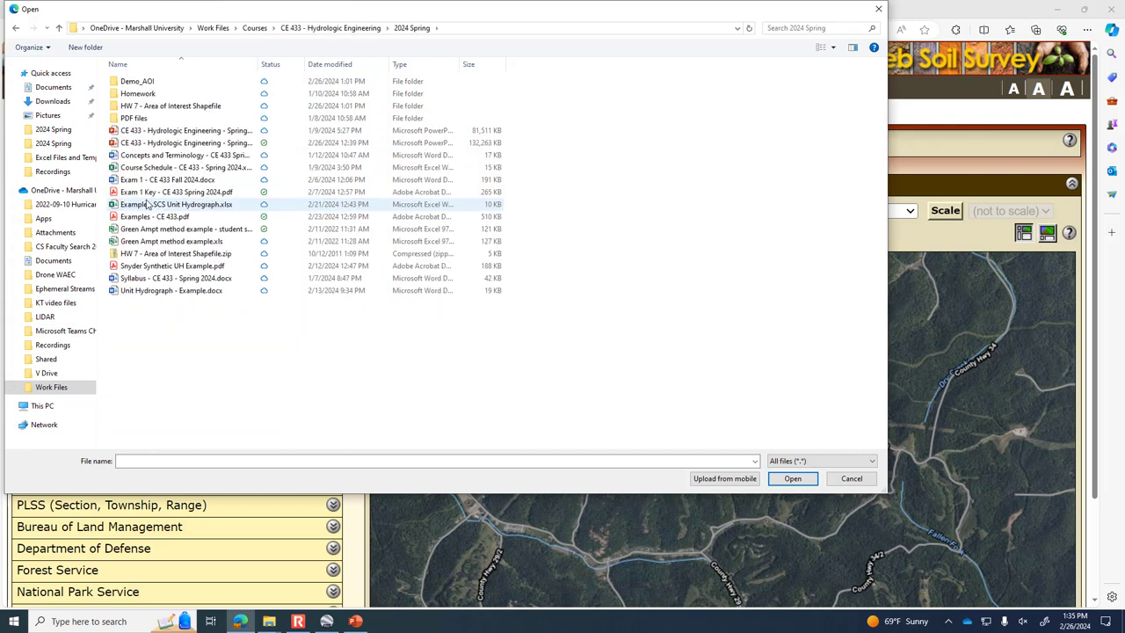
{"action": "left_click", "coordinate": [133, 255]}
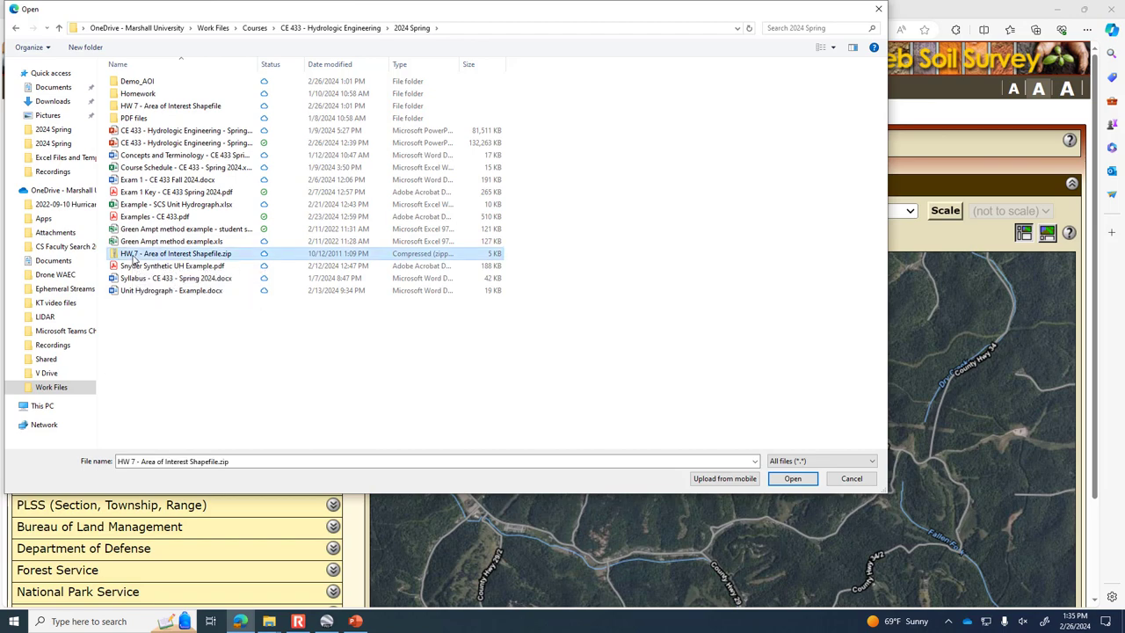
{"action": "left_click", "coordinate": [793, 481]}
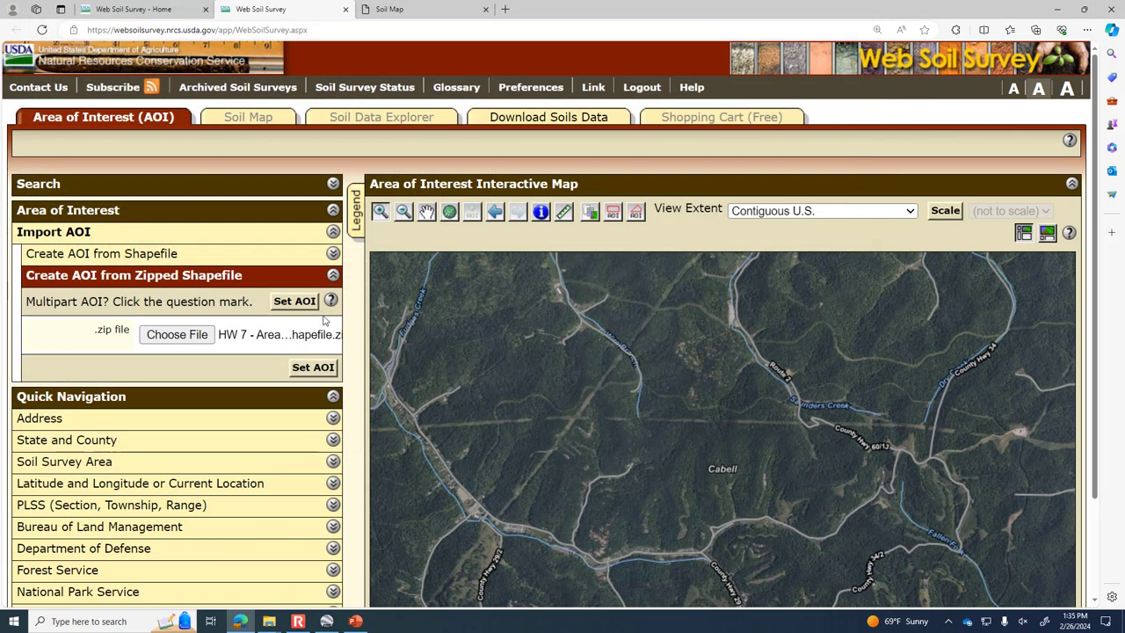
{"action": "left_click", "coordinate": [314, 367]}
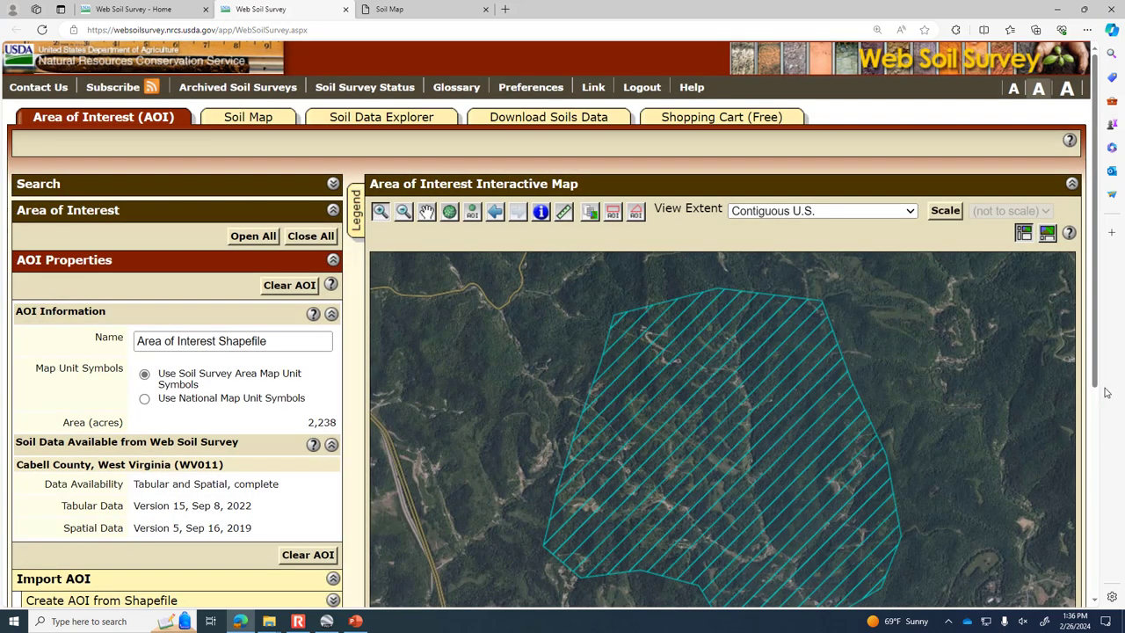
{"action": "scroll", "coordinate": [1098, 383], "scroll_direction": "down", "scroll_amount": 2}
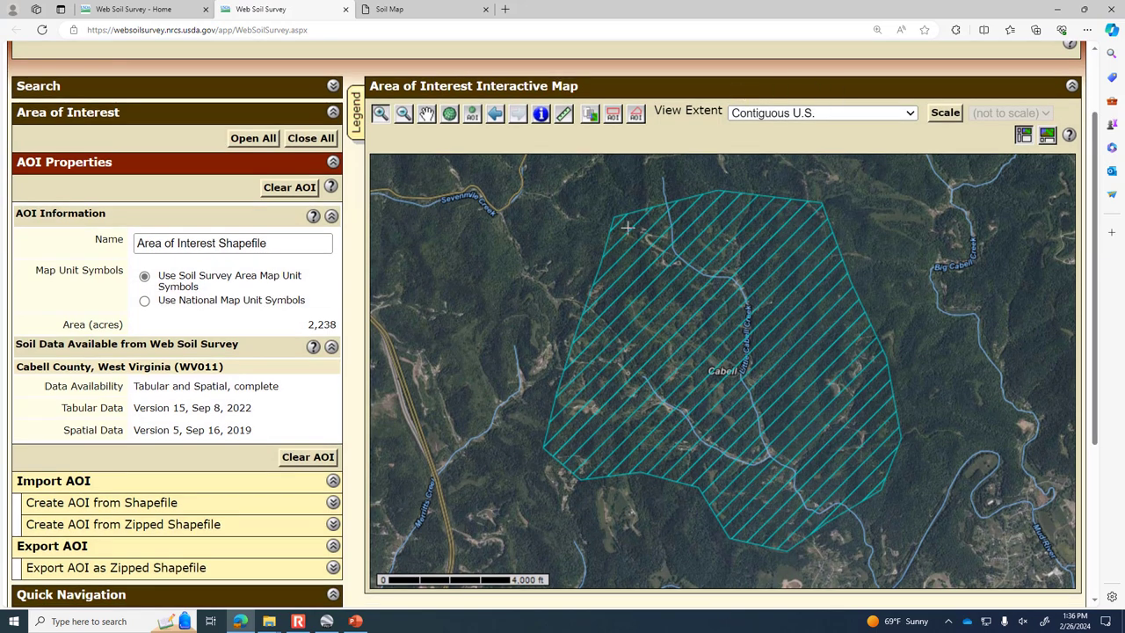
Switch to Google Earth Pro, start a data import and browse to the folder C:\Temp\Mall\Mall region
{"action": "left_click", "coordinate": [1058, 9]}
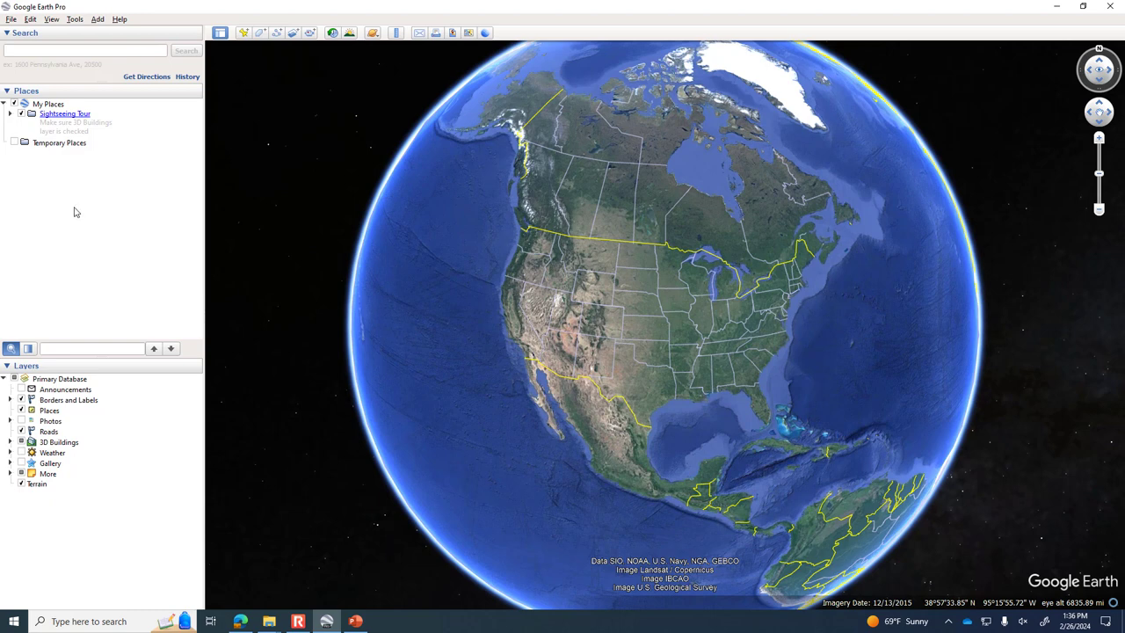
{"action": "left_click", "coordinate": [11, 19]}
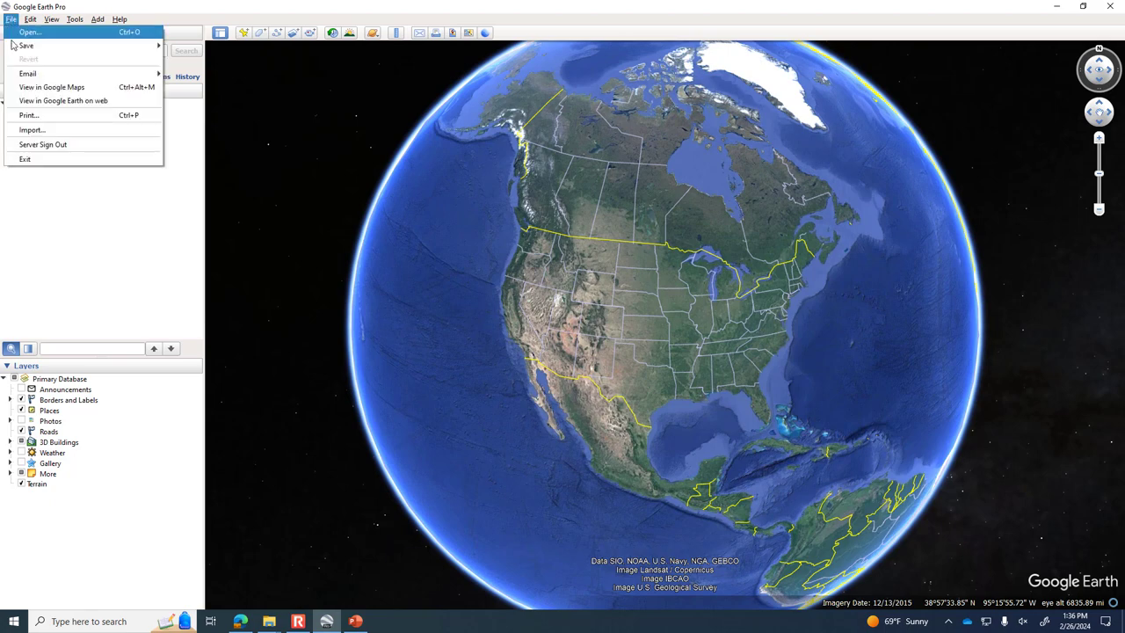
{"action": "left_click", "coordinate": [31, 130]}
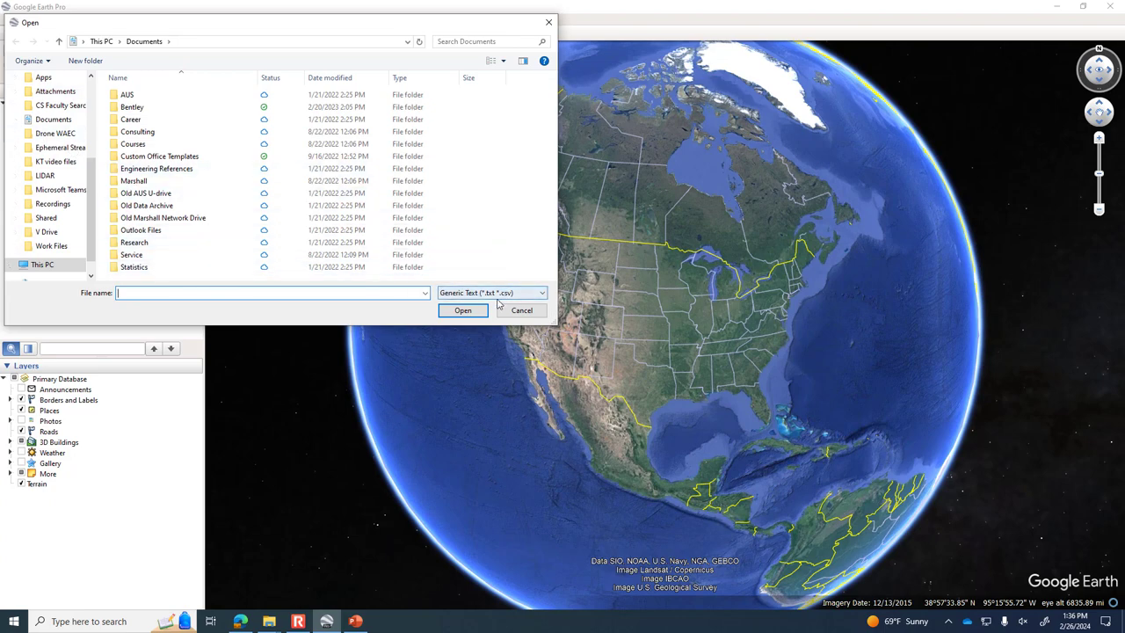
{"action": "left_click", "coordinate": [502, 297]}
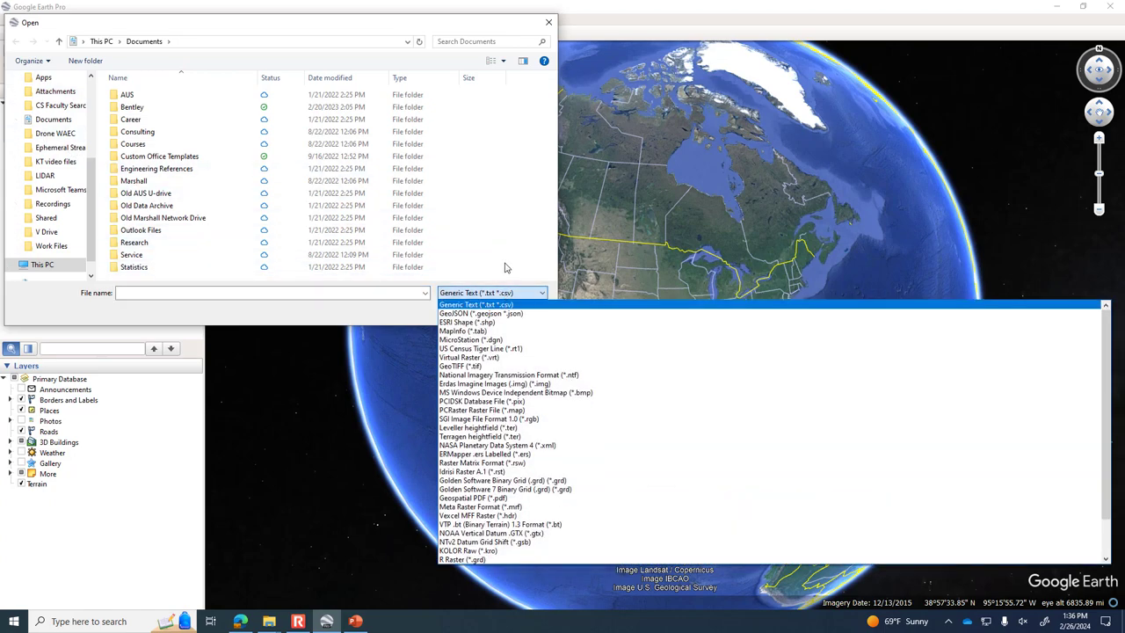
{"action": "left_click", "coordinate": [275, 162]}
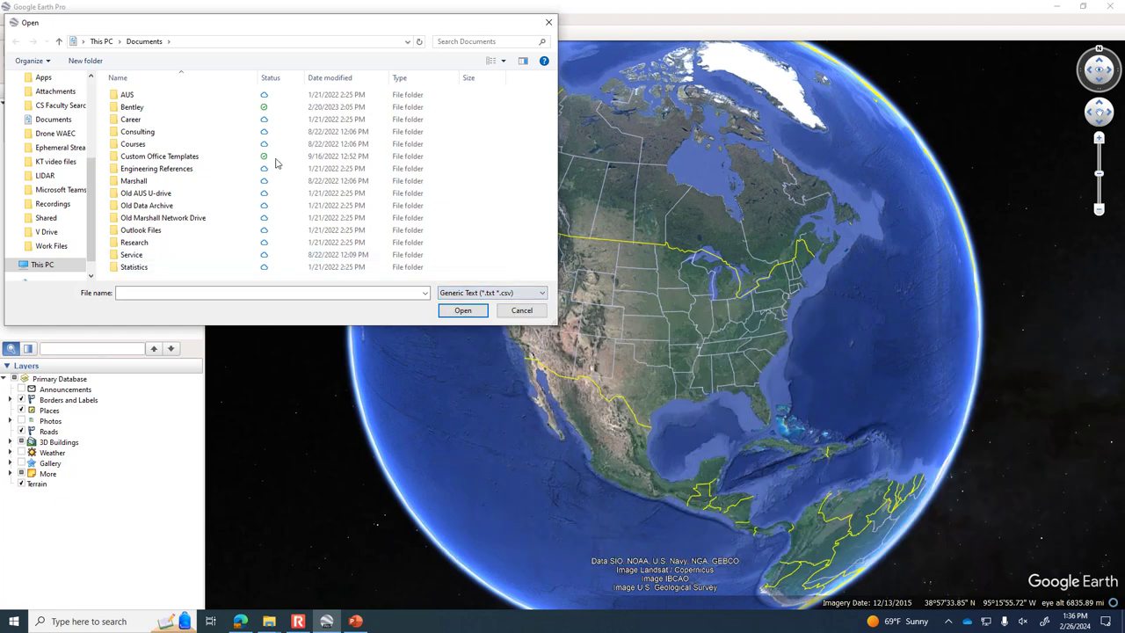
{"action": "left_click", "coordinate": [43, 266]}
{"action": "double_click", "coordinate": [183, 263]}
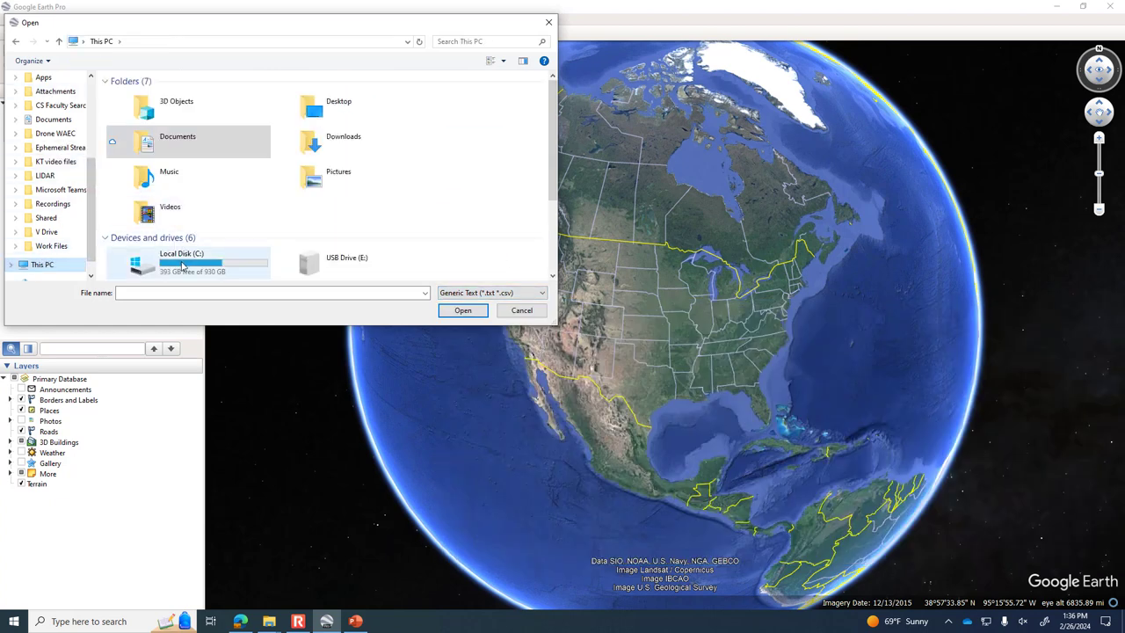
{"action": "double_click", "coordinate": [132, 255]}
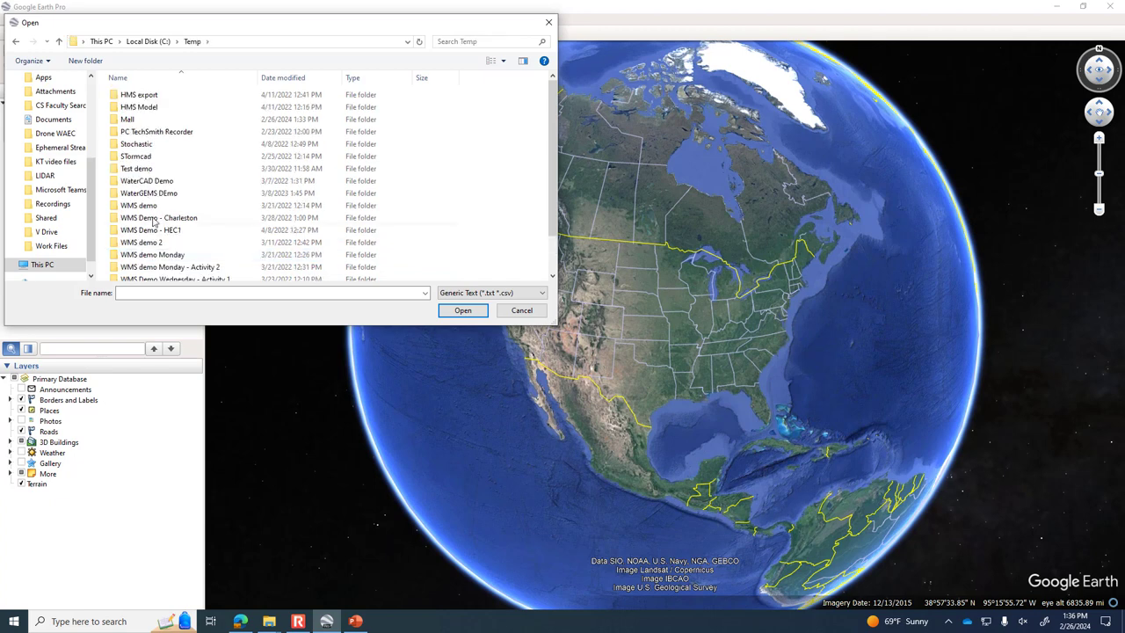
{"action": "double_click", "coordinate": [130, 120]}
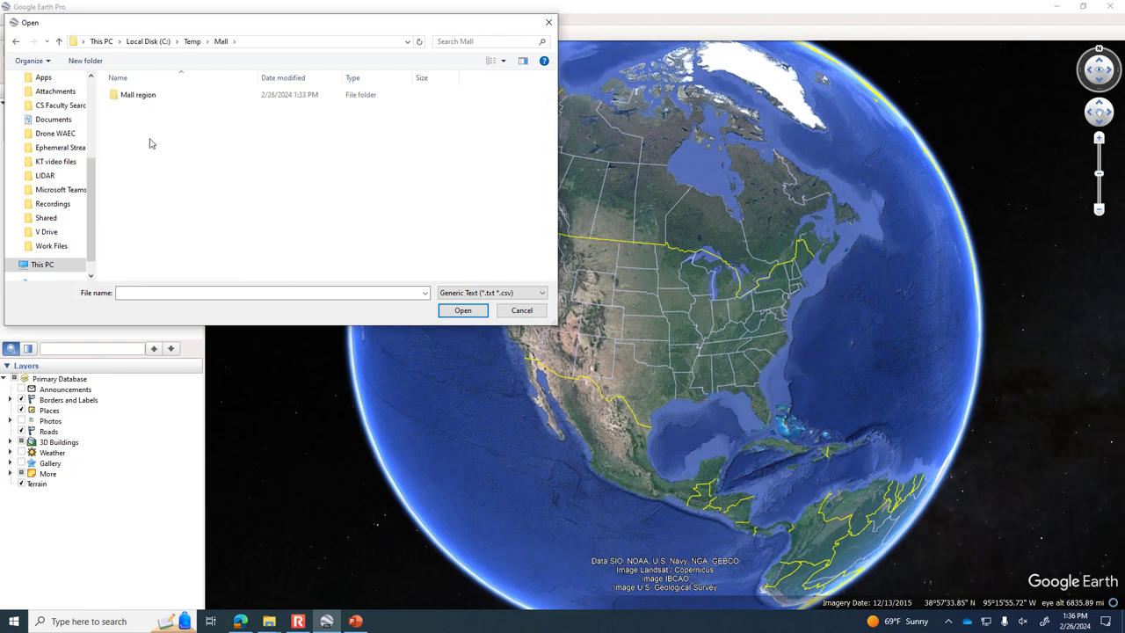
{"action": "double_click", "coordinate": [141, 95]}
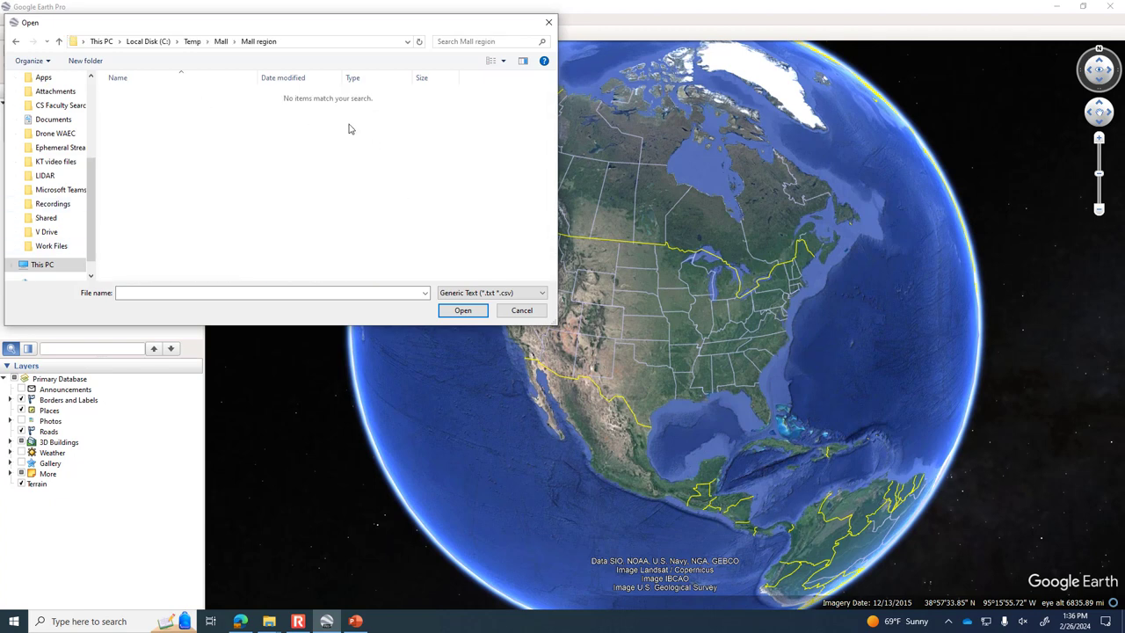
Set the import file type to All files and import Mall region.shp
{"action": "left_click", "coordinate": [490, 295]}
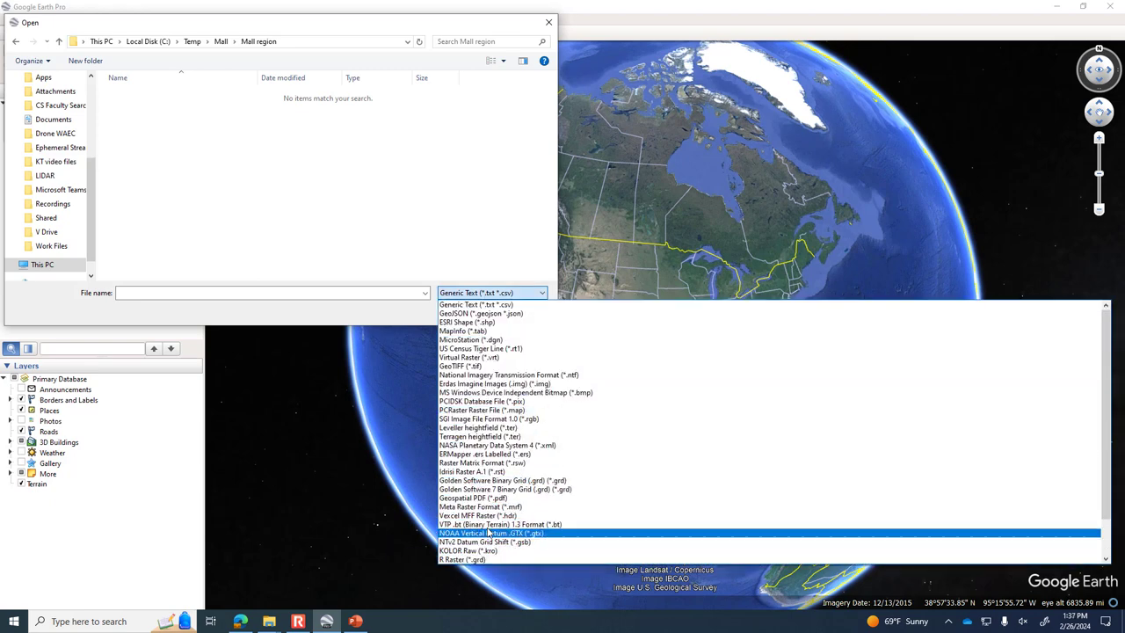
{"action": "left_click", "coordinate": [498, 323]}
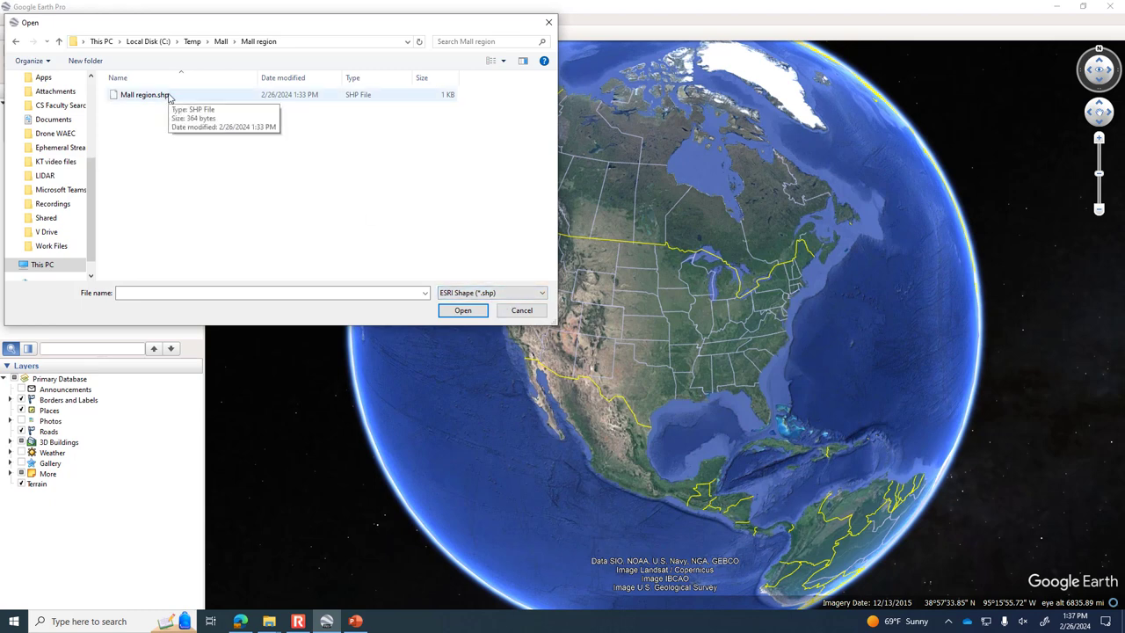
{"action": "left_click", "coordinate": [492, 292]}
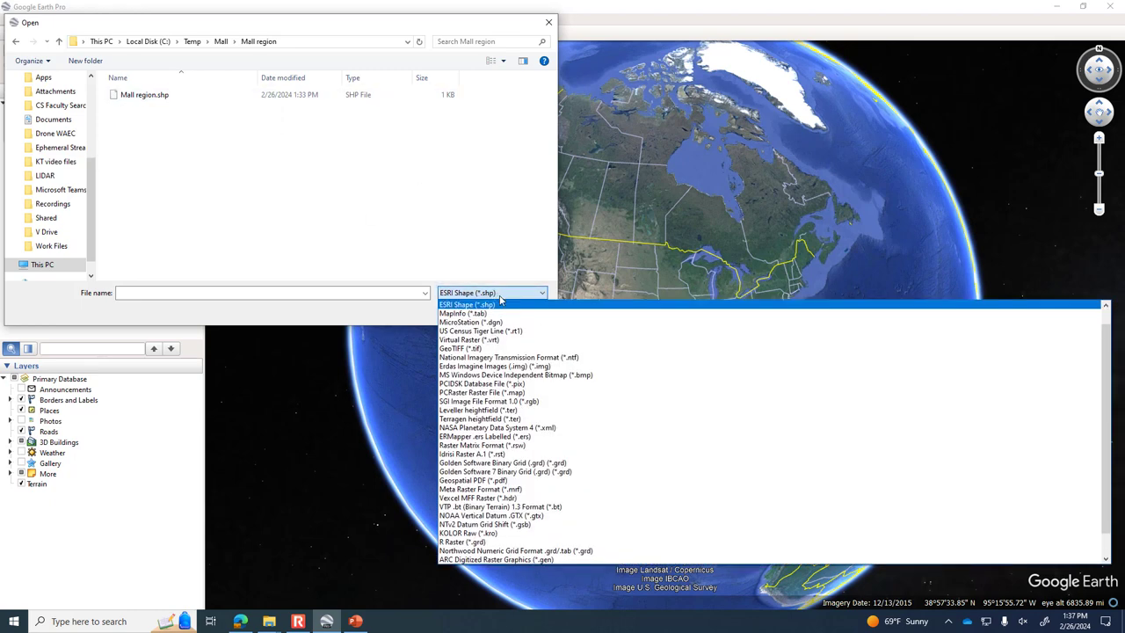
{"action": "scroll", "coordinate": [587, 378], "scroll_direction": "down", "scroll_amount": 1}
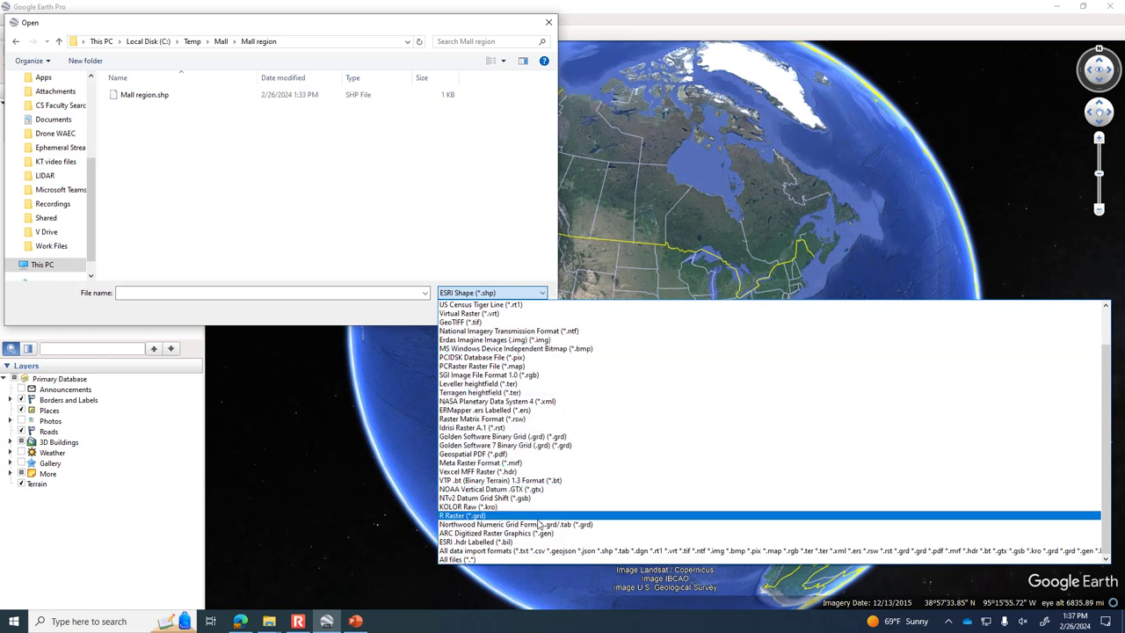
{"action": "left_click", "coordinate": [459, 560]}
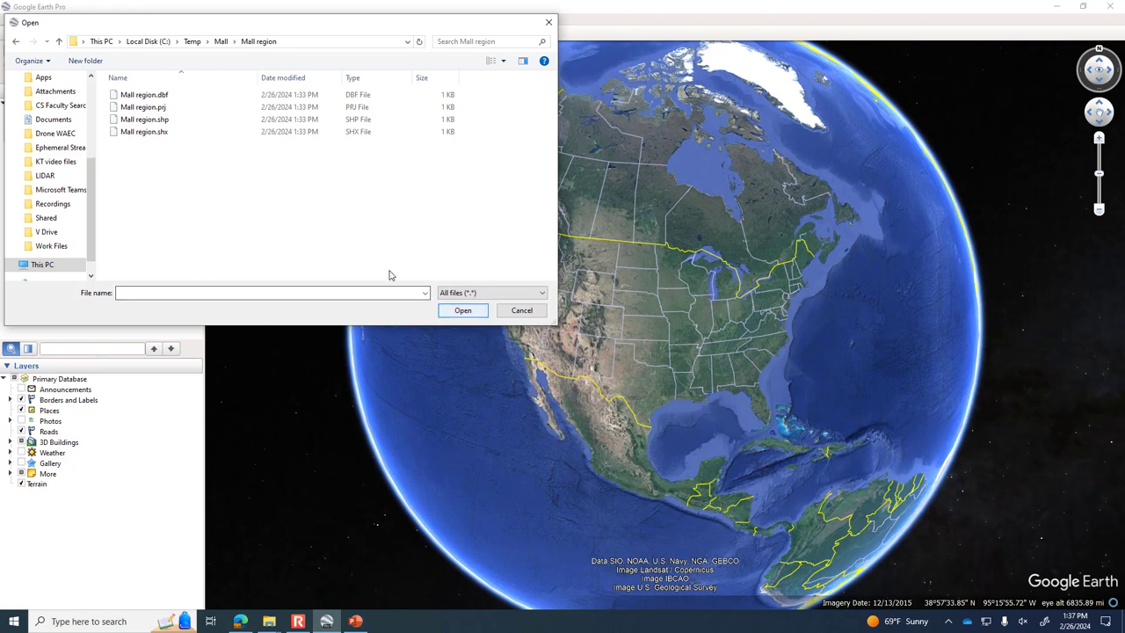
{"action": "left_click", "coordinate": [152, 133]}
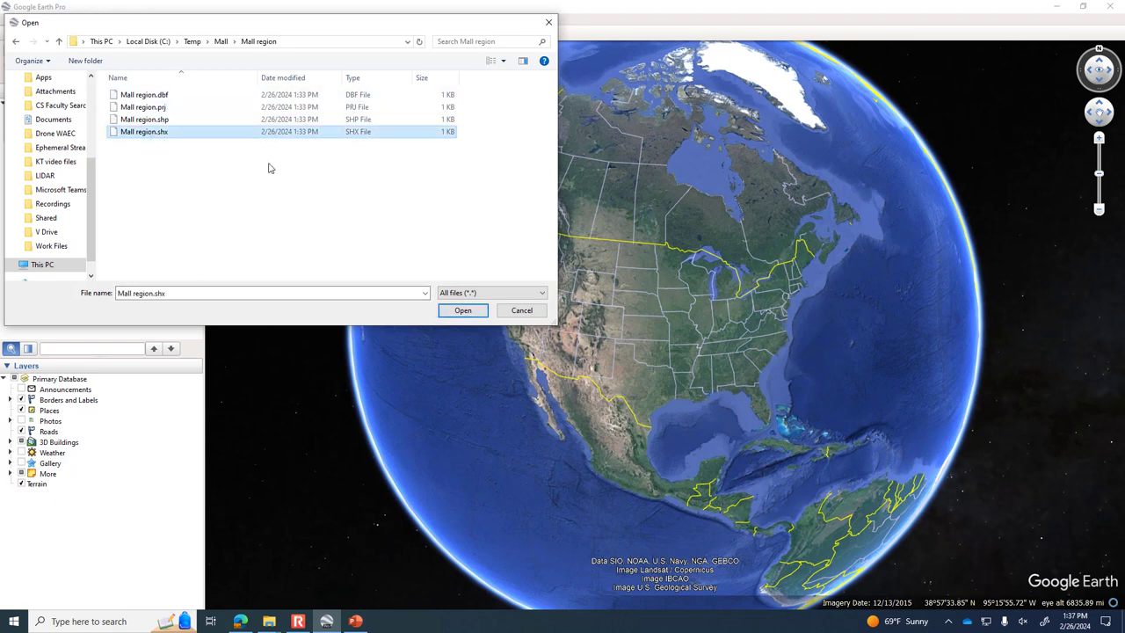
{"action": "left_click", "coordinate": [141, 107]}
{"action": "left_click", "coordinate": [140, 120]}
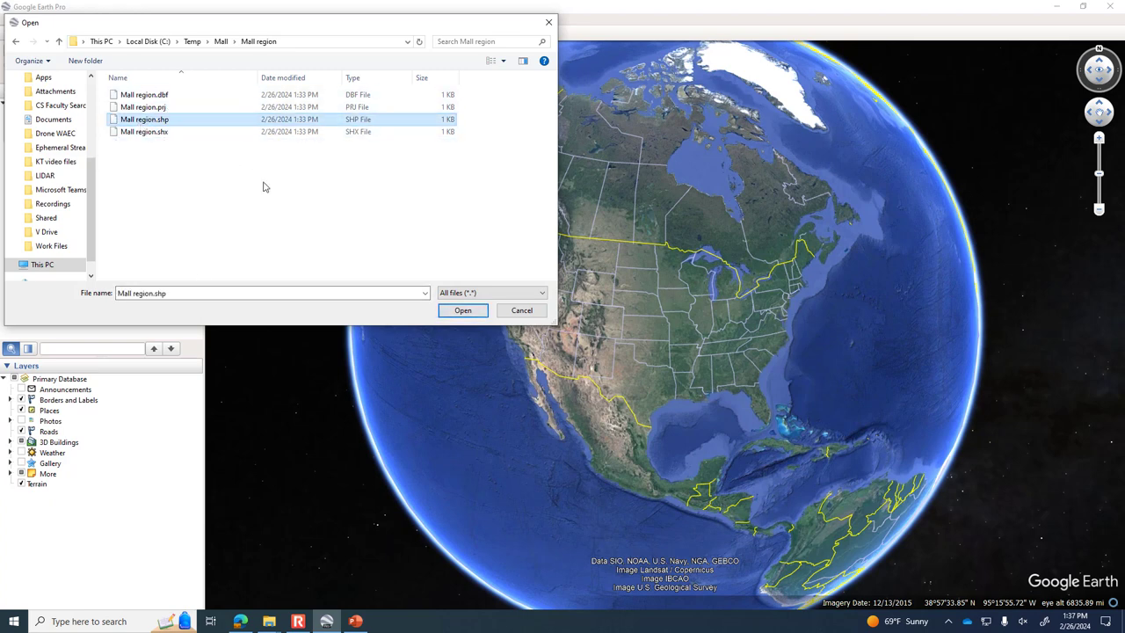
{"action": "left_click", "coordinate": [462, 310]}
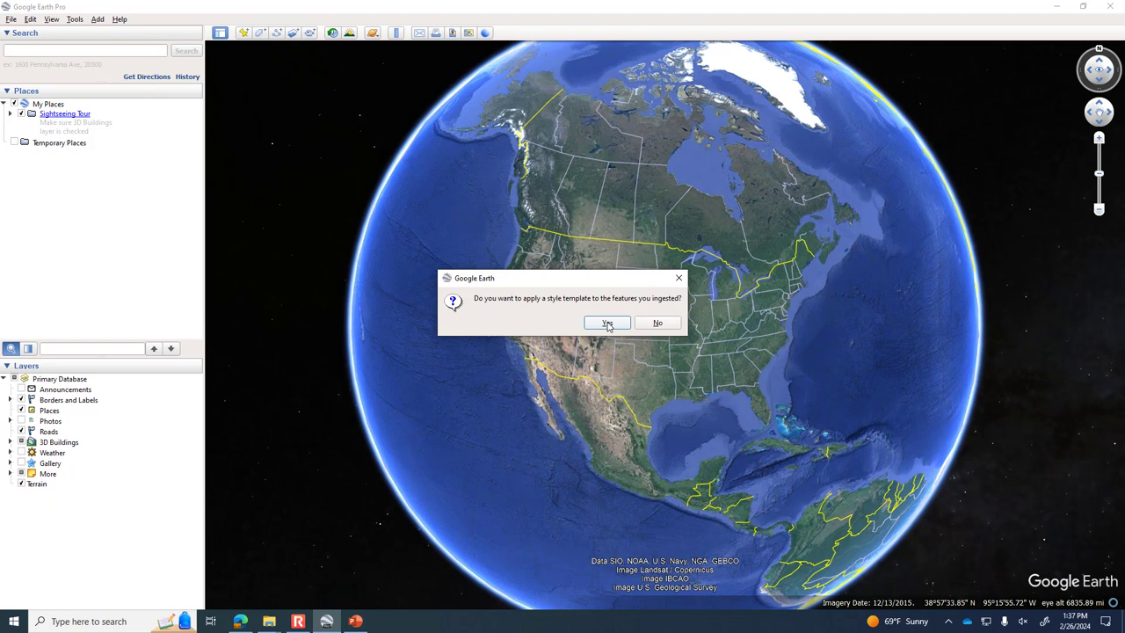
Apply a style template with a single color and features clamped to ground to the imported shapefile, and save it as Mall region.kst
{"action": "left_click", "coordinate": [607, 324]}
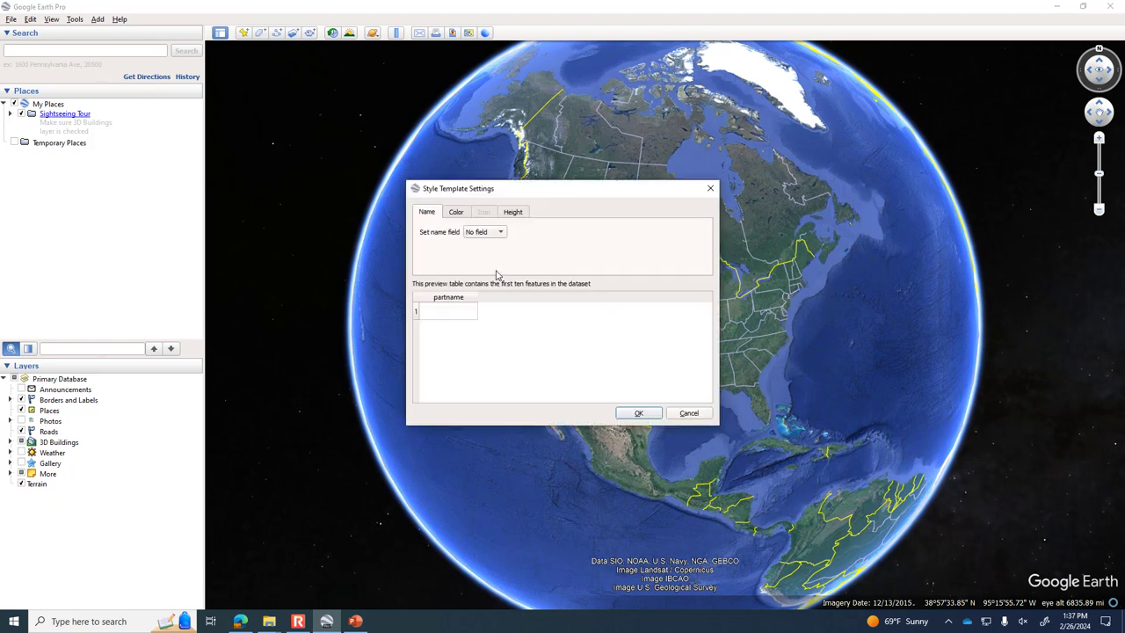
{"action": "left_click", "coordinate": [459, 214]}
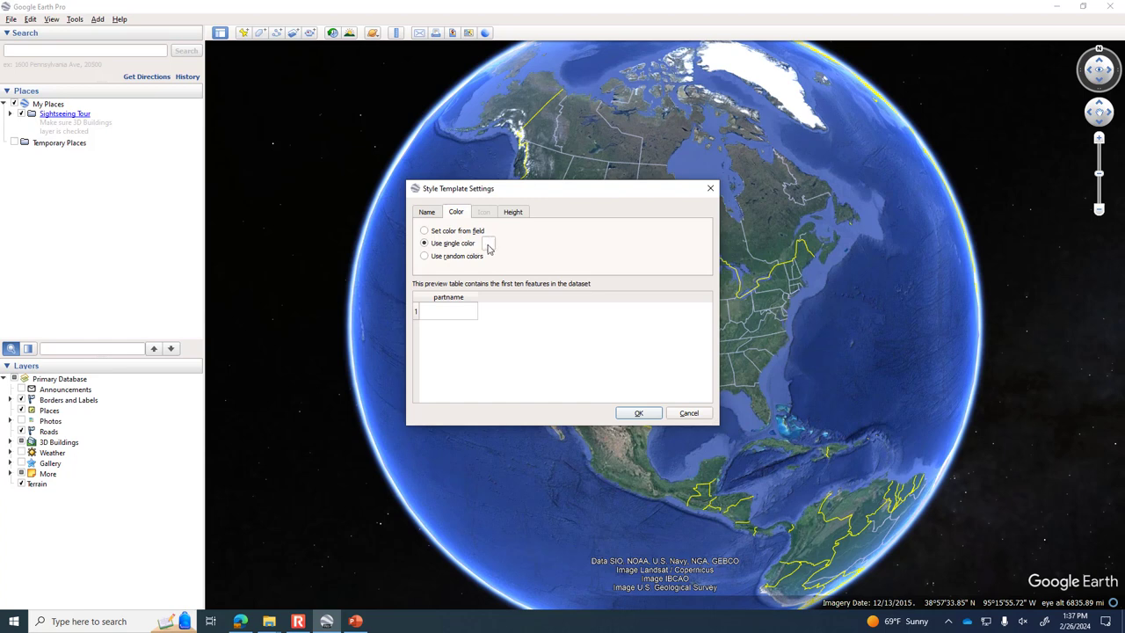
{"action": "left_click", "coordinate": [514, 213]}
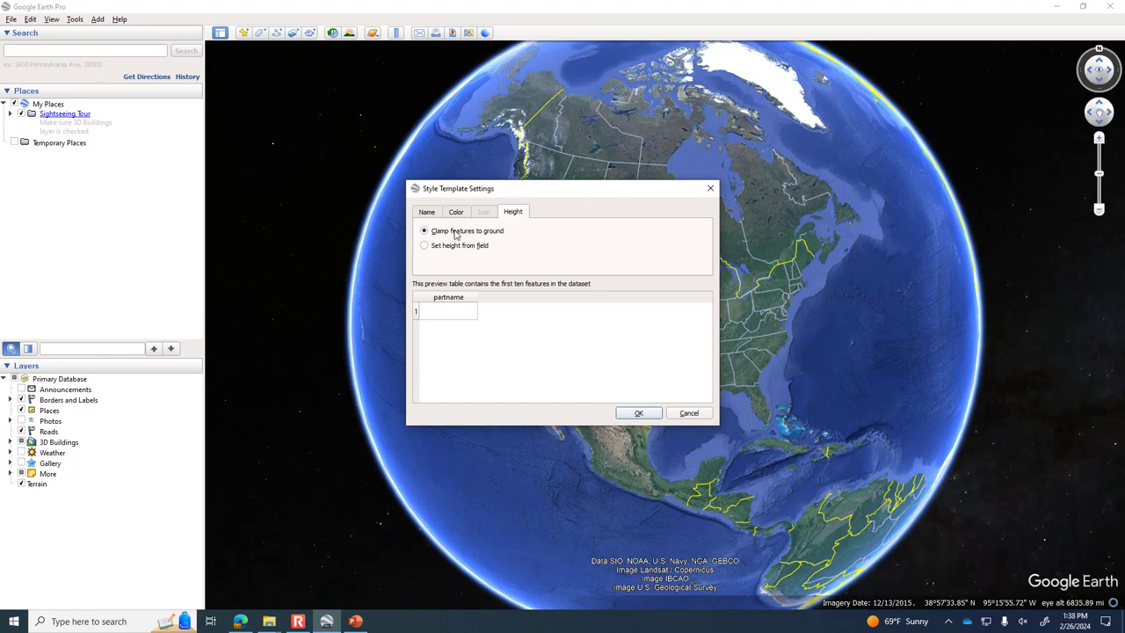
{"action": "left_click", "coordinate": [639, 413]}
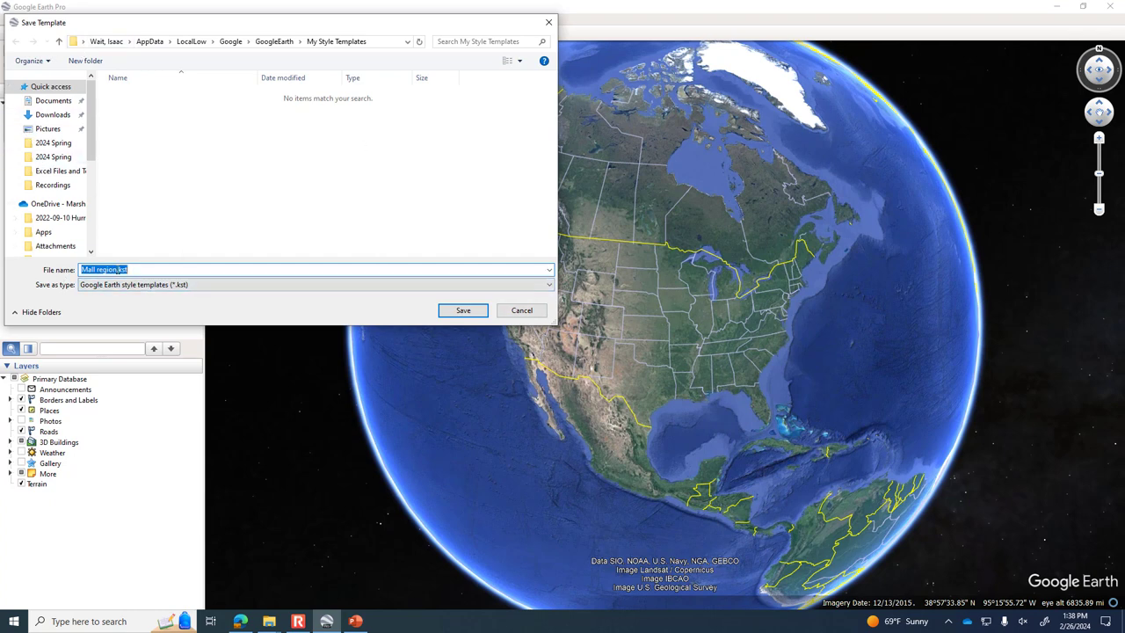
{"action": "left_click", "coordinate": [464, 311]}
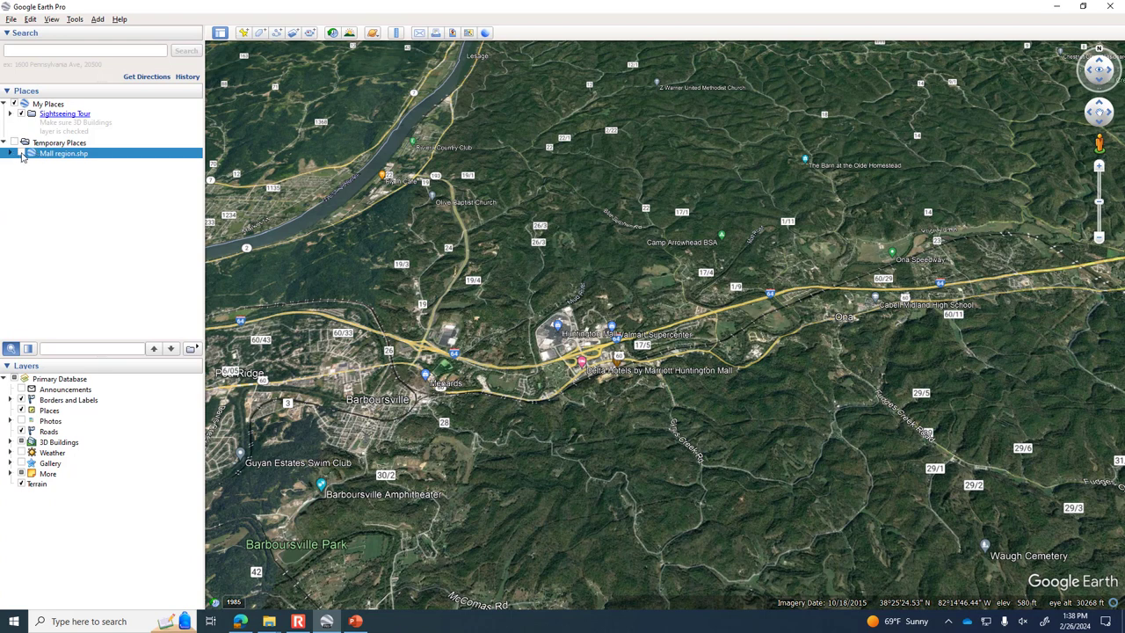
Display the imported Mall region.shp layer on the map near Barboursville
{"action": "left_click", "coordinate": [21, 154]}
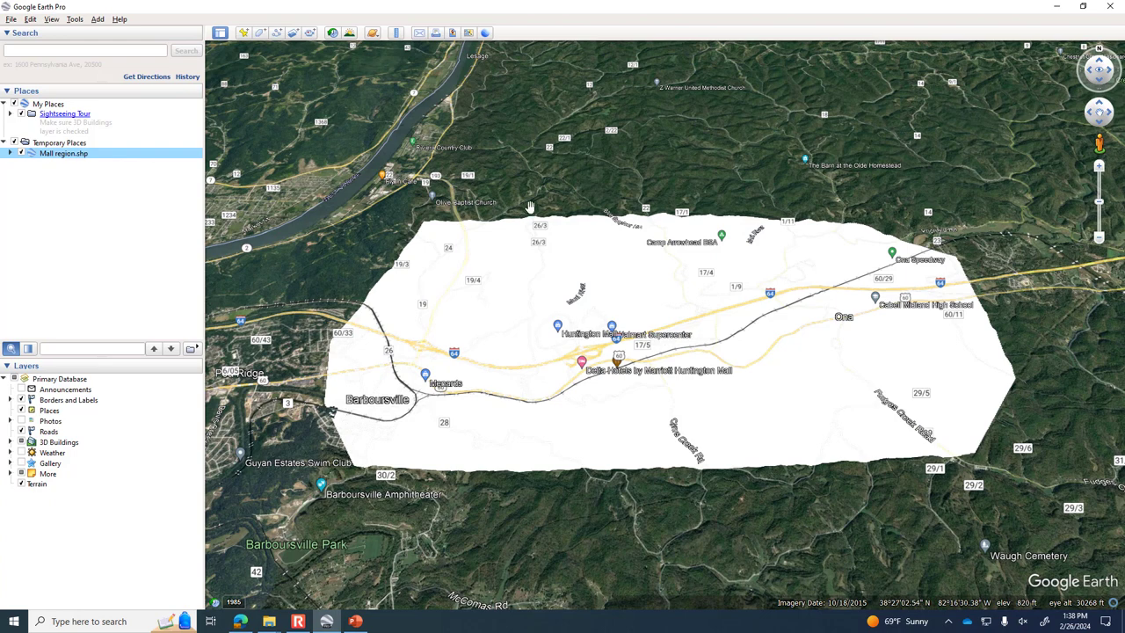
{"action": "left_click_drag", "start_coordinate": [558, 266], "coordinate": [550, 213]}
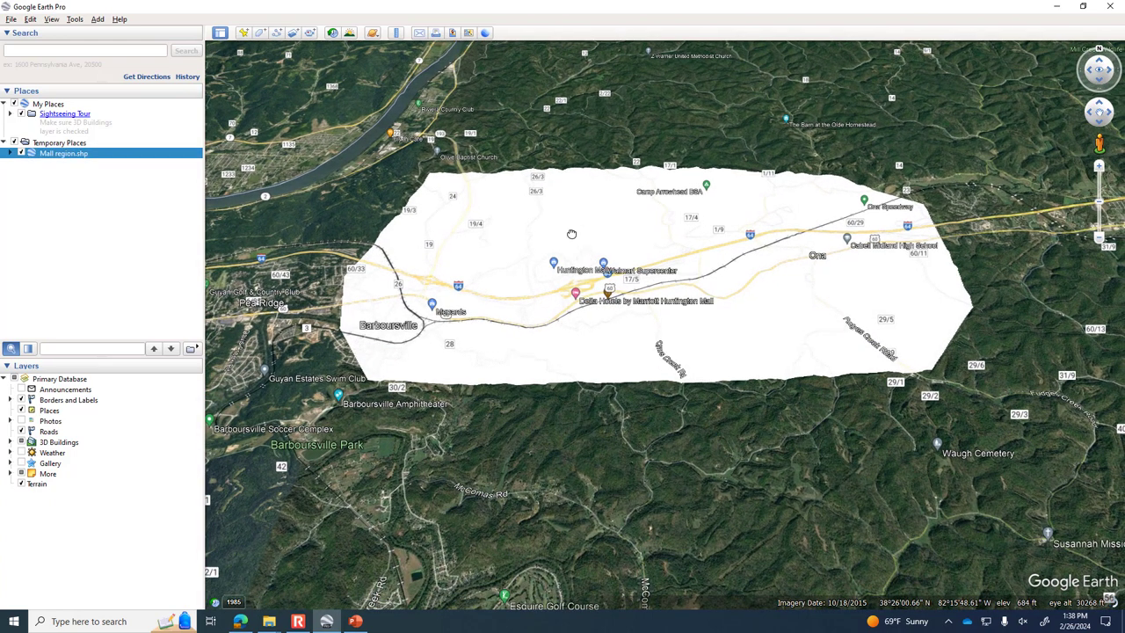
{"action": "scroll", "coordinate": [572, 235], "scroll_direction": "up", "scroll_amount": 1}
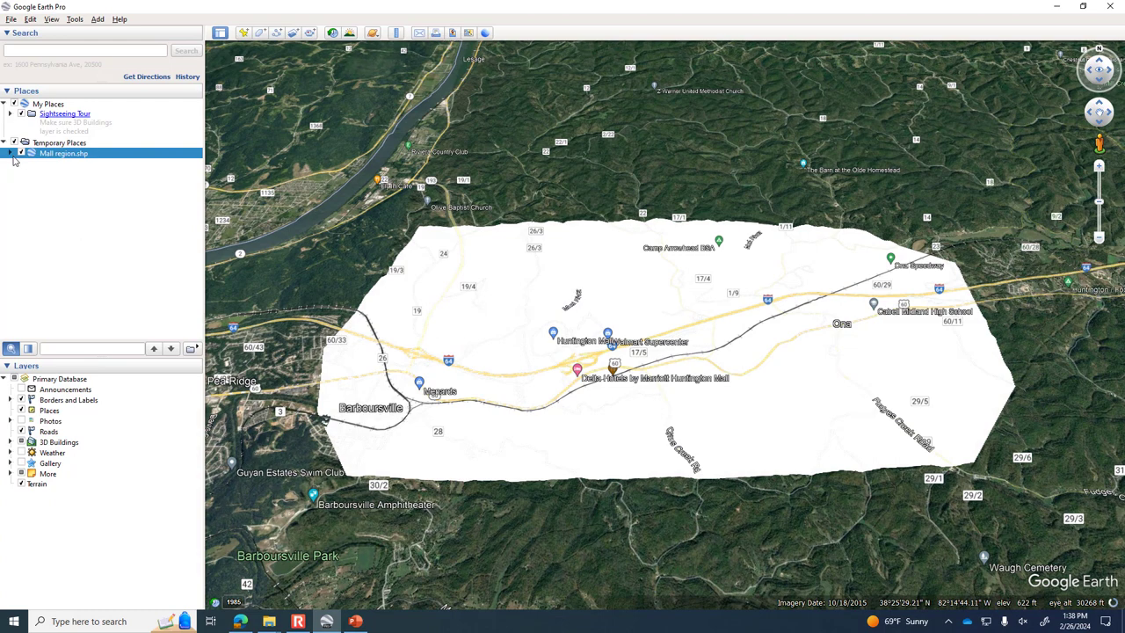
Hide the Mall region.shp layer to inspect the terrain relief beneath it, and show the layer again
{"action": "left_click", "coordinate": [21, 154]}
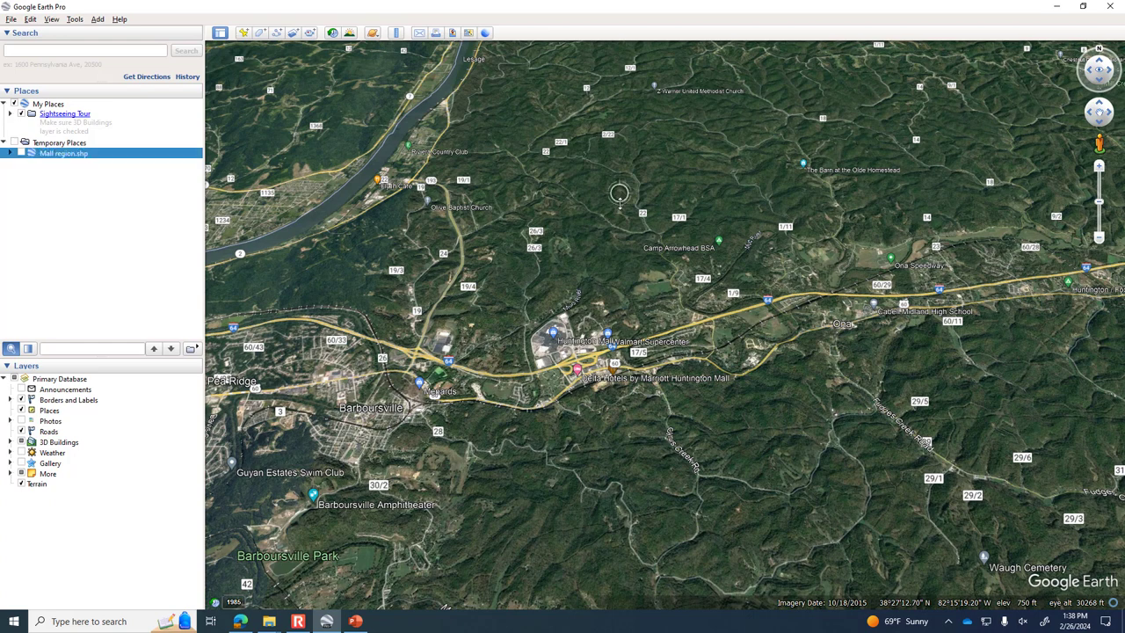
{"action": "left_click_drag", "start_coordinate": [619, 200], "coordinate": [622, 325]}
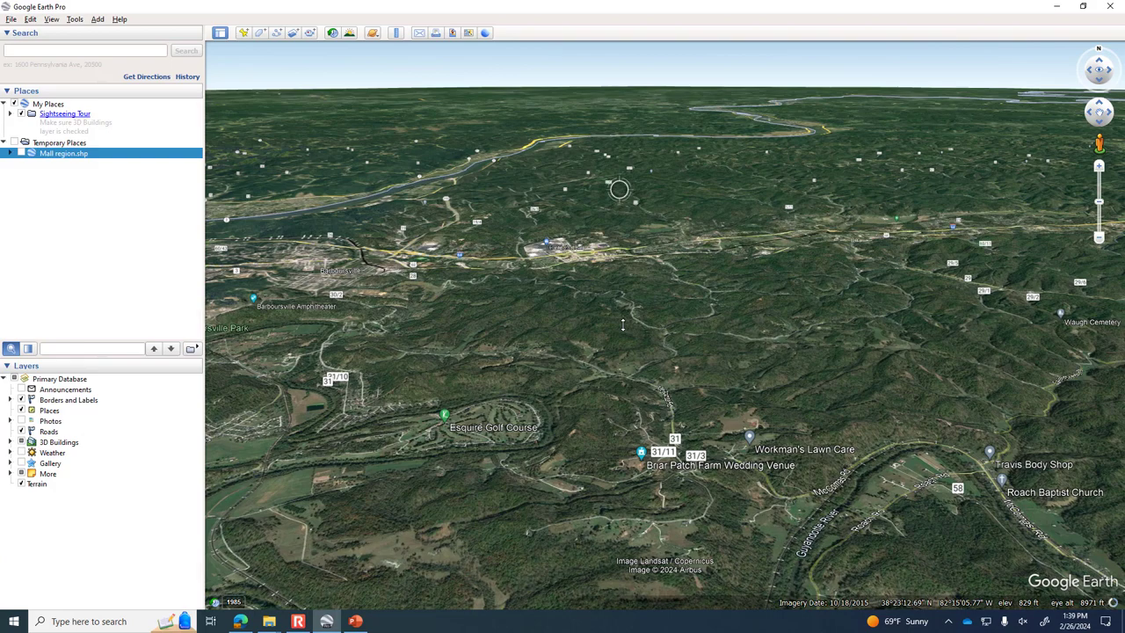
{"action": "left_click_drag", "start_coordinate": [622, 323], "coordinate": [610, 18]}
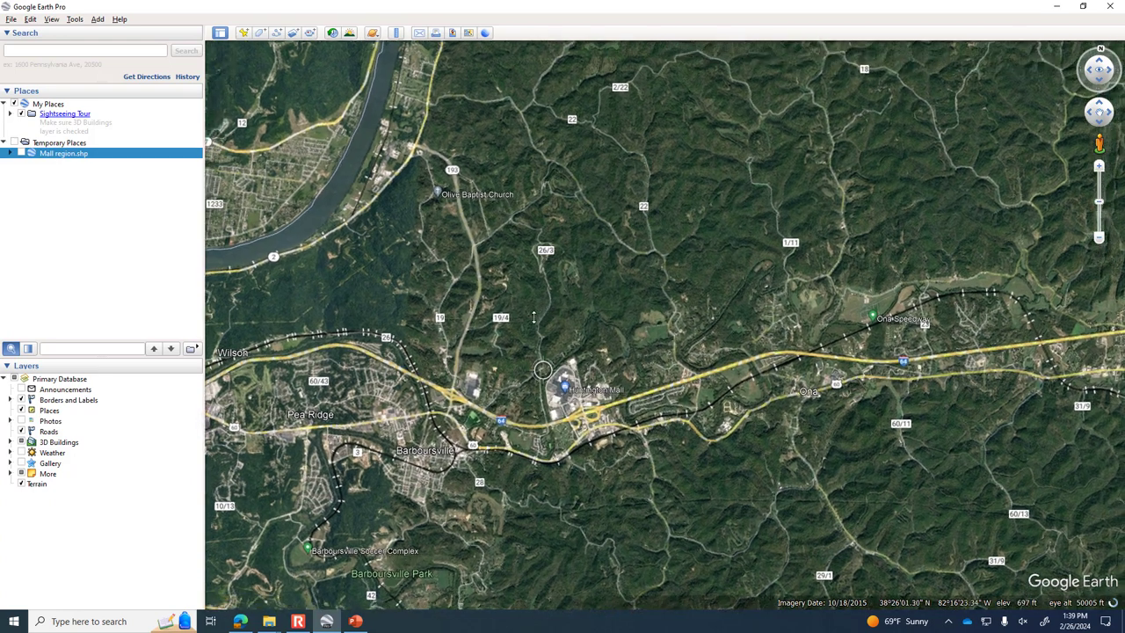
{"action": "left_click", "coordinate": [21, 153]}
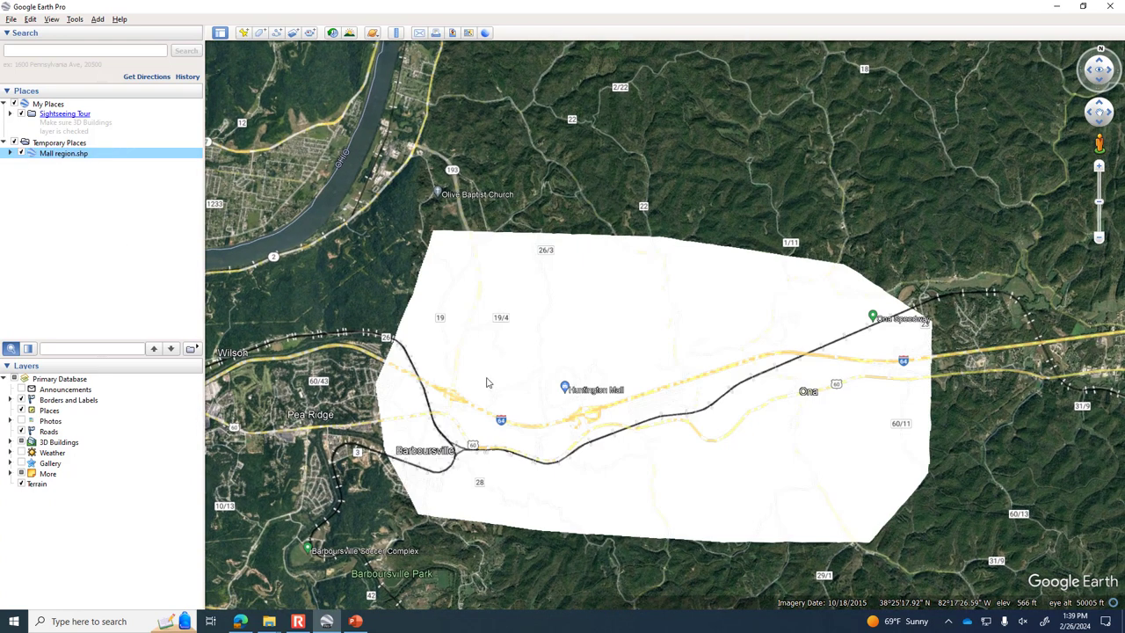
Examine the boundary of the Mall region polygon, especially how its western edge near Pea Ridge meets the terrain
{"action": "scroll", "coordinate": [510, 378], "scroll_direction": "up", "scroll_amount": 5}
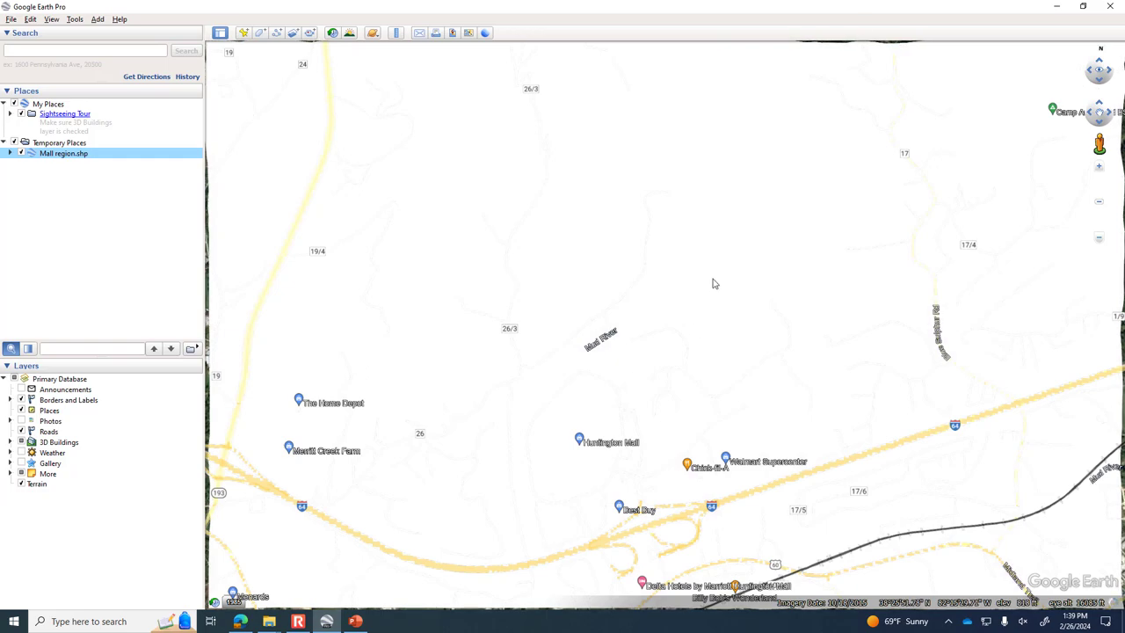
{"action": "left_click_drag", "start_coordinate": [712, 281], "coordinate": [673, 396]}
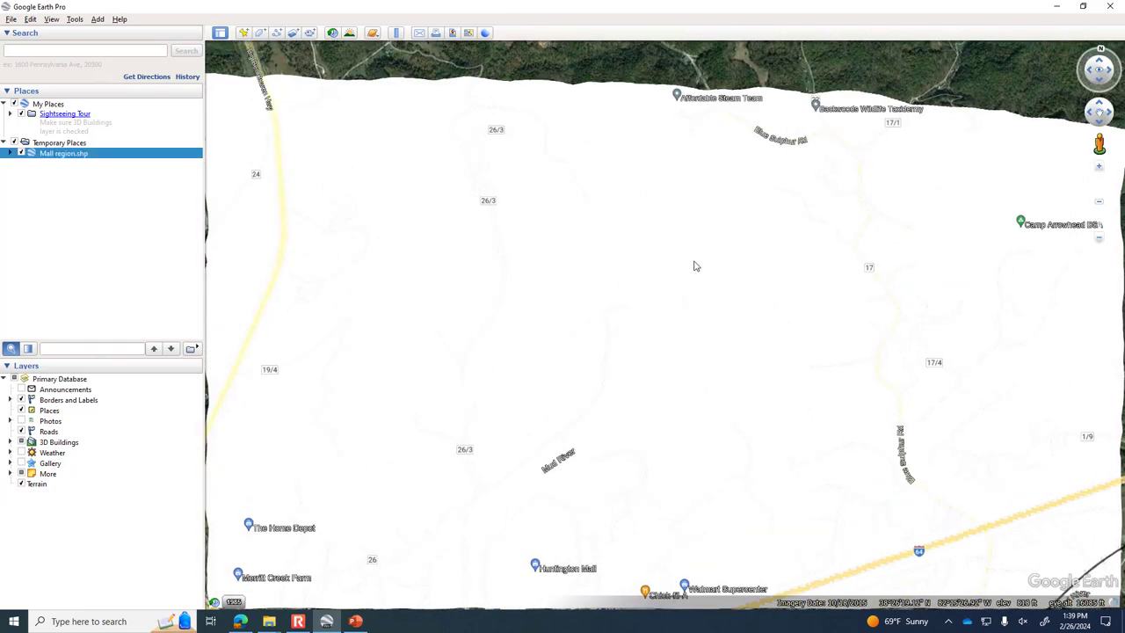
{"action": "scroll", "coordinate": [694, 265], "scroll_direction": "down", "scroll_amount": 3}
{"action": "scroll", "coordinate": [695, 263], "scroll_direction": "up", "scroll_amount": 4}
{"action": "left_click_drag", "start_coordinate": [721, 182], "coordinate": [686, 284]}
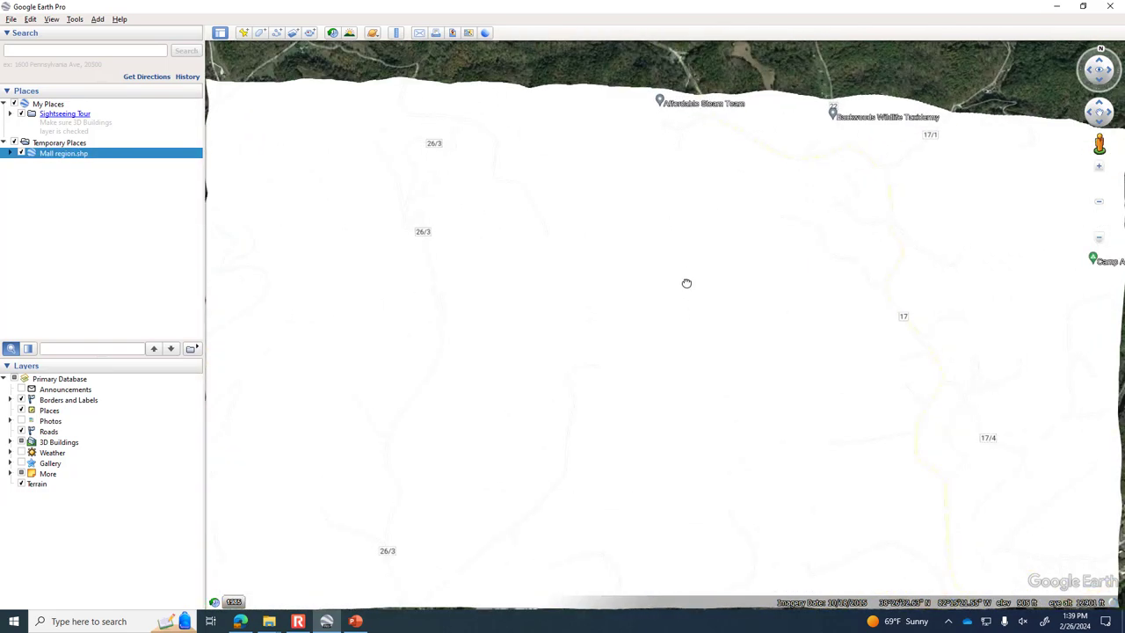
{"action": "scroll", "coordinate": [685, 287], "scroll_direction": "down", "scroll_amount": 1}
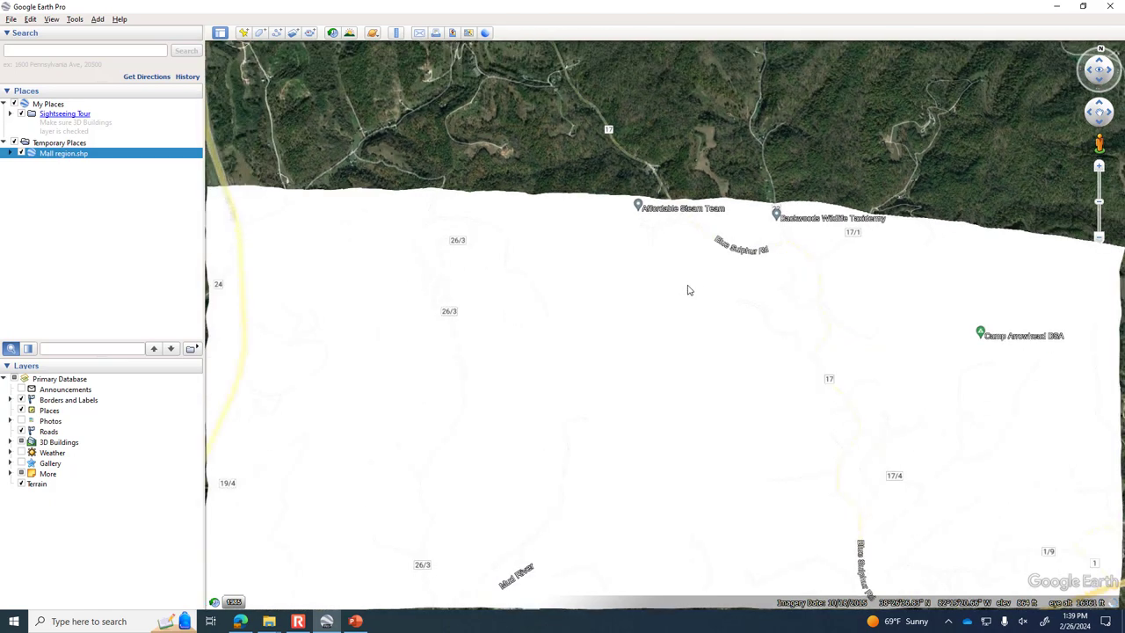
{"action": "scroll", "coordinate": [688, 290], "scroll_direction": "down", "scroll_amount": 2}
{"action": "left_click_drag", "start_coordinate": [625, 497], "coordinate": [673, 329]}
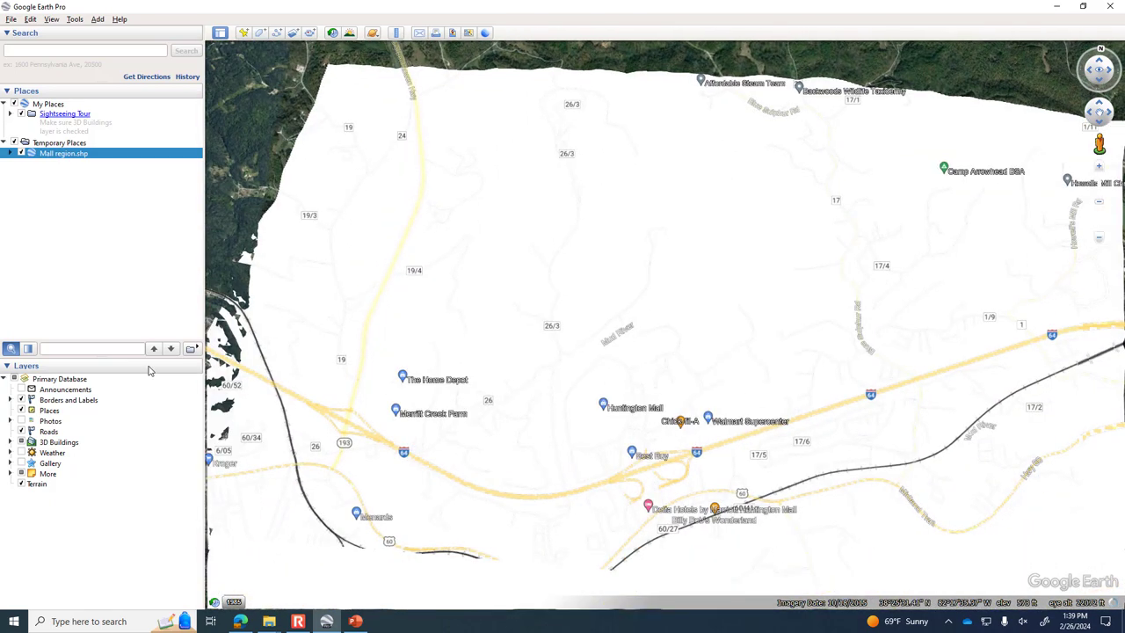
{"action": "left_click_drag", "start_coordinate": [364, 377], "coordinate": [588, 369]}
{"action": "scroll", "coordinate": [588, 370], "scroll_direction": "up", "scroll_amount": 2}
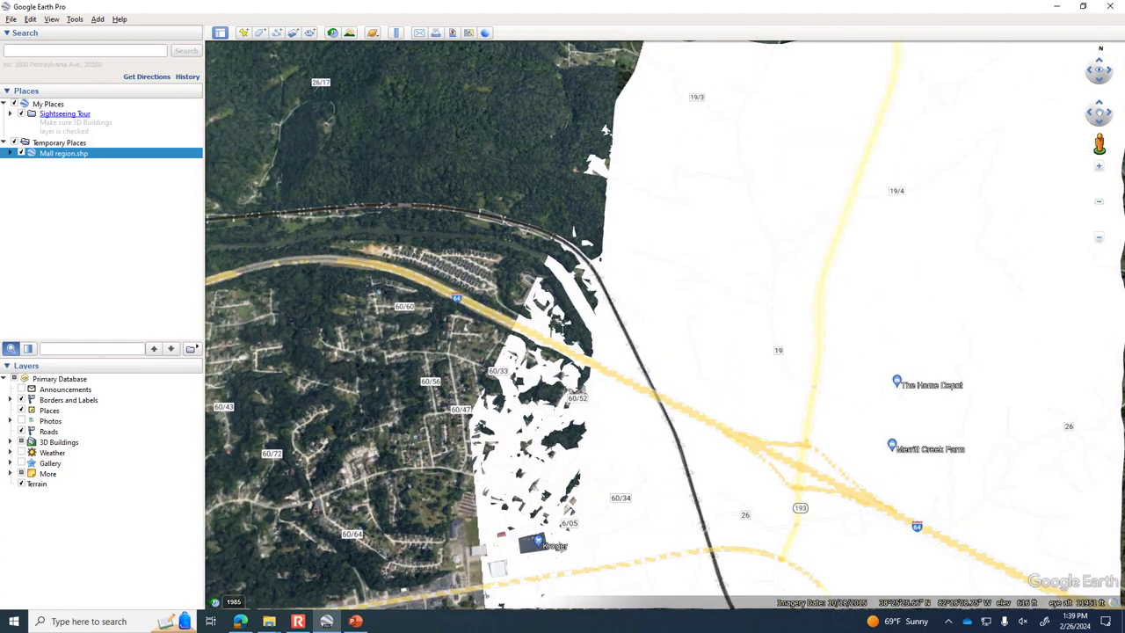
{"action": "scroll", "coordinate": [545, 346], "scroll_direction": "up", "scroll_amount": 3}
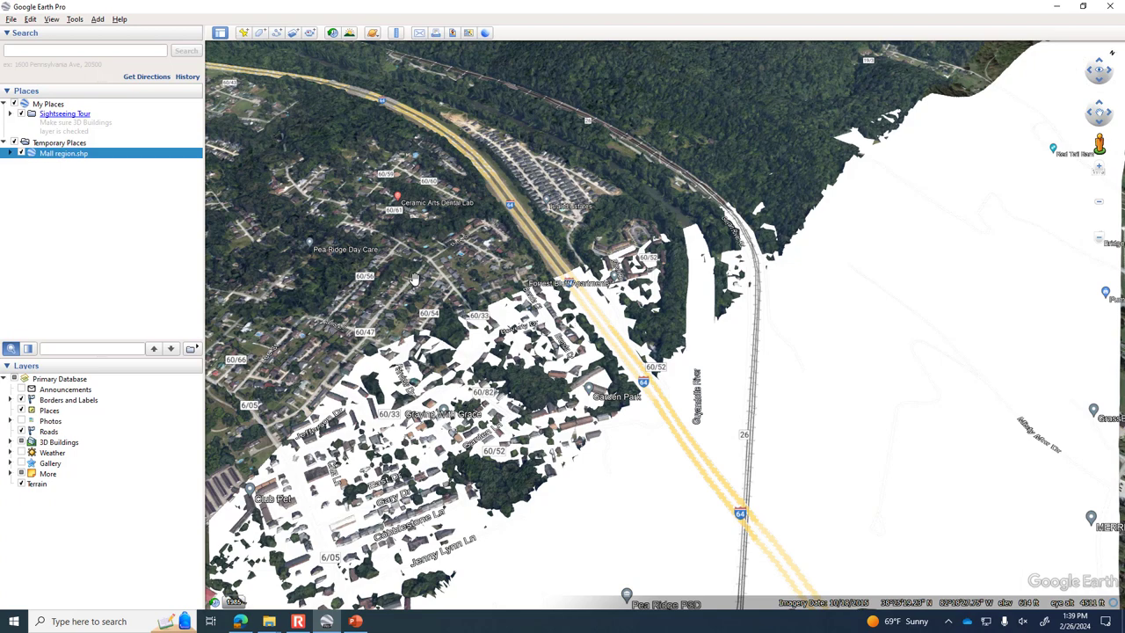
Turn off the Terrain layer and check the western edge of the Mall region polygon
{"action": "left_click", "coordinate": [21, 485]}
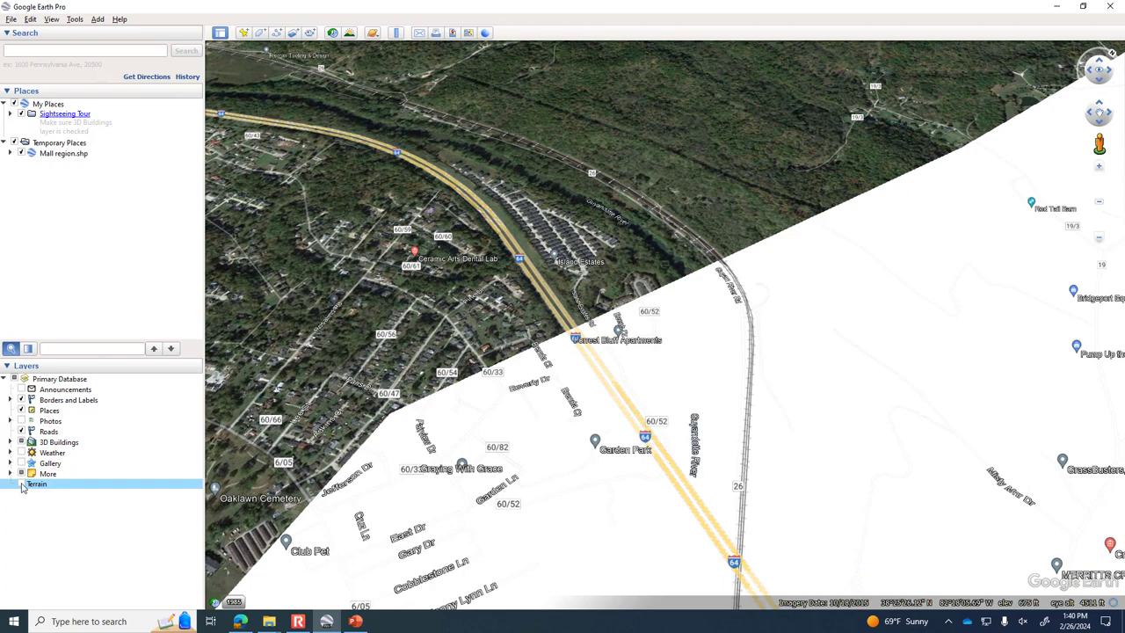
{"action": "left_click_drag", "start_coordinate": [424, 318], "coordinate": [816, 369]}
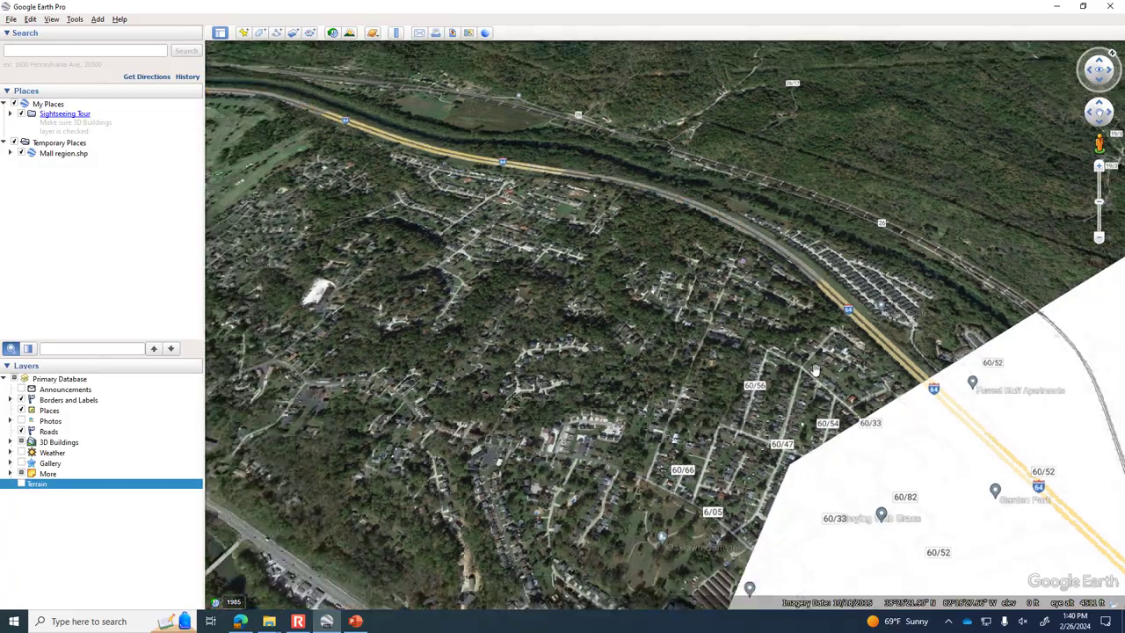
{"action": "scroll", "coordinate": [816, 369], "scroll_direction": "down", "scroll_amount": 5}
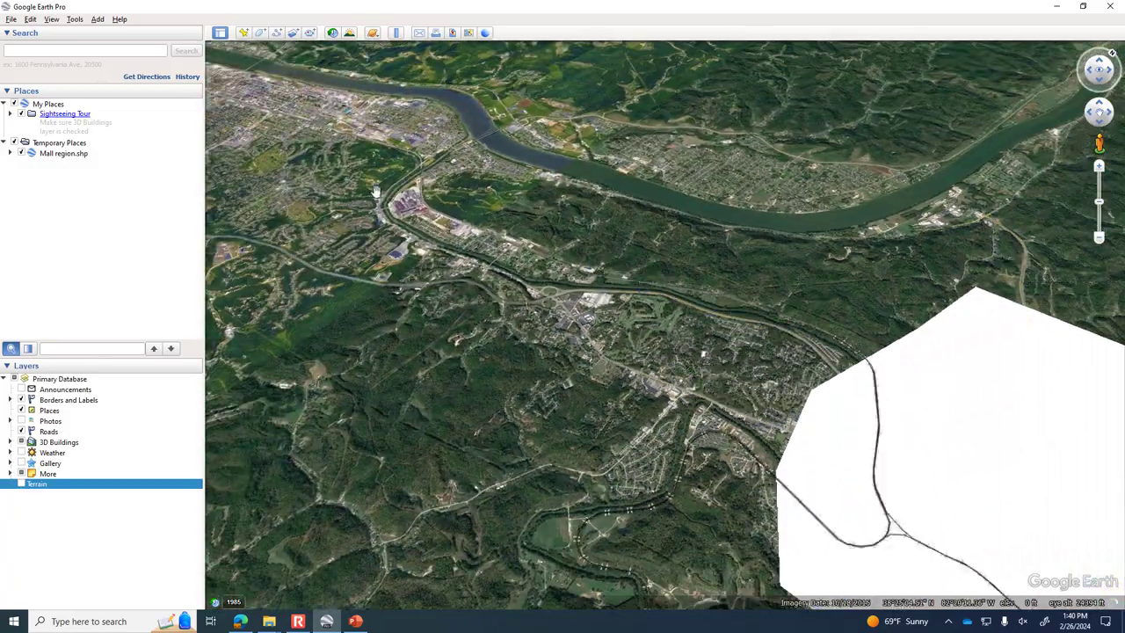
Inspect the 3D buildings of the Marshall University campus in Huntington and turn the Terrain layer back on
{"action": "scroll", "coordinate": [549, 359], "scroll_direction": "up", "scroll_amount": 5}
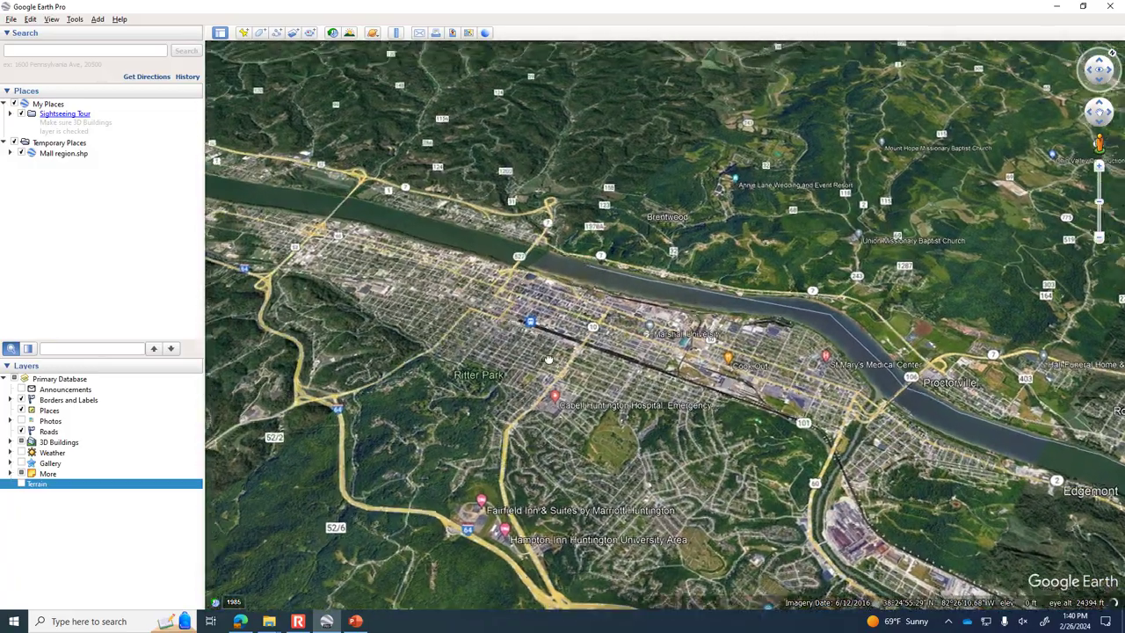
{"action": "scroll", "coordinate": [718, 369], "scroll_direction": "up", "scroll_amount": 5}
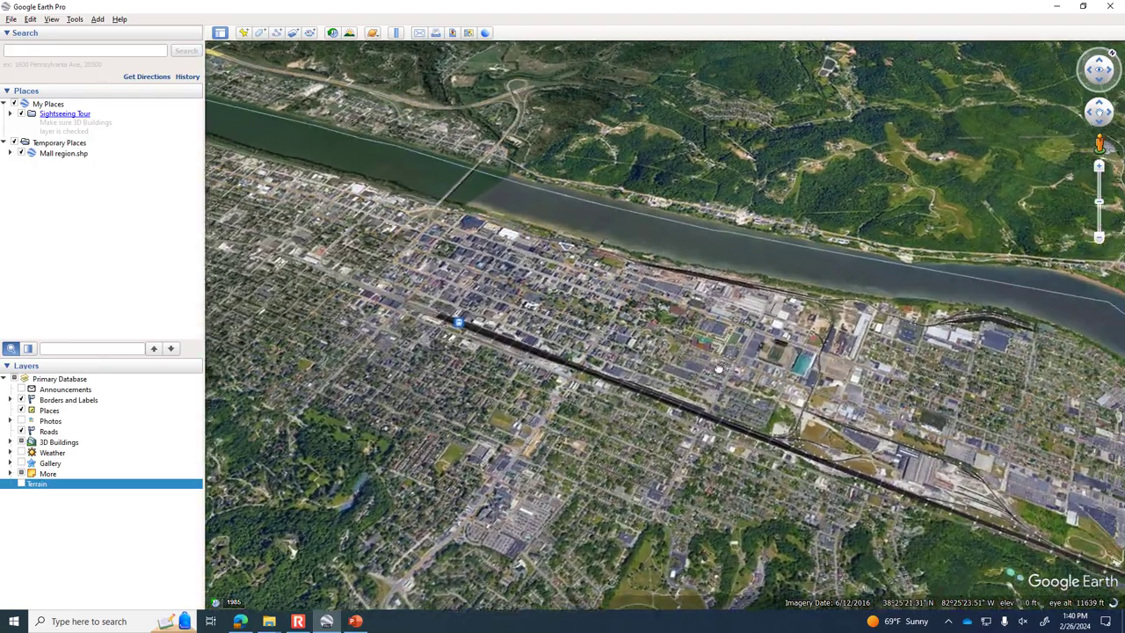
{"action": "scroll", "coordinate": [718, 370], "scroll_direction": "up", "scroll_amount": 5}
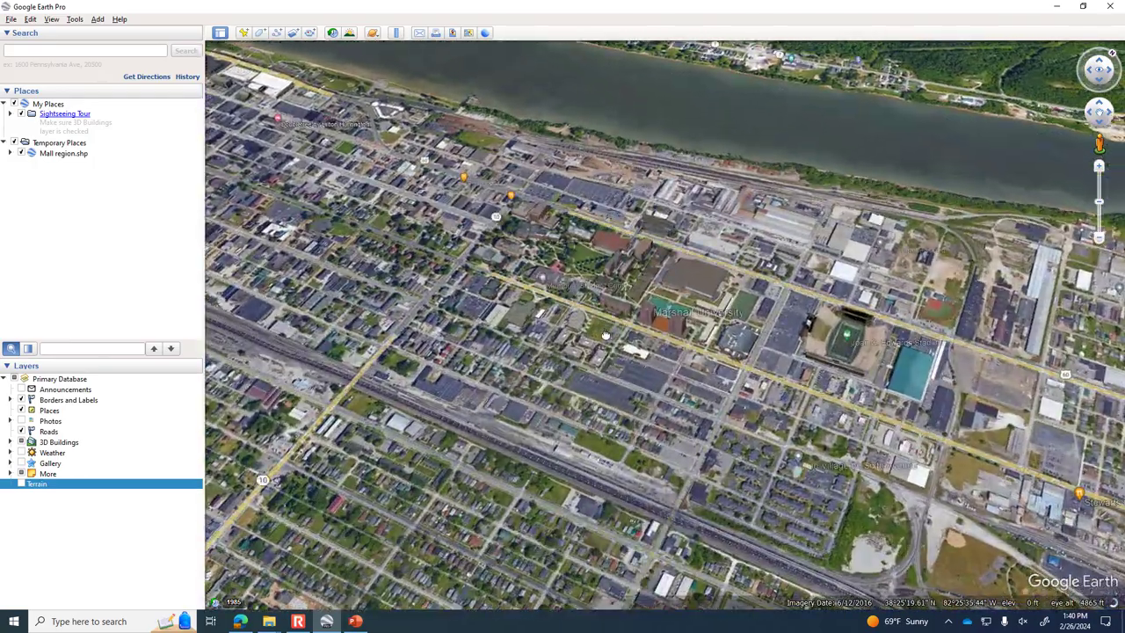
{"action": "scroll", "coordinate": [605, 335], "scroll_direction": "up", "scroll_amount": 3}
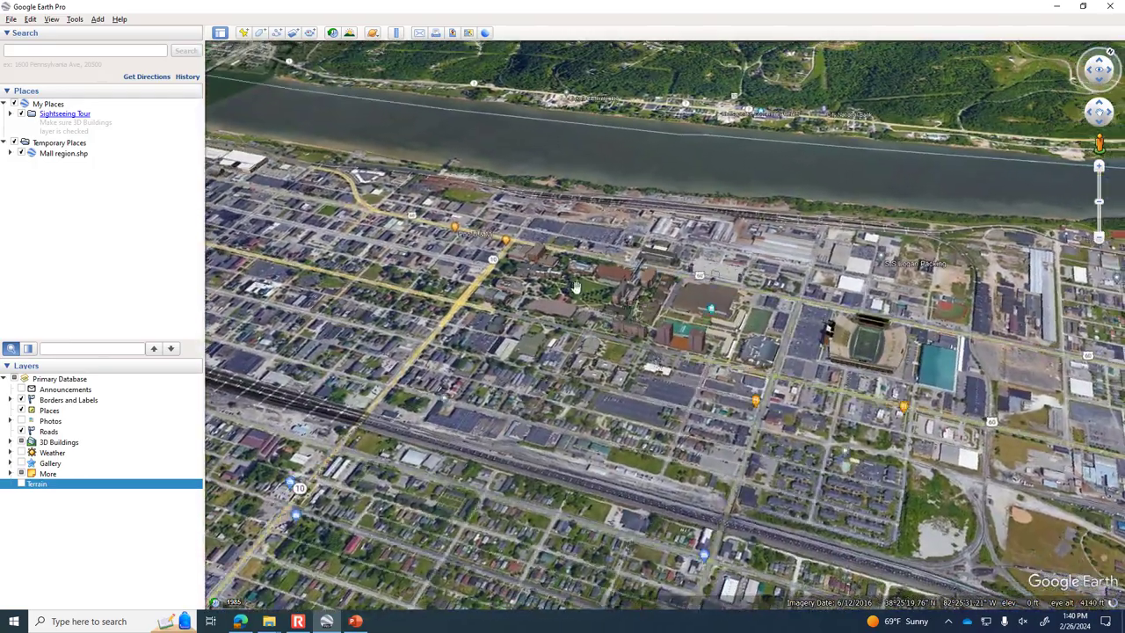
{"action": "left_click_drag", "start_coordinate": [576, 287], "coordinate": [690, 410]}
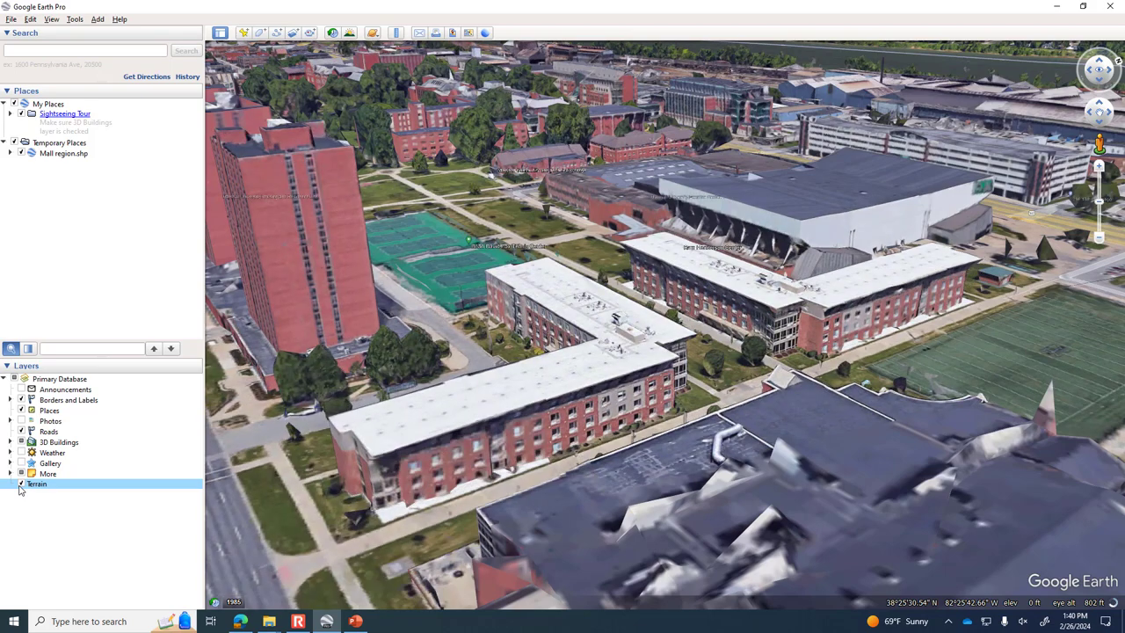
{"action": "left_click_drag", "start_coordinate": [707, 286], "coordinate": [699, 411]}
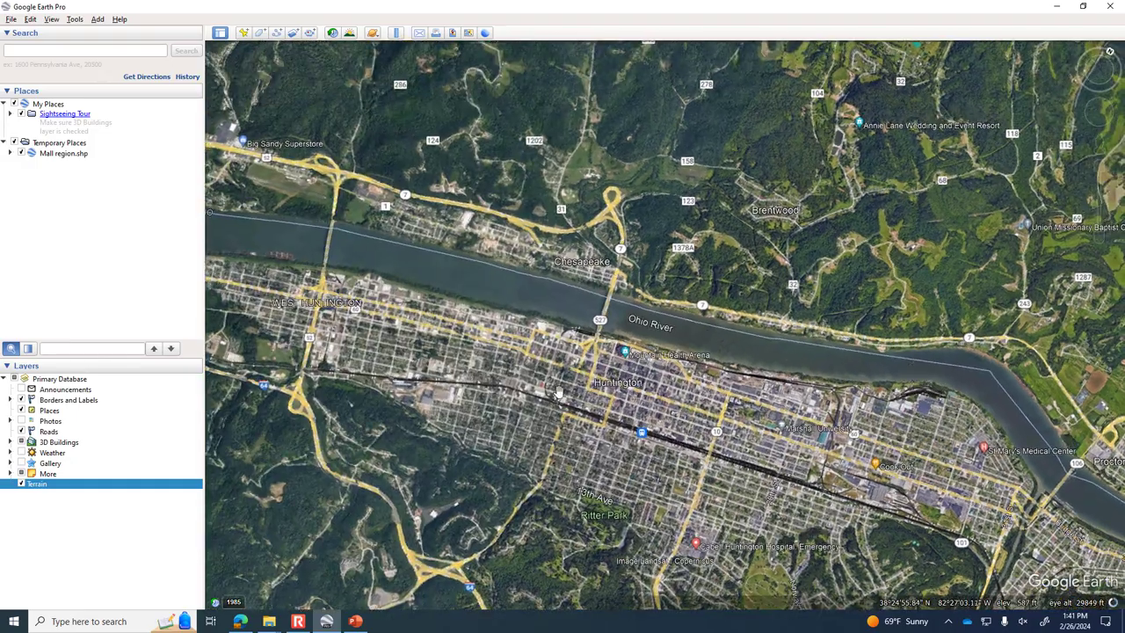
Return to the Mall region polygon at Barboursville and turn off the Terrain layer to flatten the ground surface
{"action": "left_click_drag", "start_coordinate": [557, 393], "coordinate": [327, 402]}
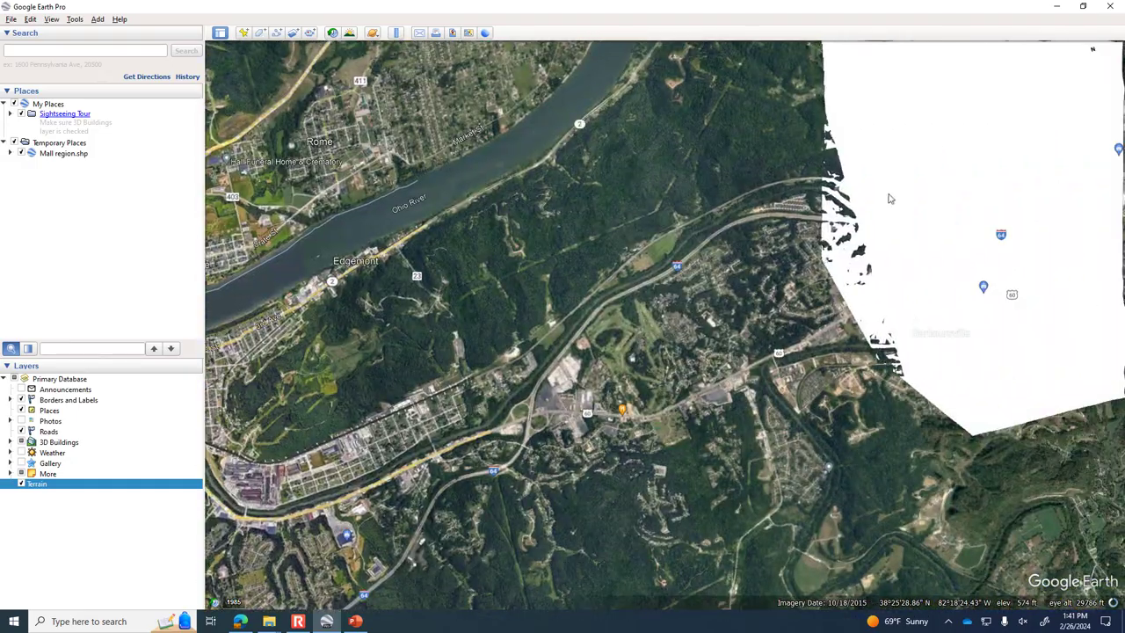
{"action": "scroll", "coordinate": [719, 368], "scroll_direction": "up", "scroll_amount": 5}
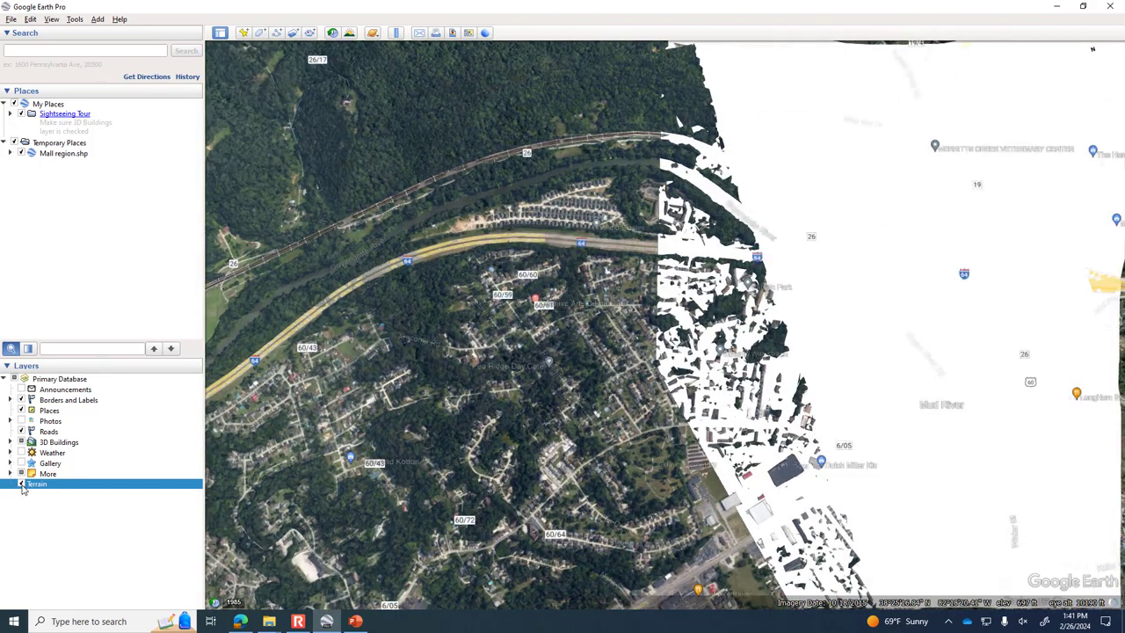
{"action": "left_click", "coordinate": [21, 485]}
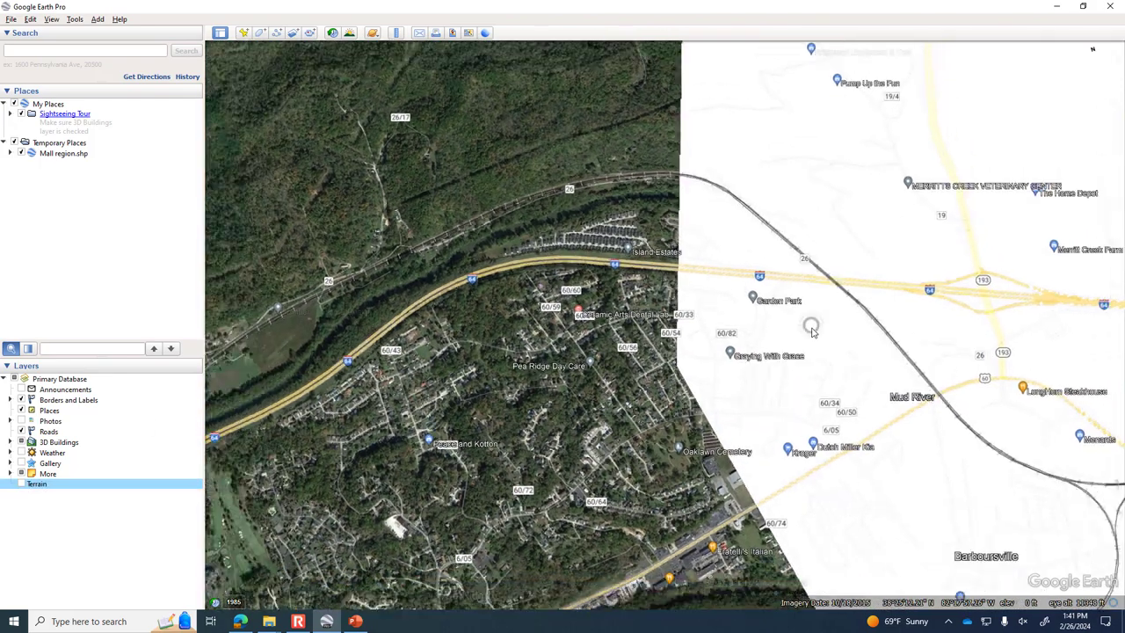
{"action": "scroll", "coordinate": [812, 331], "scroll_direction": "down", "scroll_amount": 5}
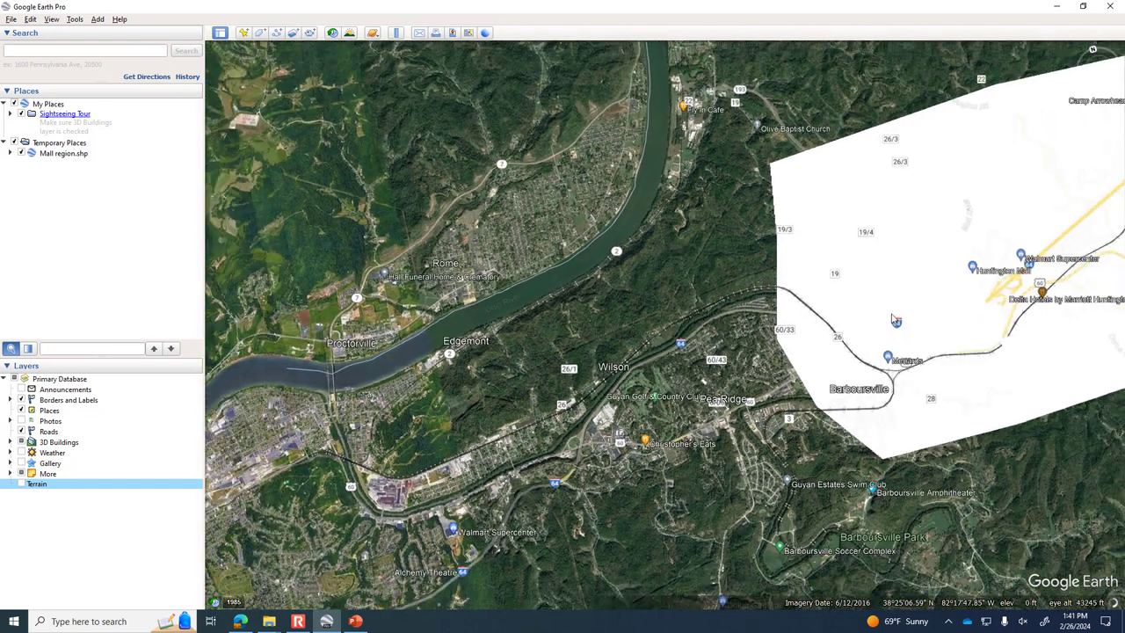
{"action": "left_click_drag", "start_coordinate": [896, 321], "coordinate": [688, 399]}
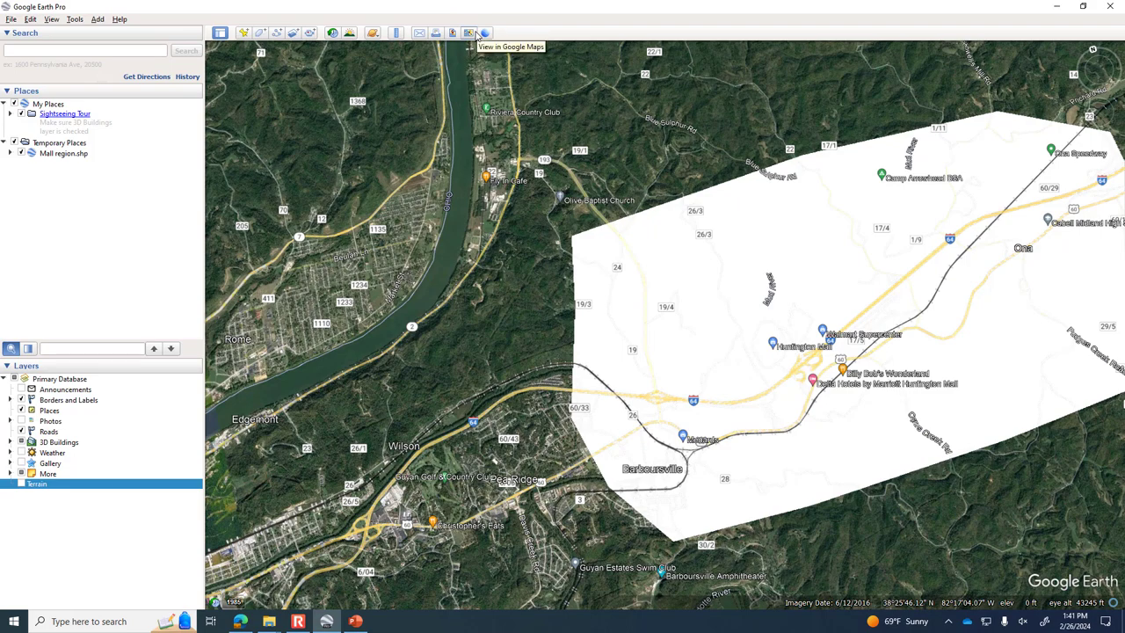
Hide the Mall region.shp layer and inspect the aerial imagery of Huntington Mall up close
{"action": "left_click", "coordinate": [21, 153]}
{"action": "scroll", "coordinate": [716, 383], "scroll_direction": "up", "scroll_amount": 5}
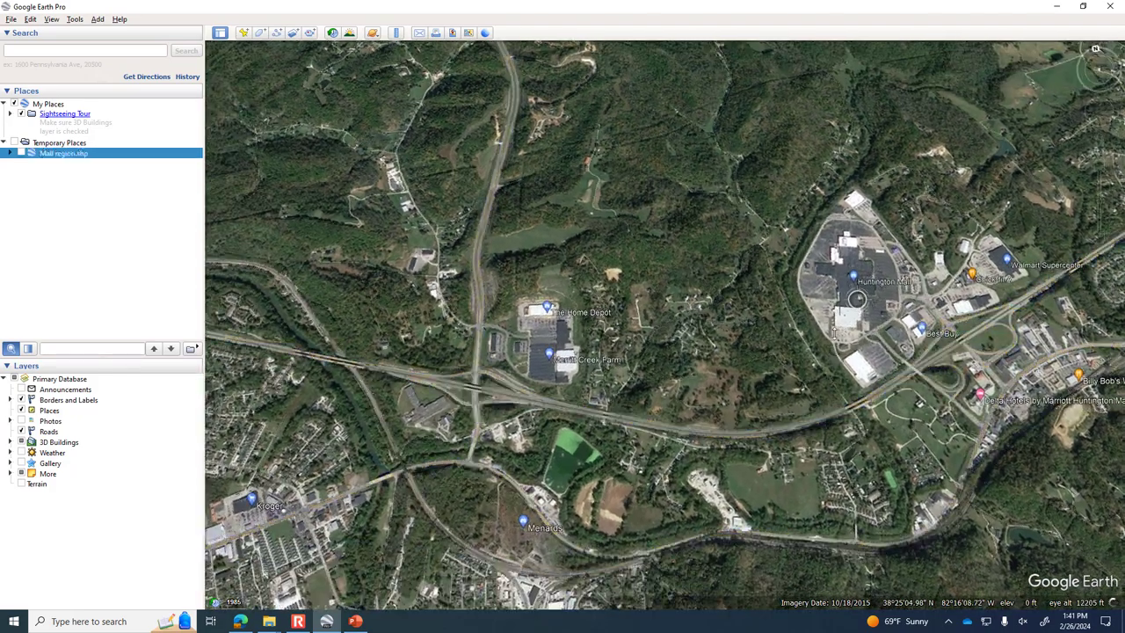
{"action": "scroll", "coordinate": [879, 307], "scroll_direction": "up", "scroll_amount": 2}
{"action": "scroll", "coordinate": [886, 308], "scroll_direction": "up", "scroll_amount": 3}
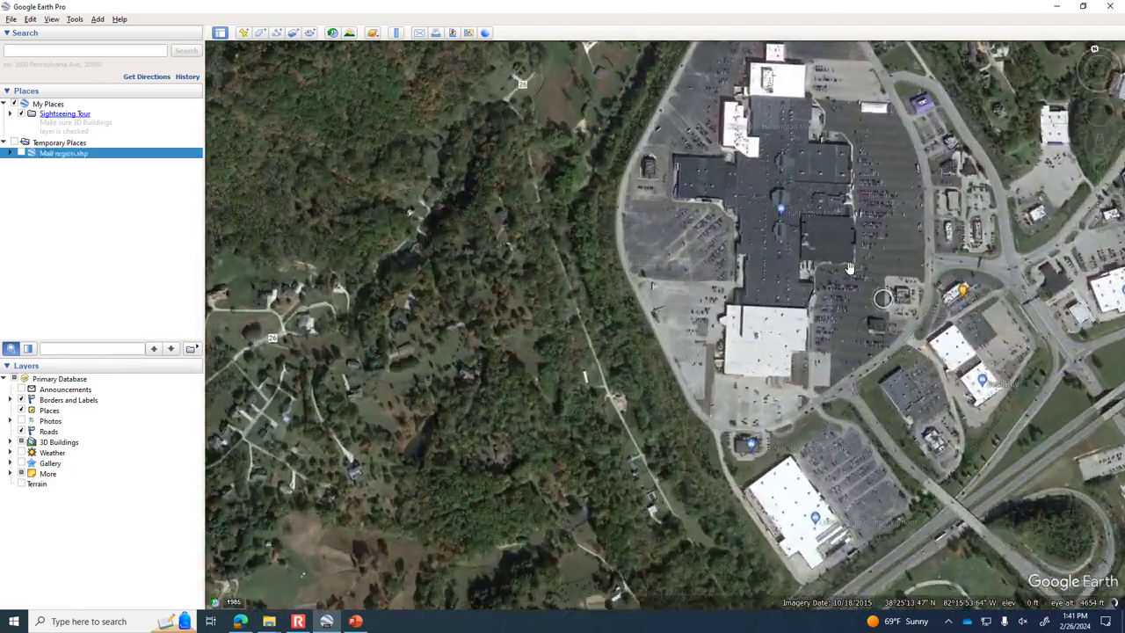
Measure the north-south length of the Huntington Mall building in meters with a ruler line, ending the measurement without saving it
{"action": "scroll", "coordinate": [856, 323], "scroll_direction": "up", "scroll_amount": 2}
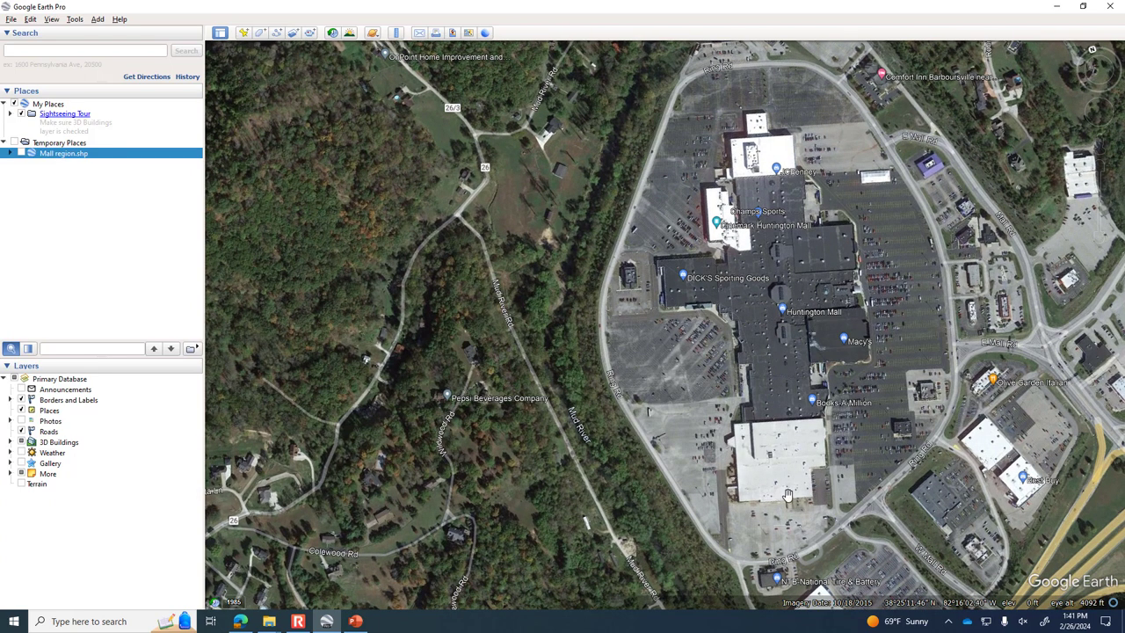
{"action": "left_click", "coordinate": [397, 35]}
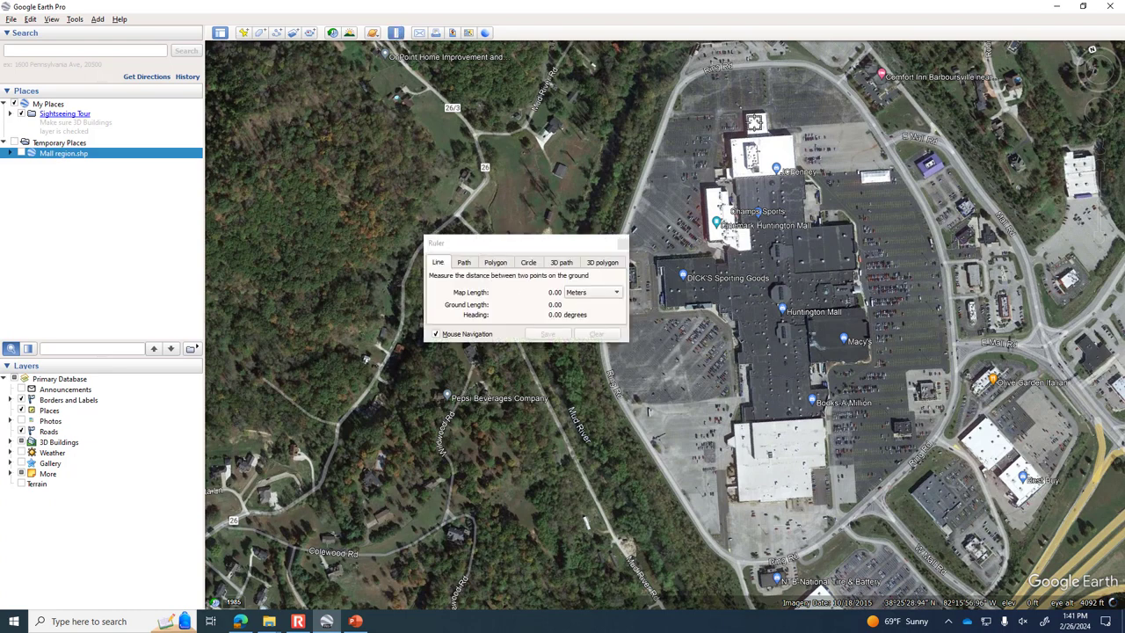
{"action": "left_click", "coordinate": [755, 115]}
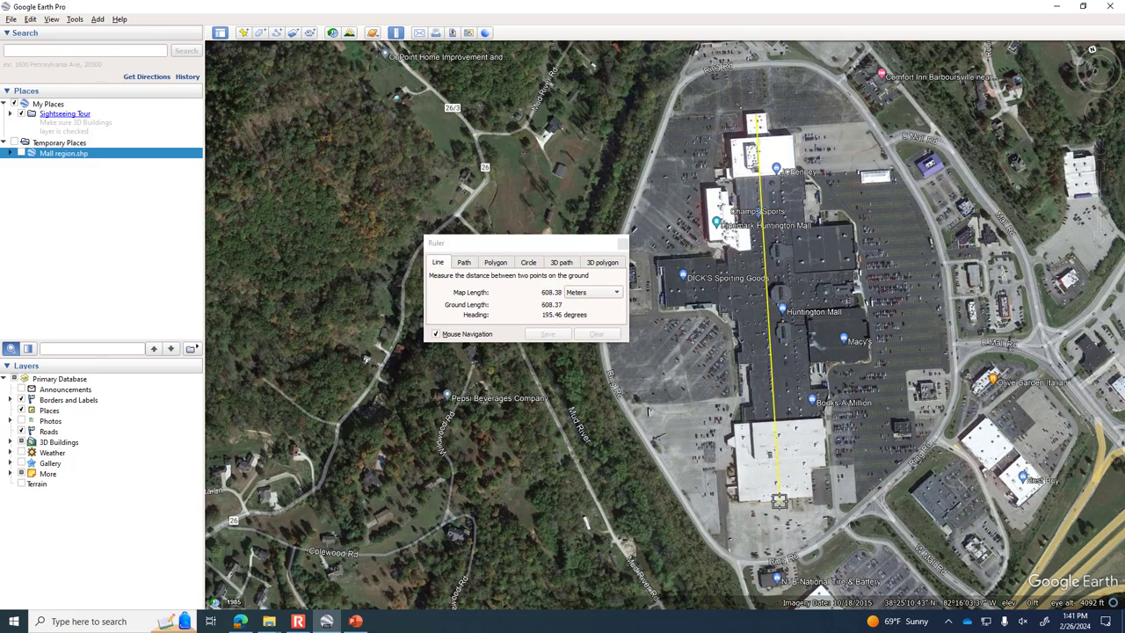
{"action": "left_click", "coordinate": [779, 501]}
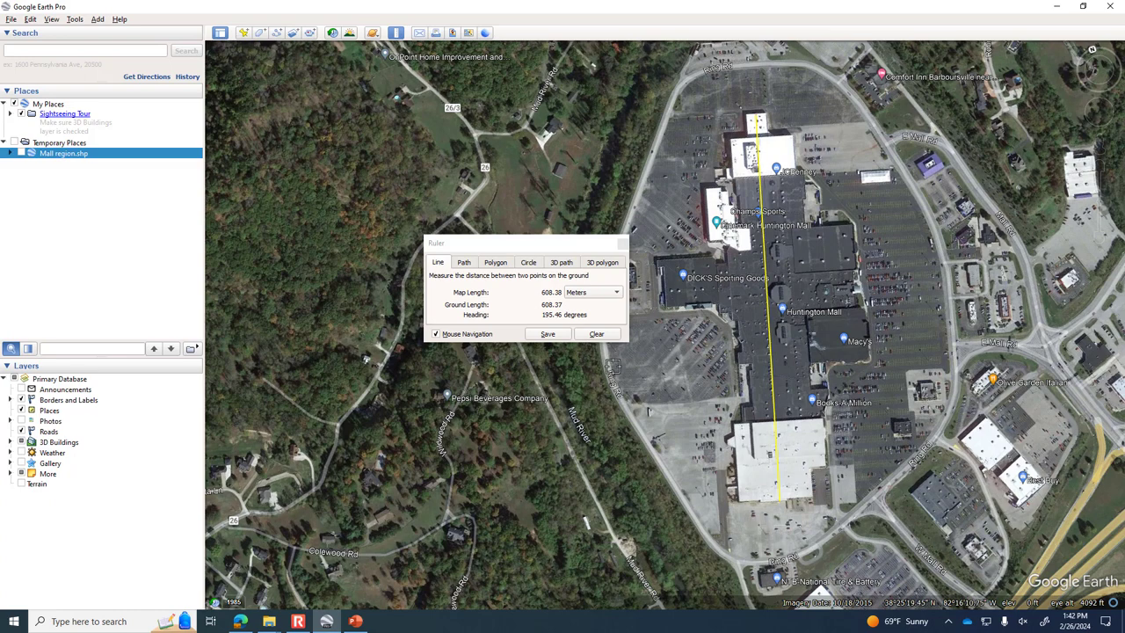
{"action": "left_click", "coordinate": [621, 242]}
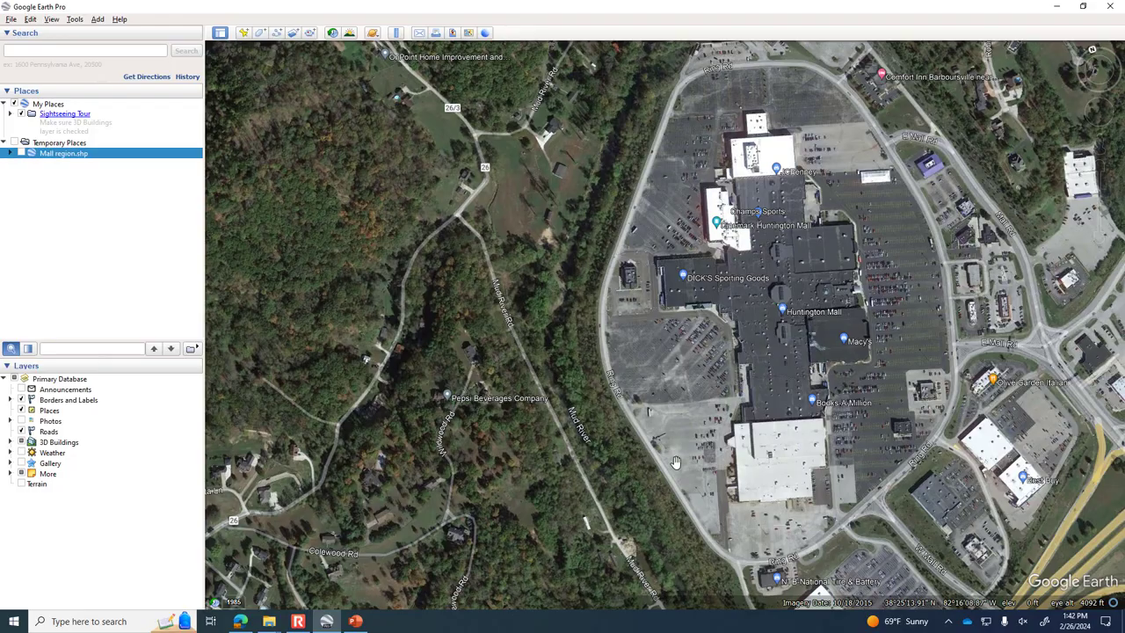
Turn on the Terrain layer over the hills northeast of Huntington Mall
{"action": "scroll", "coordinate": [675, 463], "scroll_direction": "down", "scroll_amount": 5}
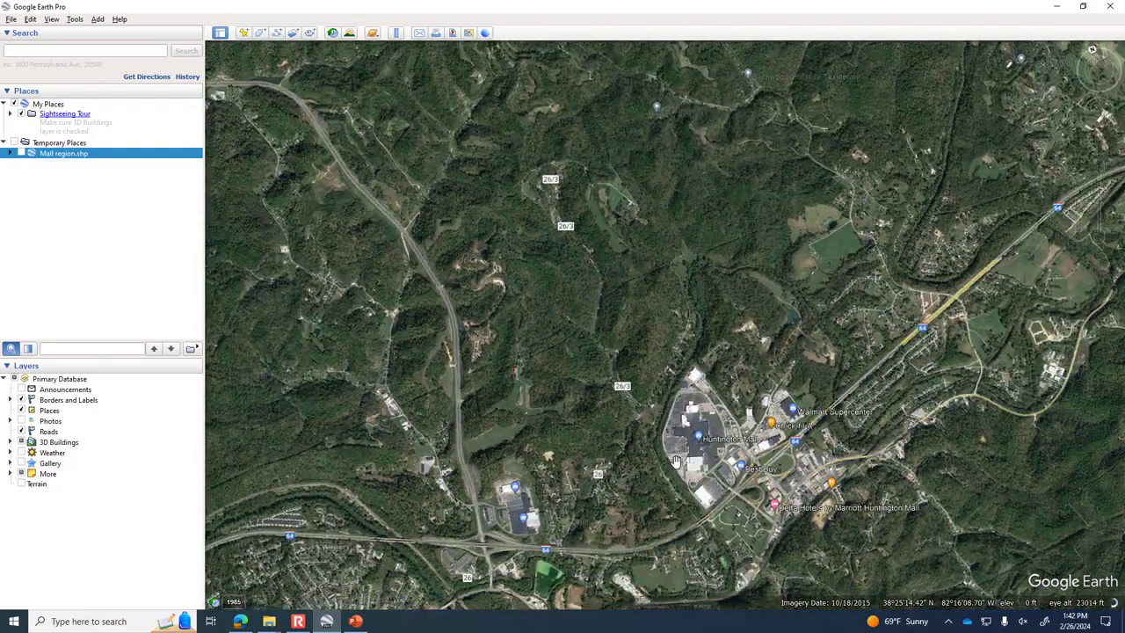
{"action": "scroll", "coordinate": [630, 405], "scroll_direction": "down", "scroll_amount": 2}
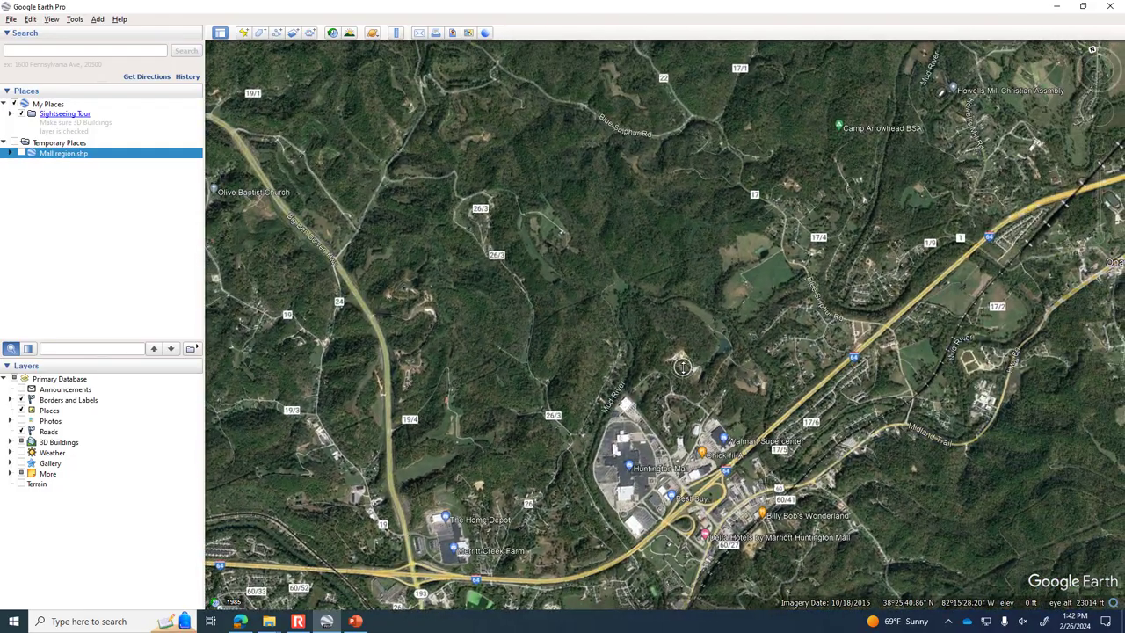
{"action": "scroll", "coordinate": [629, 404], "scroll_direction": "down", "scroll_amount": 2}
{"action": "scroll", "coordinate": [572, 434], "scroll_direction": "down", "scroll_amount": 1}
{"action": "scroll", "coordinate": [573, 434], "scroll_direction": "down", "scroll_amount": 2}
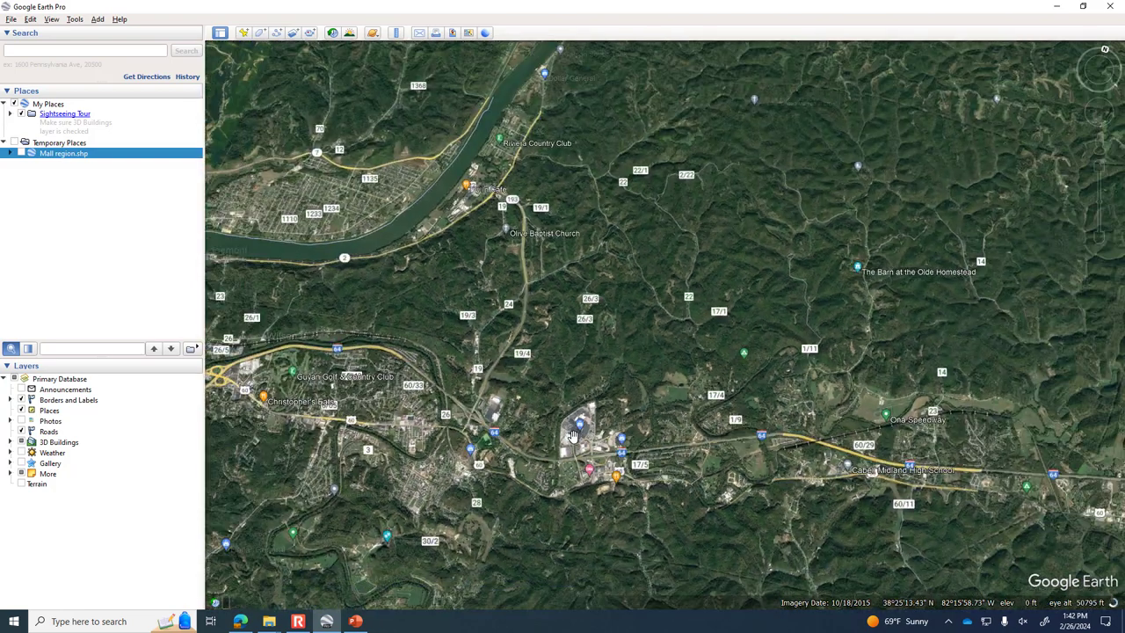
{"action": "left_click_drag", "start_coordinate": [683, 383], "coordinate": [646, 397]}
{"action": "scroll", "coordinate": [639, 378], "scroll_direction": "up", "scroll_amount": 3}
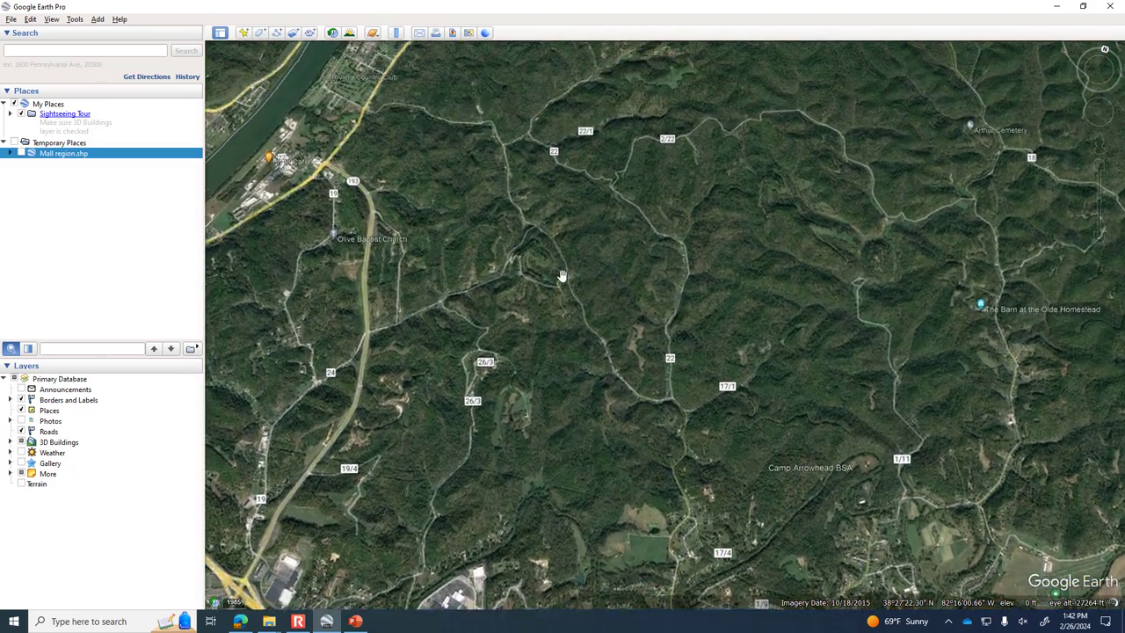
{"action": "left_click_drag", "start_coordinate": [563, 276], "coordinate": [590, 238]}
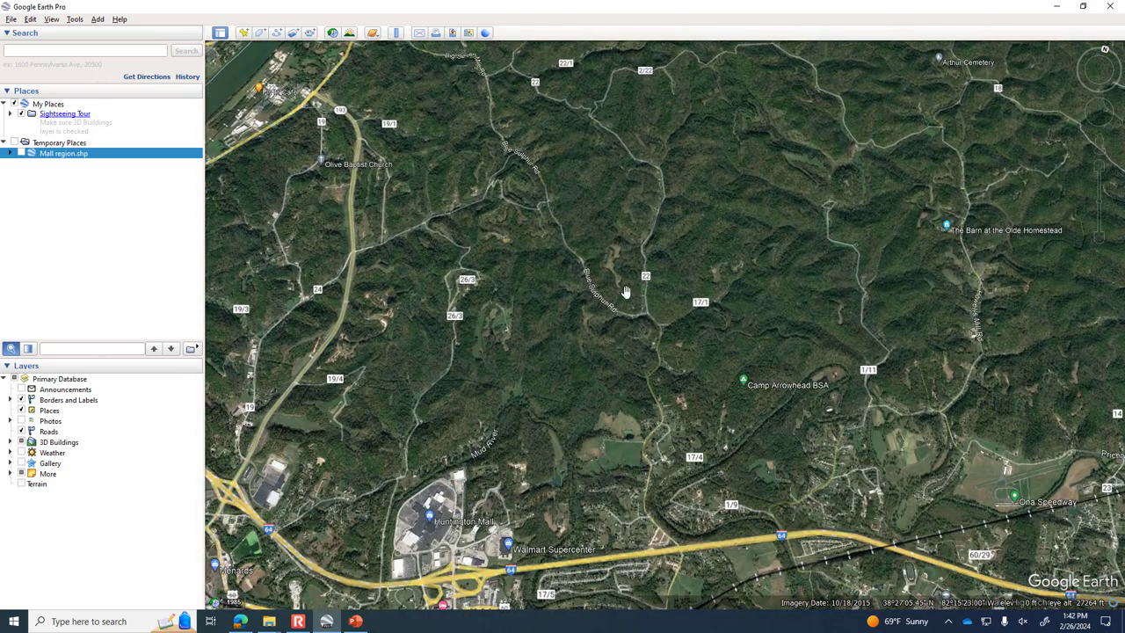
{"action": "left_click_drag", "start_coordinate": [652, 307], "coordinate": [646, 291]}
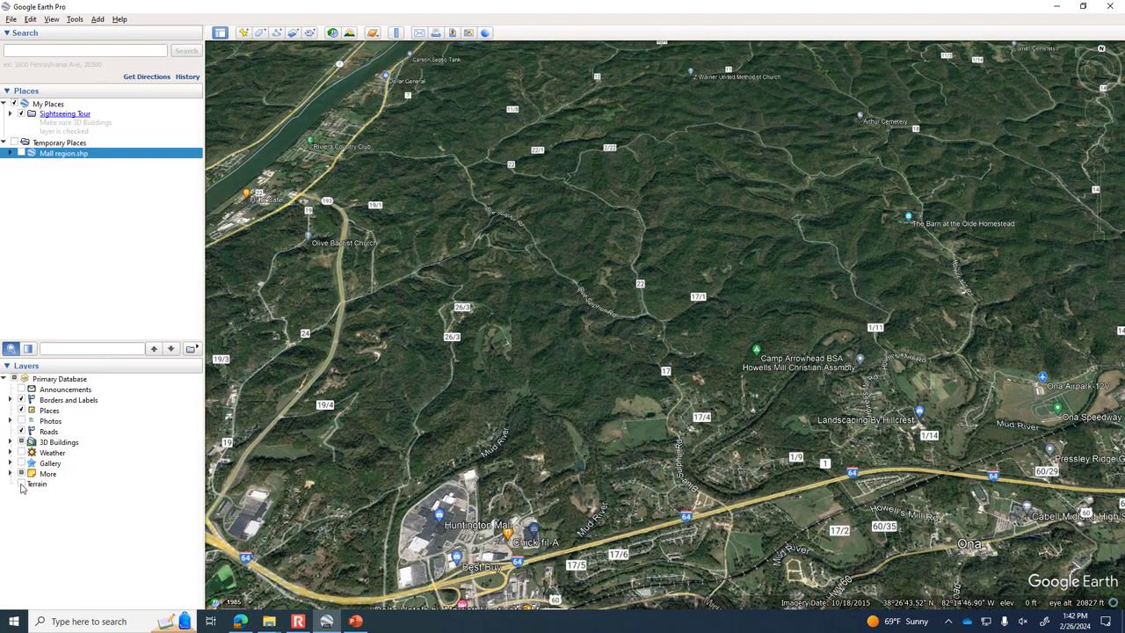
{"action": "left_click", "coordinate": [22, 486]}
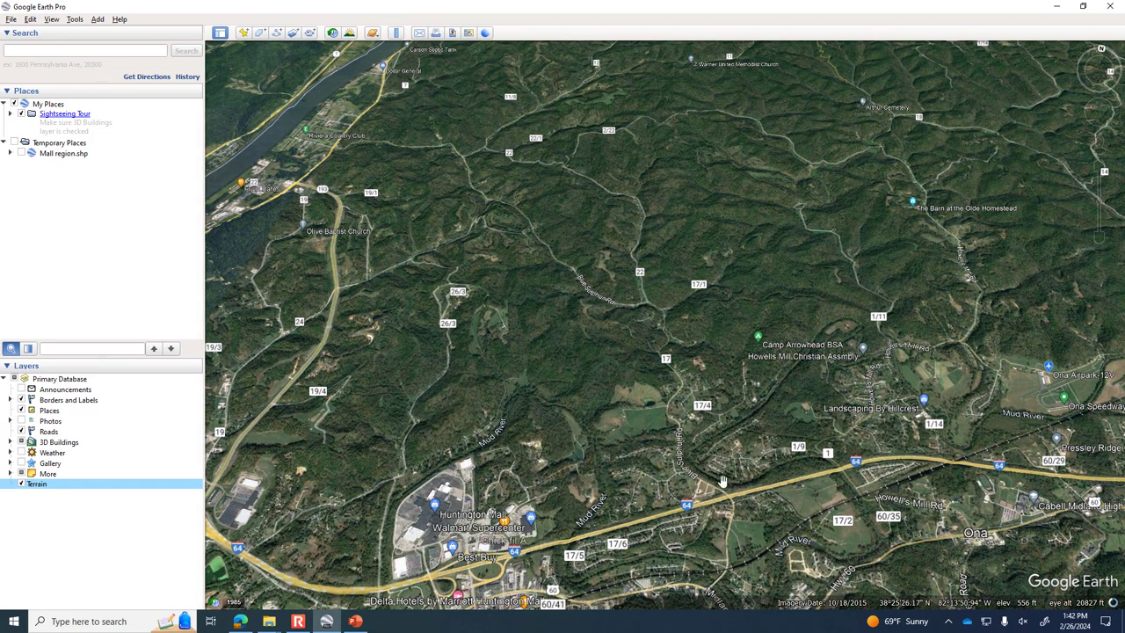
Examine the ridges and valleys around Camp Arrowhead BSA up close in a tilted view
{"action": "scroll", "coordinate": [800, 334], "scroll_direction": "up", "scroll_amount": 3}
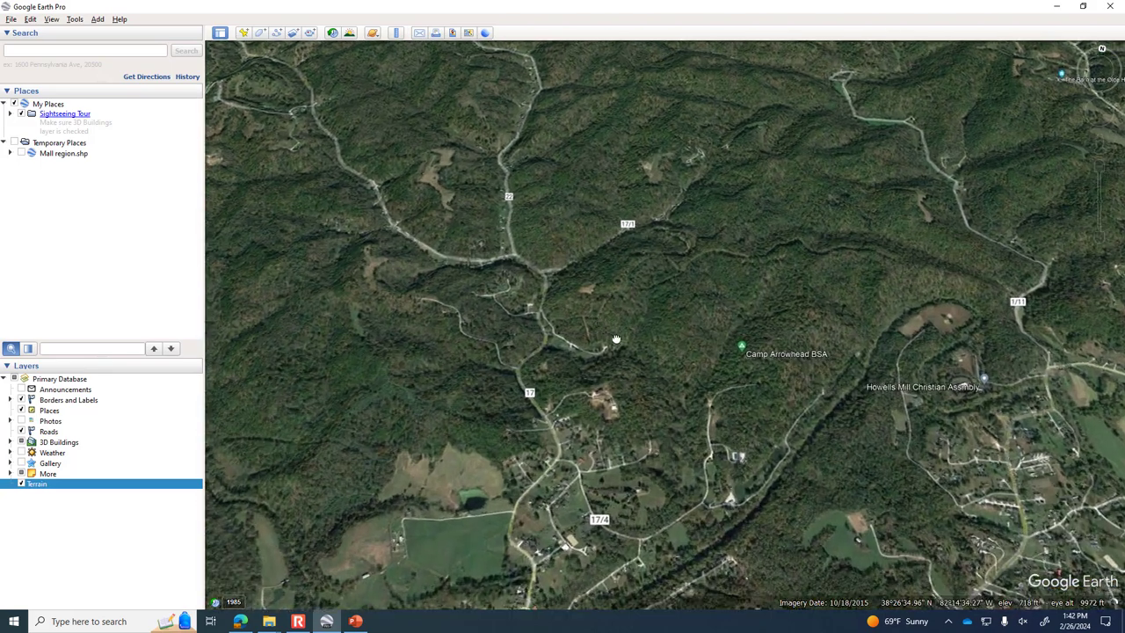
{"action": "left_click_drag", "start_coordinate": [616, 340], "coordinate": [731, 358]}
{"action": "scroll", "coordinate": [730, 357], "scroll_direction": "up", "scroll_amount": 3}
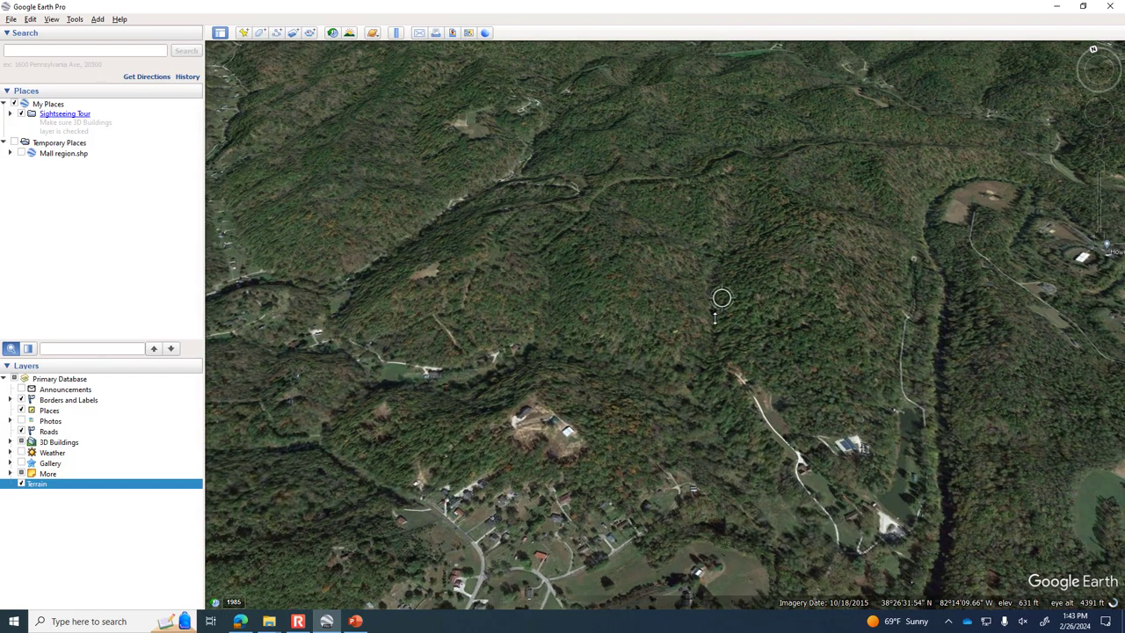
{"action": "left_click_drag", "start_coordinate": [722, 299], "coordinate": [657, 312]}
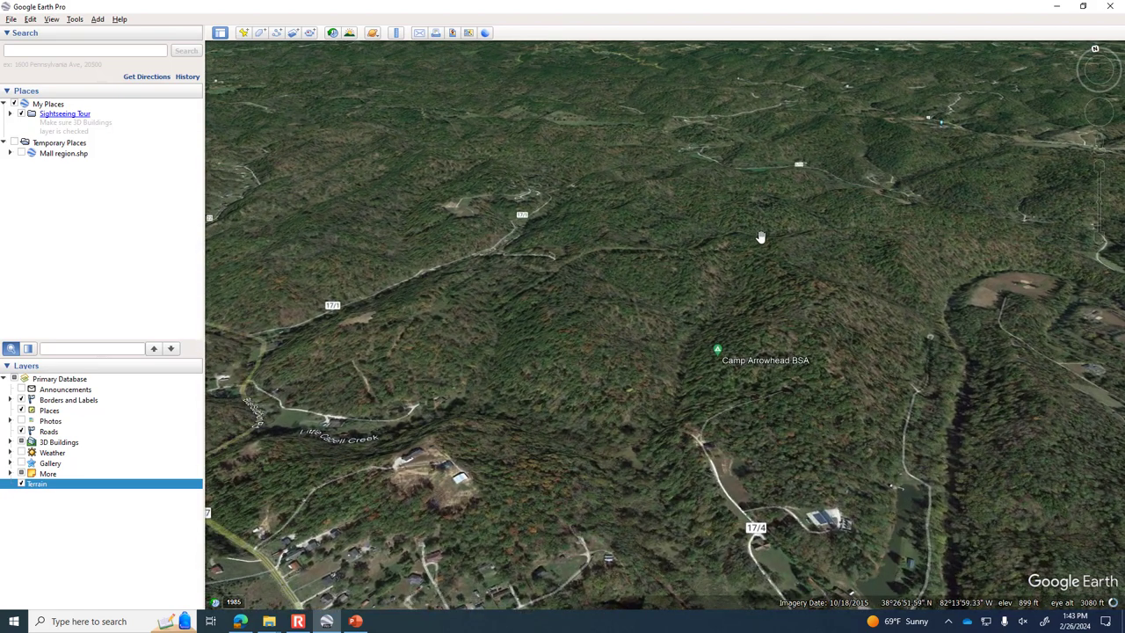
{"action": "left_click_drag", "start_coordinate": [738, 417], "coordinate": [739, 403]}
{"action": "left_click_drag", "start_coordinate": [717, 470], "coordinate": [752, 387]}
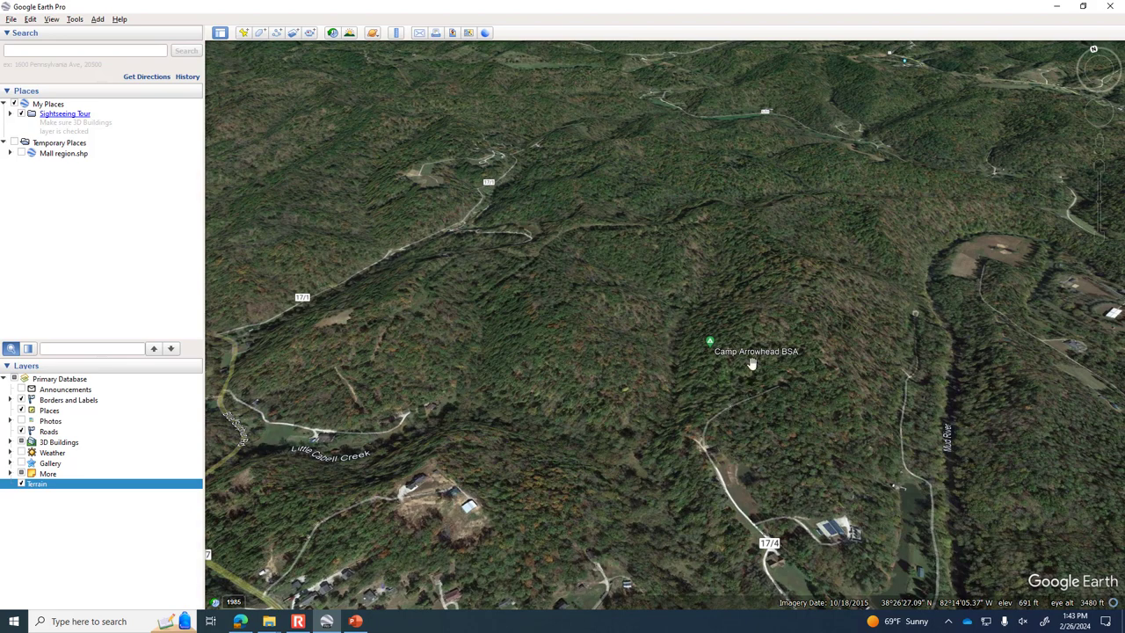
Outline the valley west of Camp Arrowhead BSA along its ridgelines with a new polygon of about 93 acres
{"action": "left_click", "coordinate": [261, 34]}
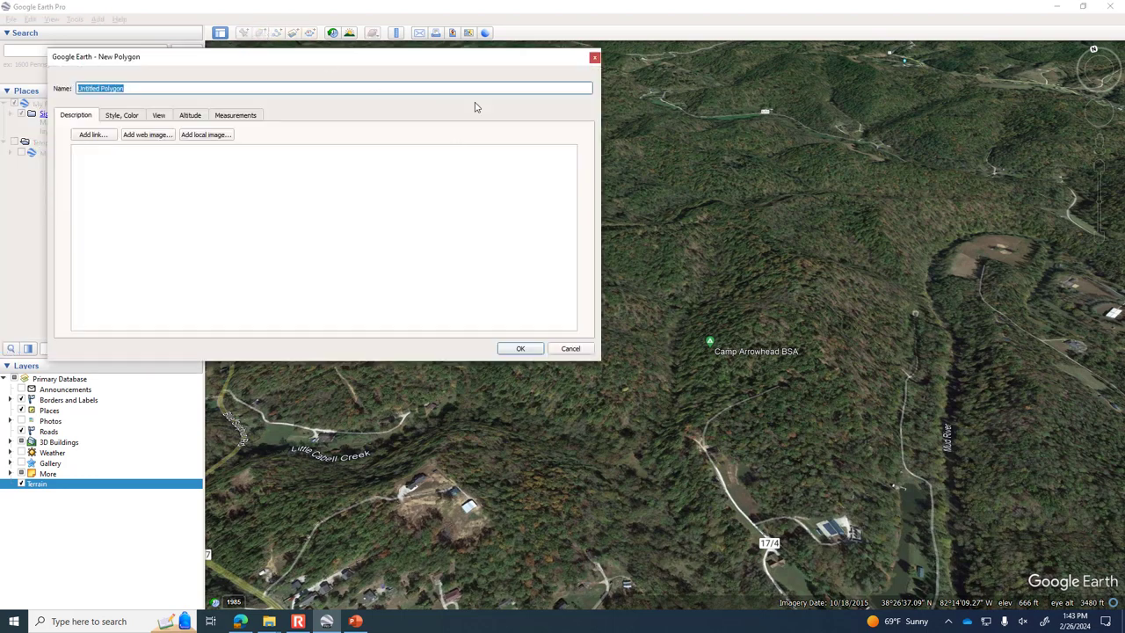
{"action": "left_click_drag", "start_coordinate": [601, 91], "coordinate": [404, 91]}
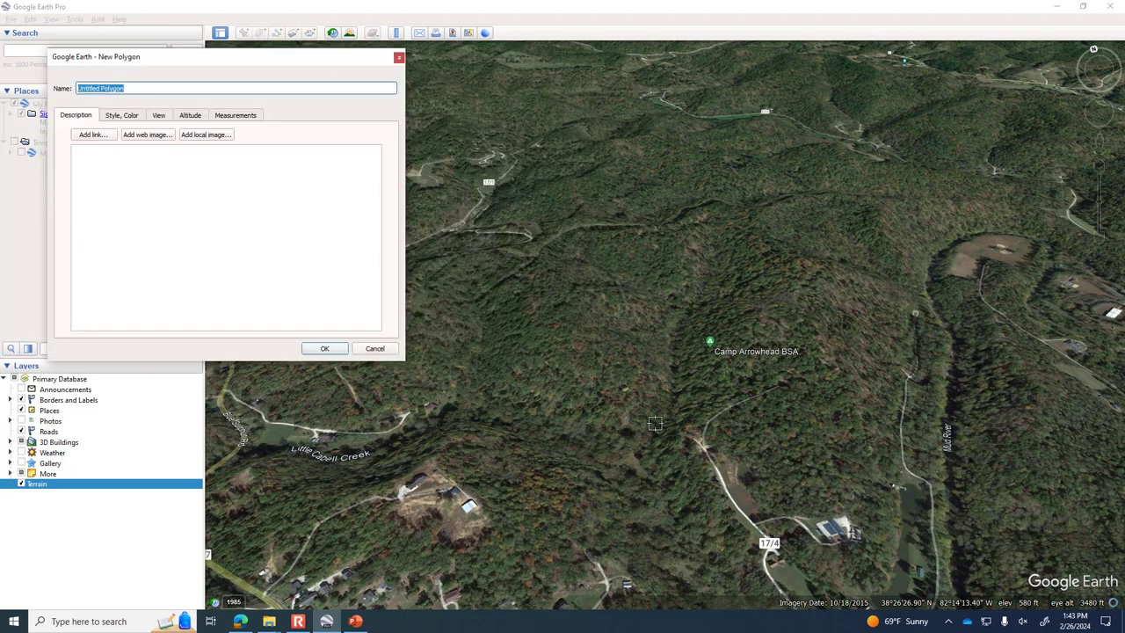
{"action": "left_click", "coordinate": [670, 445]}
{"action": "left_click", "coordinate": [704, 406]}
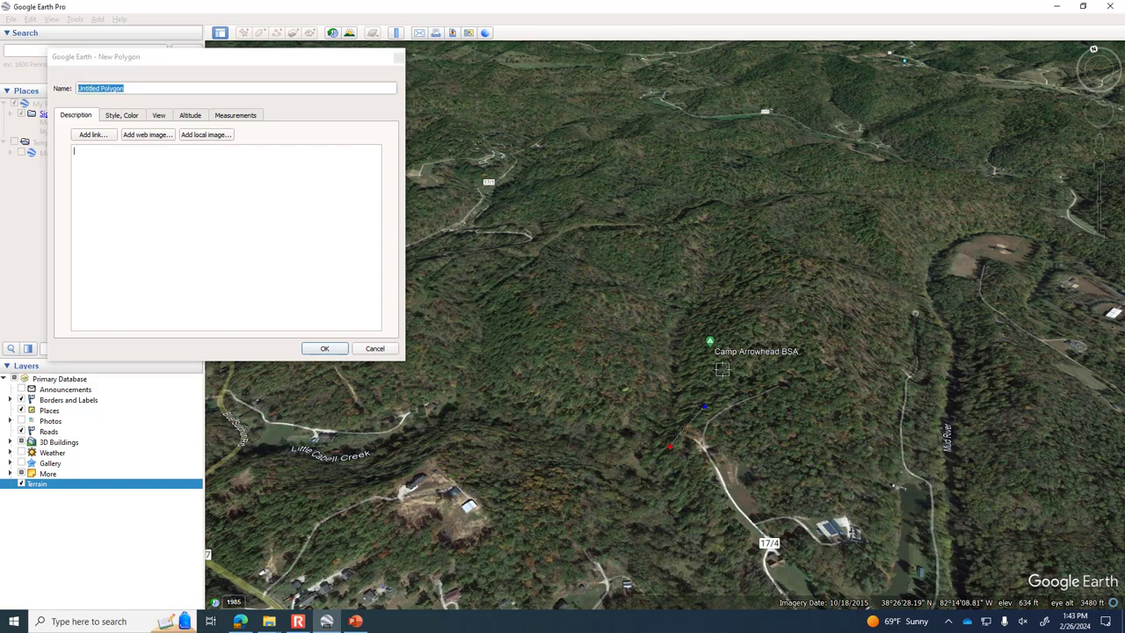
{"action": "left_click", "coordinate": [732, 361]}
{"action": "left_click", "coordinate": [786, 322]}
{"action": "left_click", "coordinate": [807, 263]}
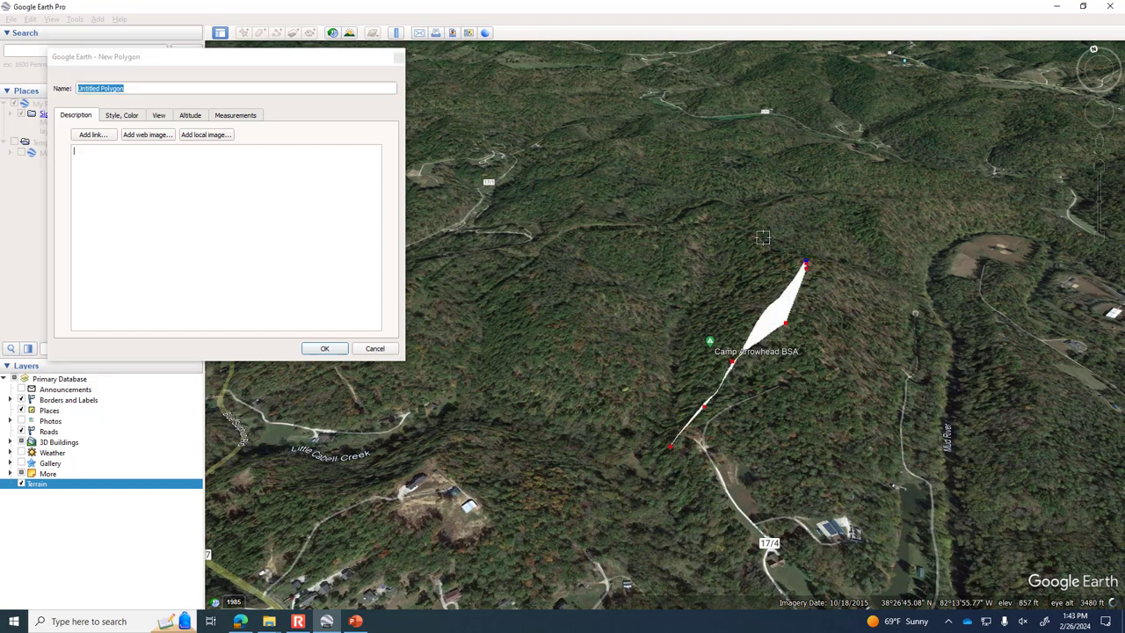
{"action": "left_click", "coordinate": [762, 234]}
{"action": "left_click", "coordinate": [731, 213]}
{"action": "left_click", "coordinate": [690, 214]}
{"action": "left_click", "coordinate": [643, 228]}
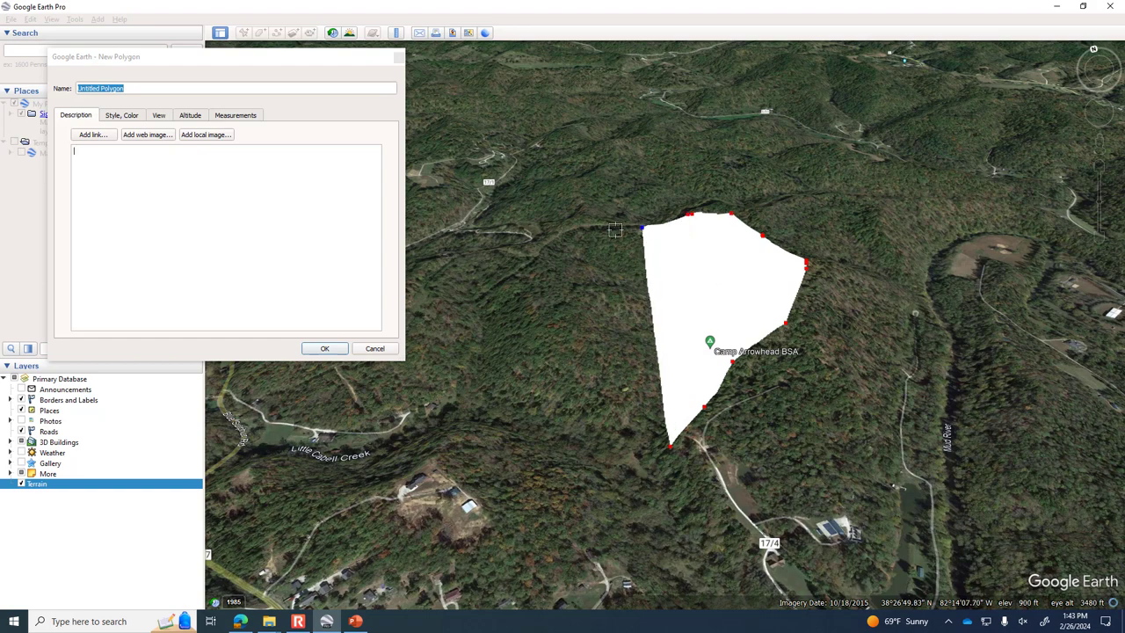
{"action": "left_click", "coordinate": [593, 233]}
{"action": "left_click", "coordinate": [551, 252]}
{"action": "left_click", "coordinate": [537, 308]}
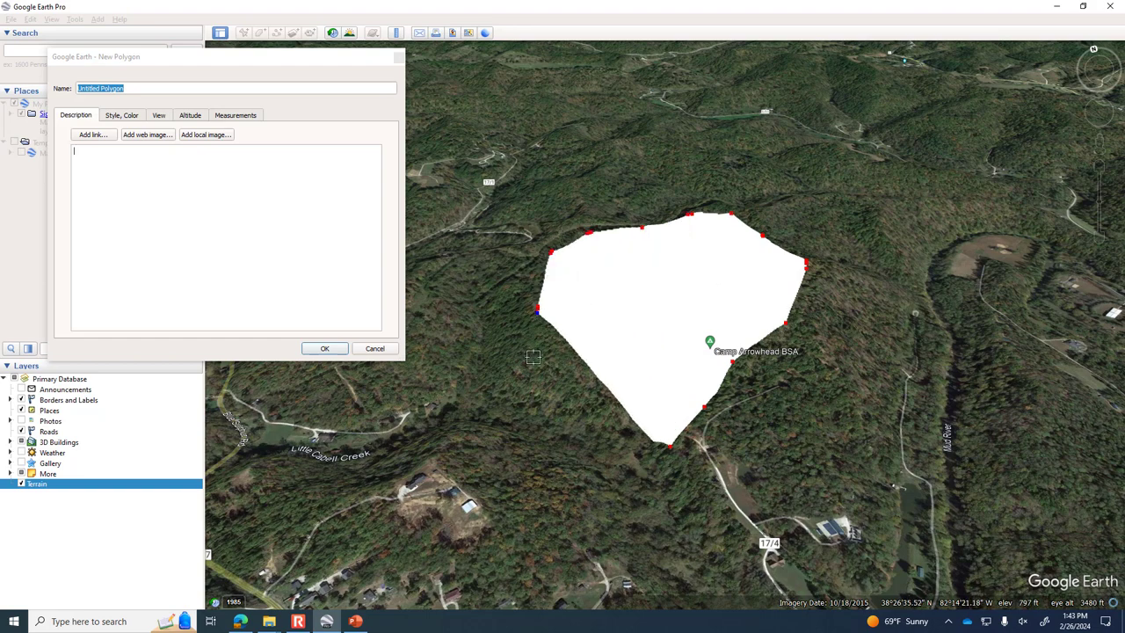
{"action": "left_click", "coordinate": [533, 361]}
{"action": "left_click", "coordinate": [562, 391]}
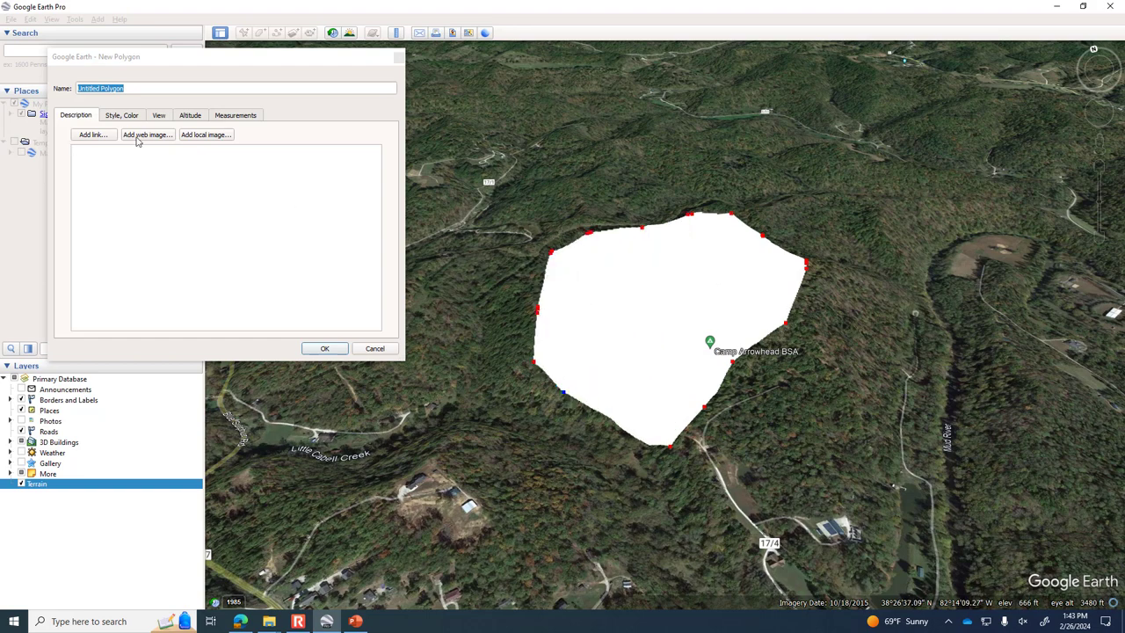
Show the polygon's measurements with the area in acres, and discard the polygon
{"action": "left_click", "coordinate": [231, 115]}
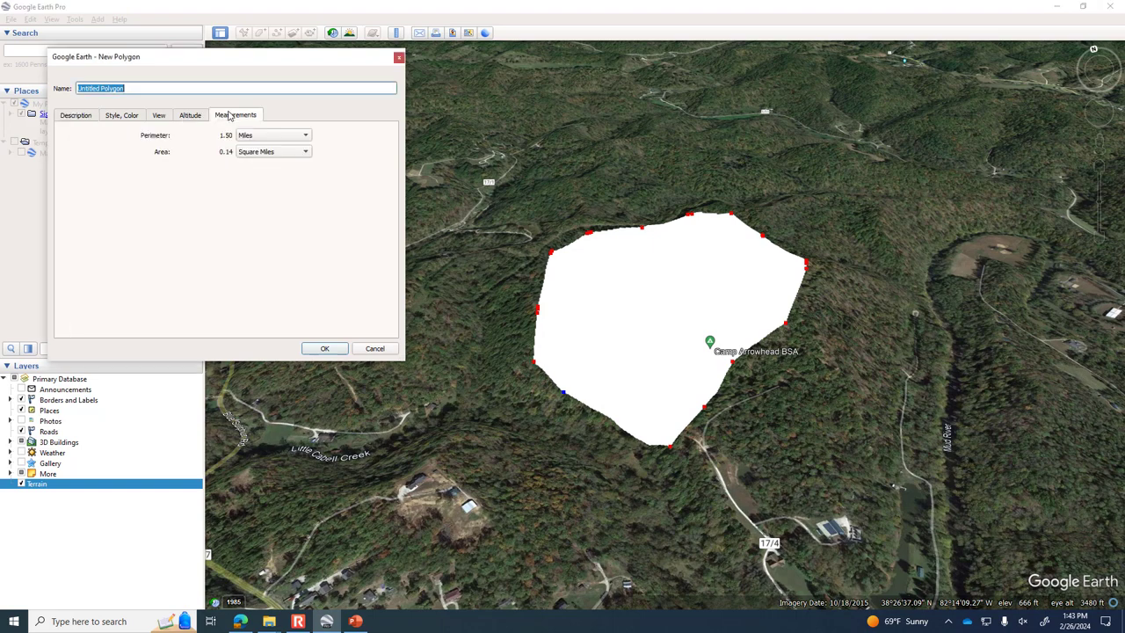
{"action": "left_click", "coordinate": [274, 151]}
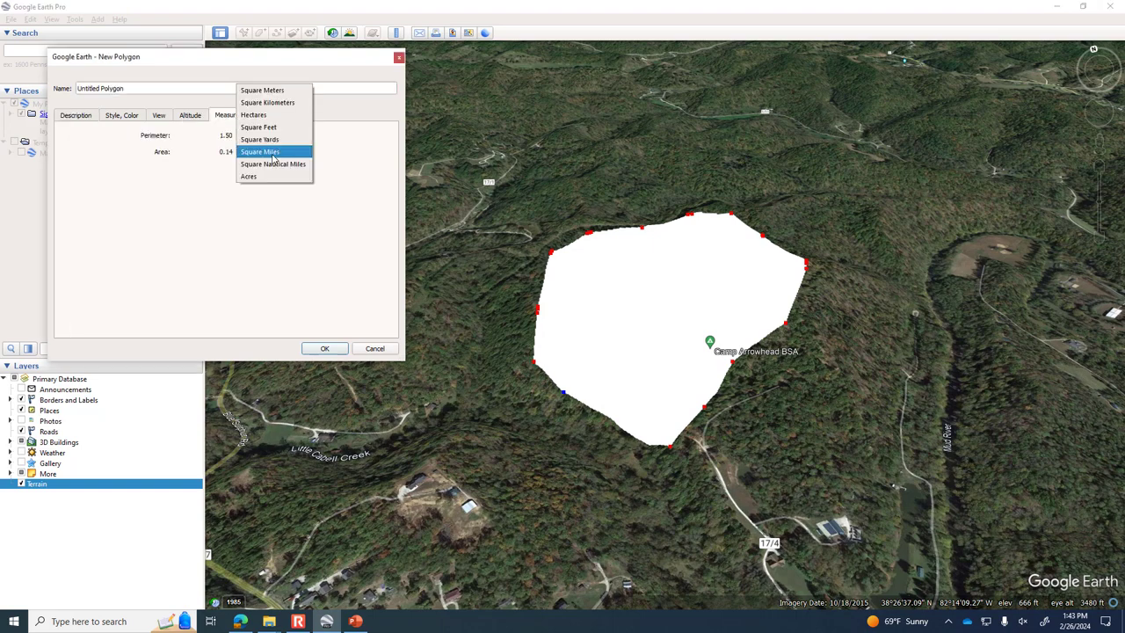
{"action": "left_click", "coordinate": [271, 176]}
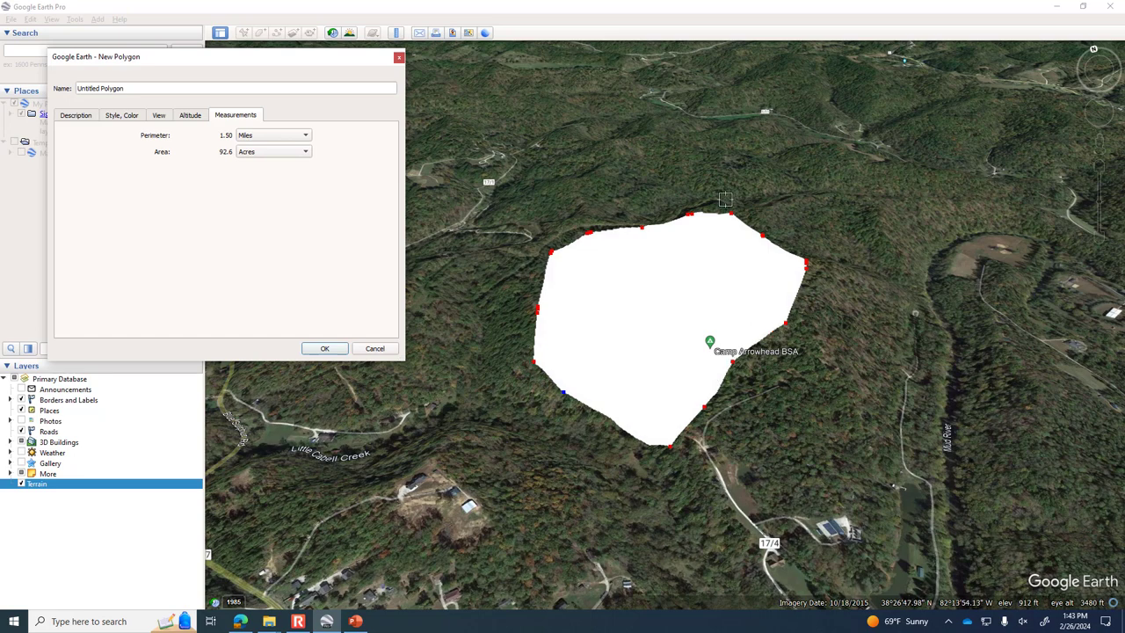
{"action": "left_click", "coordinate": [399, 57]}
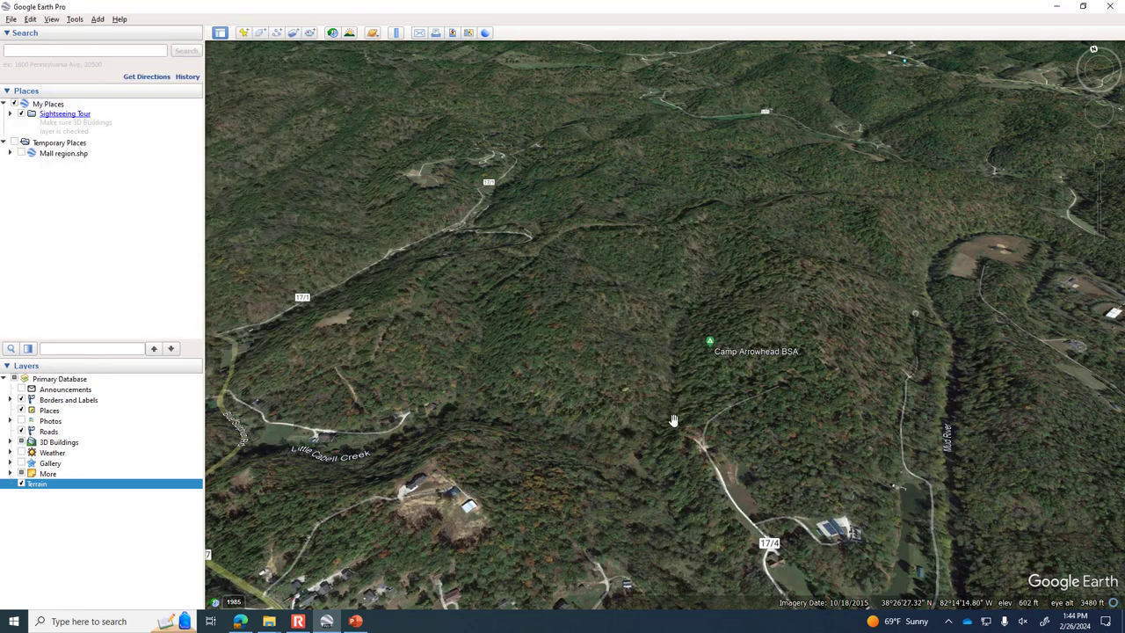
Outline the same valley beside Camp Arrowhead BSA again with a new polygon of about 90 acres and show its measurements
{"action": "left_click", "coordinate": [260, 34]}
{"action": "left_click", "coordinate": [674, 437]}
{"action": "left_click", "coordinate": [712, 365]}
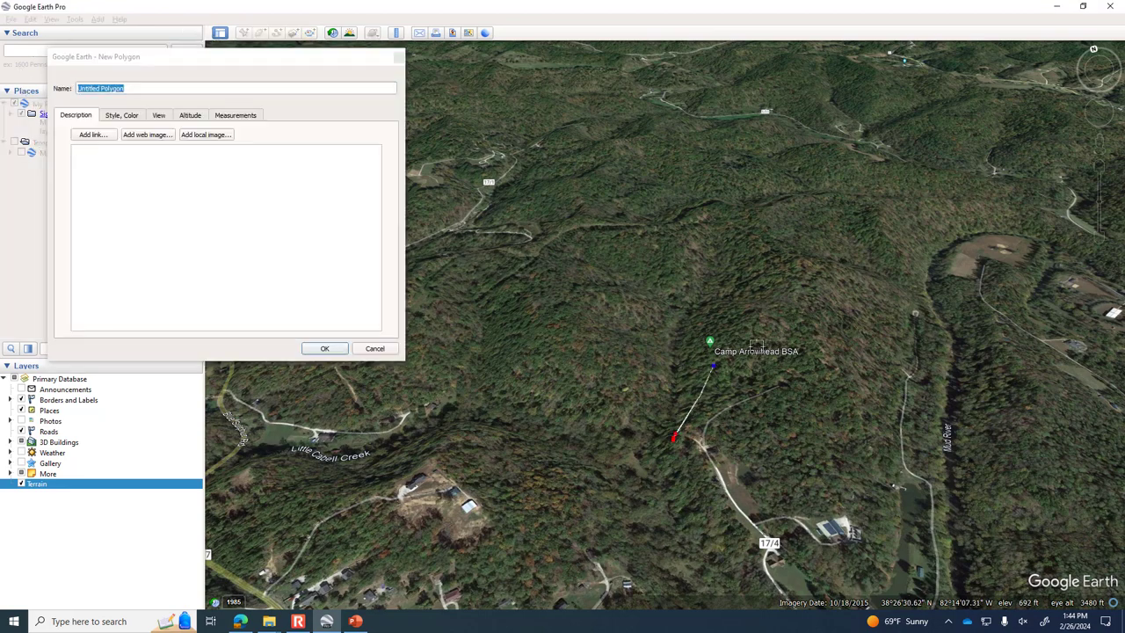
{"action": "left_click", "coordinate": [780, 308]}
{"action": "left_click", "coordinate": [787, 259]}
{"action": "left_click", "coordinate": [742, 211]}
{"action": "left_click", "coordinate": [736, 208]}
{"action": "left_click", "coordinate": [663, 213]}
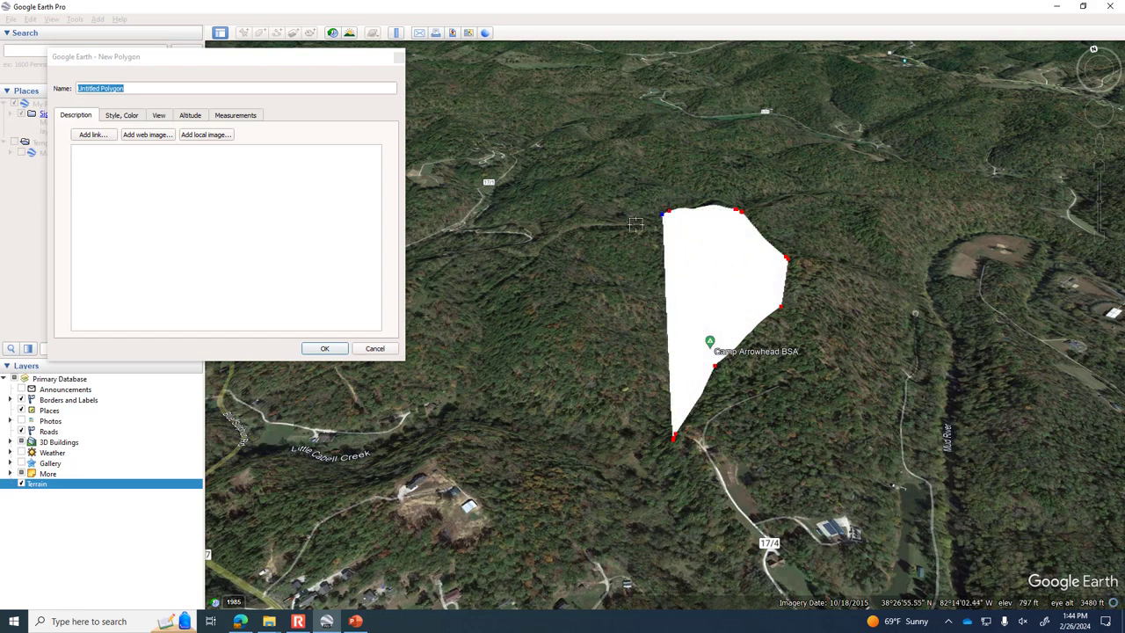
{"action": "left_click", "coordinate": [619, 227]}
{"action": "left_click", "coordinate": [562, 242]}
{"action": "left_click", "coordinate": [538, 289]}
{"action": "left_click", "coordinate": [551, 355]}
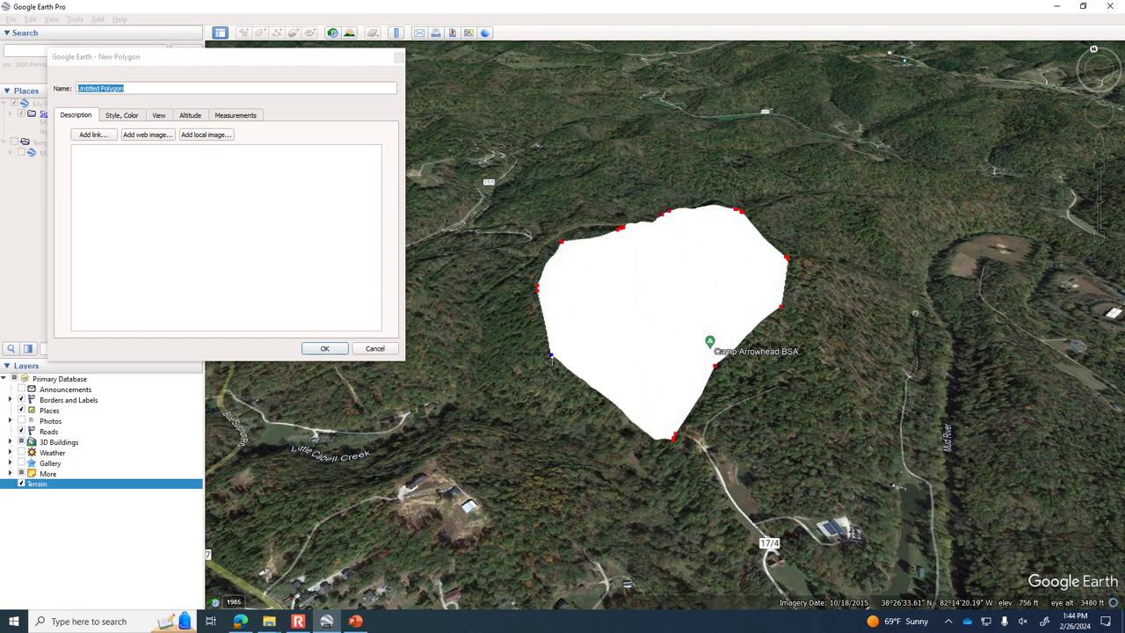
{"action": "left_click", "coordinate": [229, 122]}
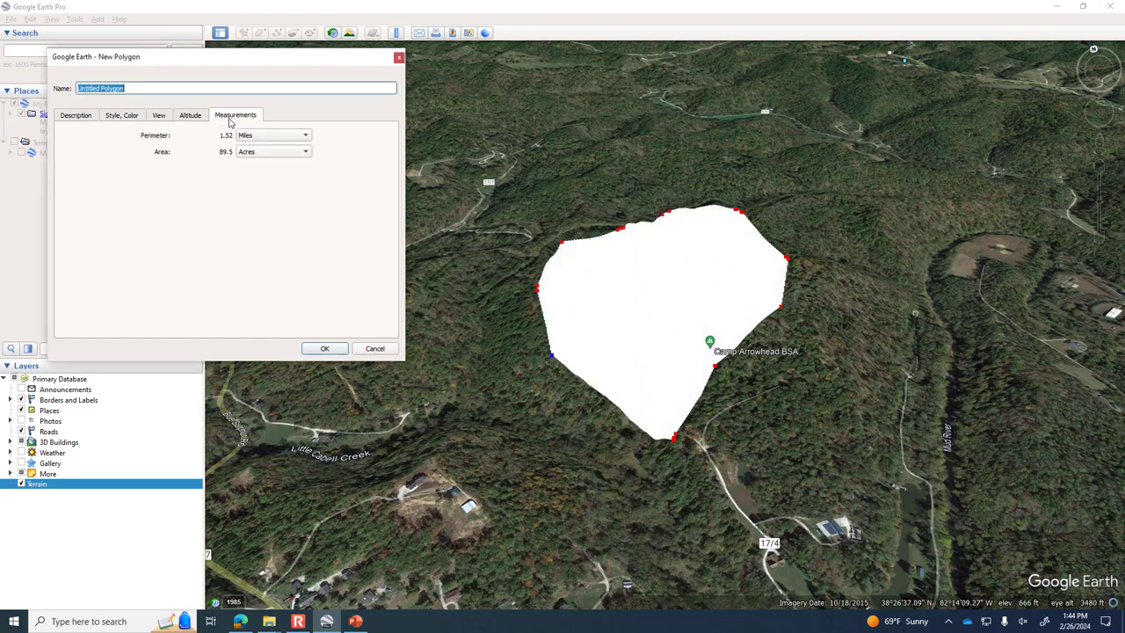